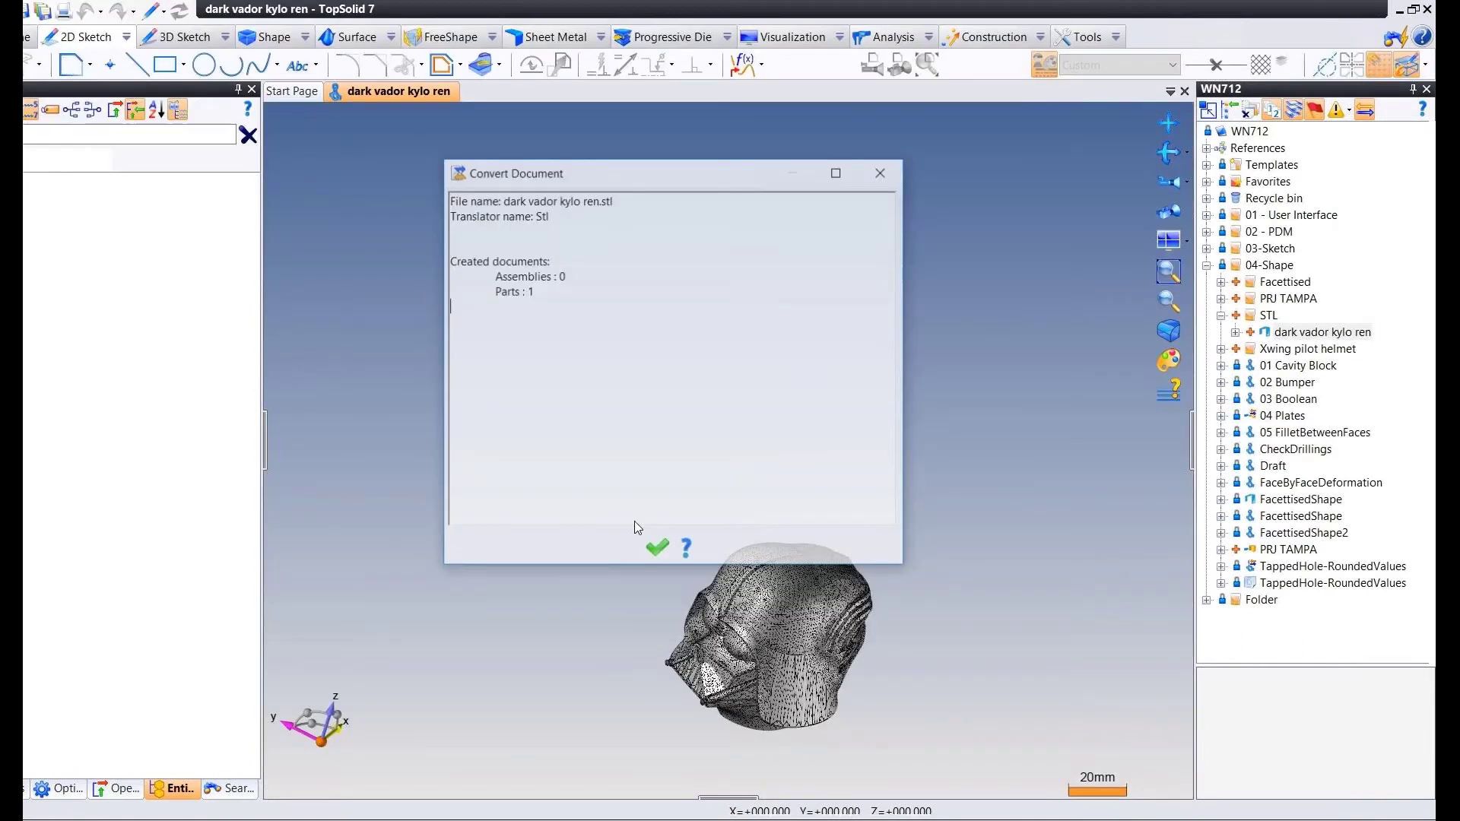
Close the STL conversion report and set up a full-width view of the head with its facet edges displayed.
click(657, 548)
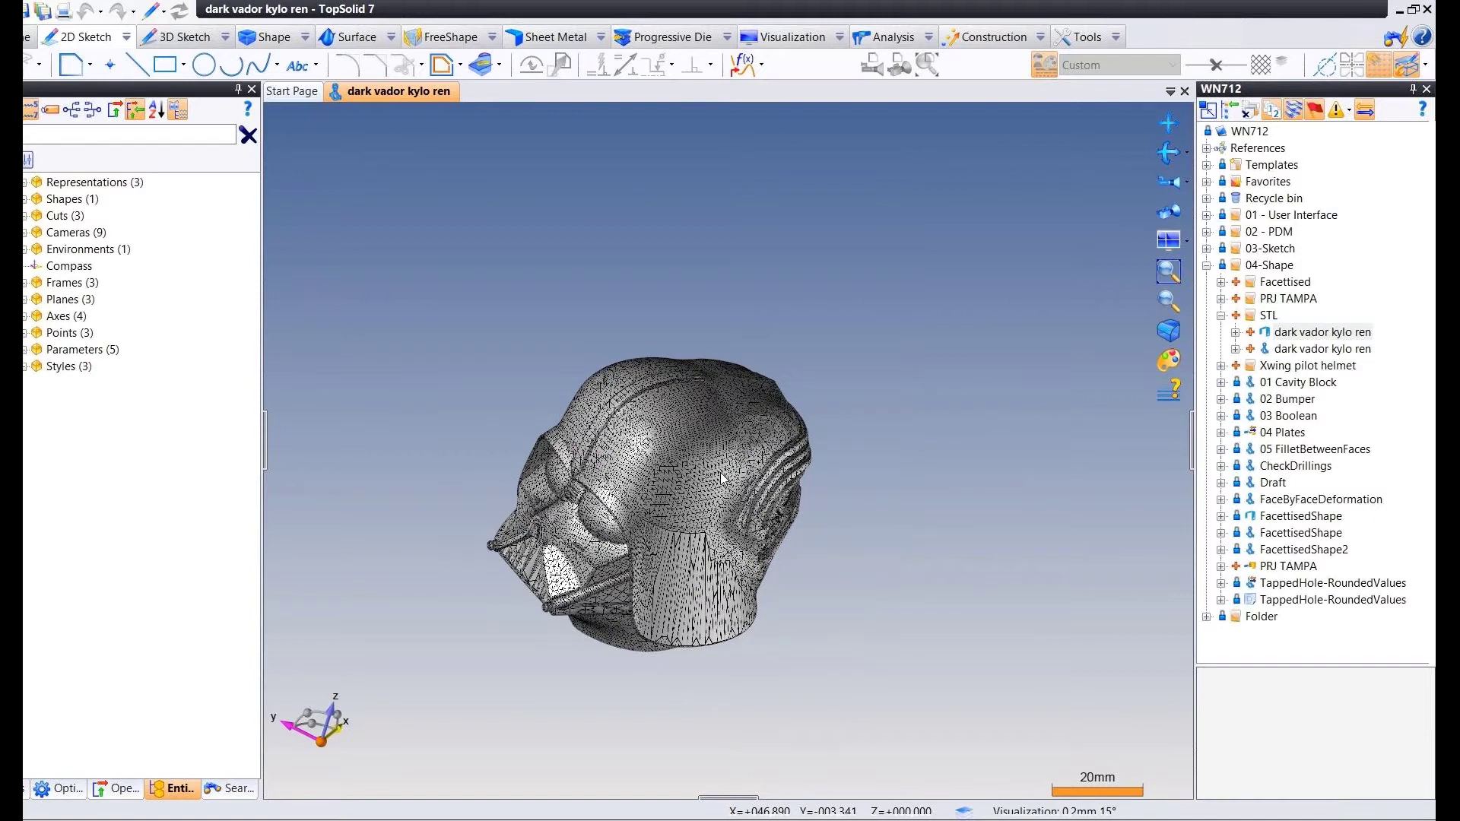
scroll(723, 477, up, 3)
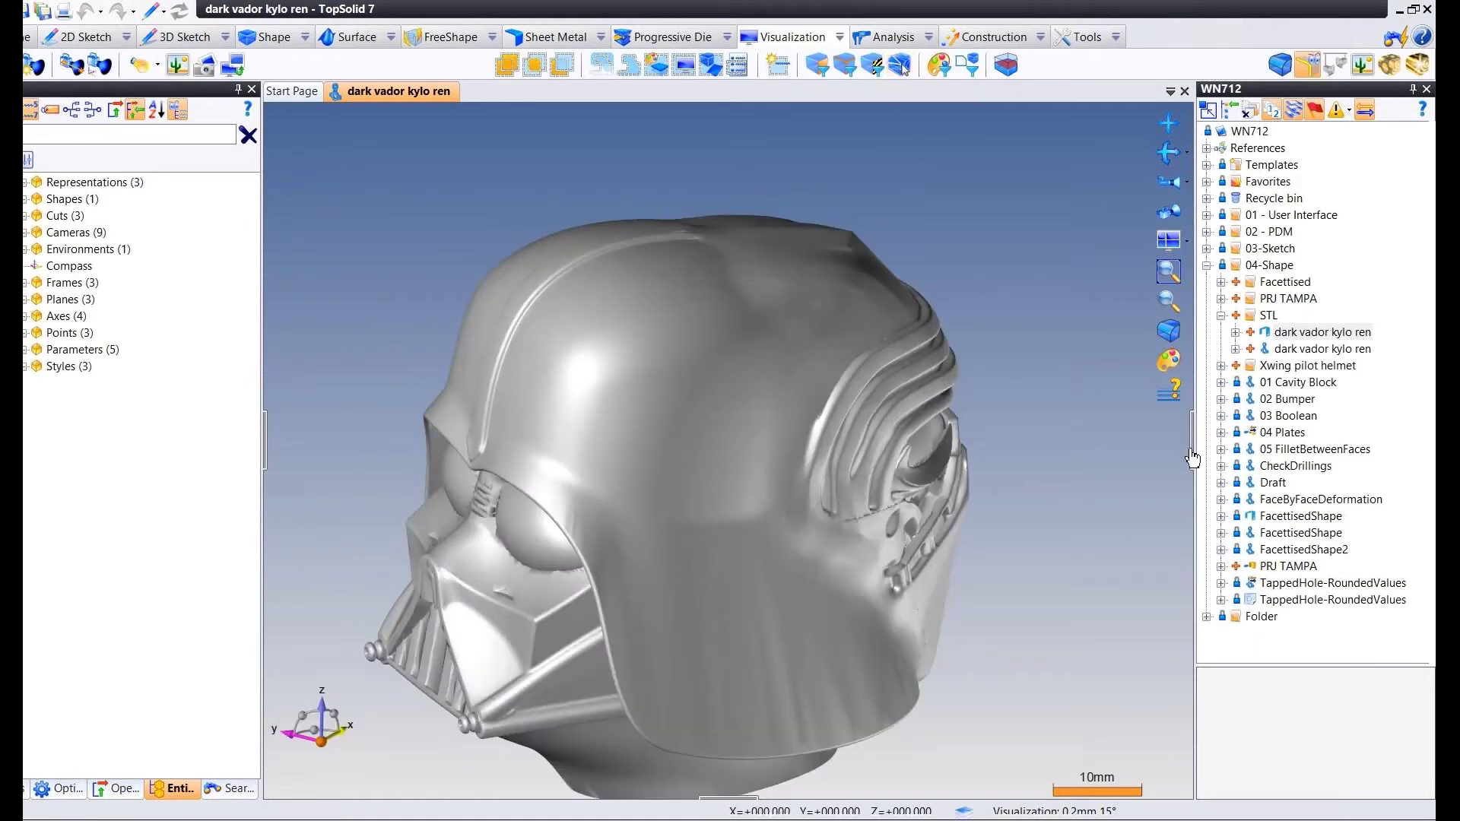
click(1191, 456)
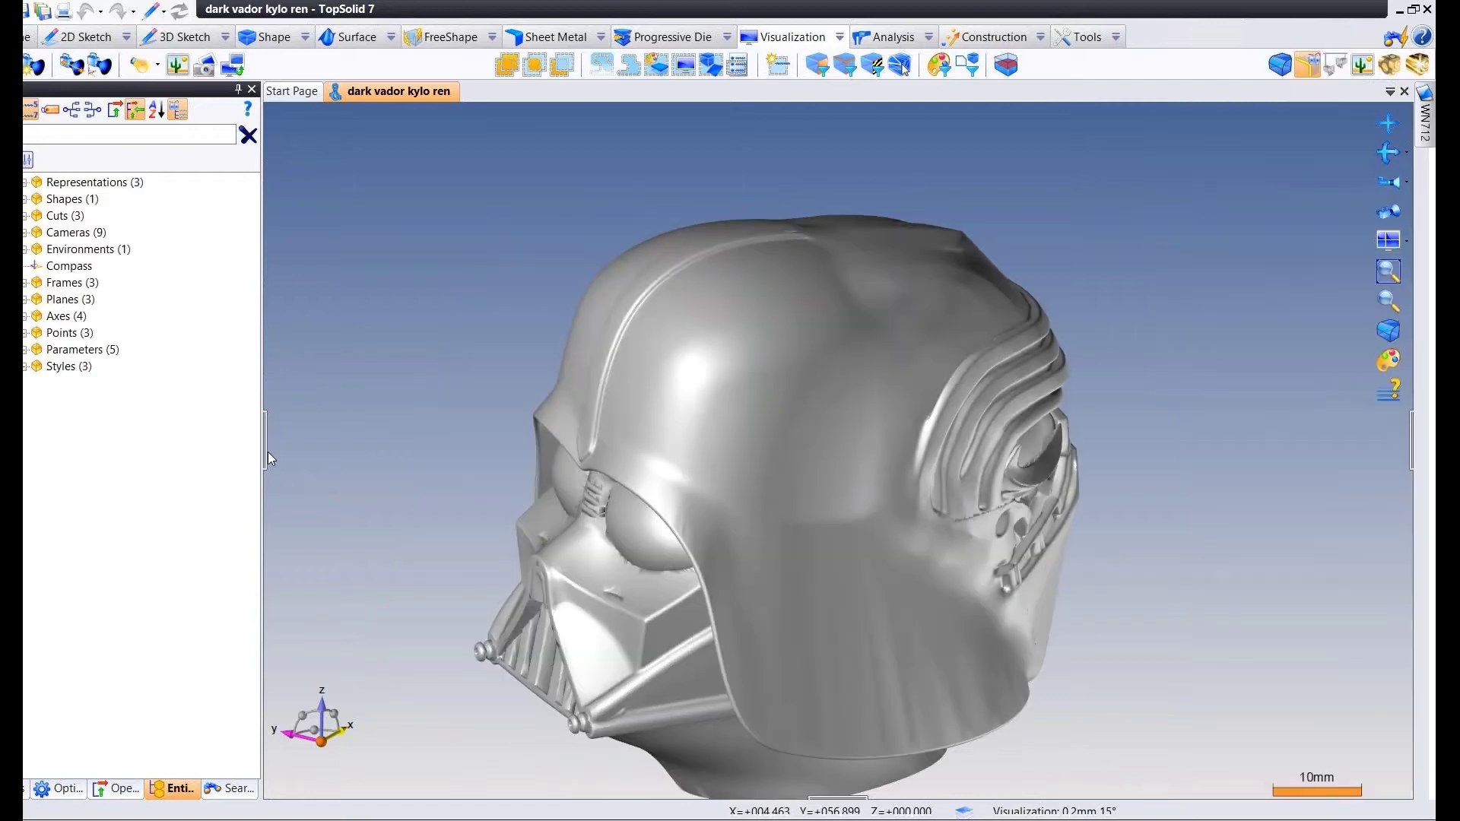
click(268, 452)
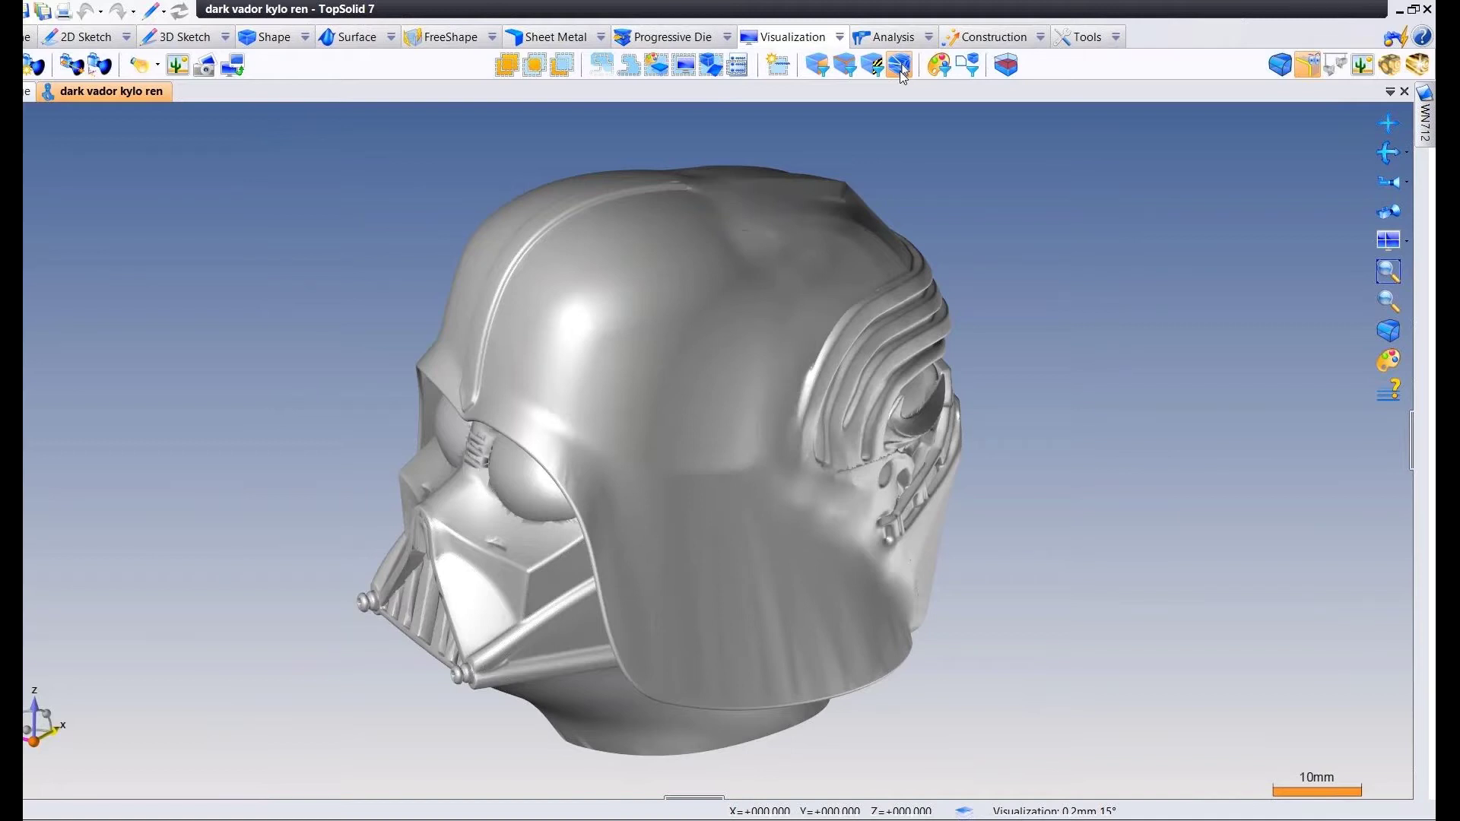
click(901, 68)
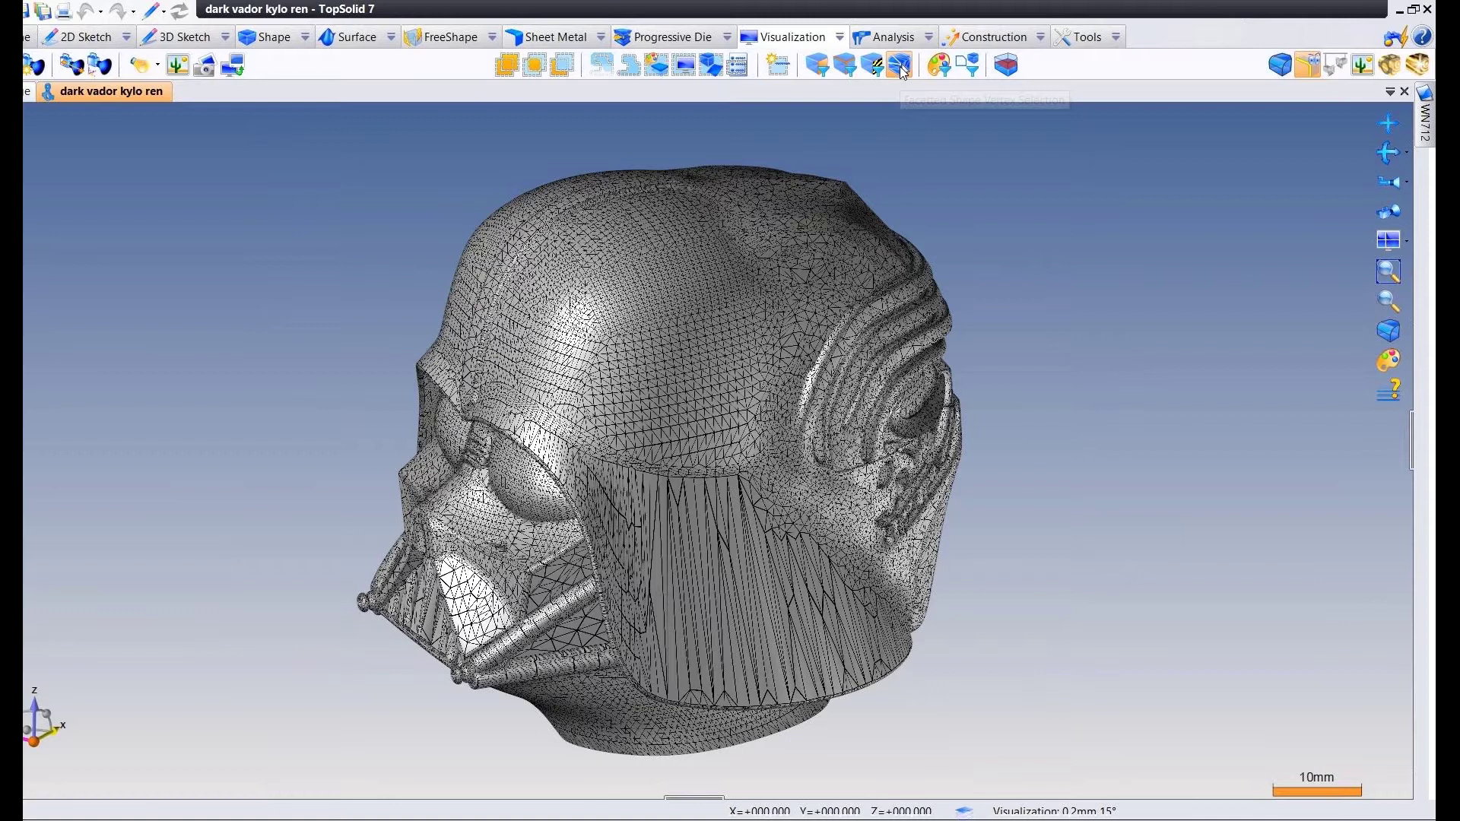
Create a frame by point and two directions on a mesh vertex atop the head, with its first direction defined by a two-point axis.
middle_drag(615, 262, 538, 328)
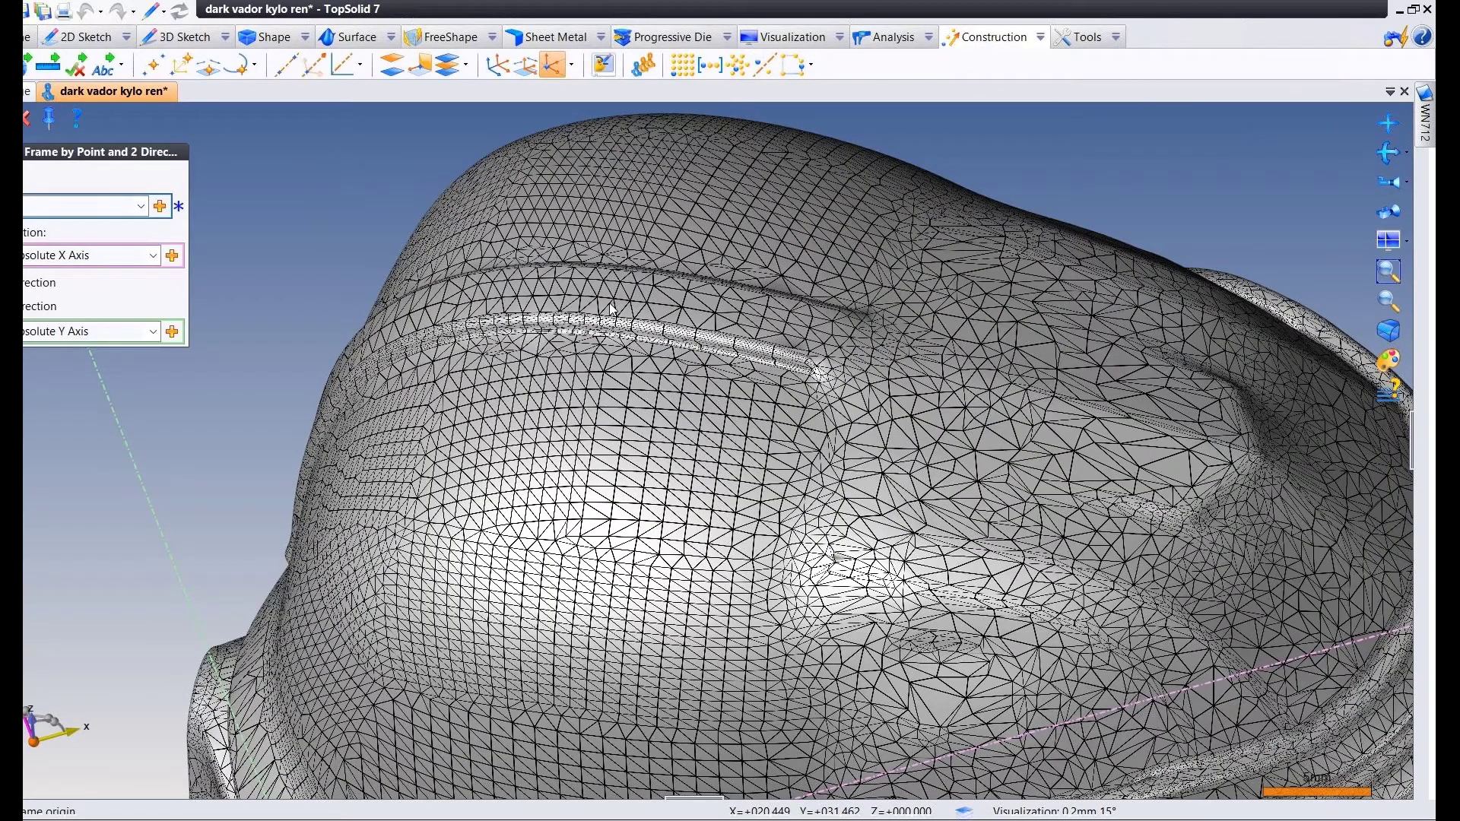
click(173, 256)
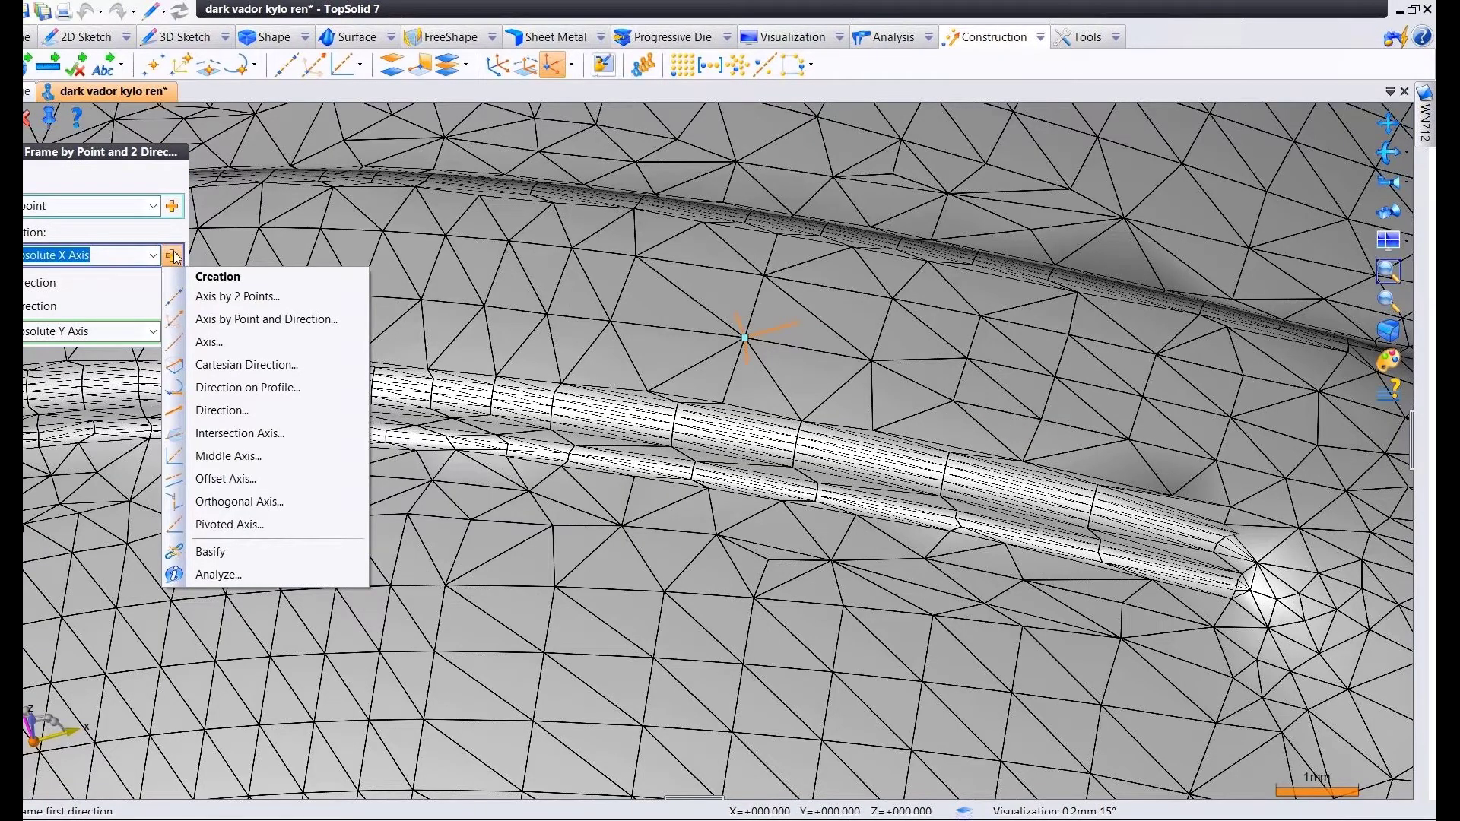
click(236, 297)
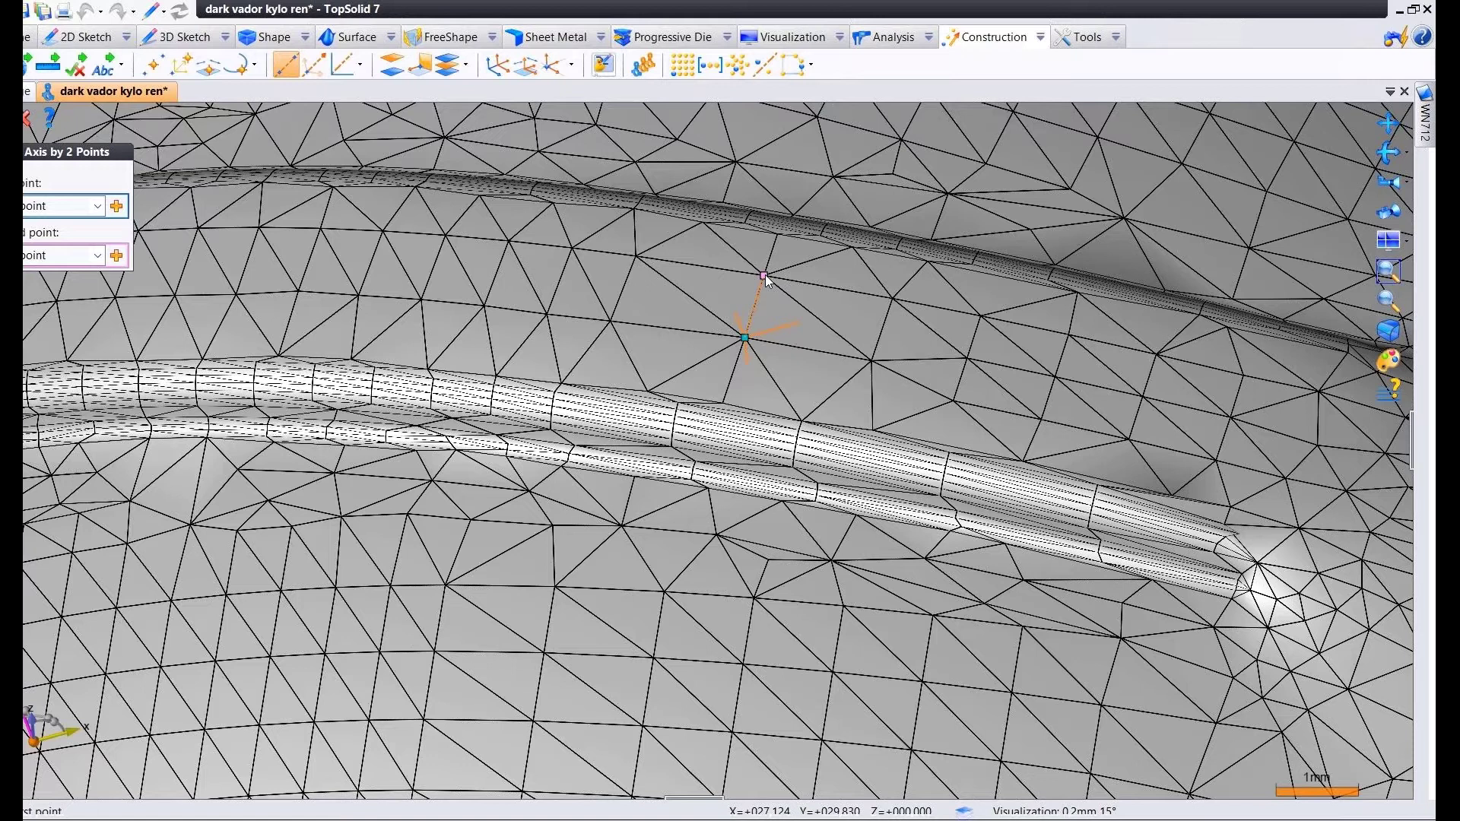
click(764, 277)
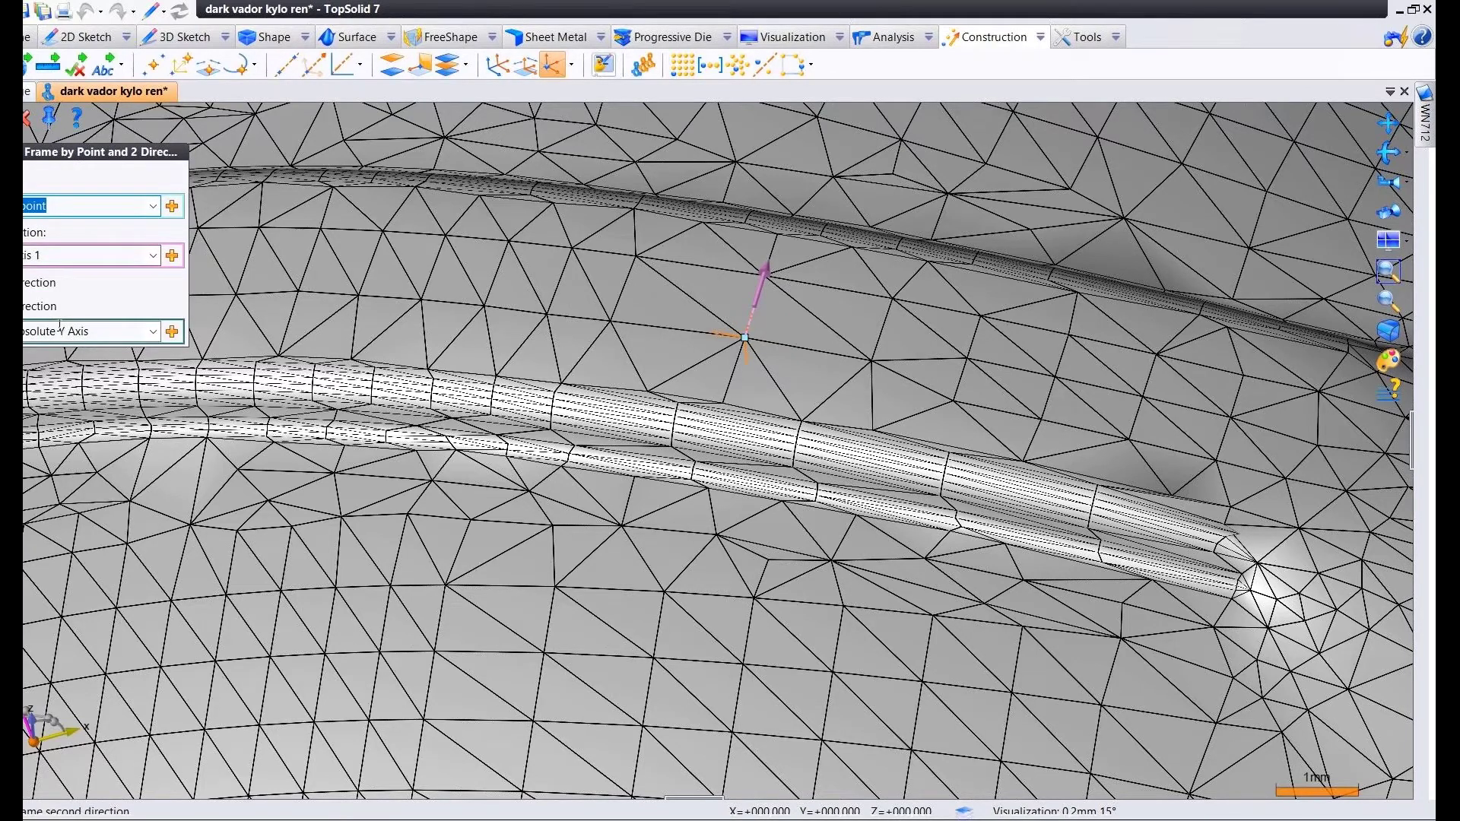
Trim the head shape with the new frame's XZ plane, removing the Darth Vader side and keeping the Kylo Ren half.
scroll(59, 327, down, 1)
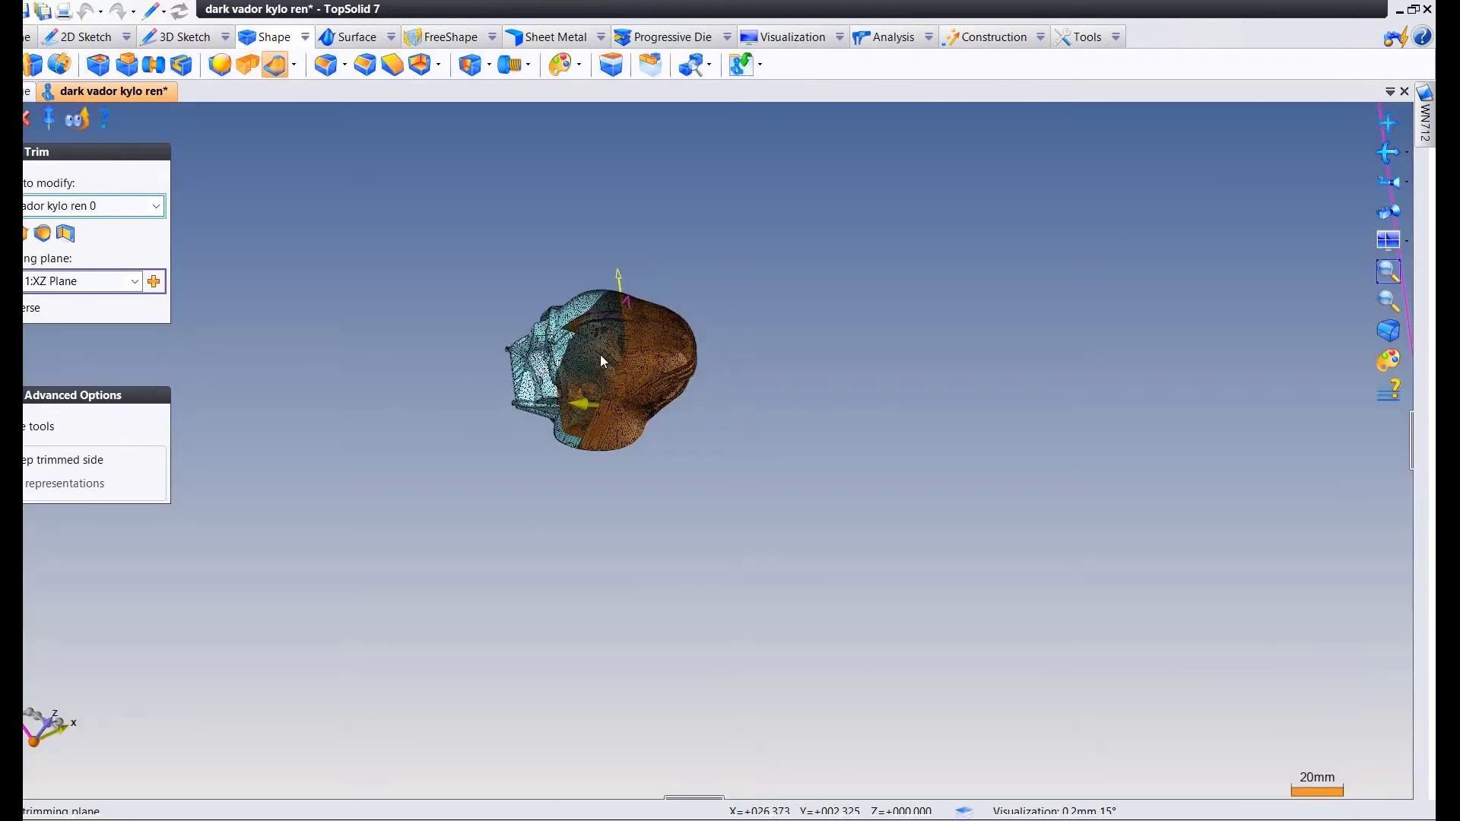
middle_drag(600, 354, 562, 371)
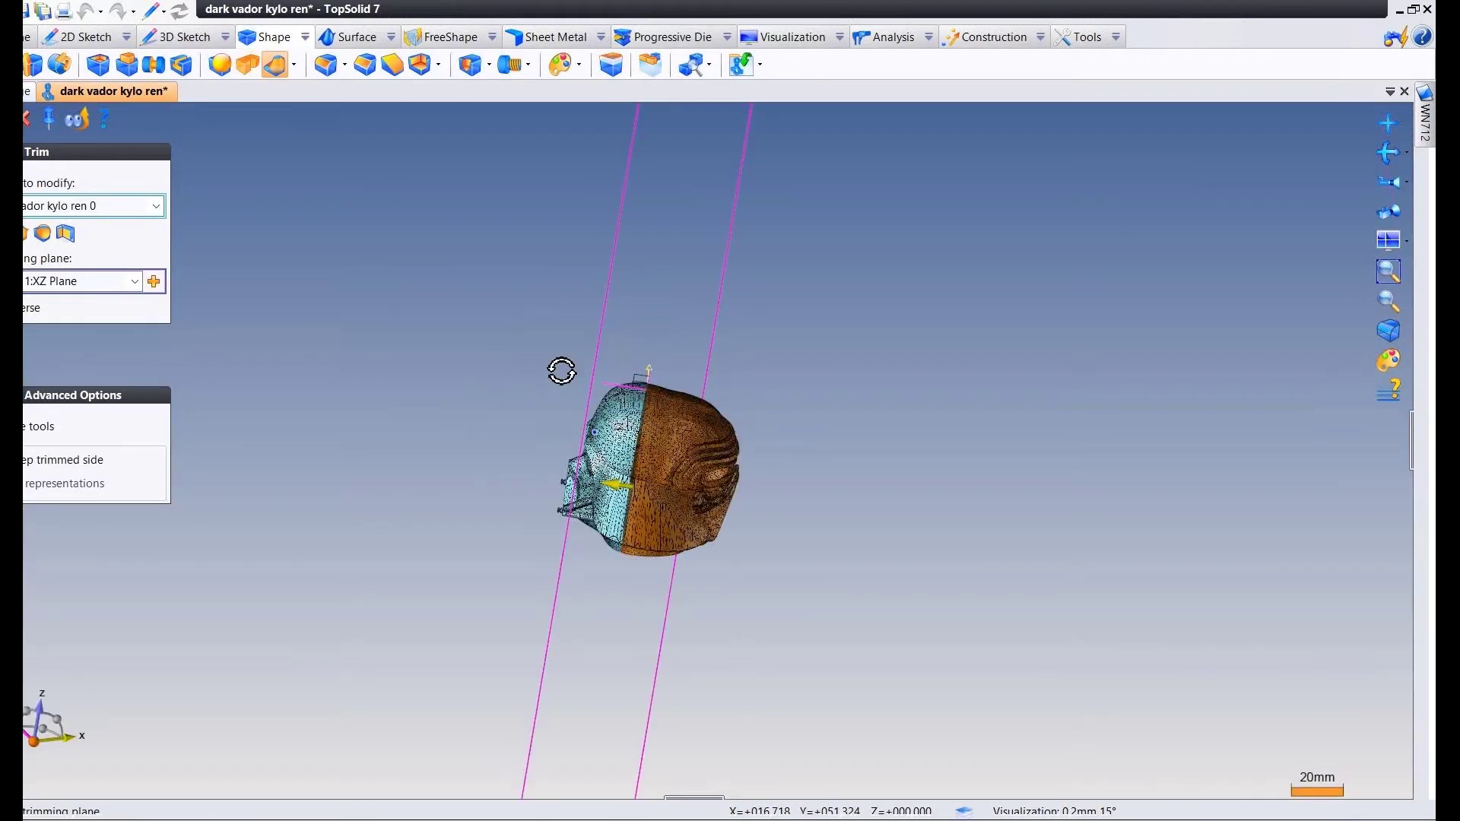
scroll(619, 443, up, 3)
middle_drag(619, 442, 432, 359)
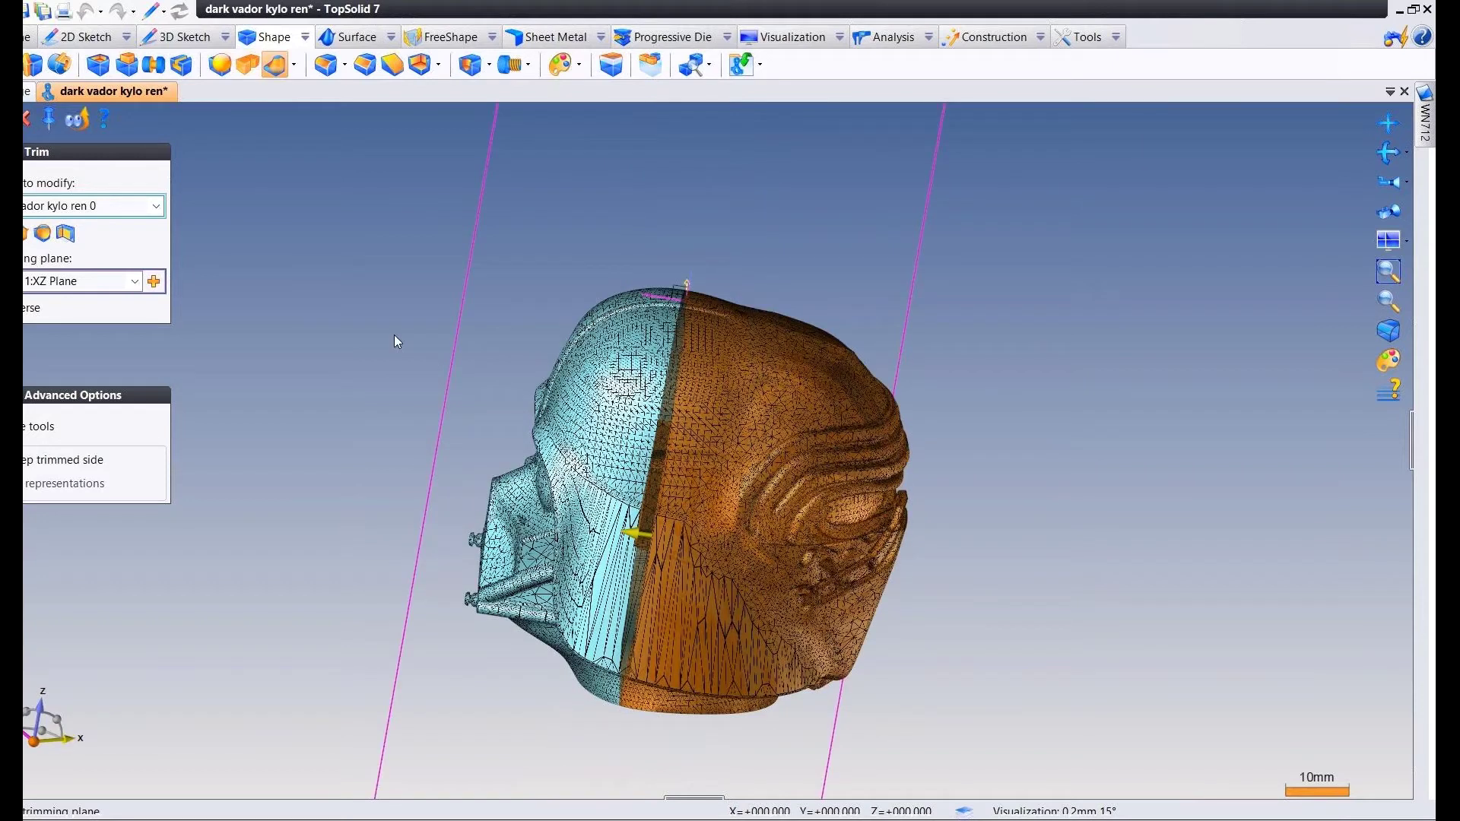
middle_drag(401, 356, 340, 295)
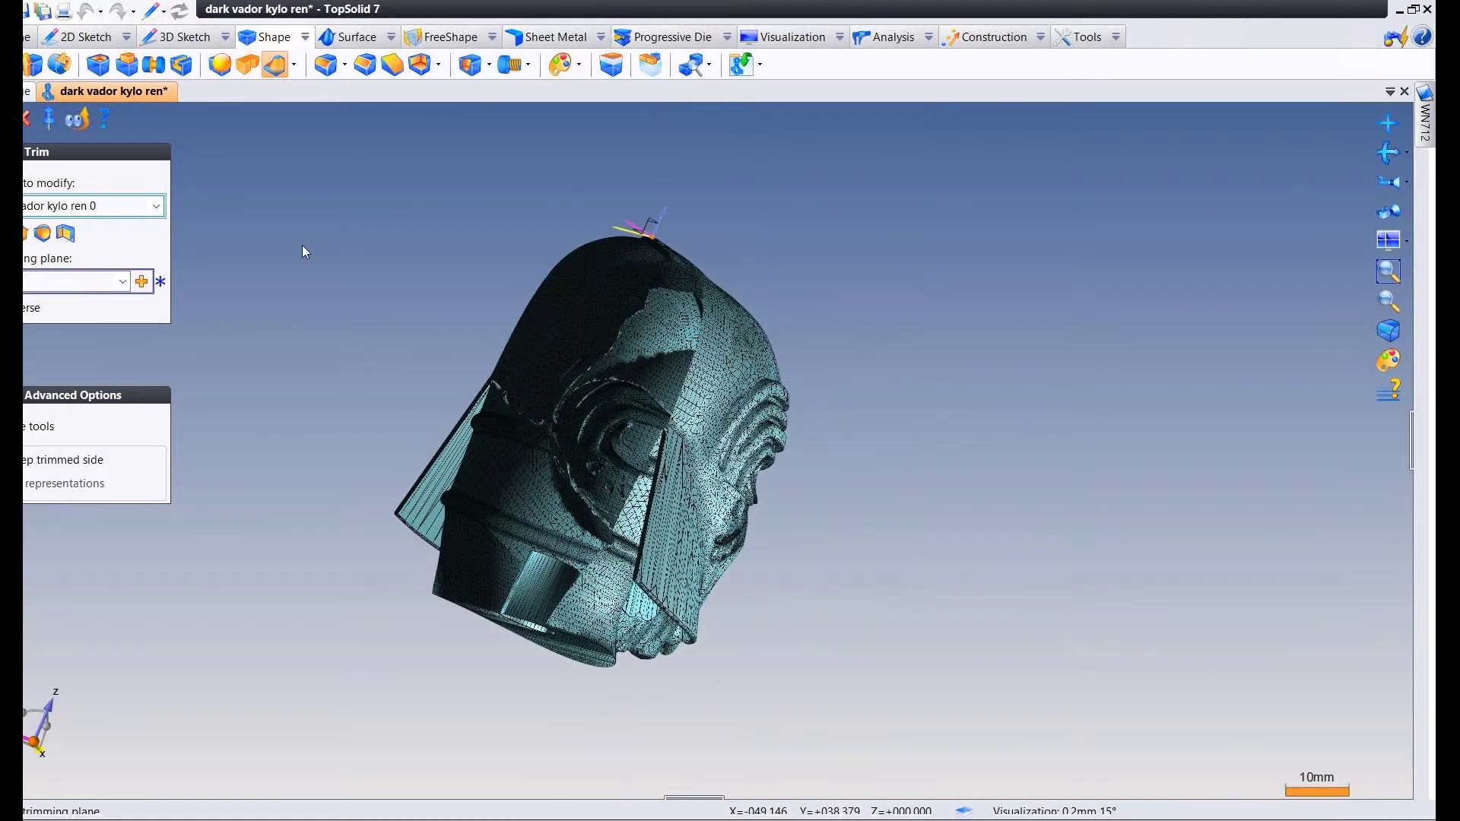
Copy the profile of the open trimmed section into a 3D sketch using Edges Copy.
click(186, 38)
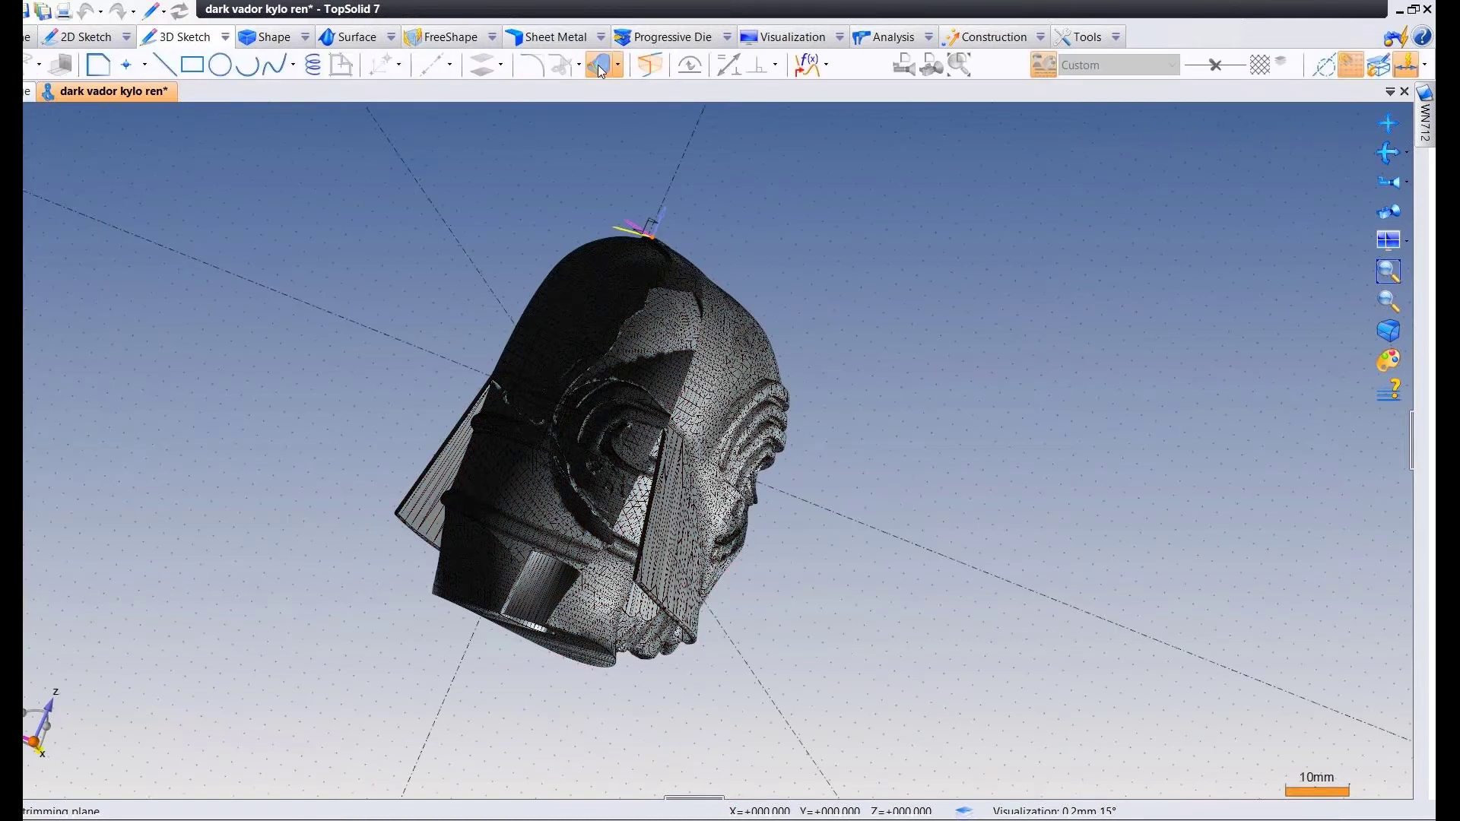
click(599, 66)
right_click(325, 259)
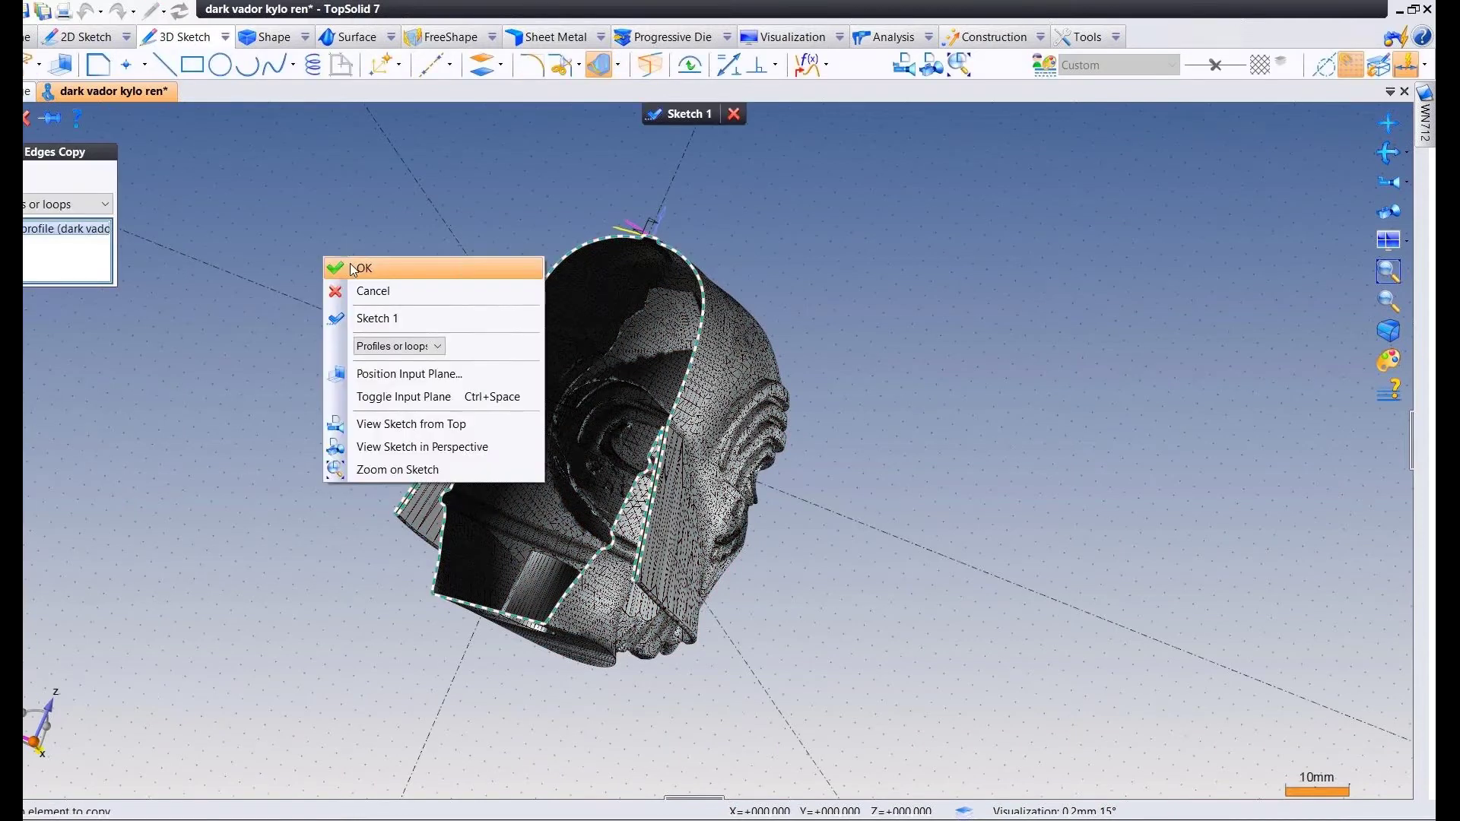
click(353, 270)
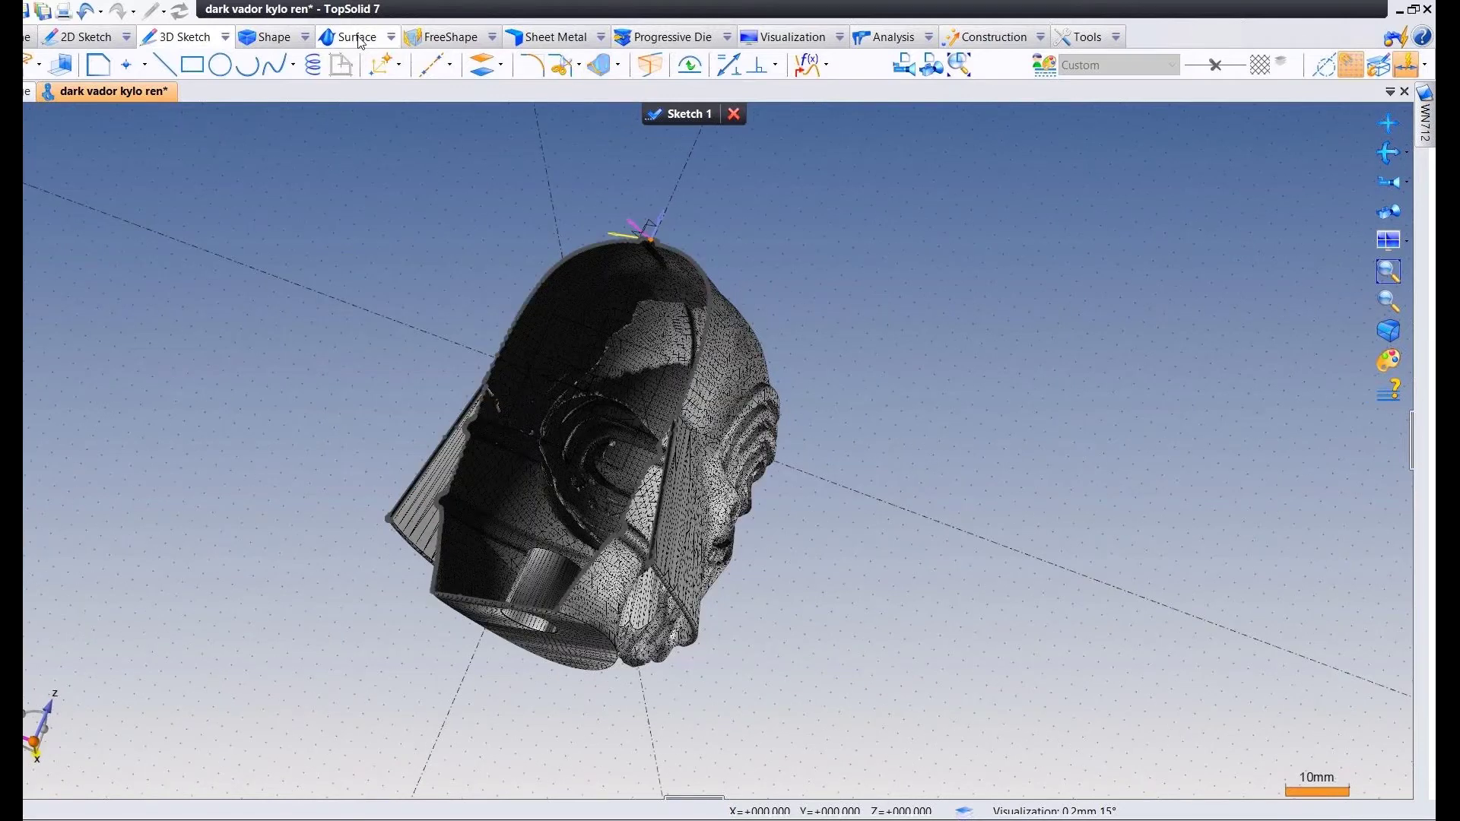
Create a Flat surface from the copied section sketch to close the cut face of the head.
click(361, 38)
click(223, 65)
right_click(335, 186)
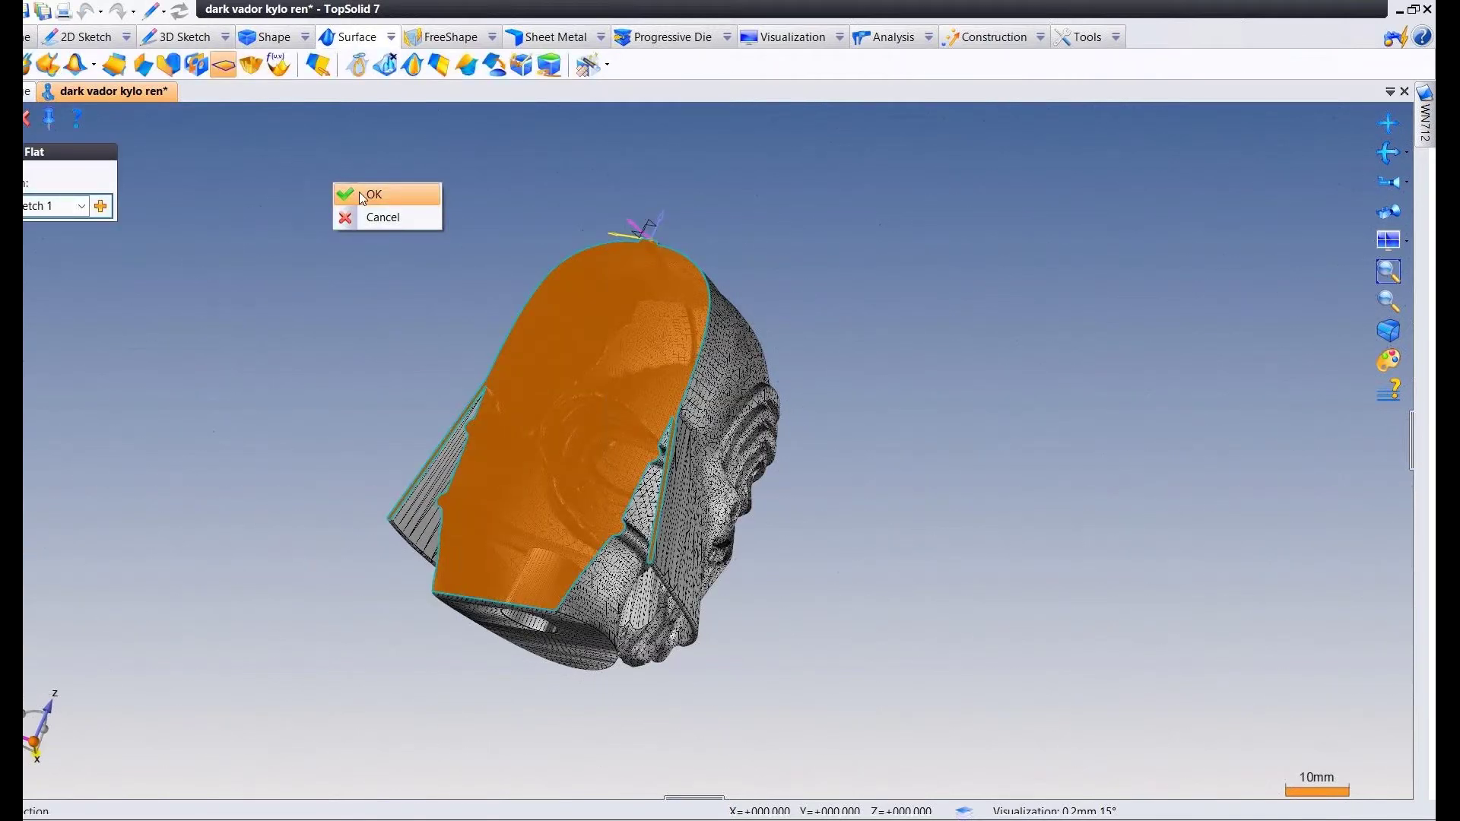
click(361, 194)
middle_drag(359, 199, 464, 384)
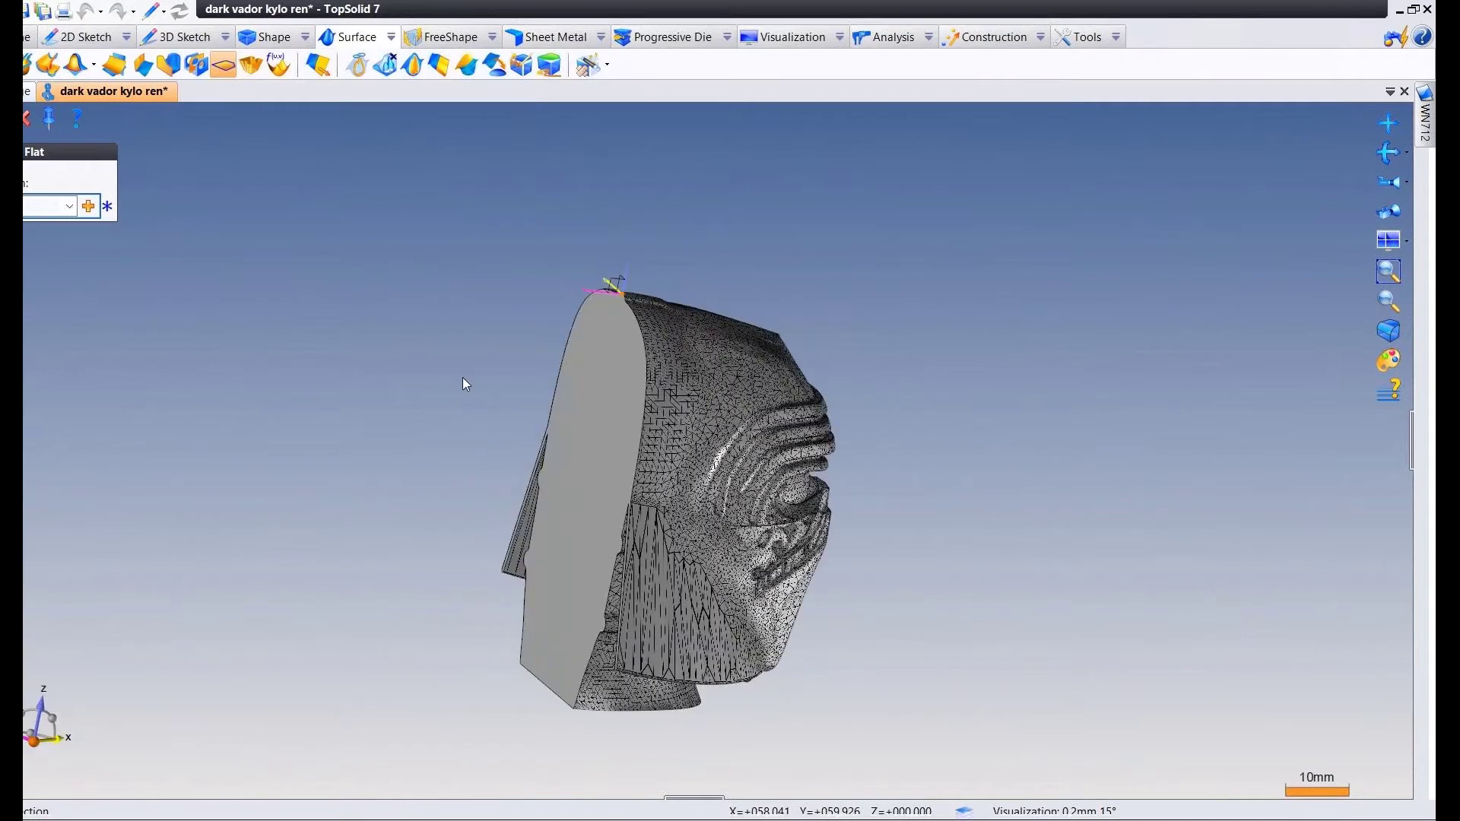
key(Escape)
Add the flat closing shape, Shape 1, to the detailed, design and simplified representations.
middle_drag(381, 340, 165, 371)
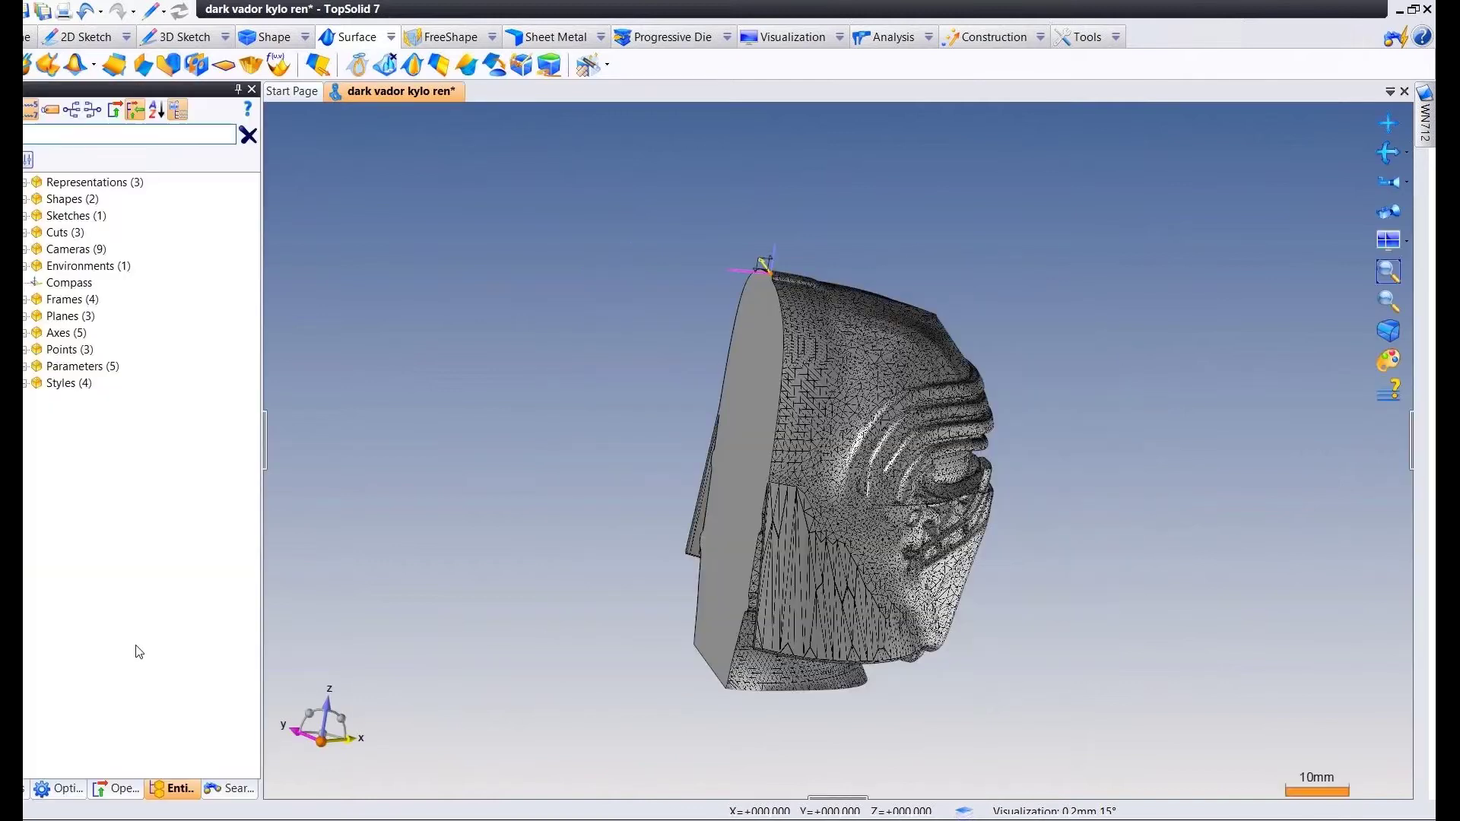
click(25, 183)
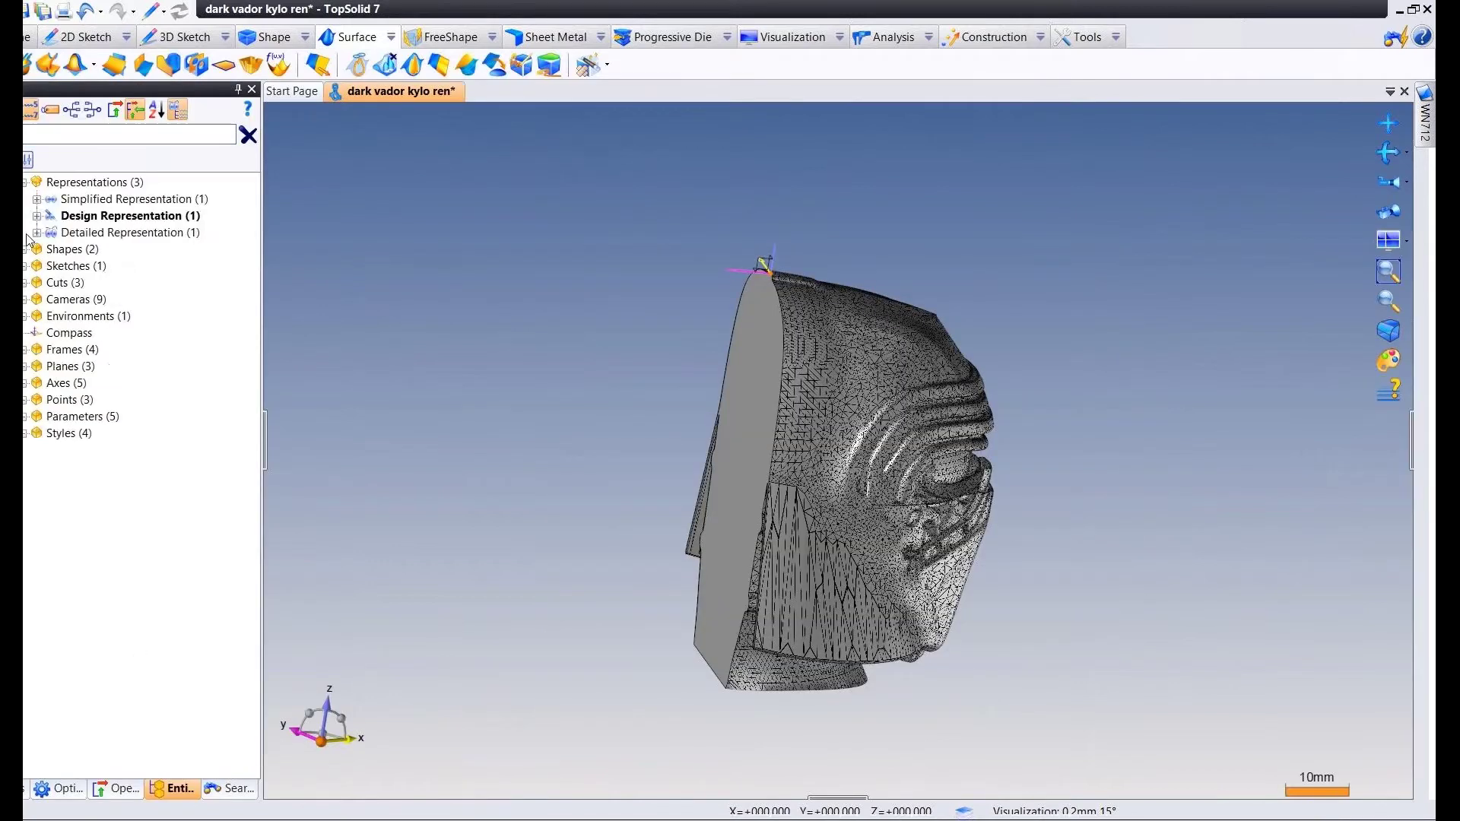
click(25, 249)
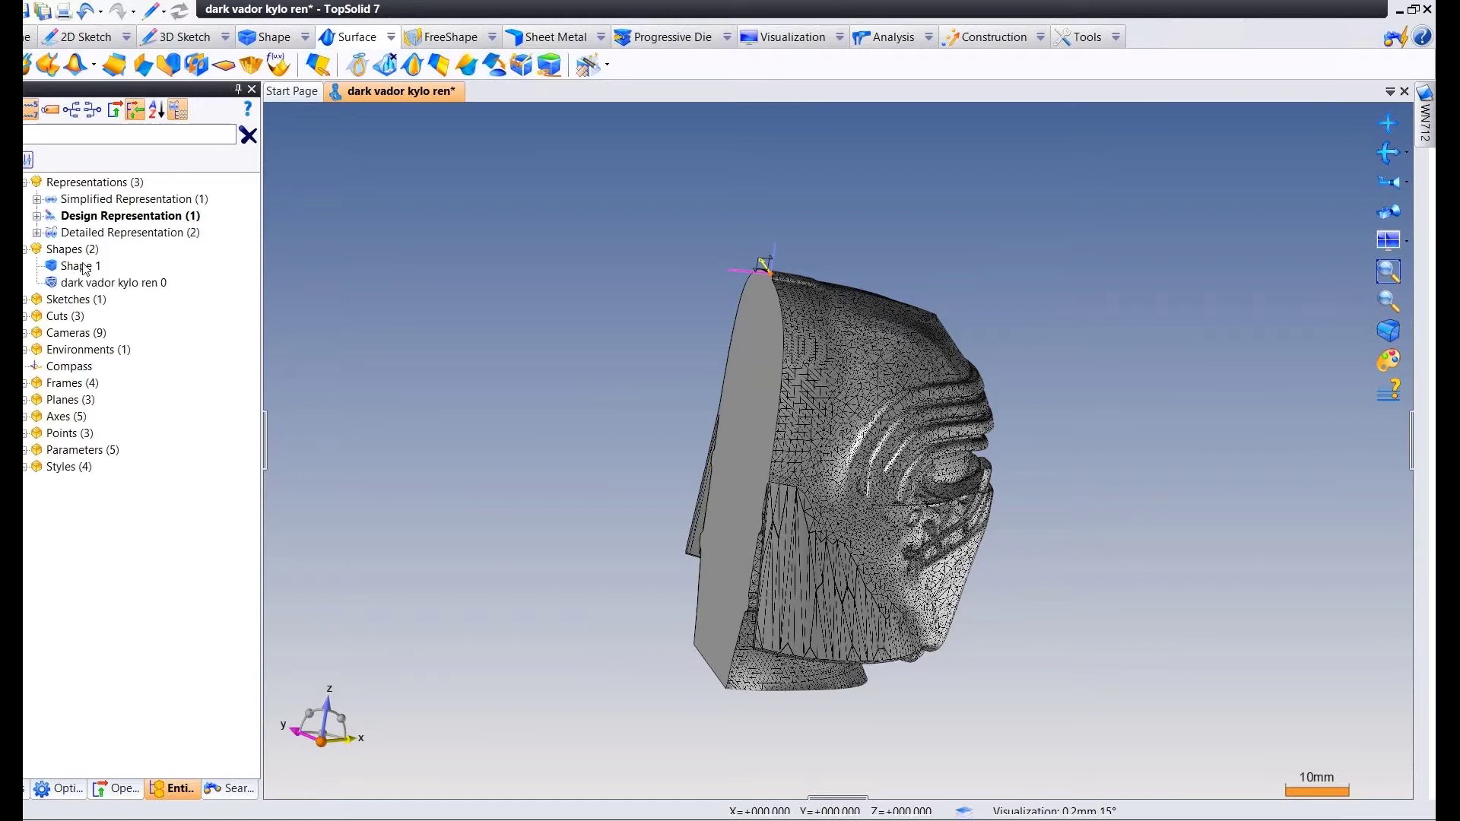
click(76, 266)
drag(140, 220, 144, 201)
middle_drag(490, 254, 508, 245)
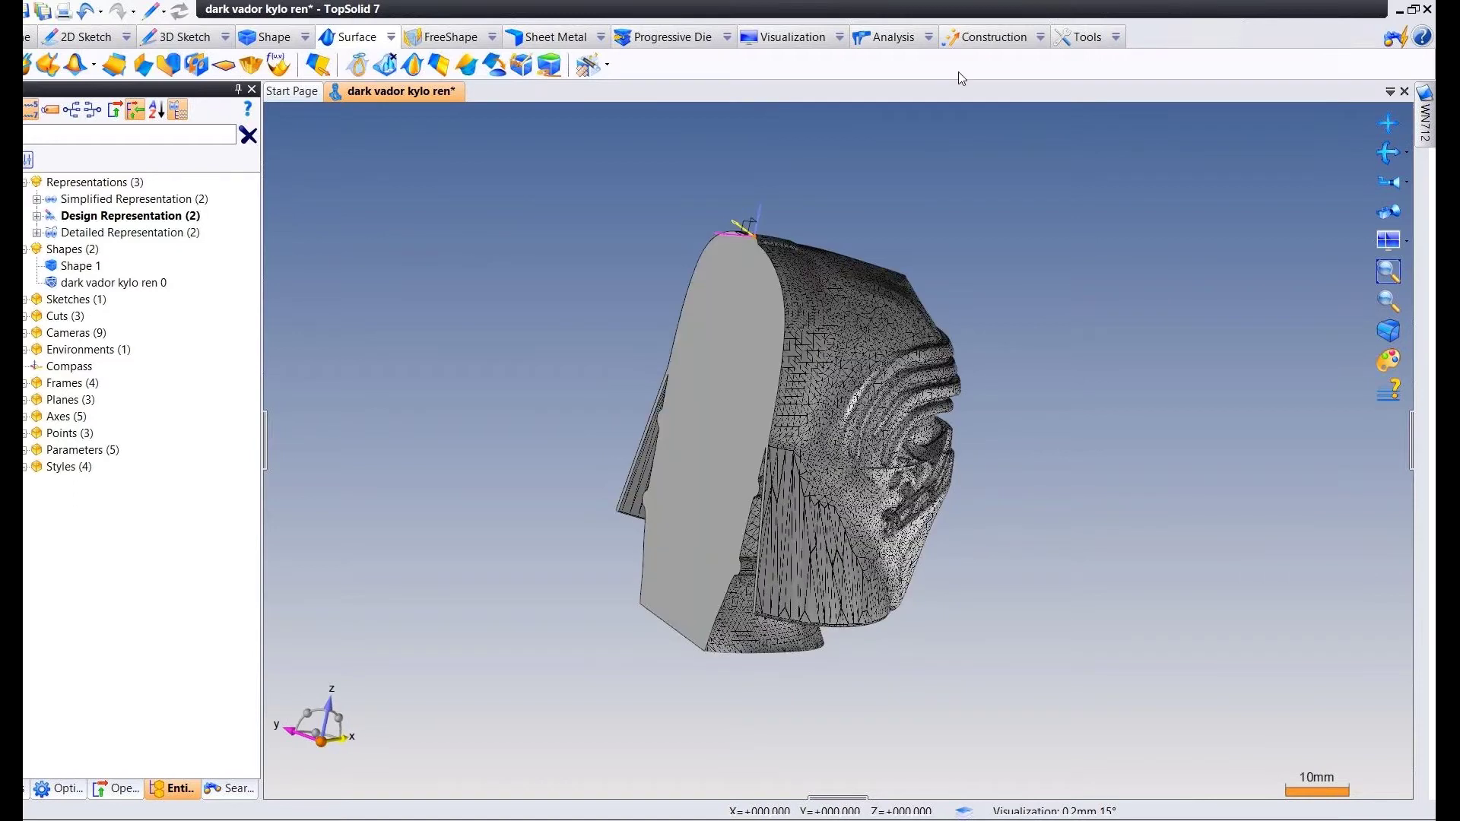
Start an offset frame from the frame atop the head, with Absolute Z Axis as the offset direction.
click(985, 37)
middle_drag(698, 149, 623, 141)
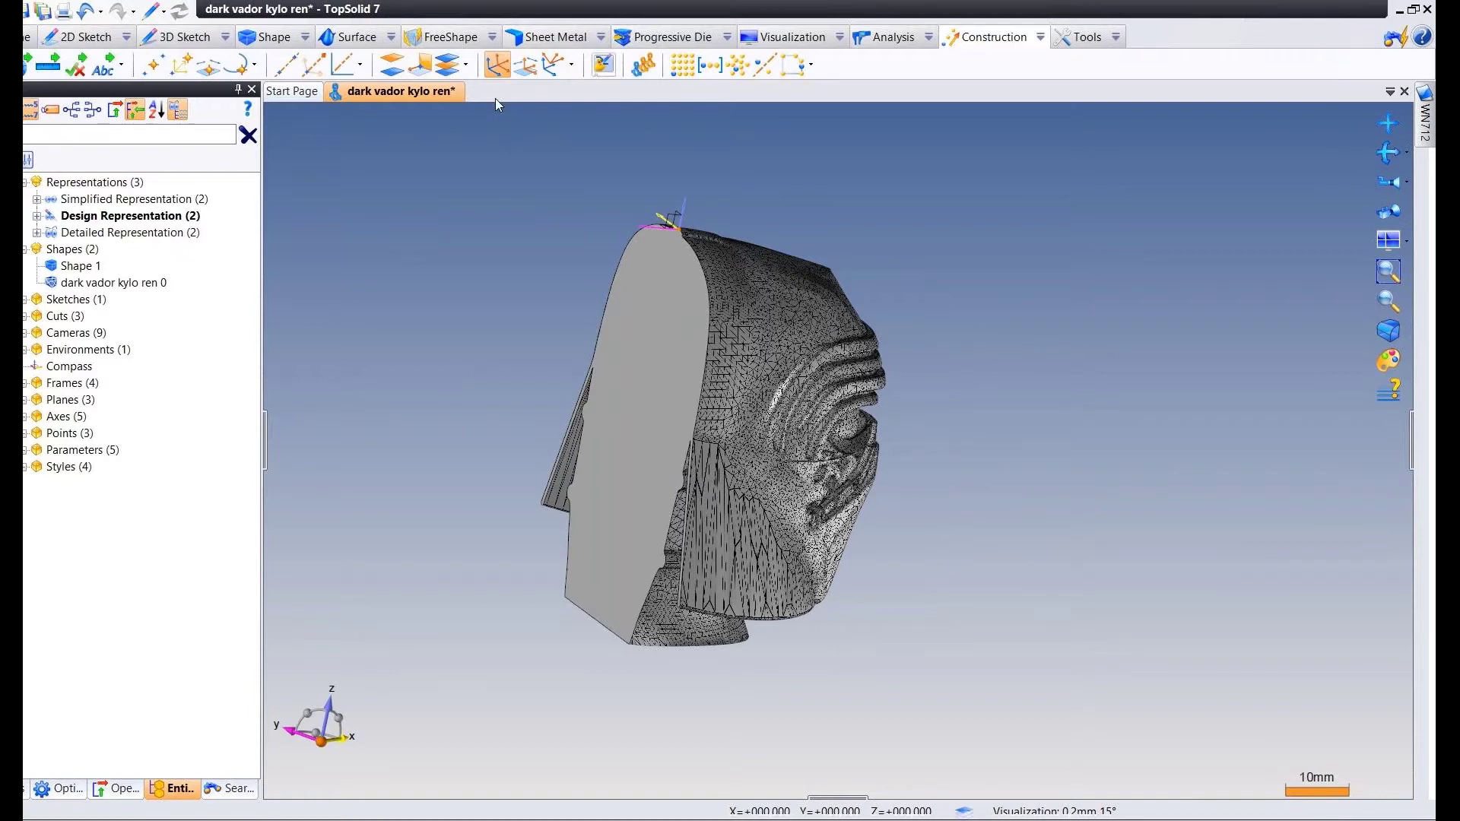
click(661, 220)
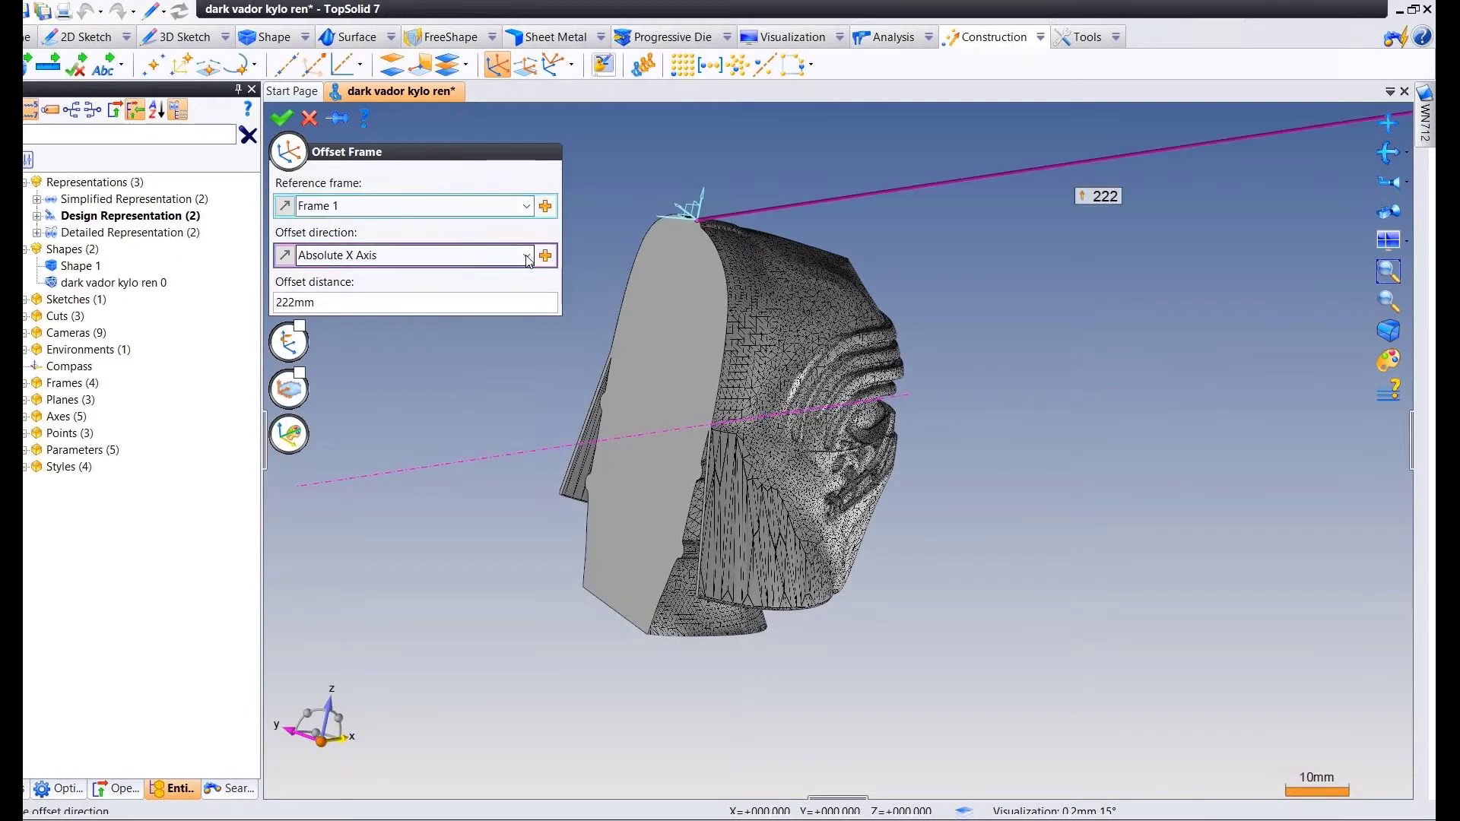
click(526, 257)
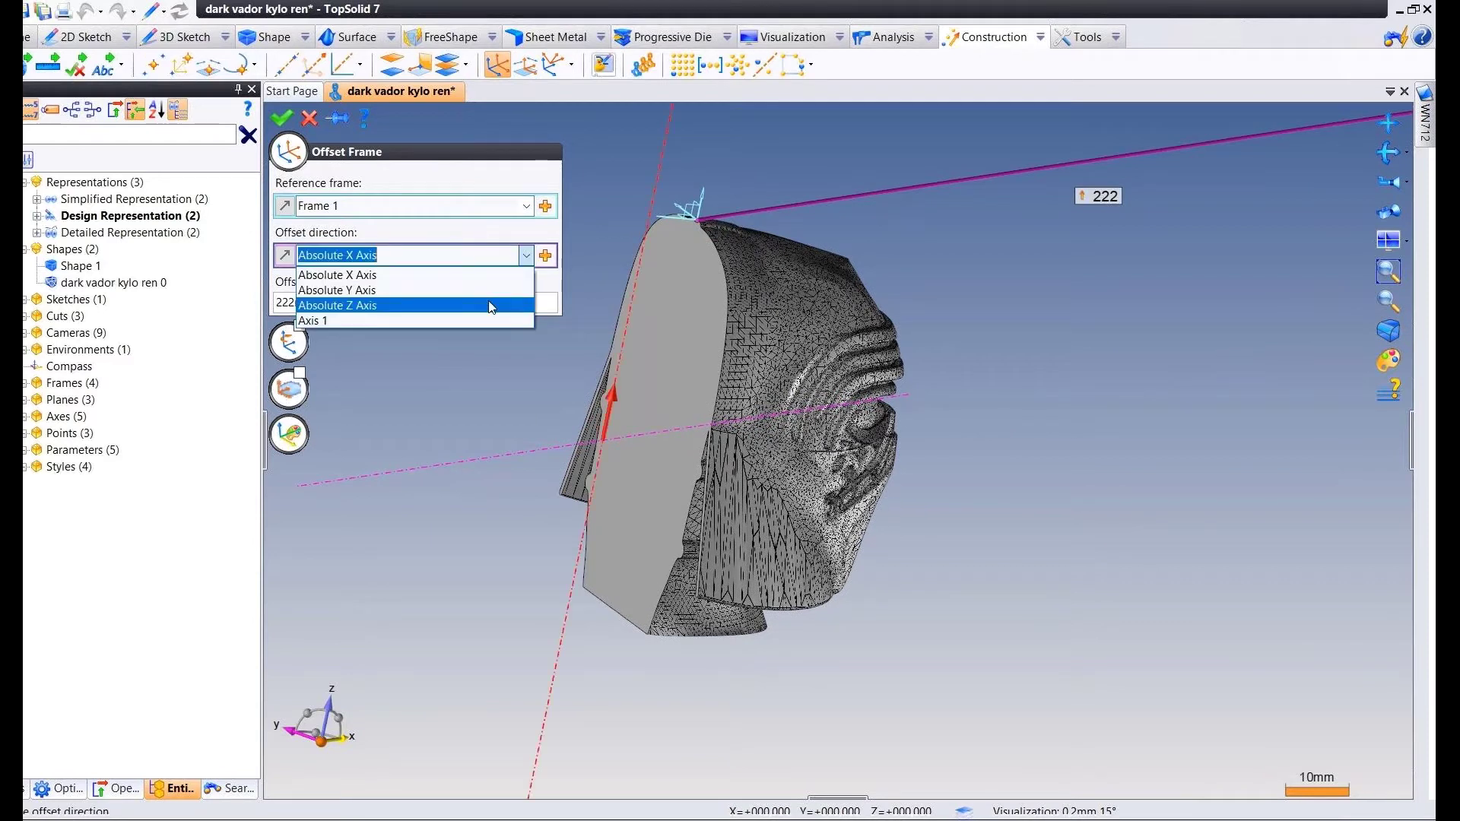
click(491, 306)
Try an offset distance of -70 mm, and enter 70 mm instead.
click(367, 303)
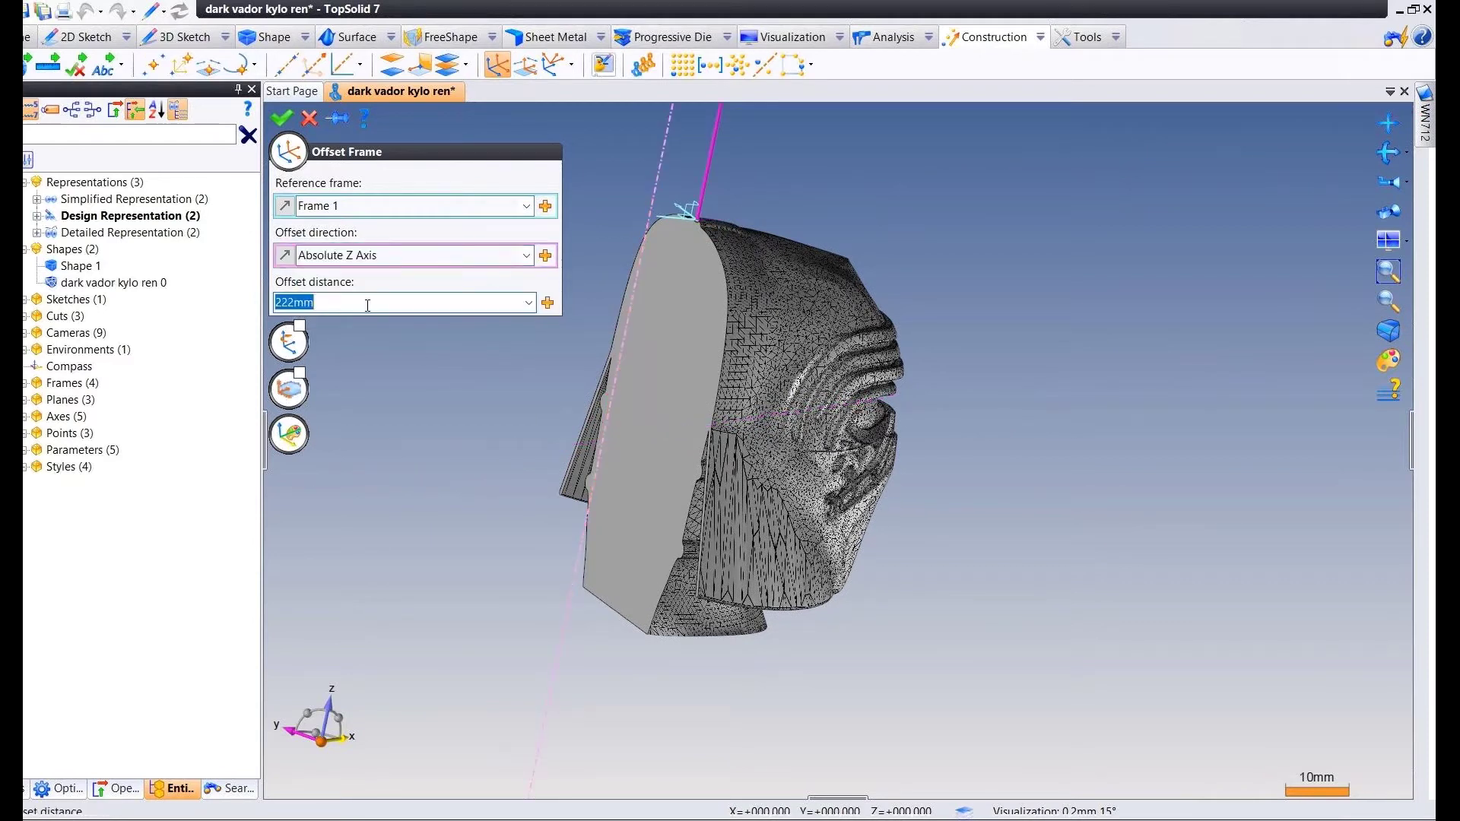
text(-70)
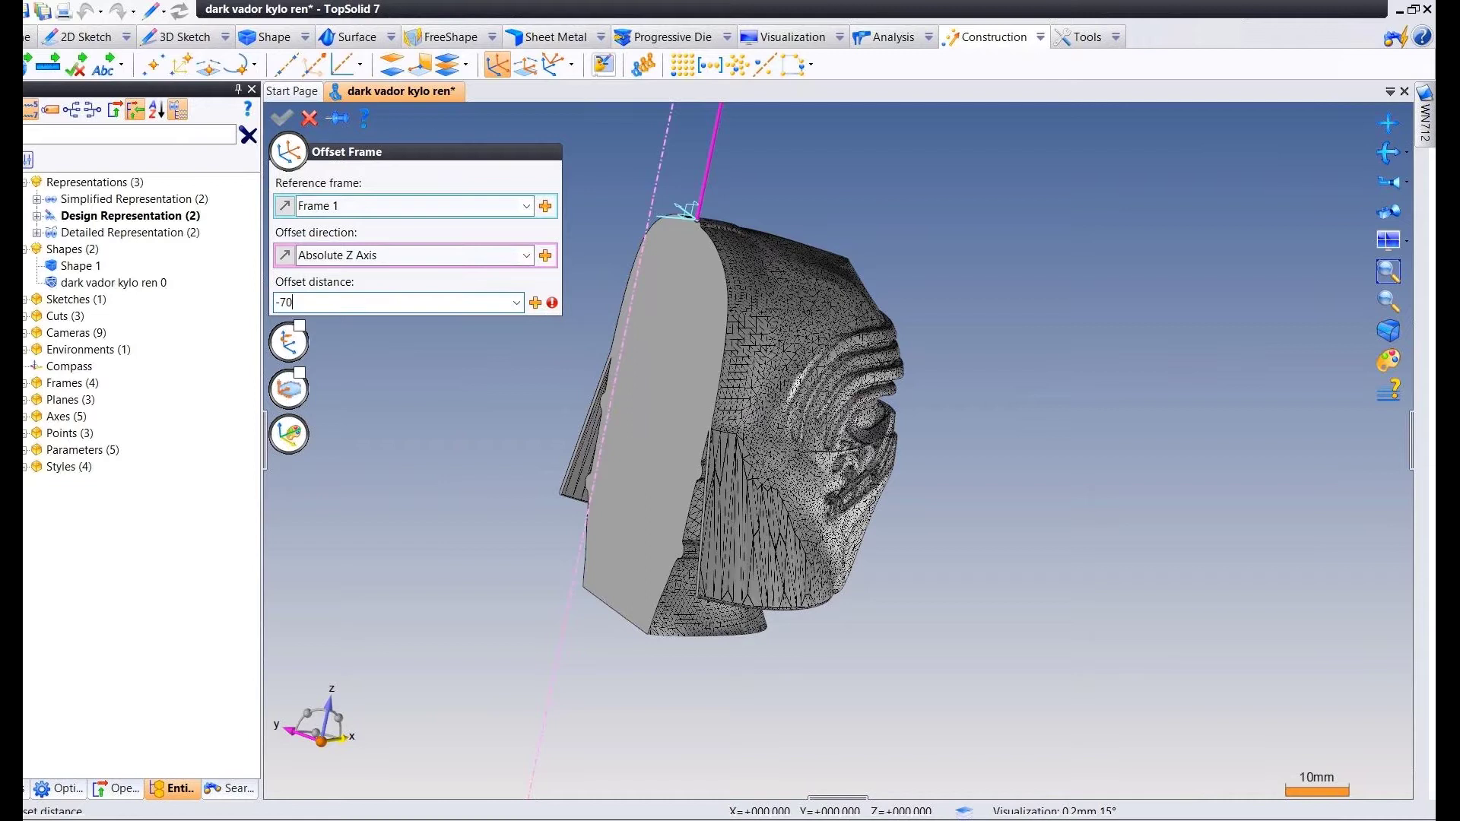
key(Return)
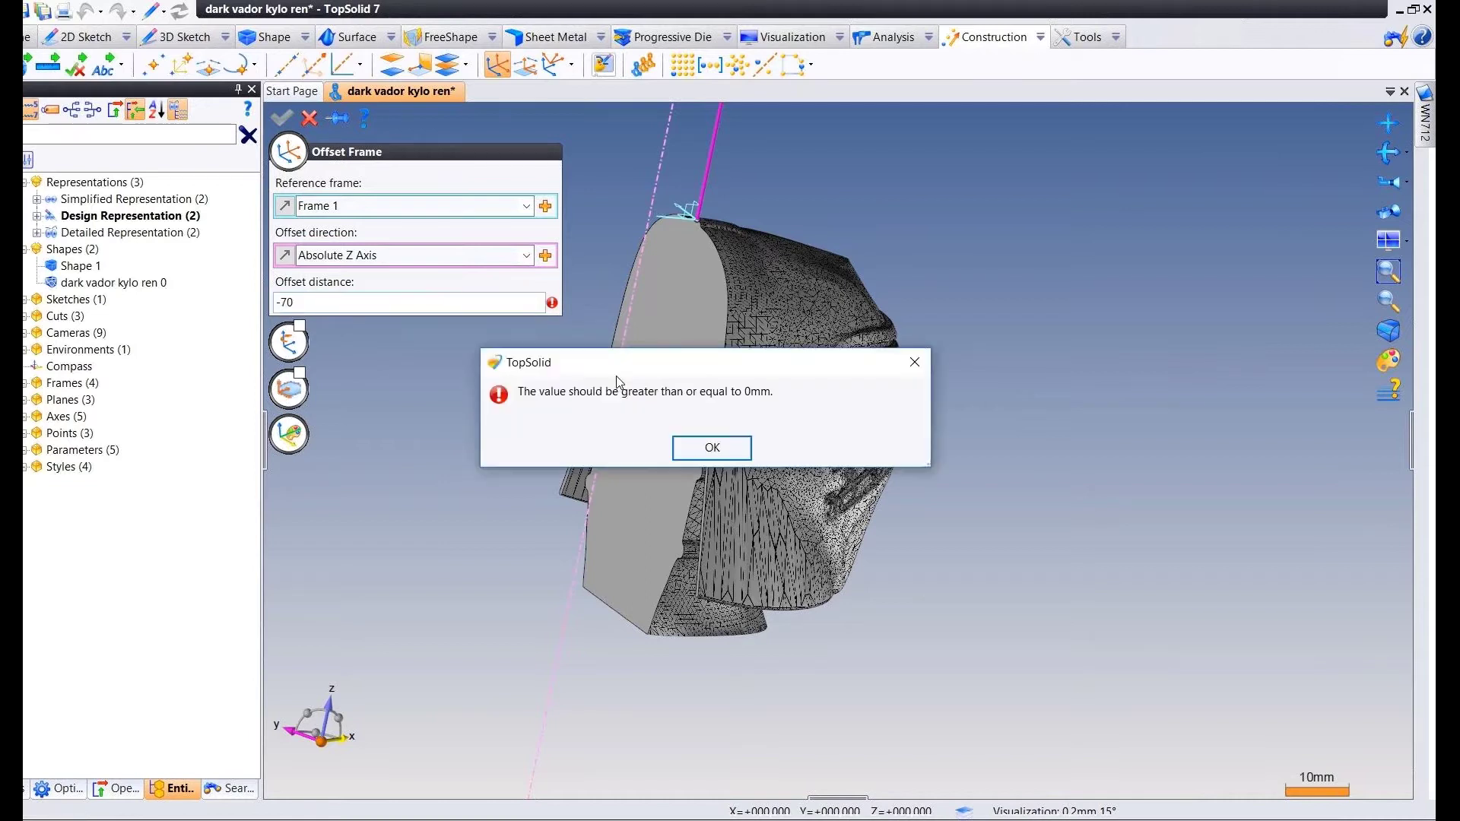
key(Return)
text(70)
key(Return)
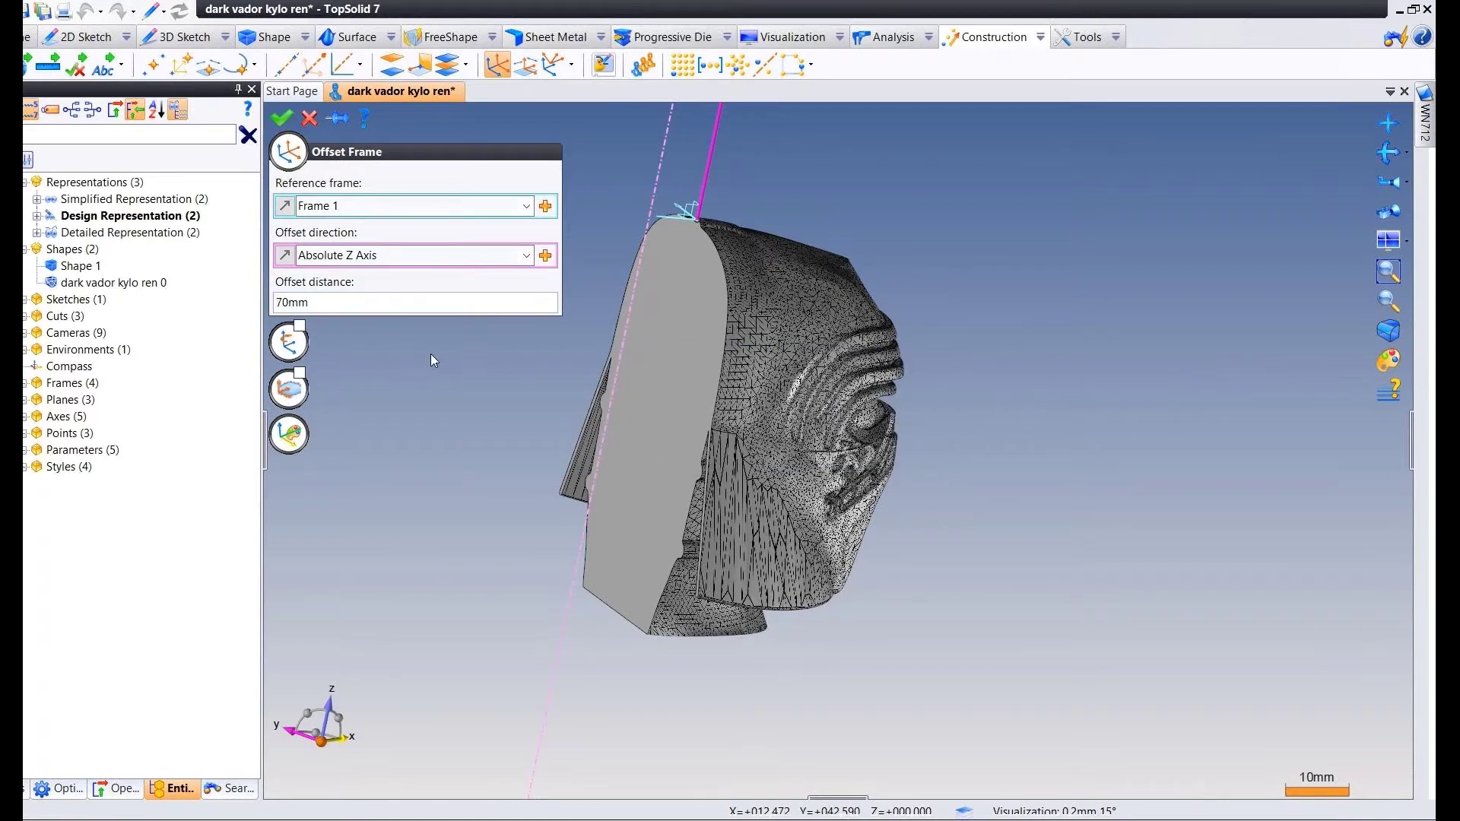
Reverse the offset direction, adjust the distance to 66 mm at the neck's base and create the offset frame.
click(292, 257)
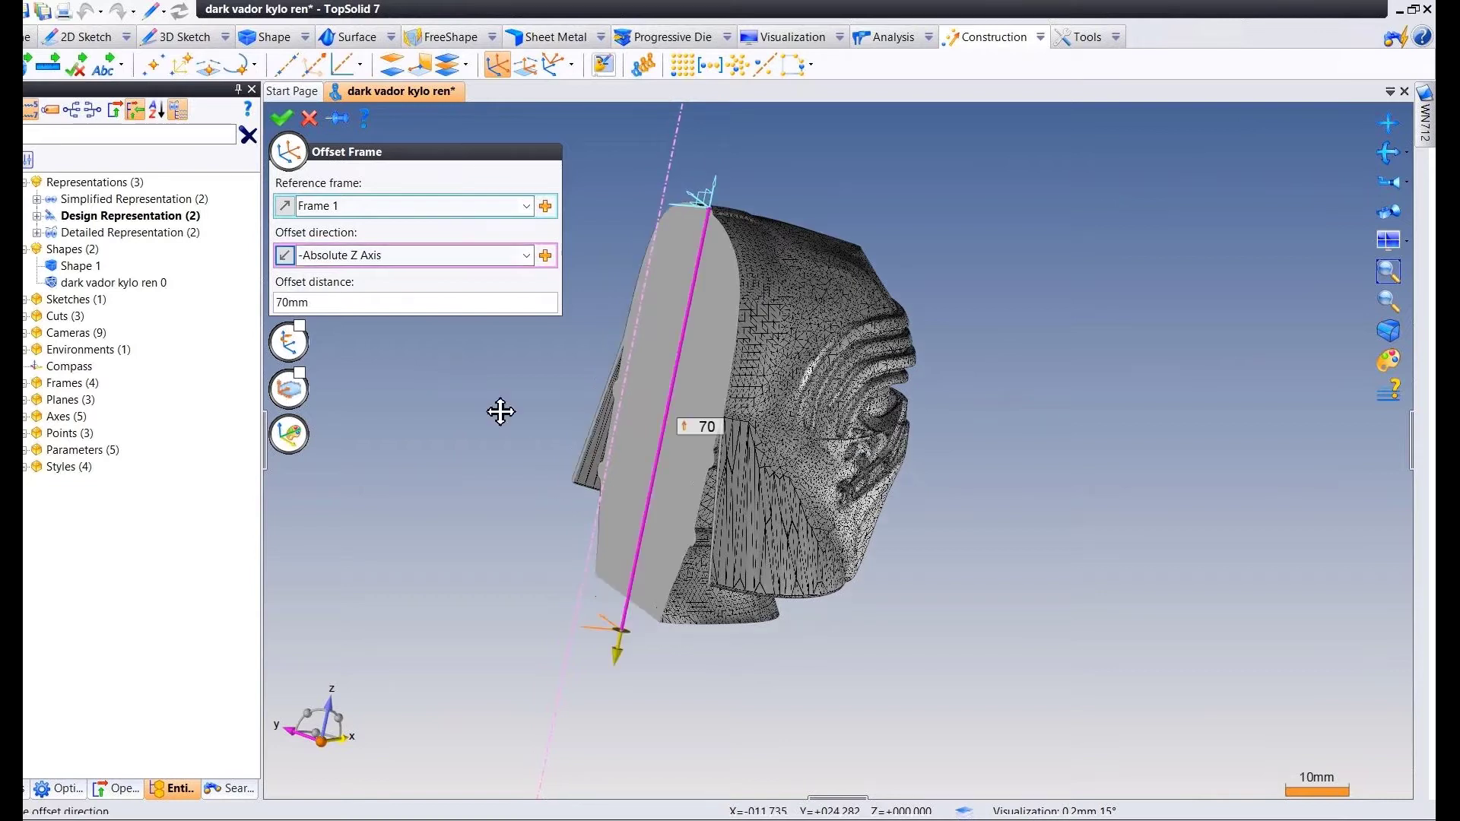
middle_drag(500, 412, 627, 544)
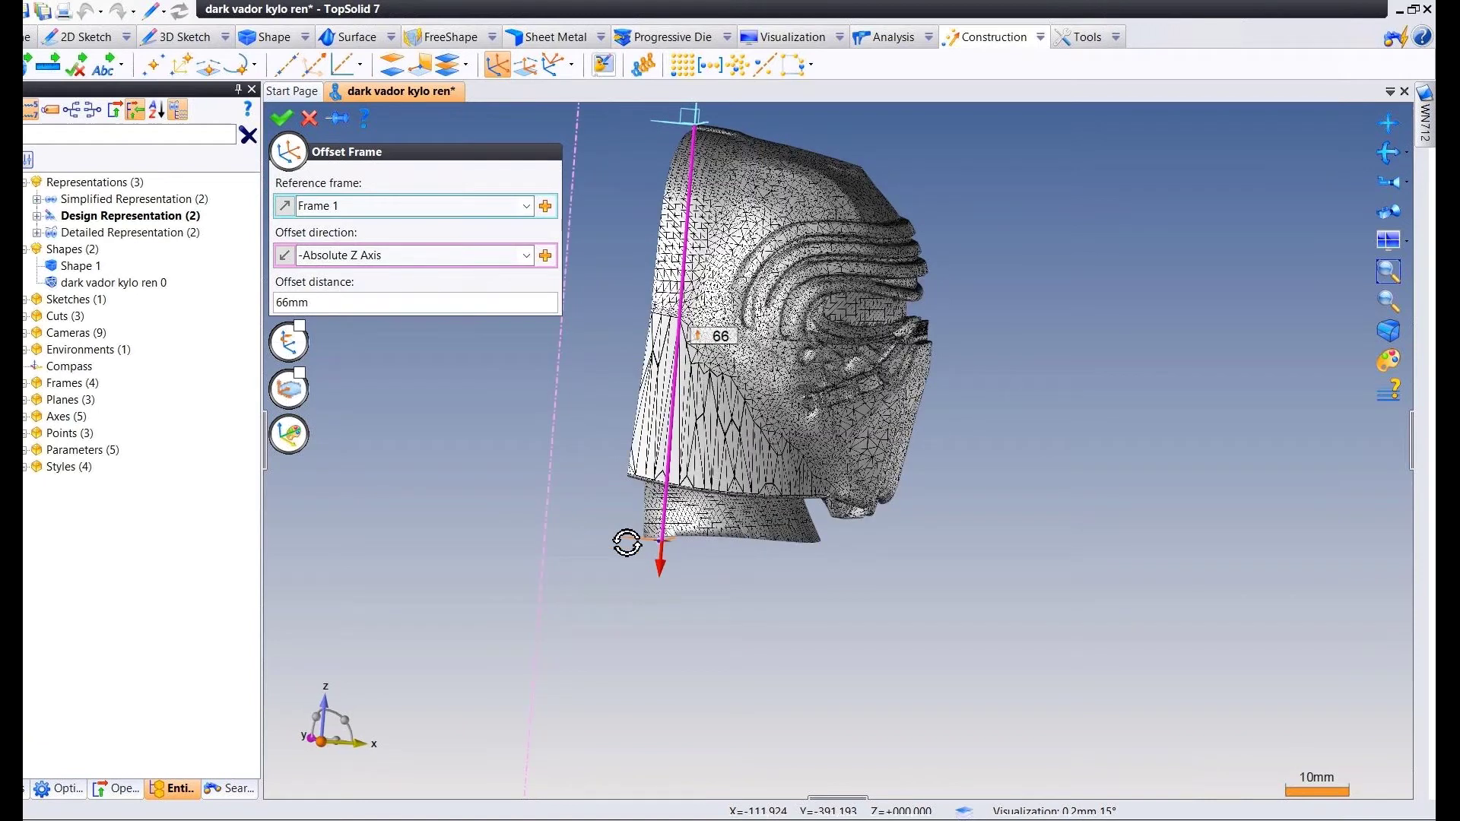
key(Return)
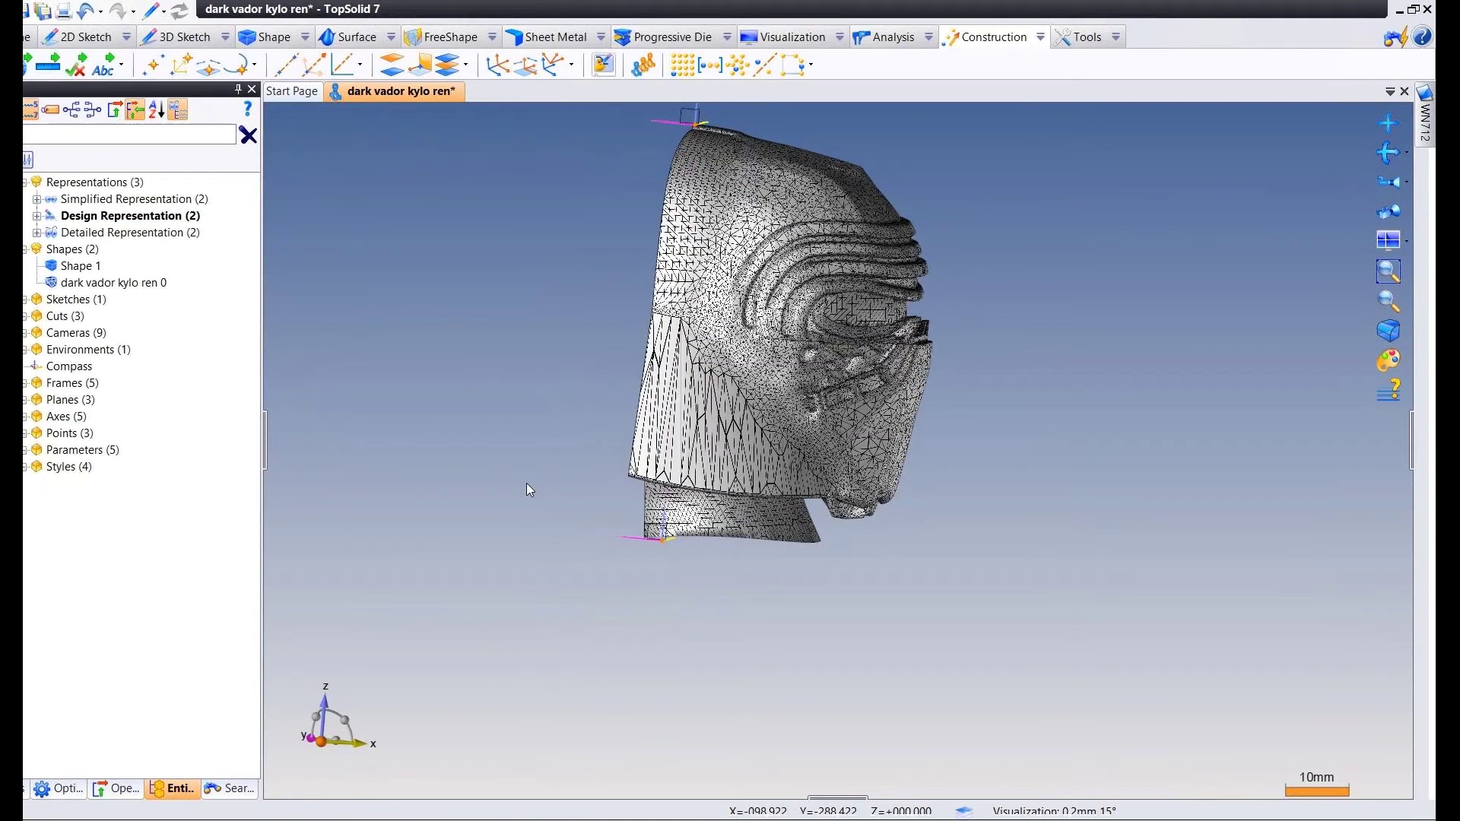
Publish the offset frame at the base of the neck, keeping the proposed publishing name.
scroll(651, 537, up, 3)
right_click(691, 542)
mouse_move(791, 553)
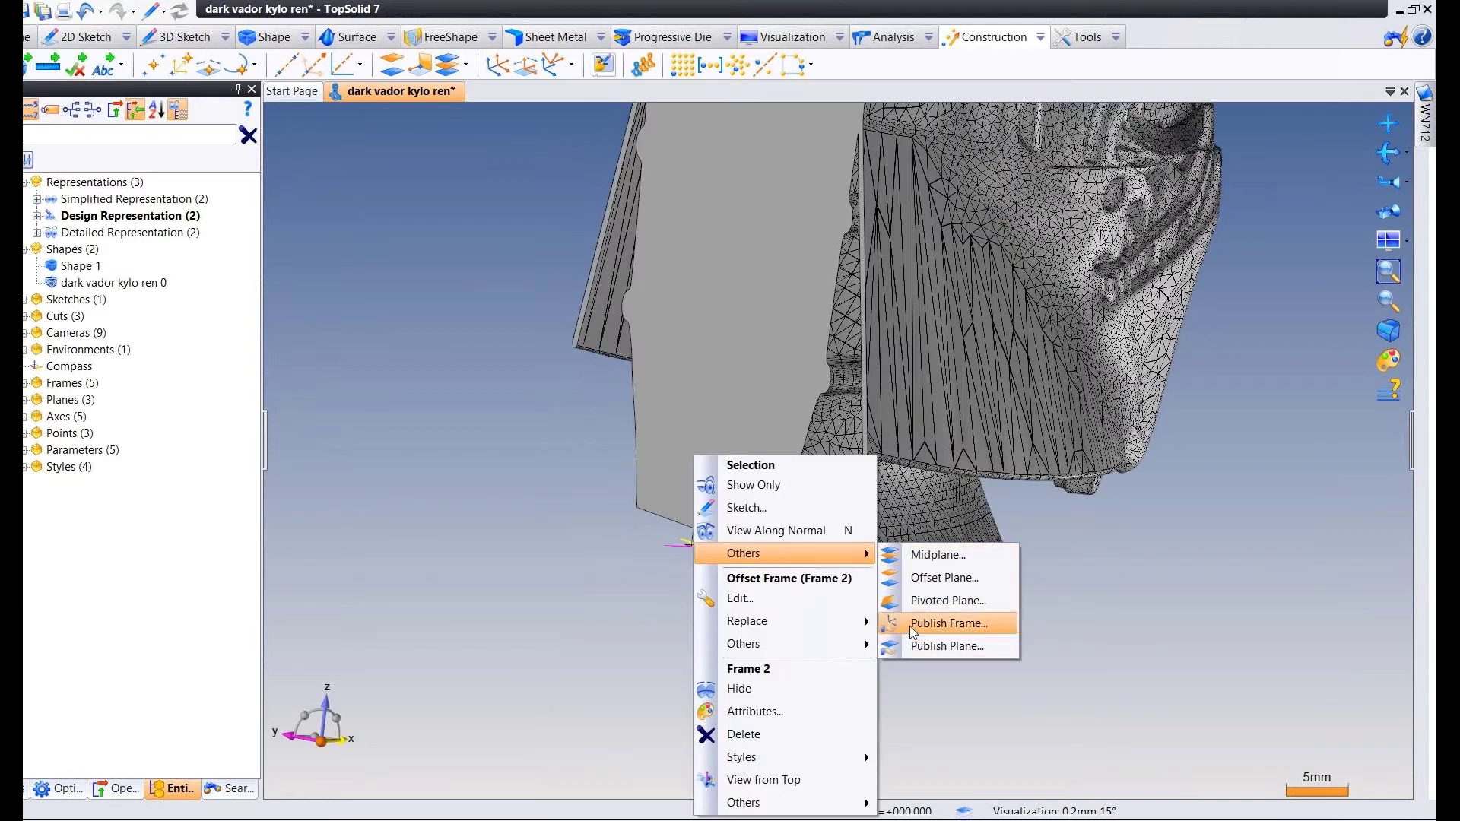
click(943, 623)
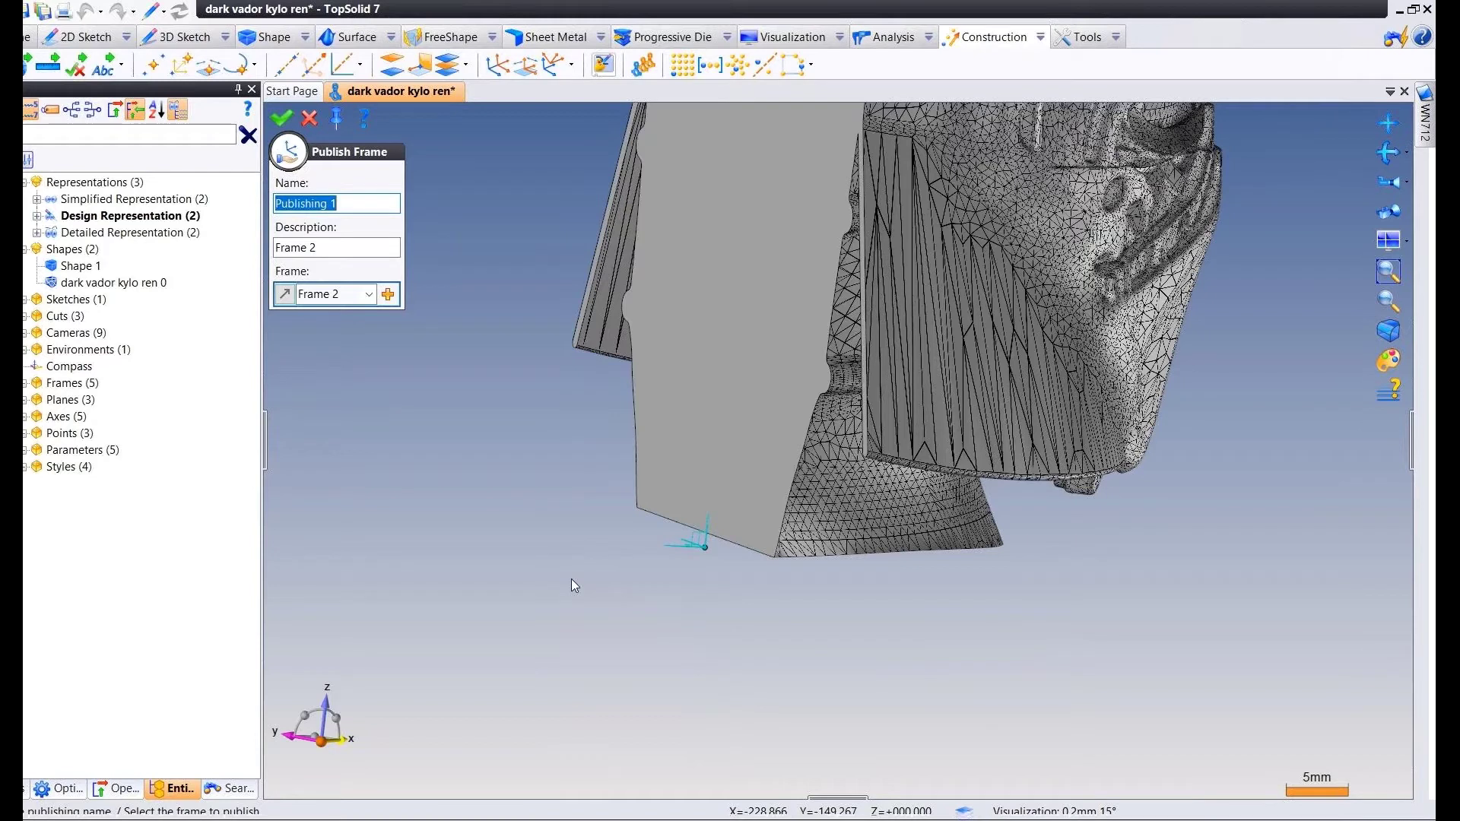
key(Return)
middle_drag(572, 580, 532, 487)
scroll(532, 486, down, 5)
middle_drag(578, 415, 483, 399)
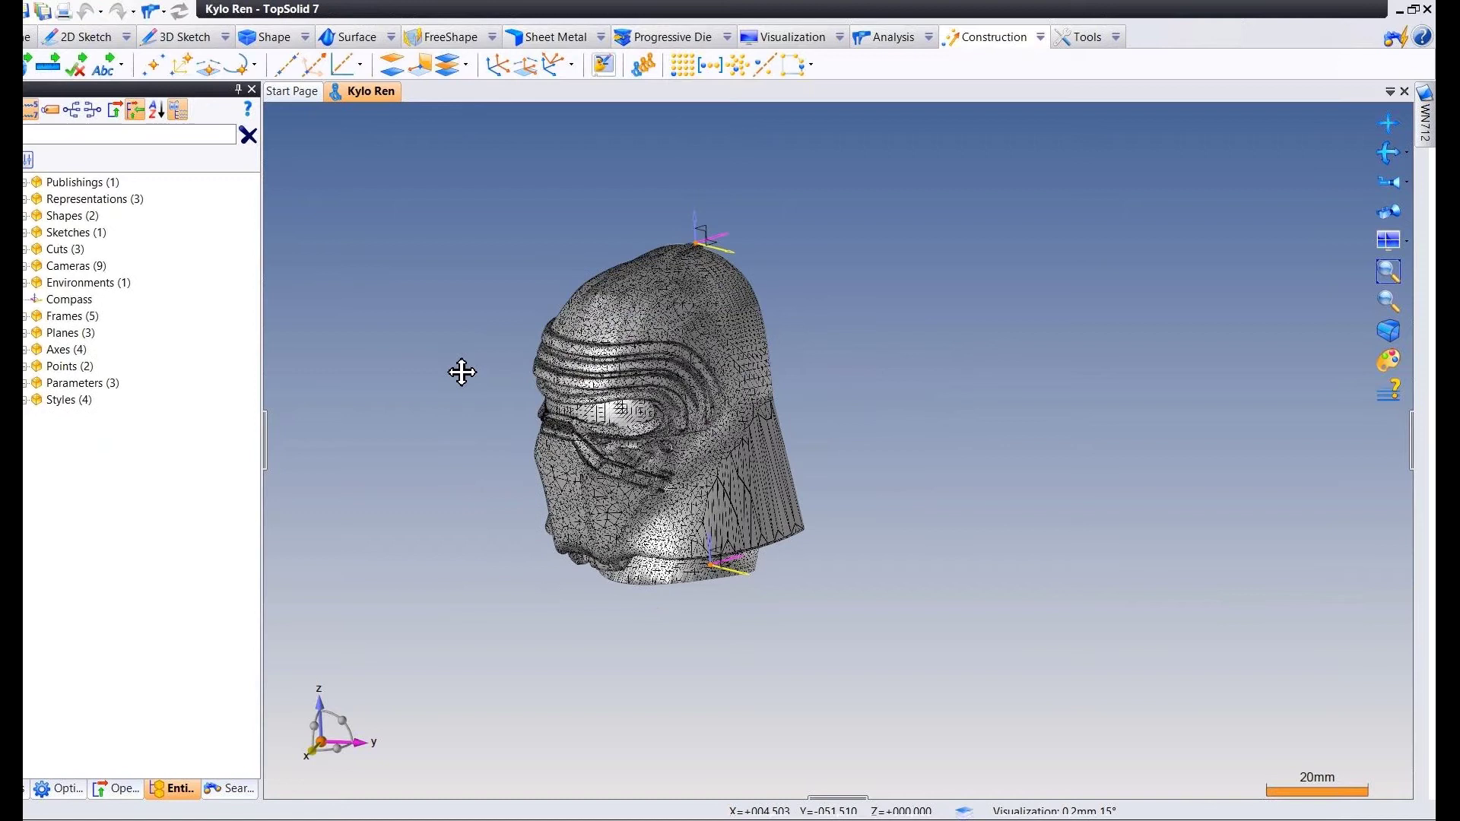
Start a Transformation on both the half-head mesh and the flat cap shape closing its cut side.
middle_drag(461, 372, 486, 368)
click(1041, 37)
mouse_move(1095, 243)
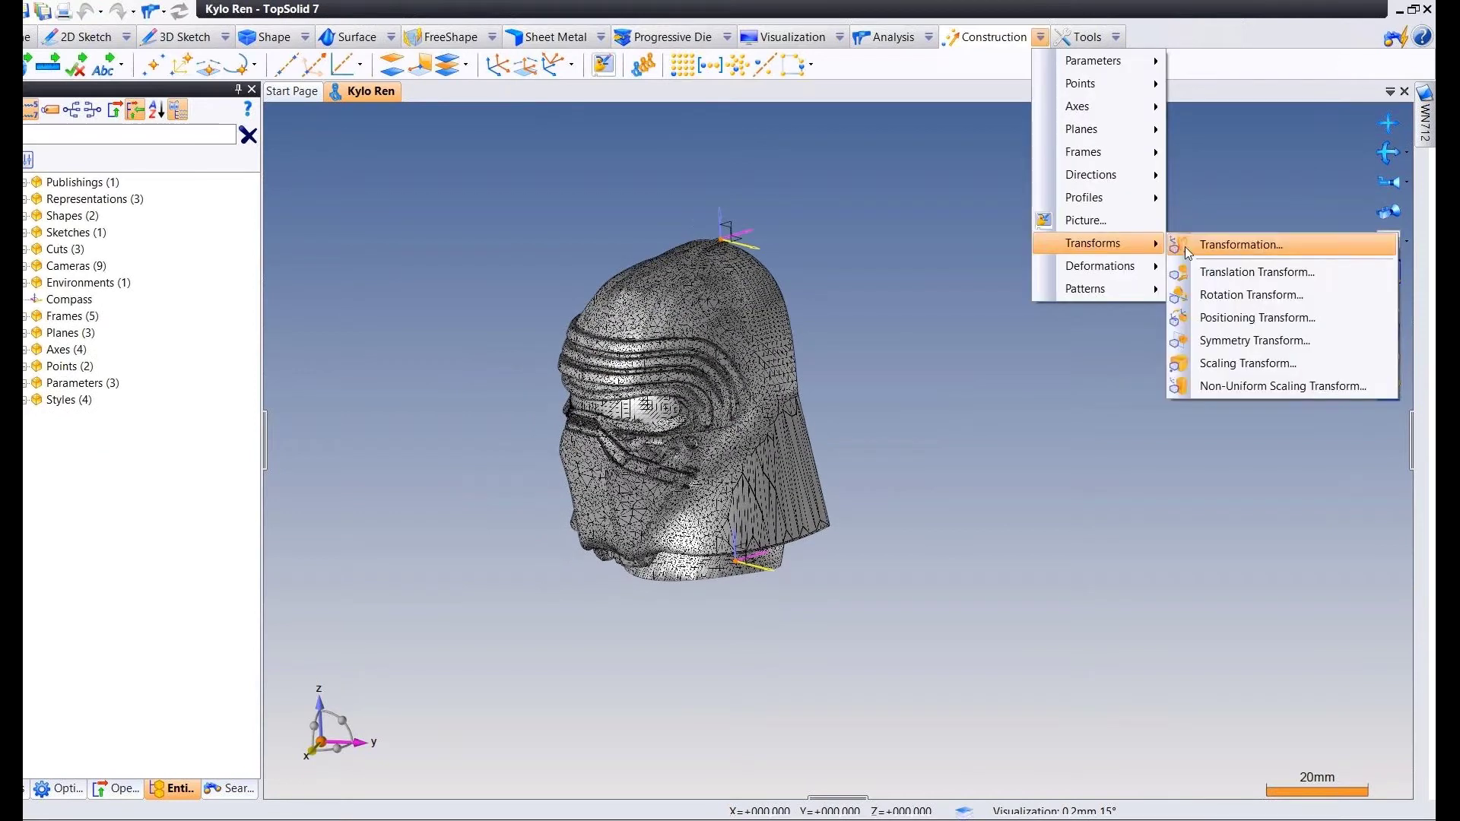
click(1178, 242)
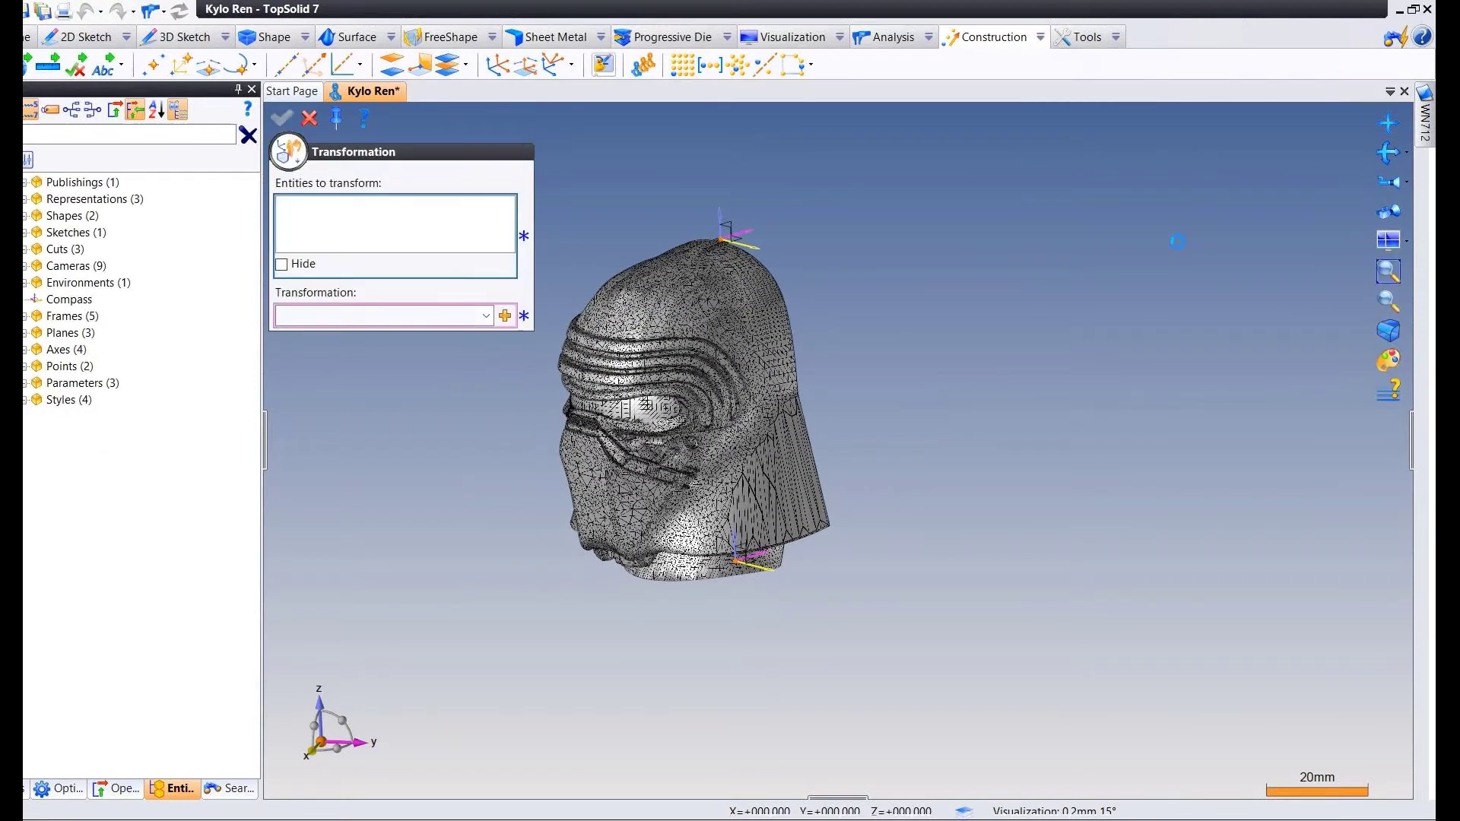
click(632, 294)
middle_drag(989, 304, 875, 324)
click(829, 331)
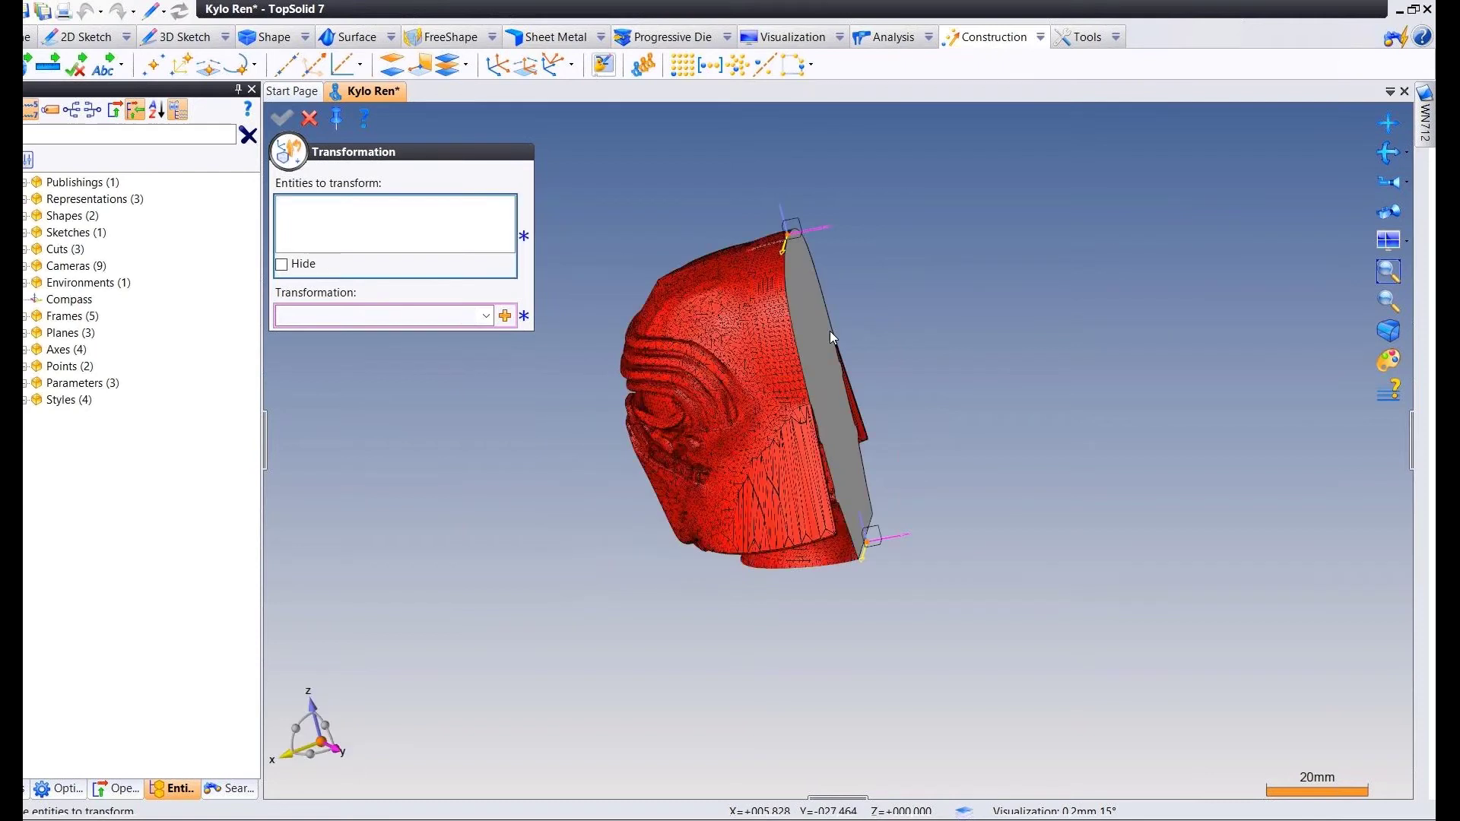
click(829, 331)
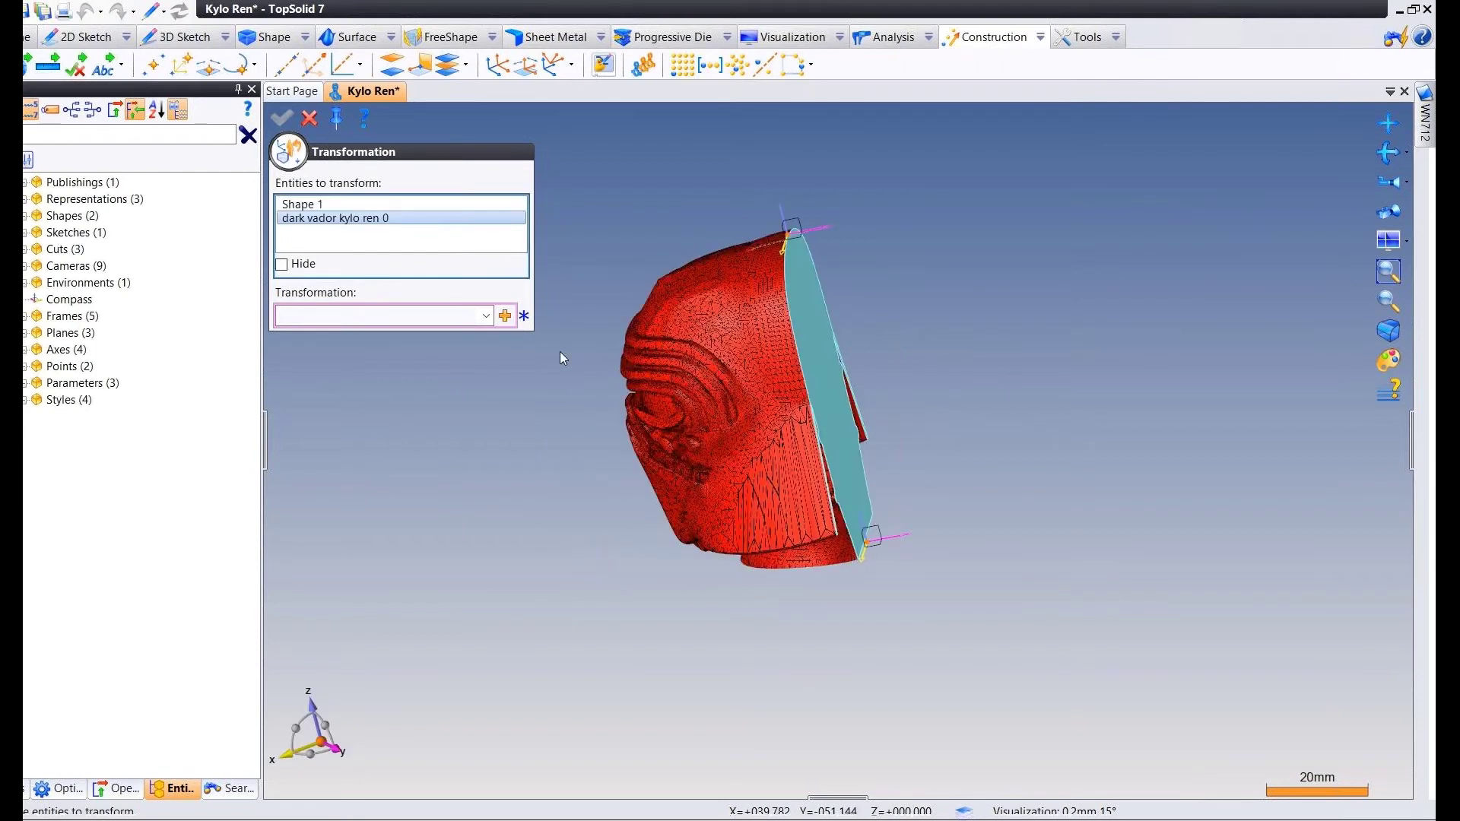
Scale the selected head and cap with a Scaling Transform centred on Frame 2, using a factor of 4,44.
click(506, 318)
click(505, 315)
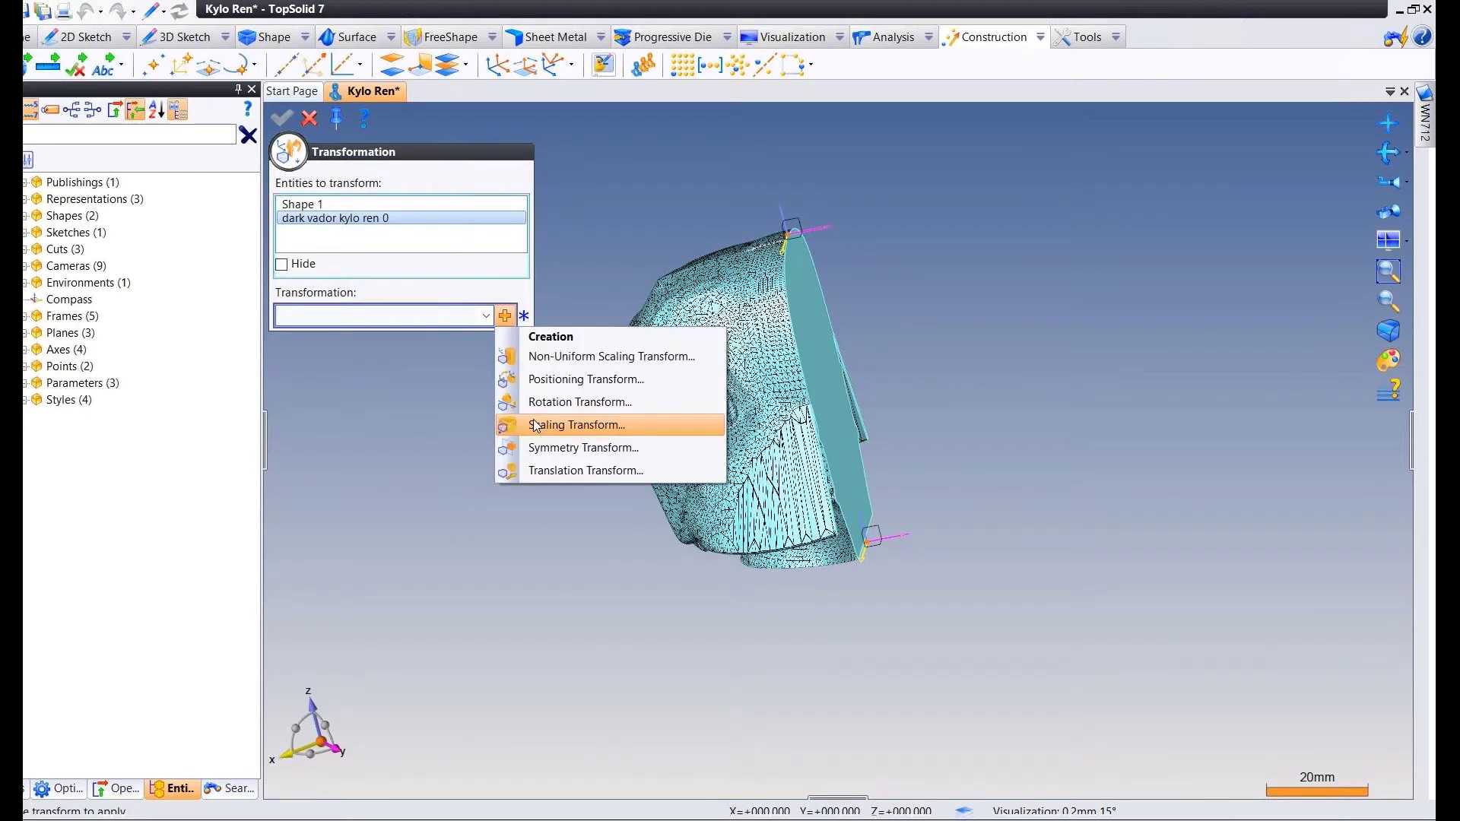
click(519, 418)
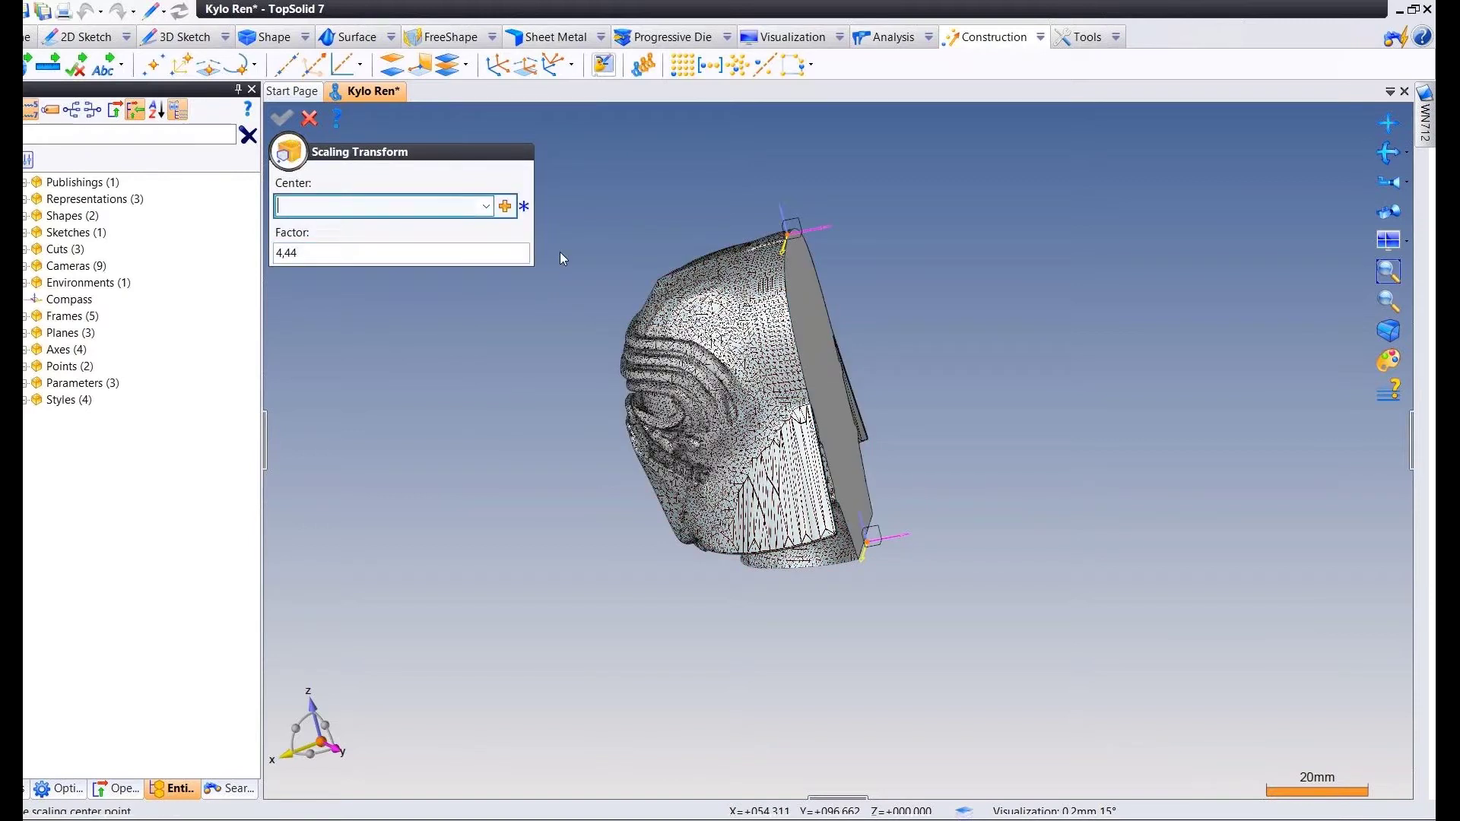
click(486, 206)
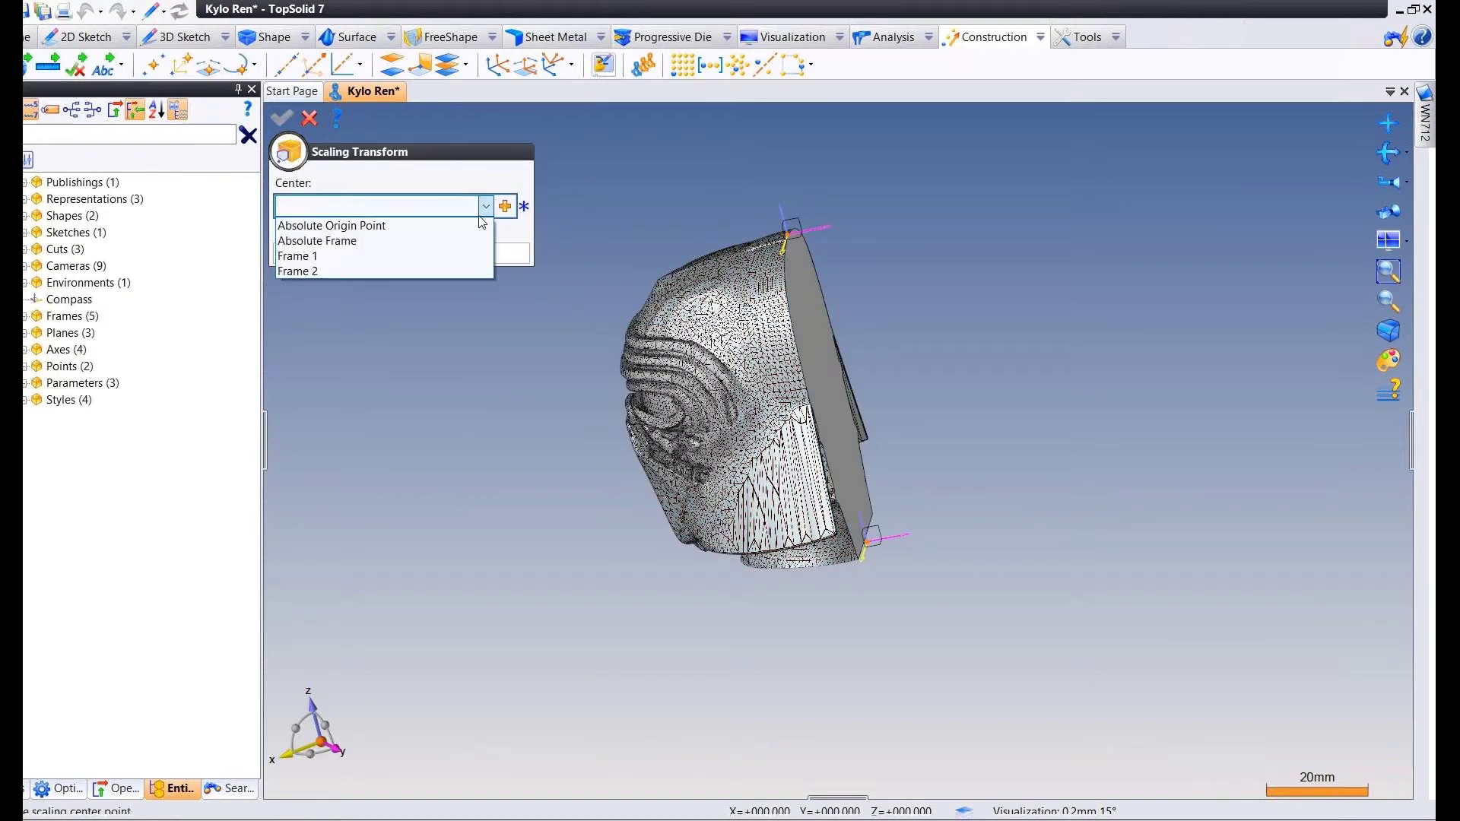
click(434, 268)
right_click(484, 362)
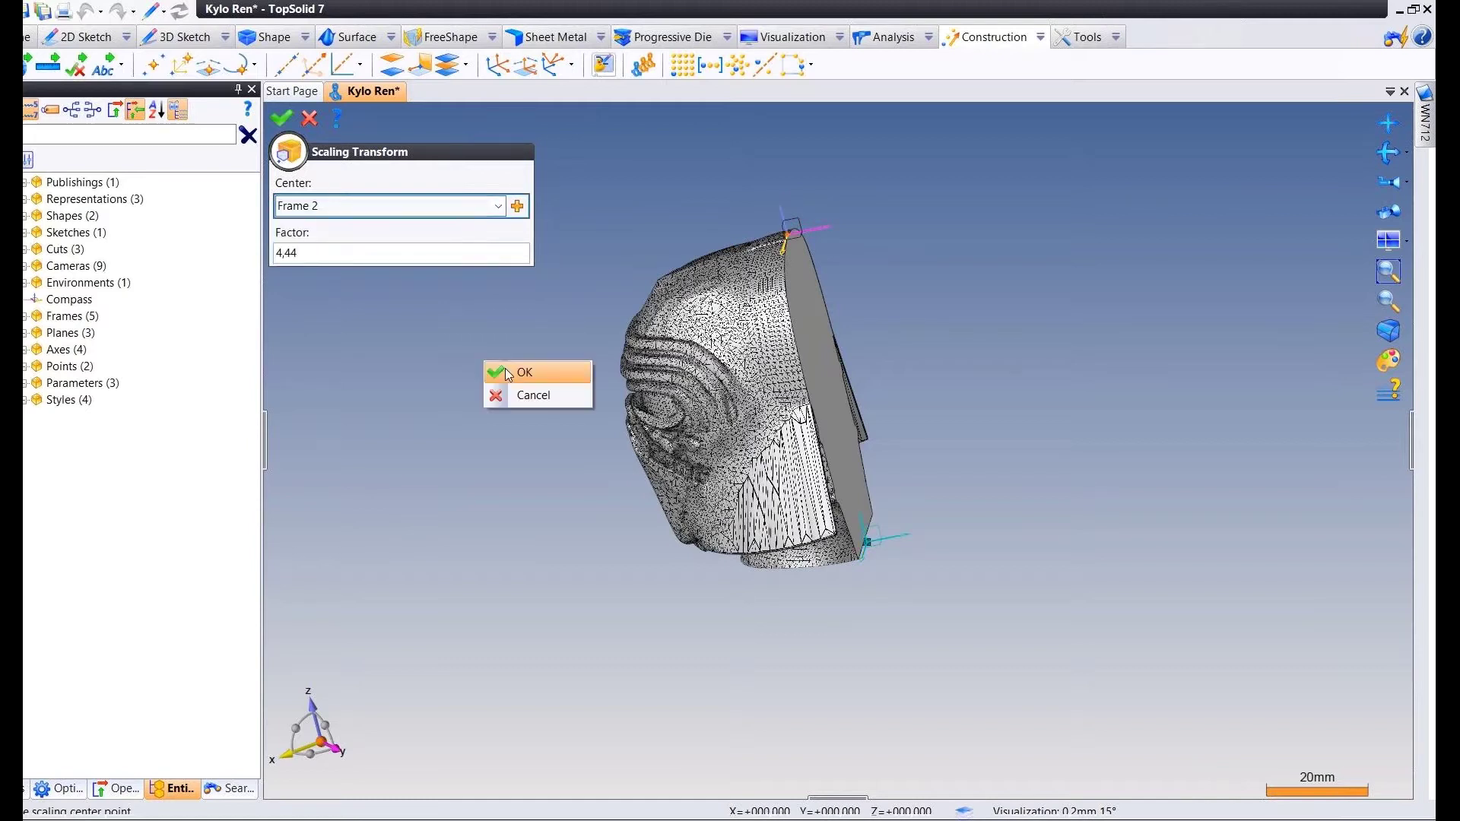
click(507, 372)
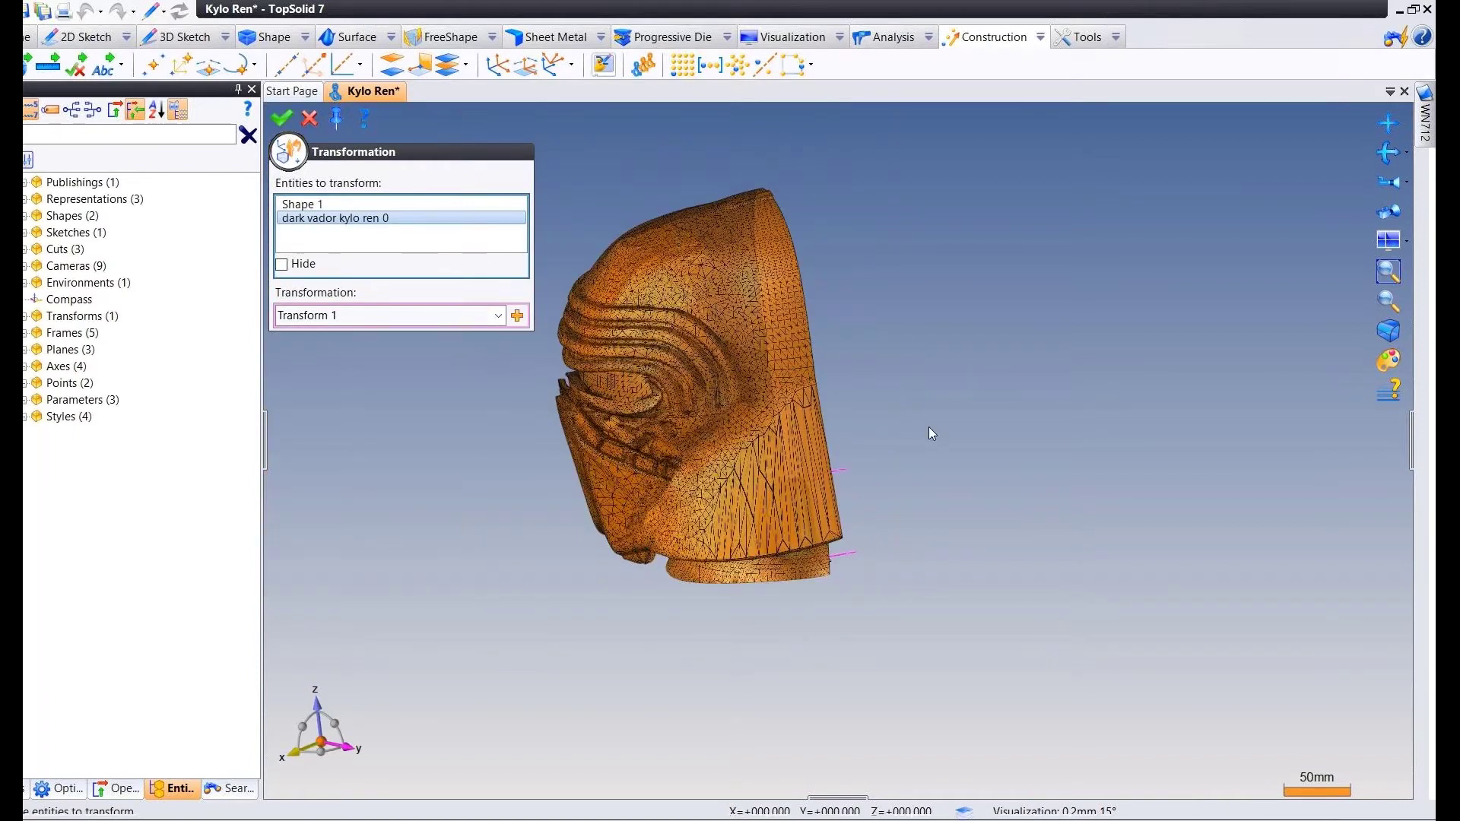
key(Return)
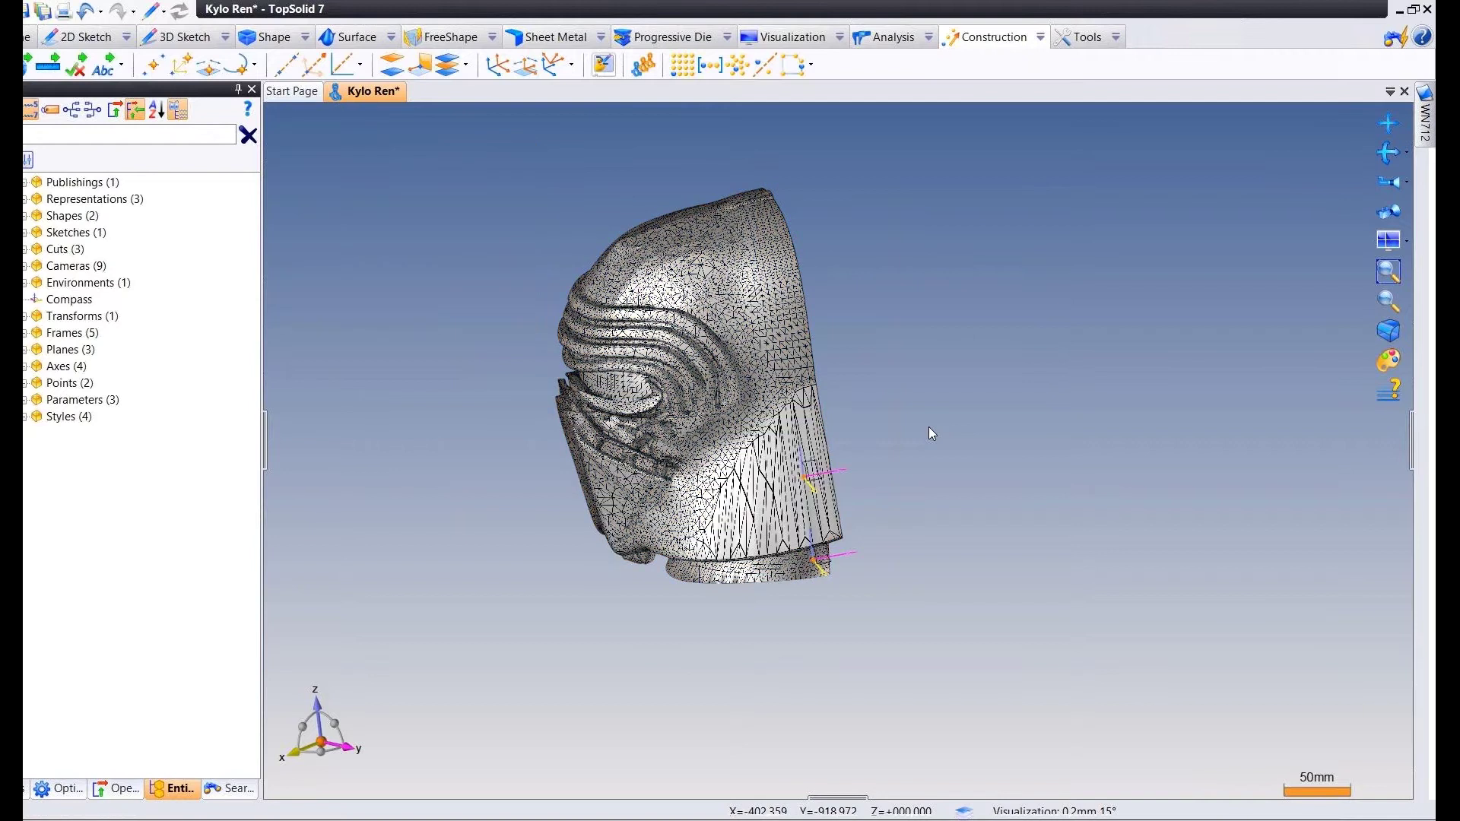
Save the Kylo Ren part and create a new assembly document in the project.
right_click(385, 91)
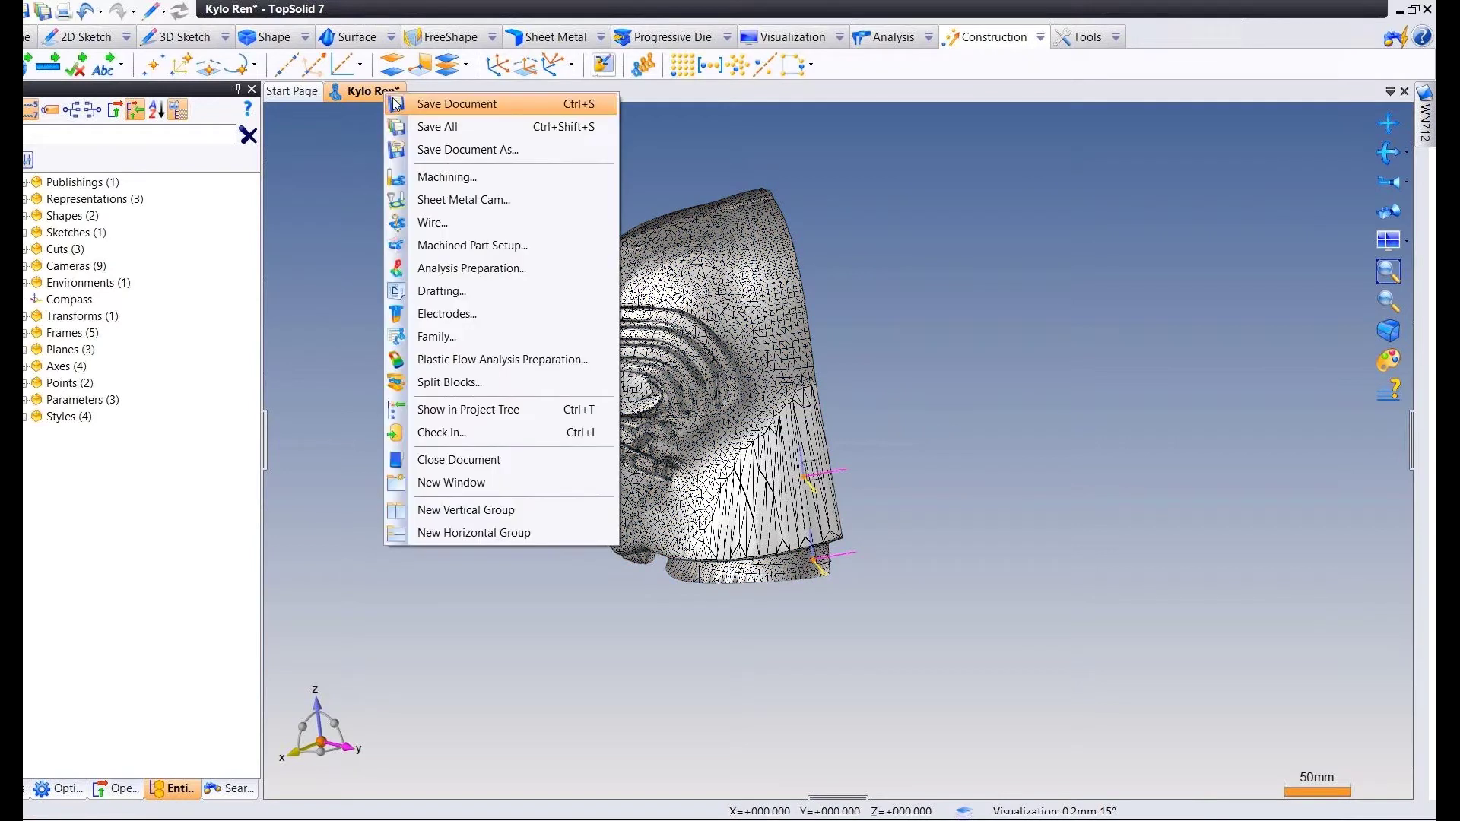
click(397, 103)
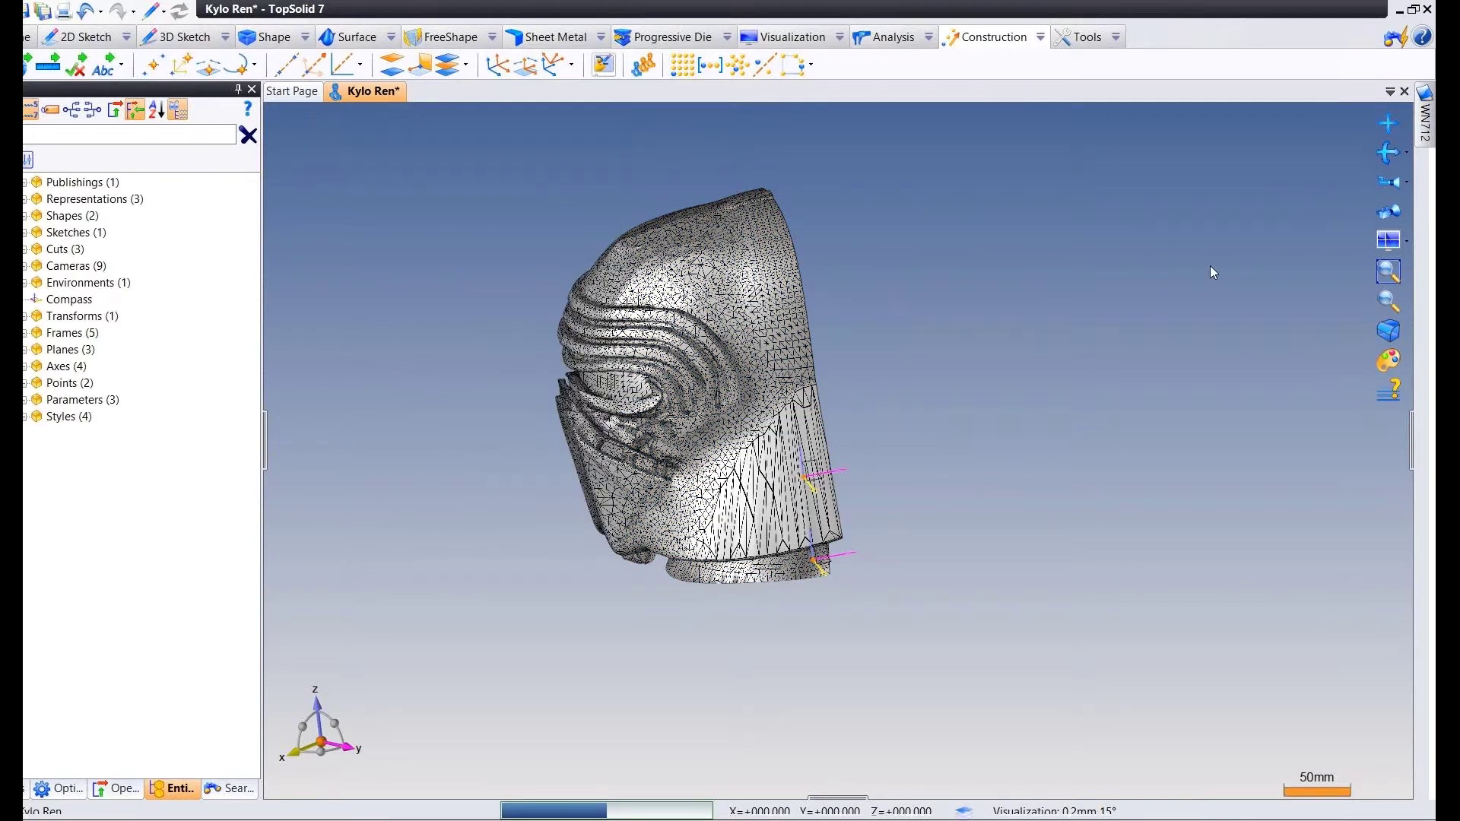
mouse_move(1425, 120)
right_click(1273, 317)
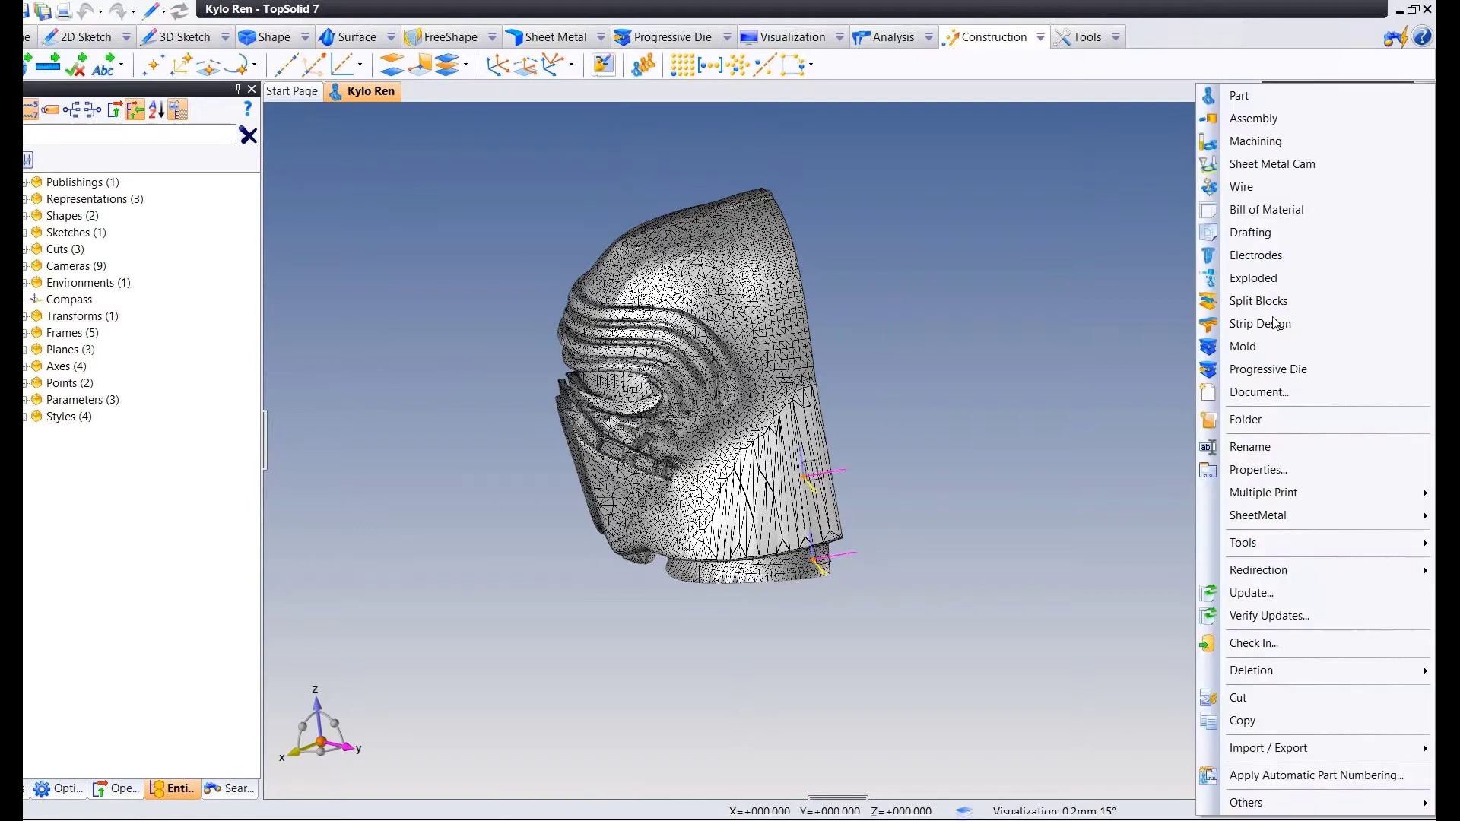
click(1249, 119)
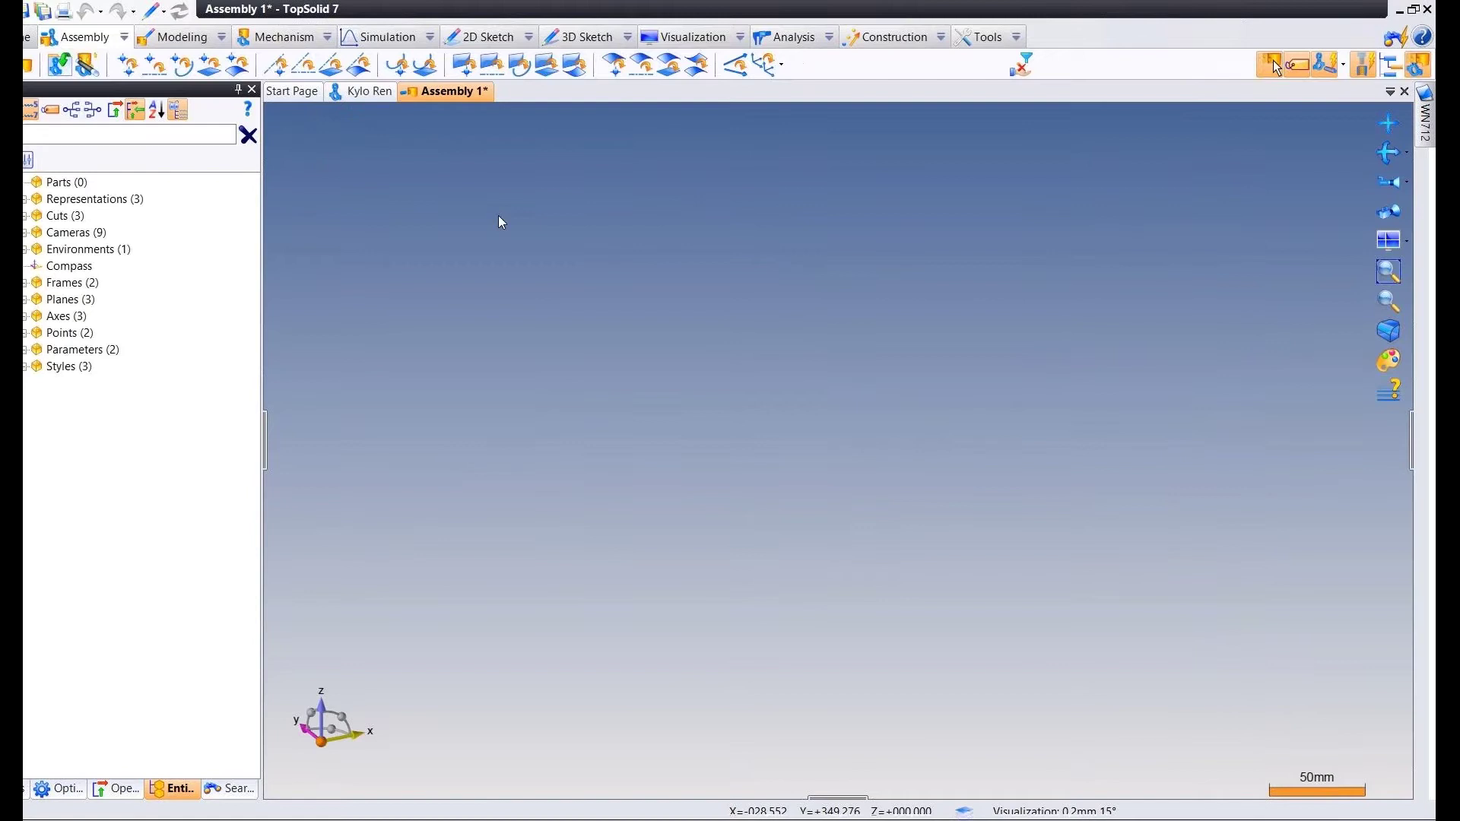
Include the Kylo Ren part in the assembly at the origin.
click(57, 67)
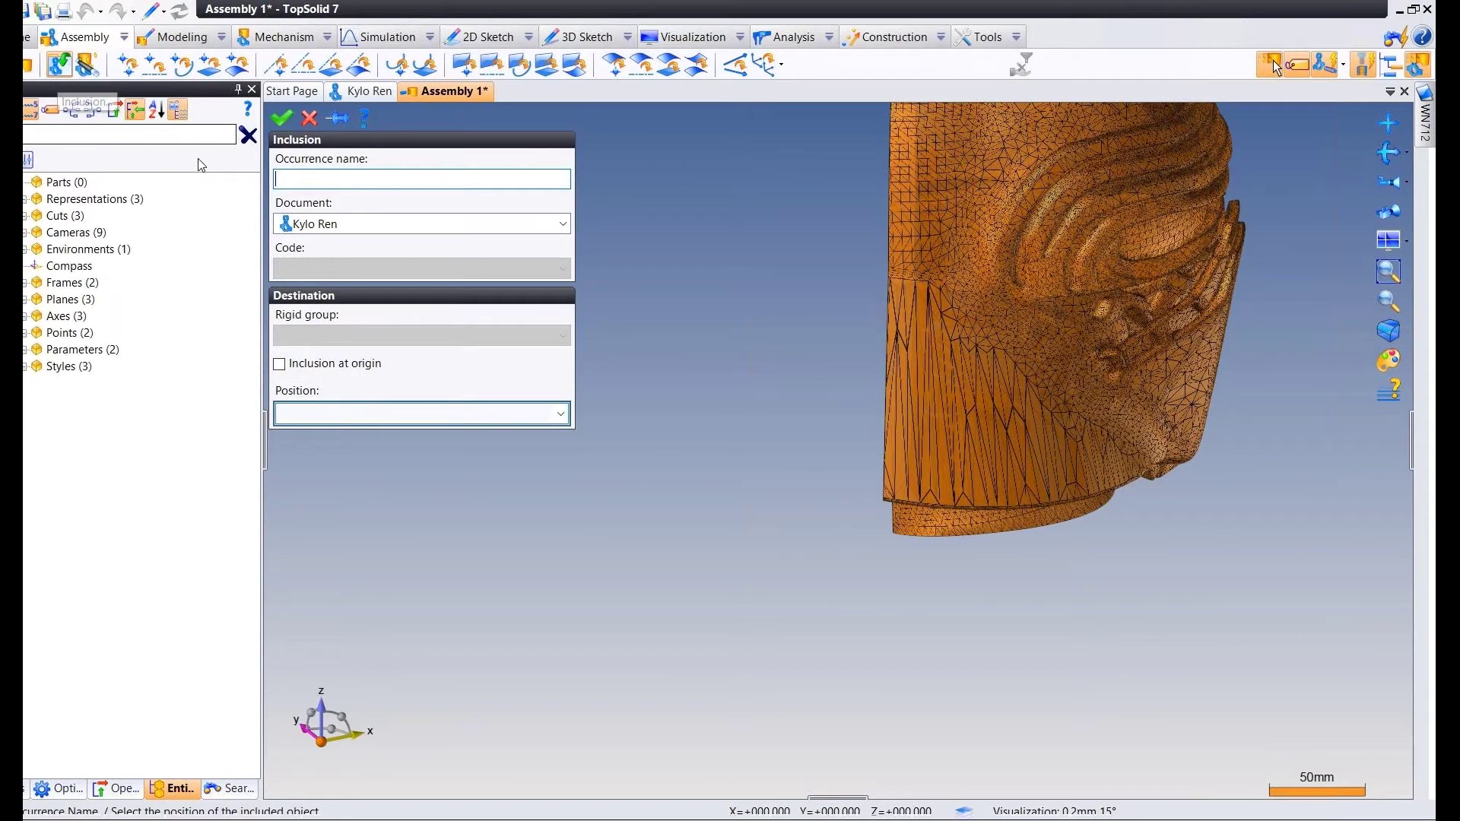
click(335, 362)
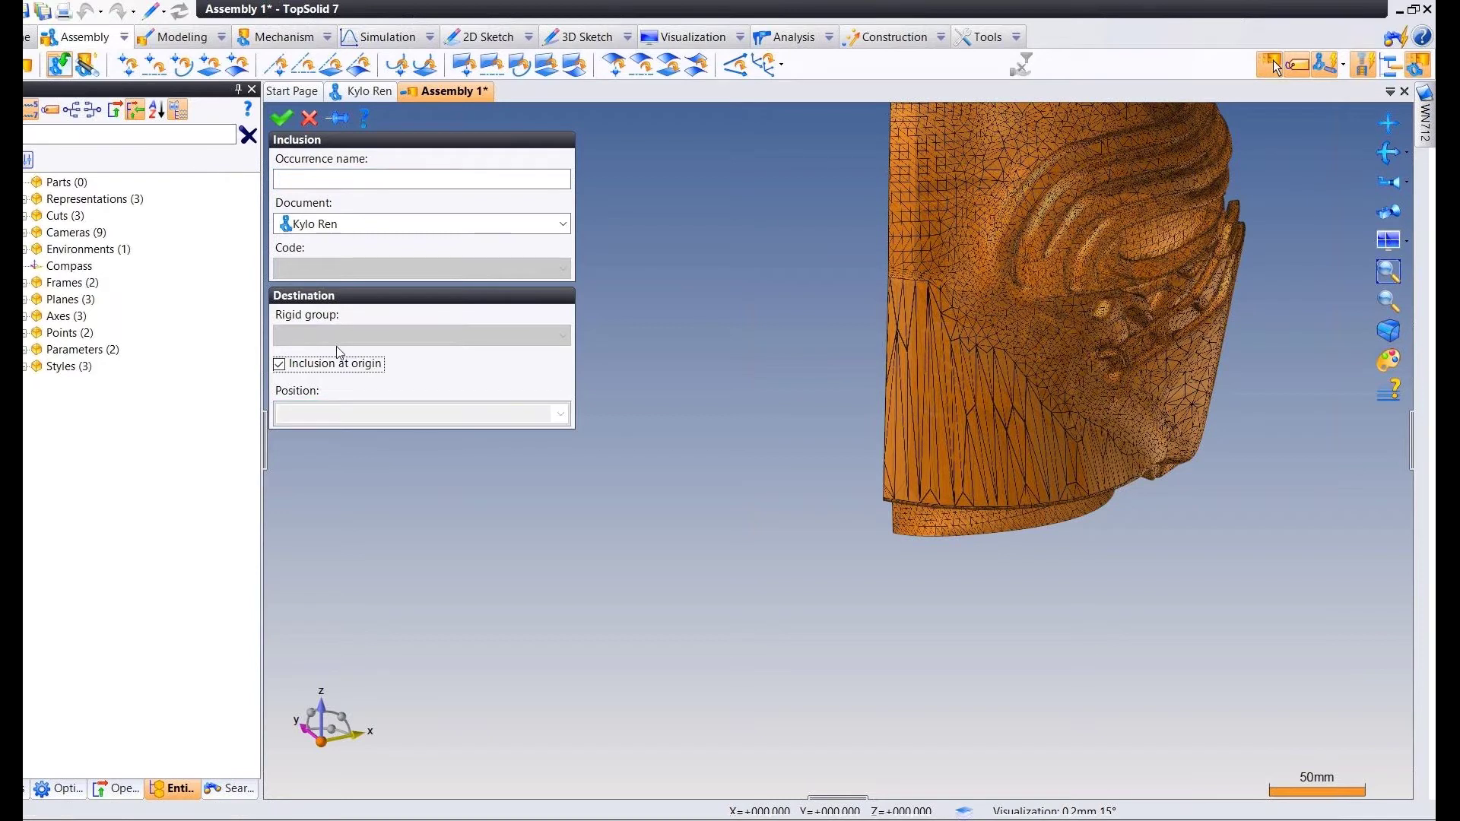
key(Return)
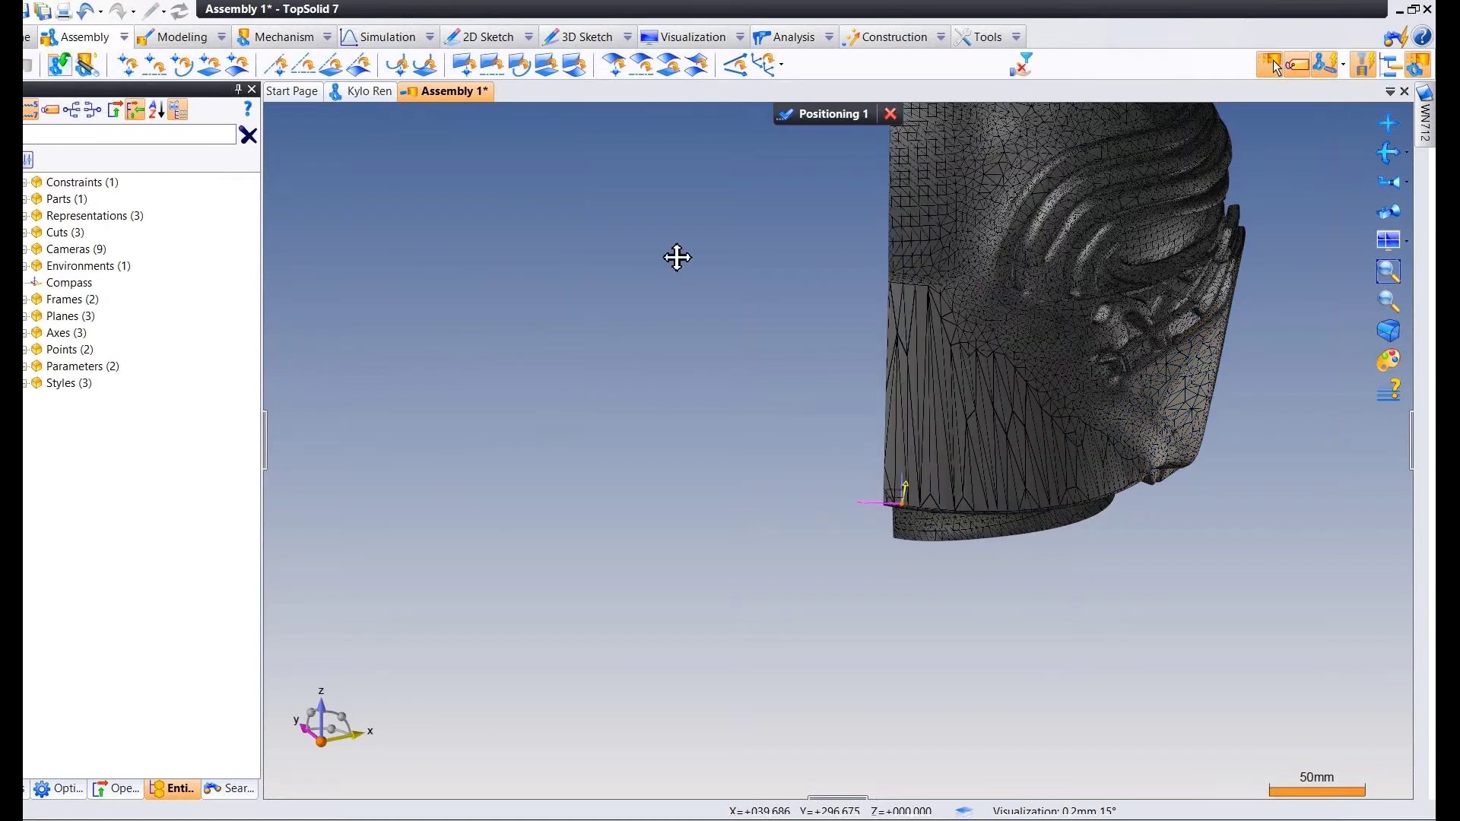
middle_drag(677, 258, 815, 271)
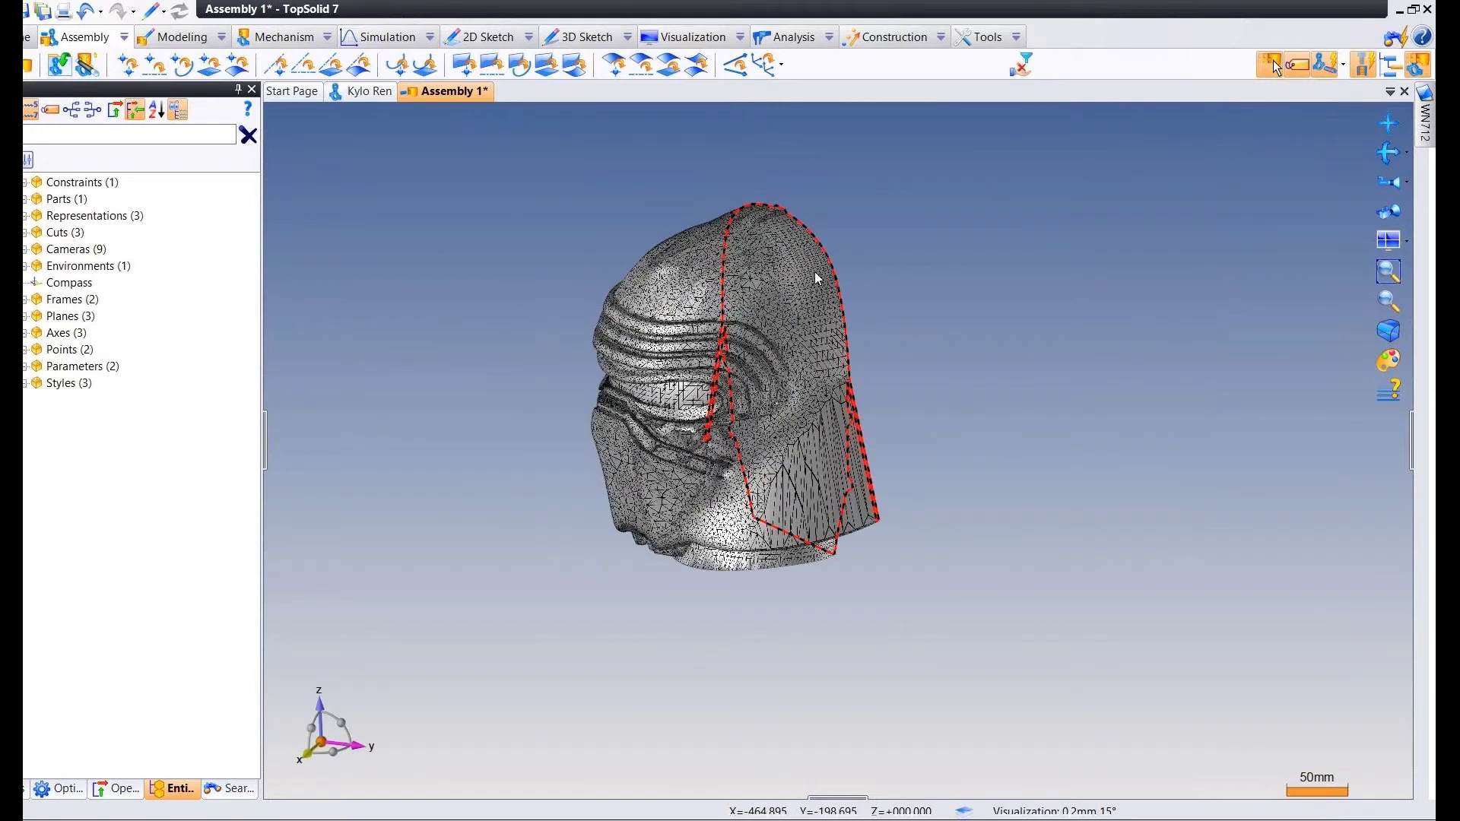
Create an offset frame 315 mm from the Absolute Frame along the Absolute X Axis.
scroll(814, 272, down, 3)
click(882, 48)
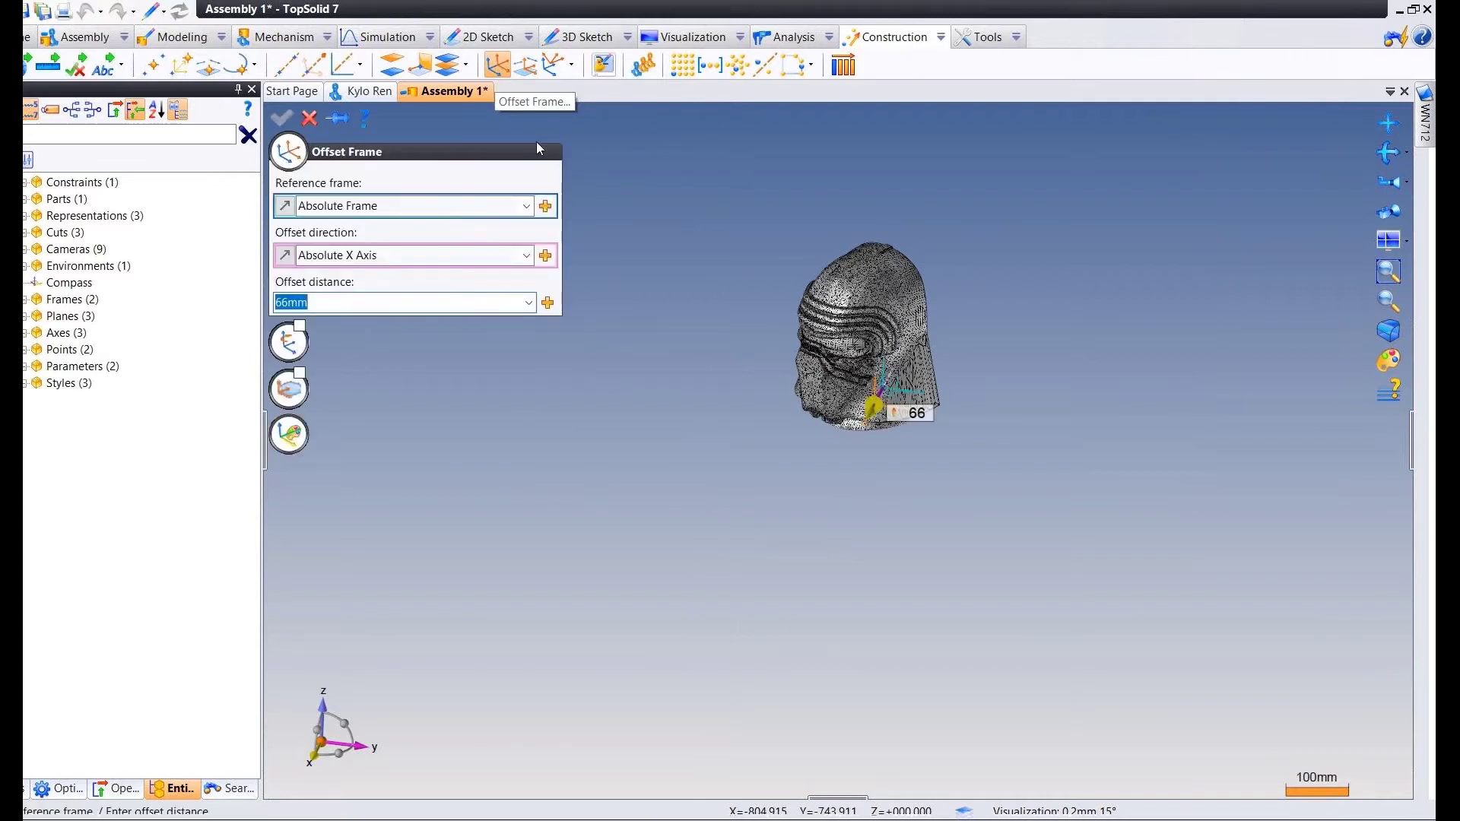
middle_drag(704, 424, 887, 440)
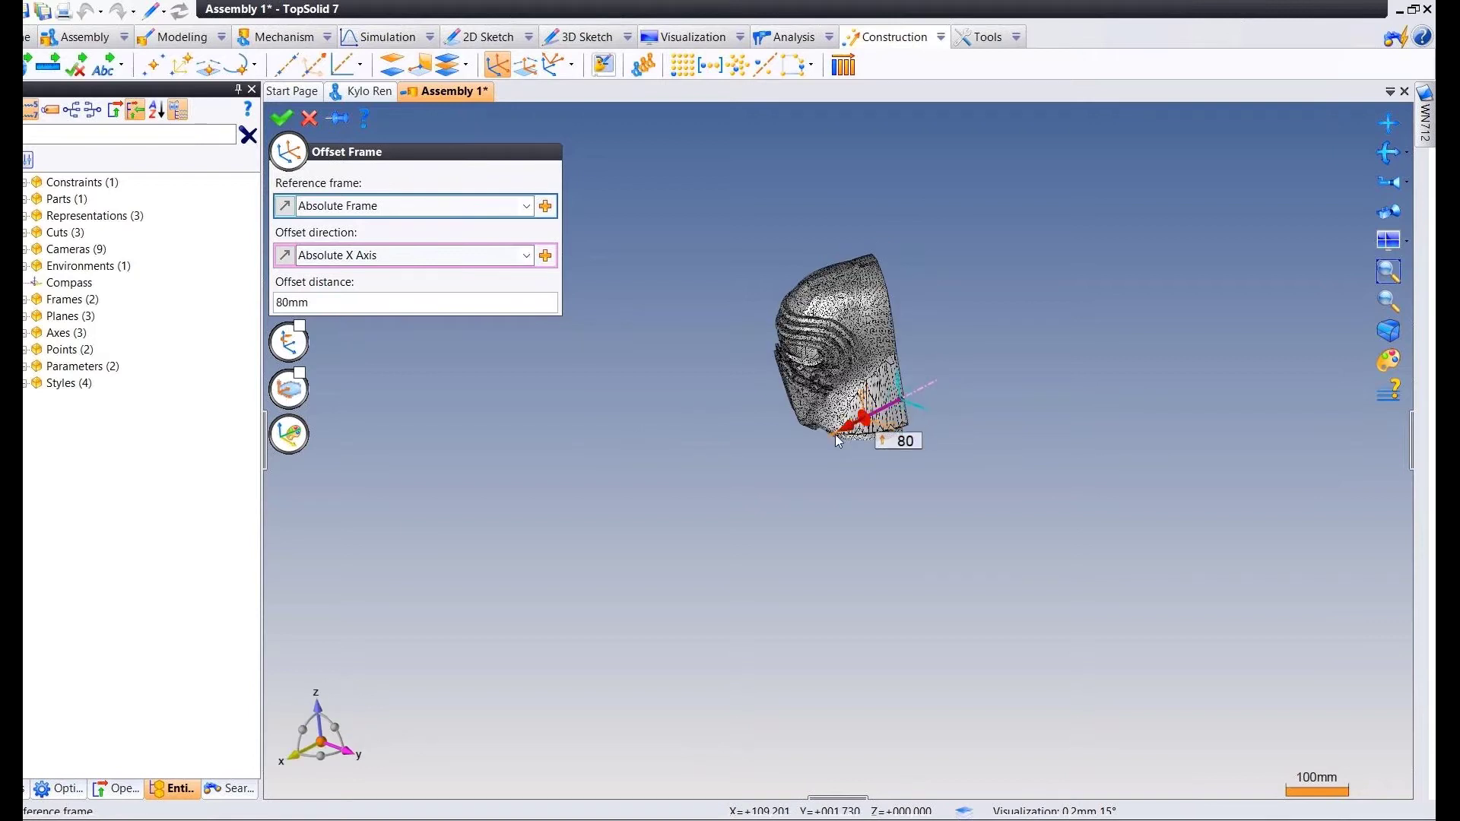
right_click(691, 415)
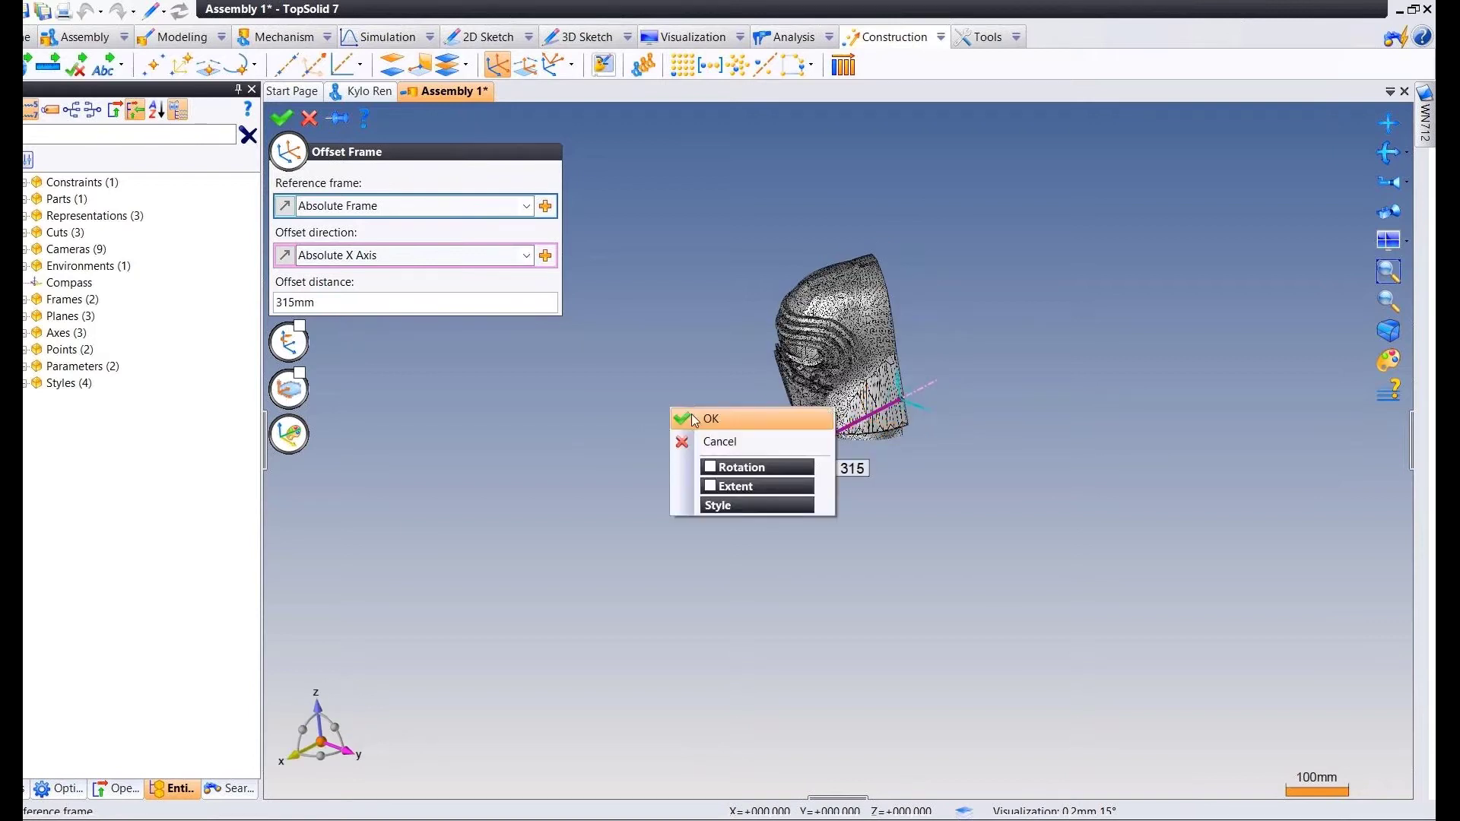
click(692, 415)
Redefine the offset frame along the reversed Absolute Y Axis and pull it out in front of the helmet's face.
middle_drag(687, 427, 729, 435)
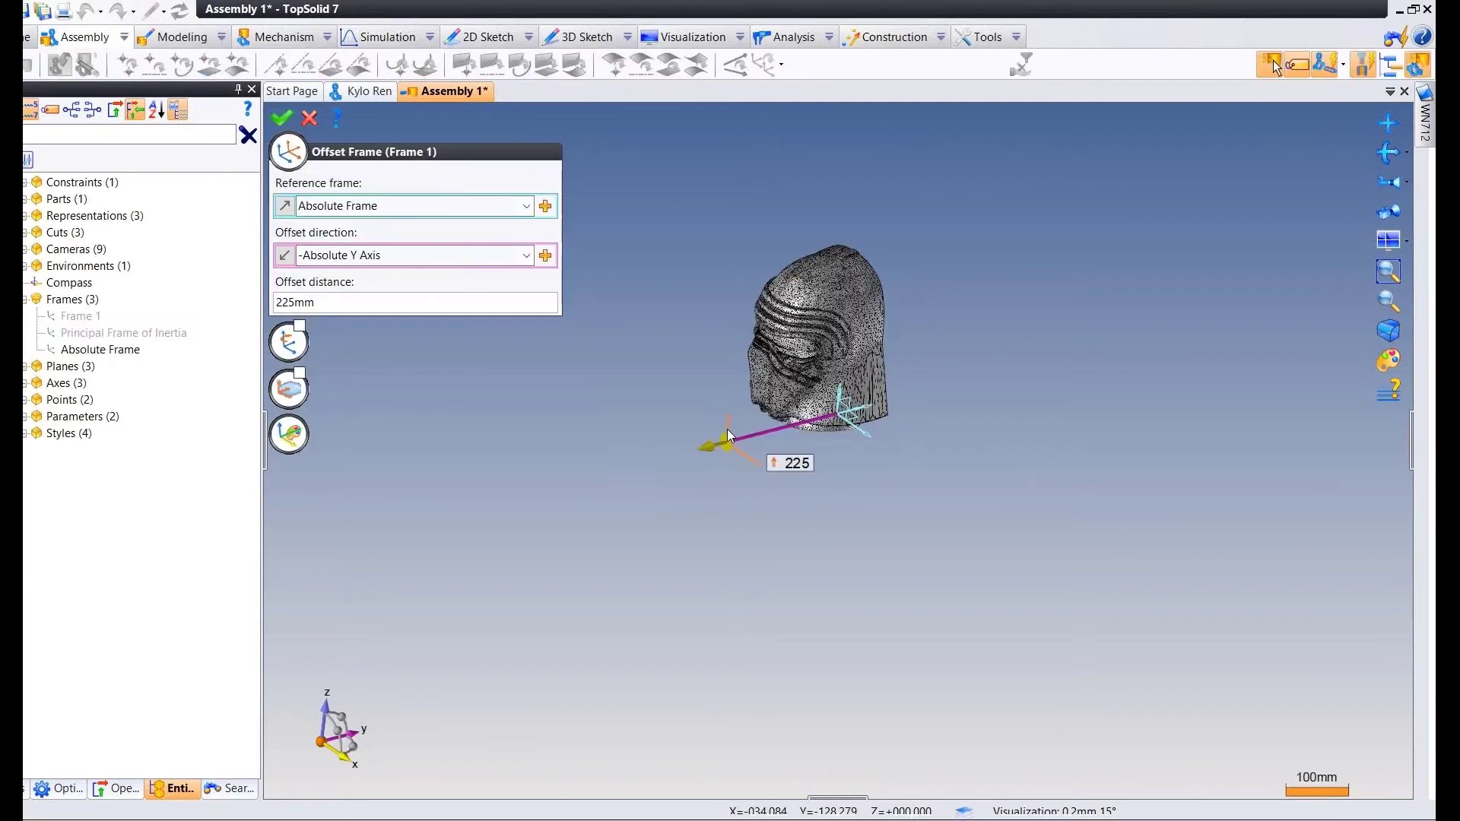
drag(707, 446, 694, 449)
middle_drag(698, 395, 707, 426)
drag(711, 456, 696, 467)
right_click(670, 418)
click(682, 428)
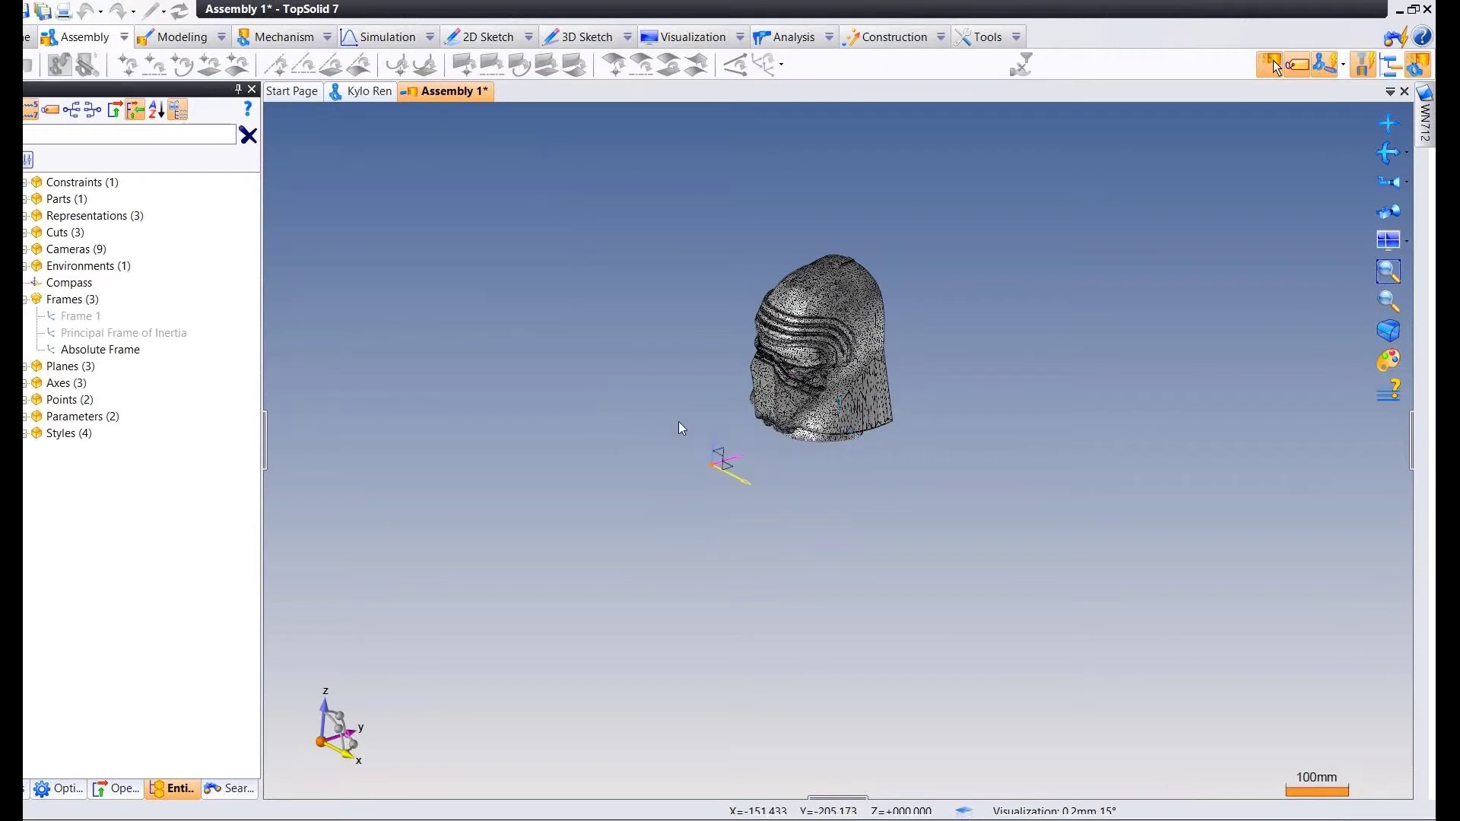
middle_drag(678, 421, 696, 385)
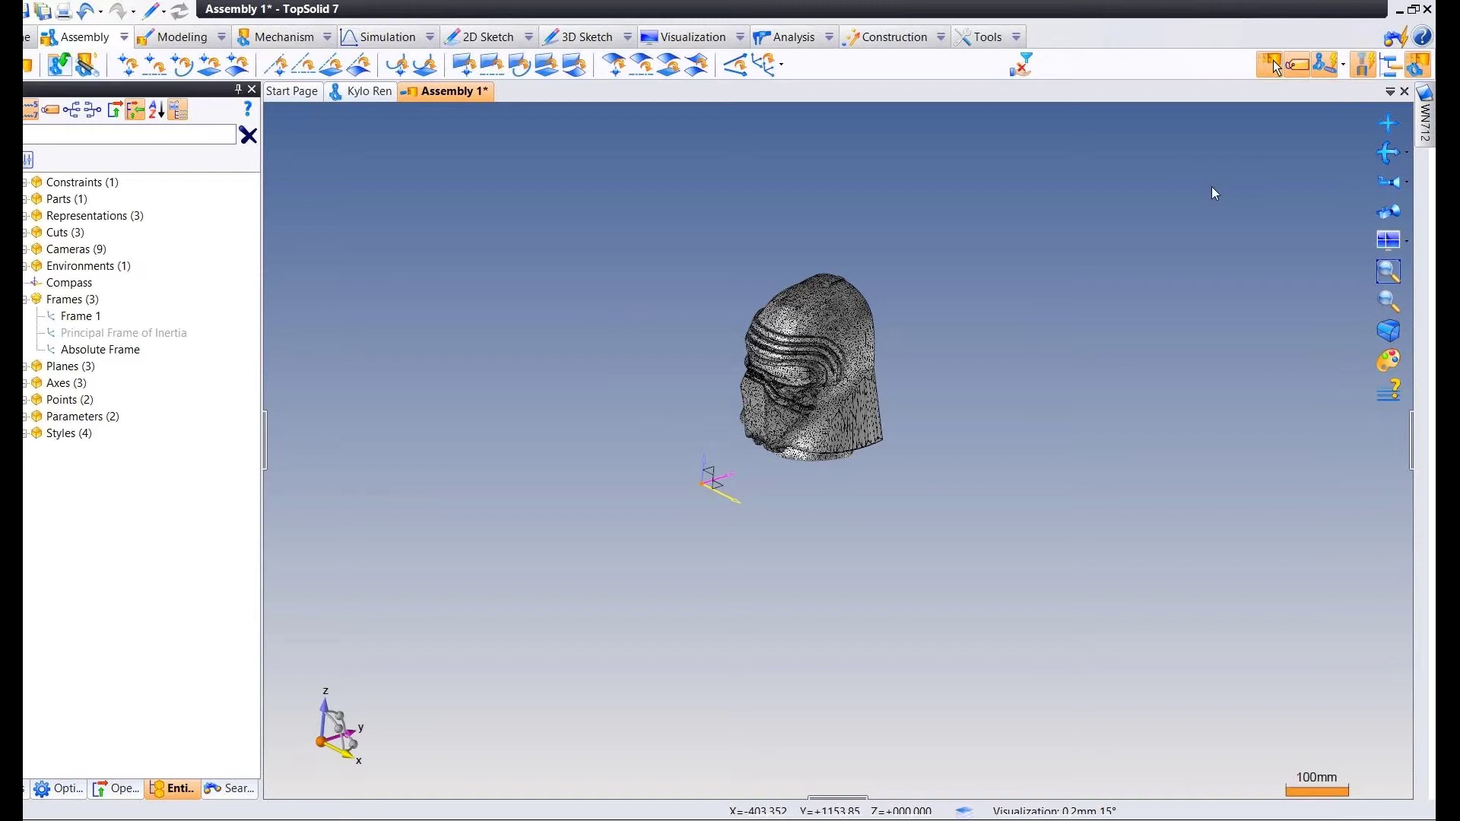
Find the Saber Laser part in the project and insert it into the assembly.
mouse_move(1433, 127)
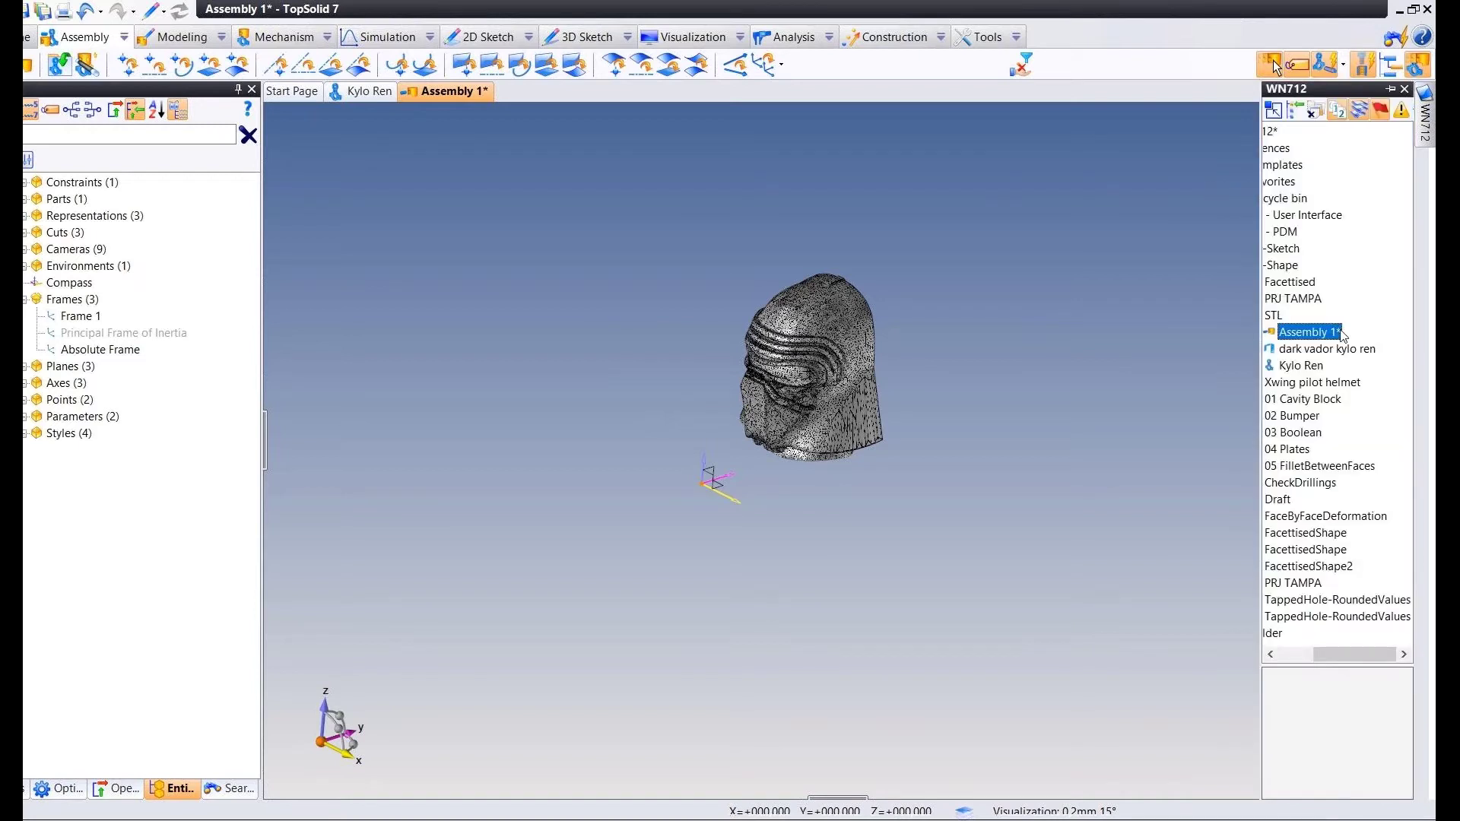
drag(1371, 659, 1355, 660)
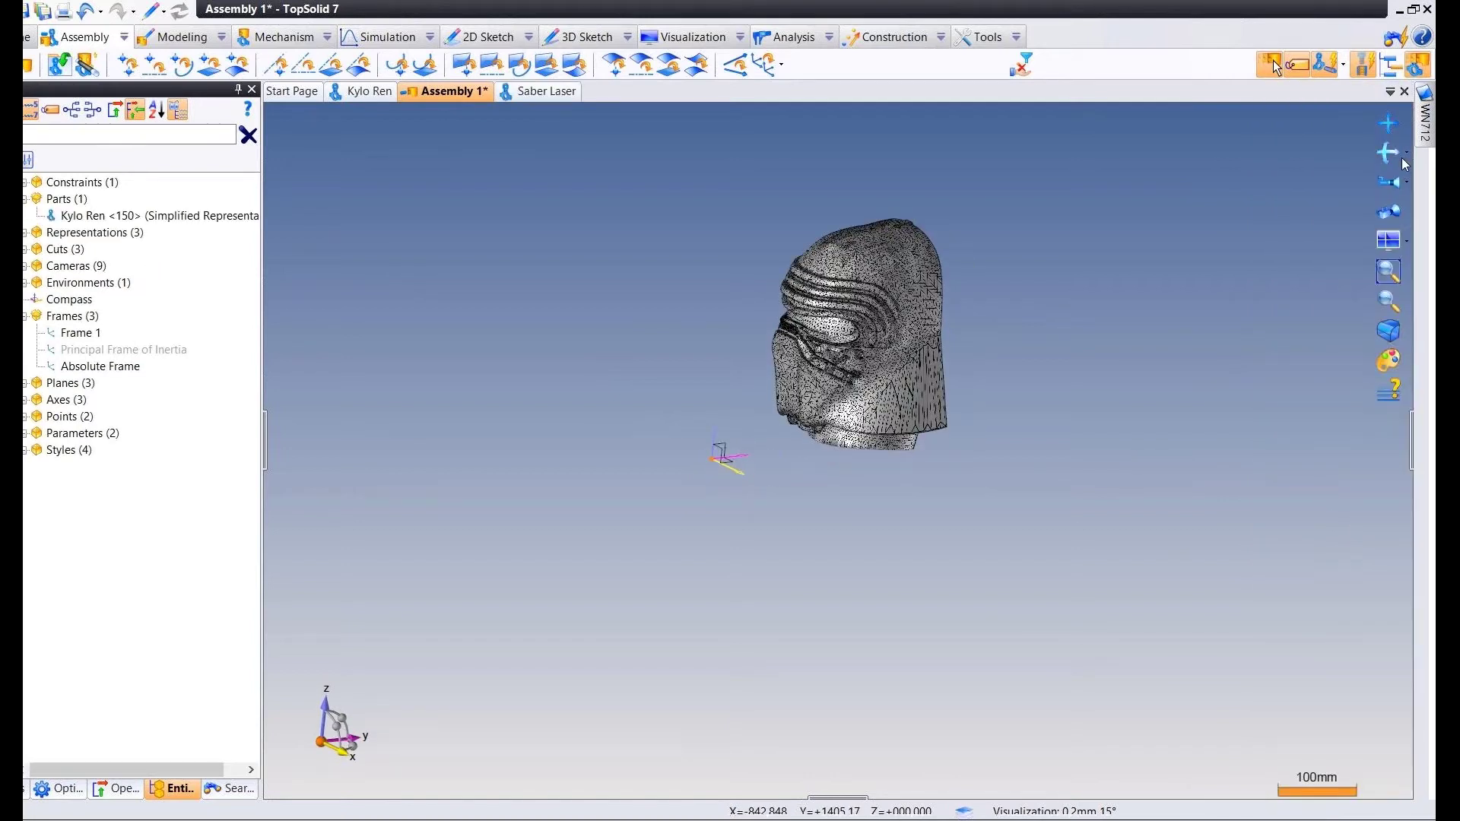
mouse_move(1428, 136)
drag(1345, 382, 1124, 408)
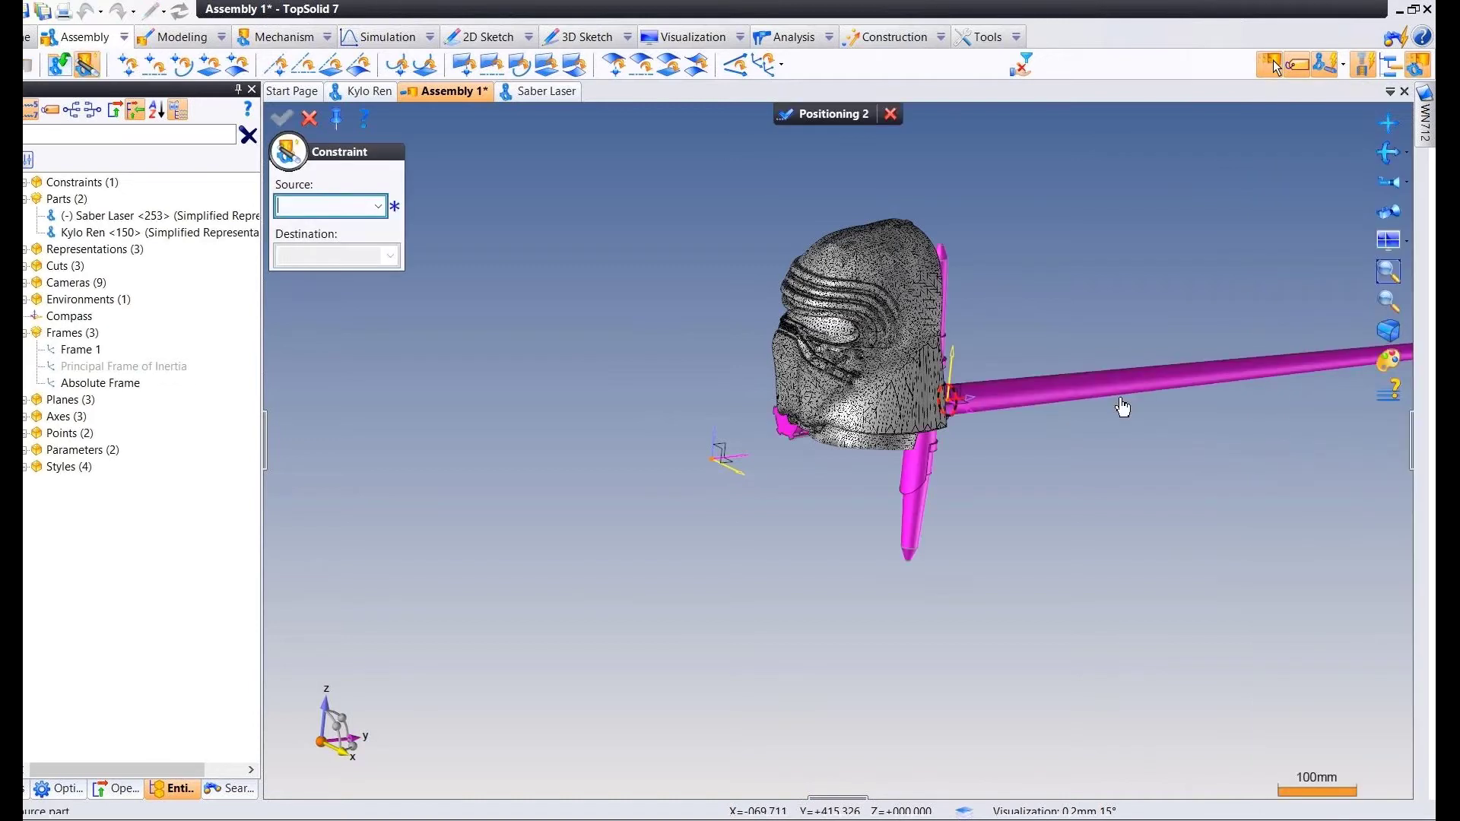
Position the lightsaber with a Frame on Frame constraint, matching its published frame to the offset frame in front of the helmet.
click(766, 66)
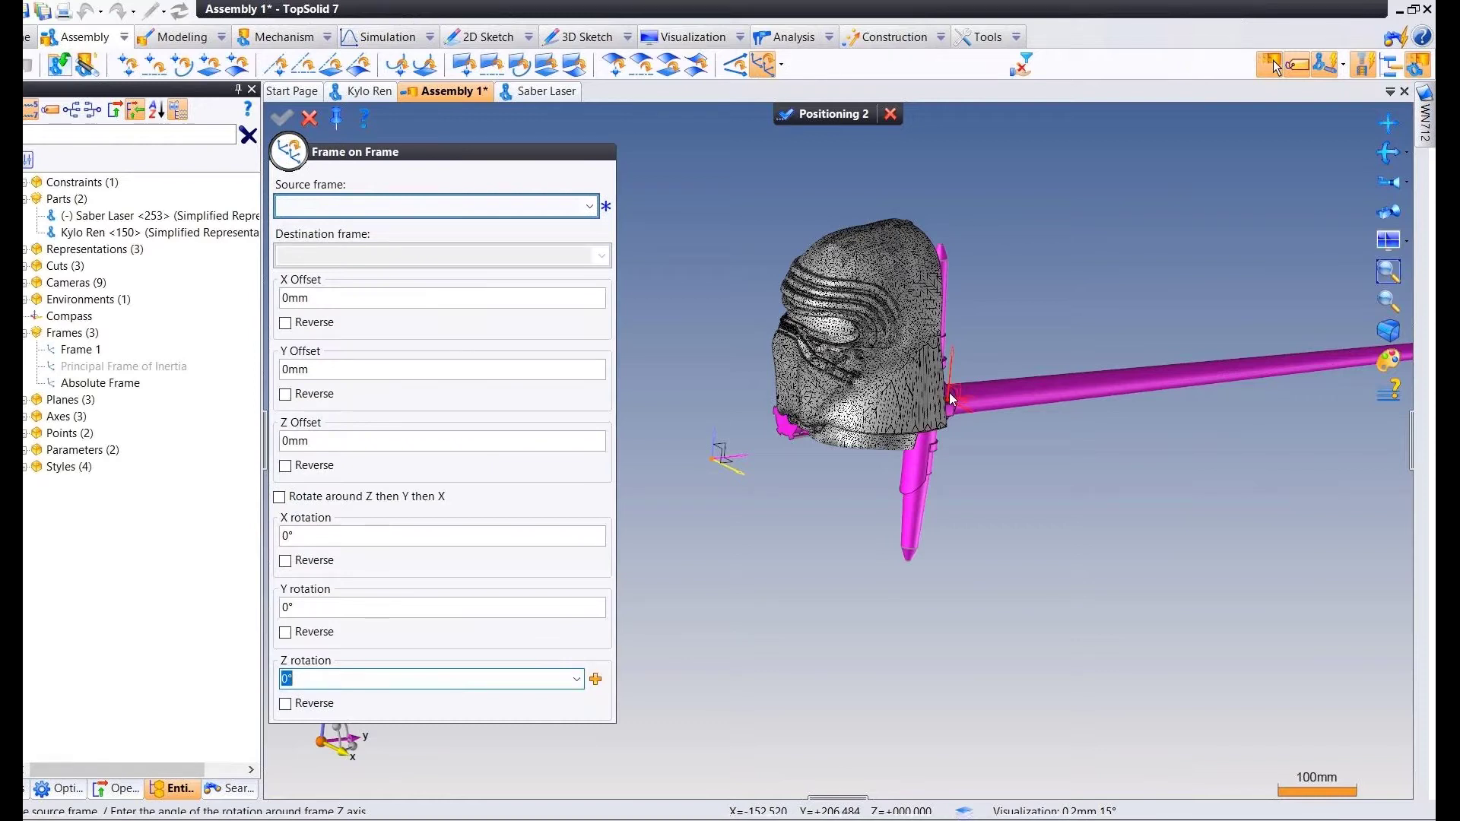
click(952, 398)
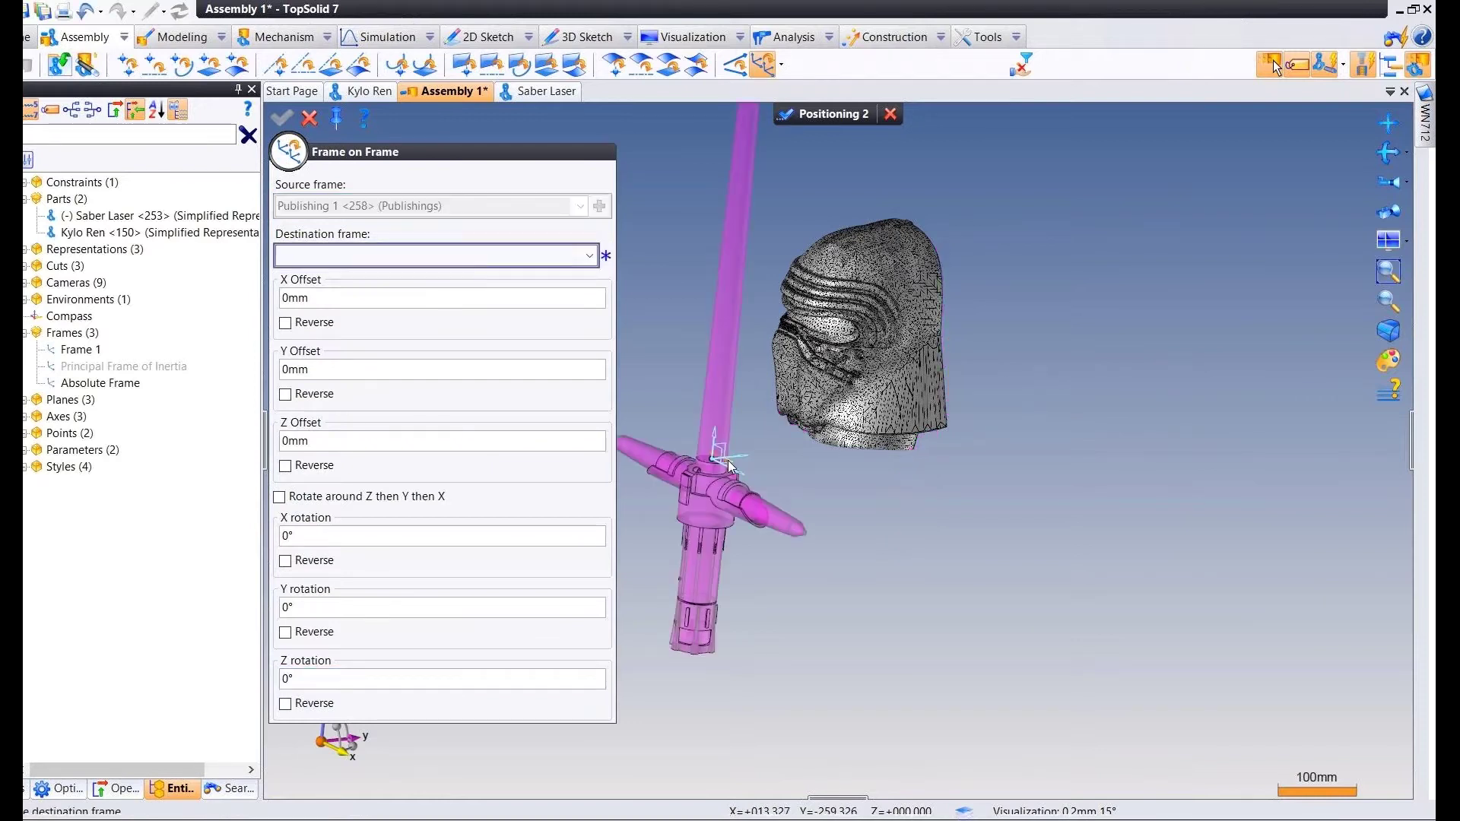
click(728, 466)
middle_drag(678, 248, 593, 276)
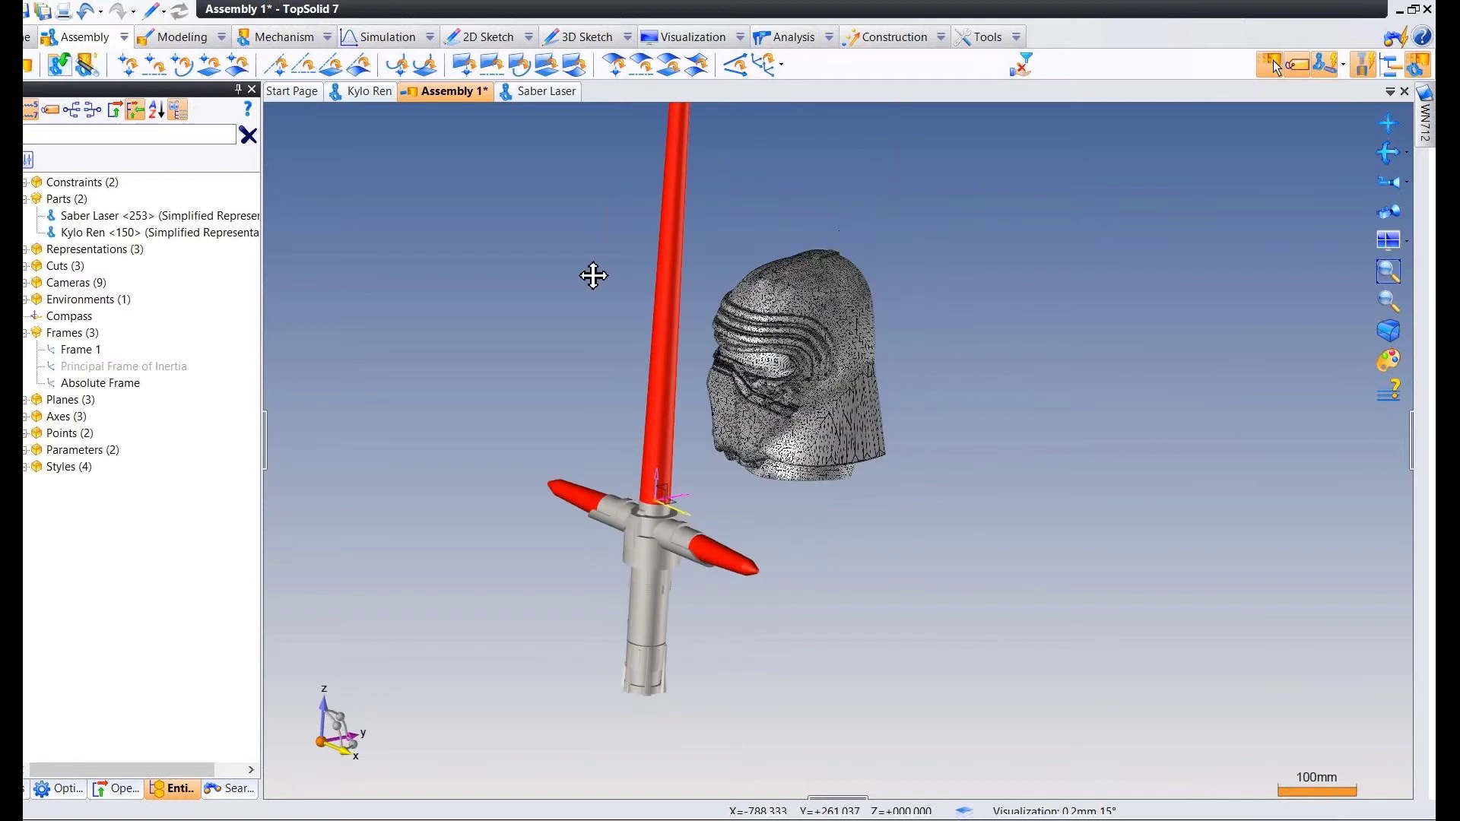
Save the assembly and create a drafting document from it.
key(ctrl+s)
right_click(455, 96)
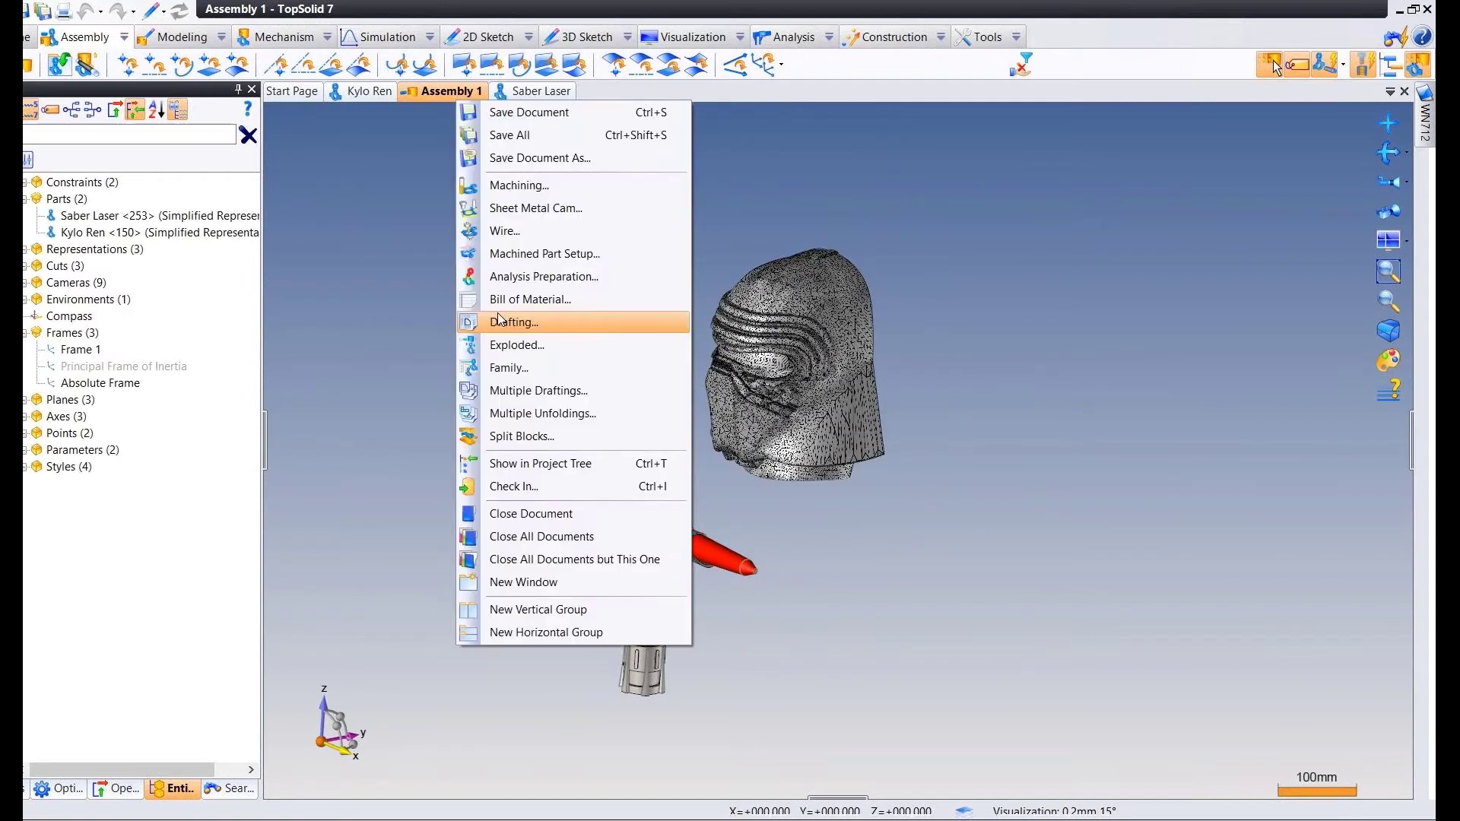
click(499, 318)
double_click(575, 368)
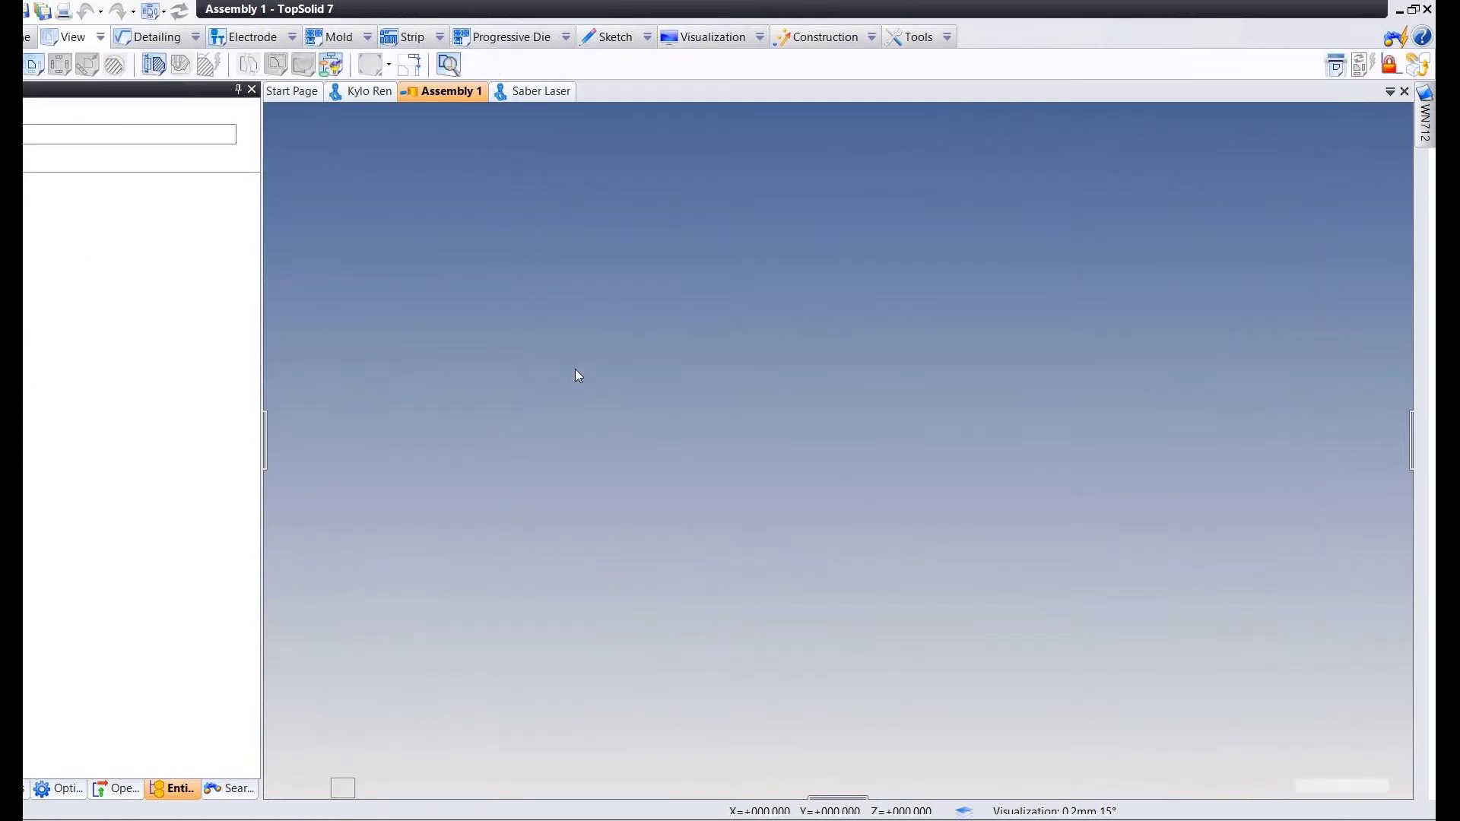
Place a Front Camera main view of the assembly in the upper-left area of the sheet with the Normal style.
scroll(856, 358, up, 3)
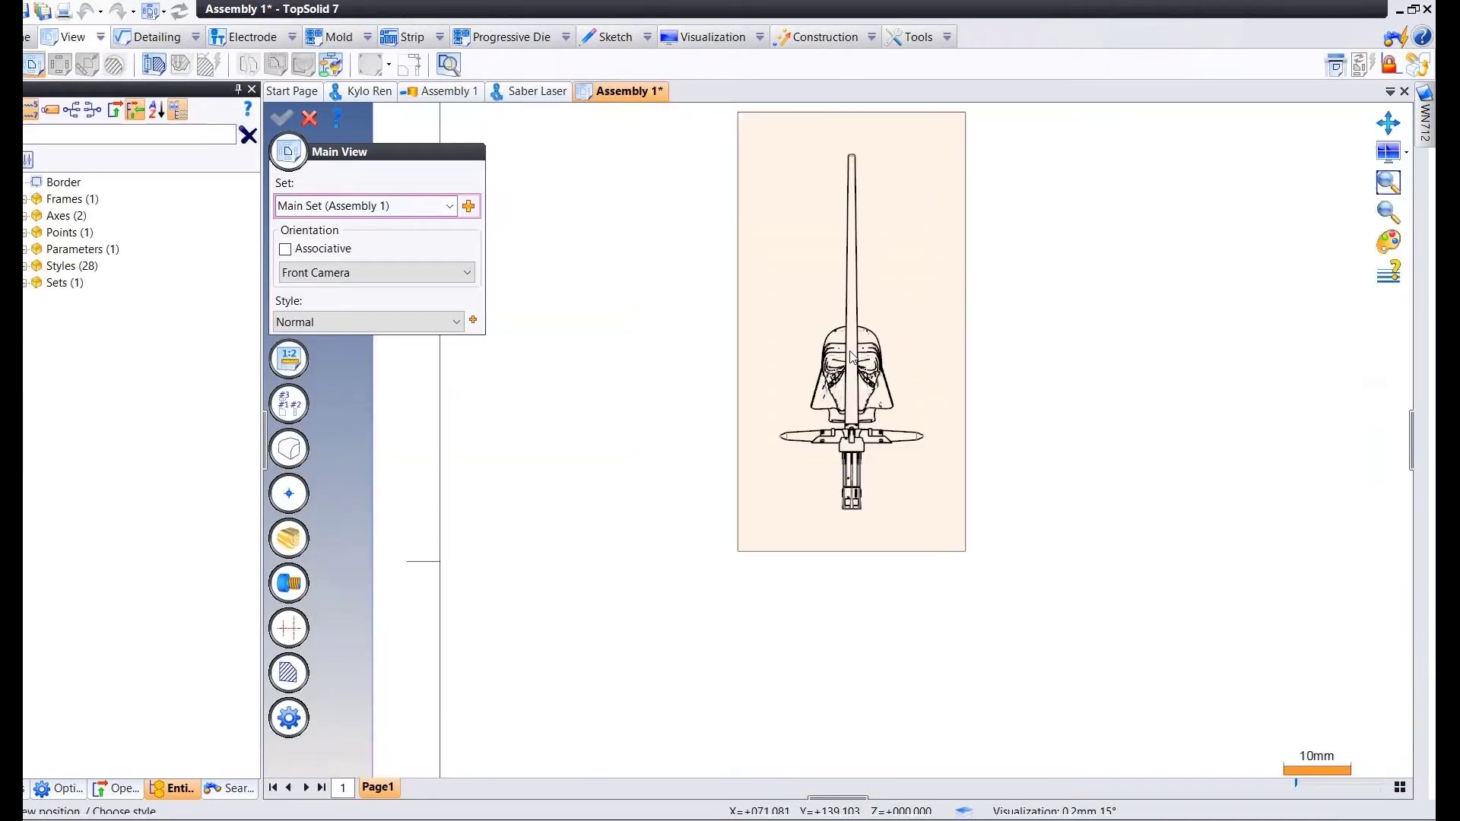
scroll(852, 358, up, 1)
scroll(728, 363, down, 3)
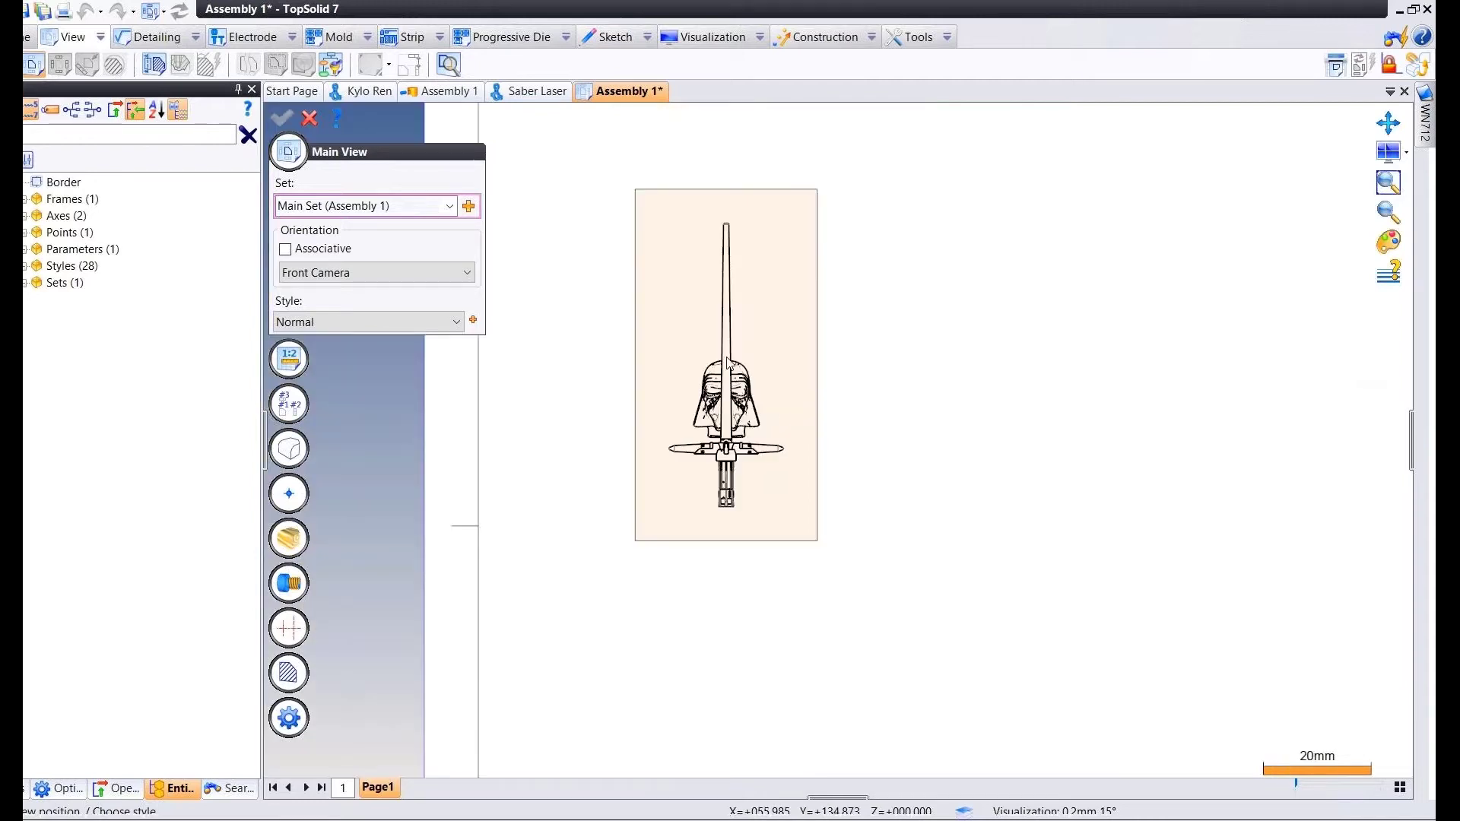
scroll(728, 364, down, 3)
right_click(857, 340)
click(890, 354)
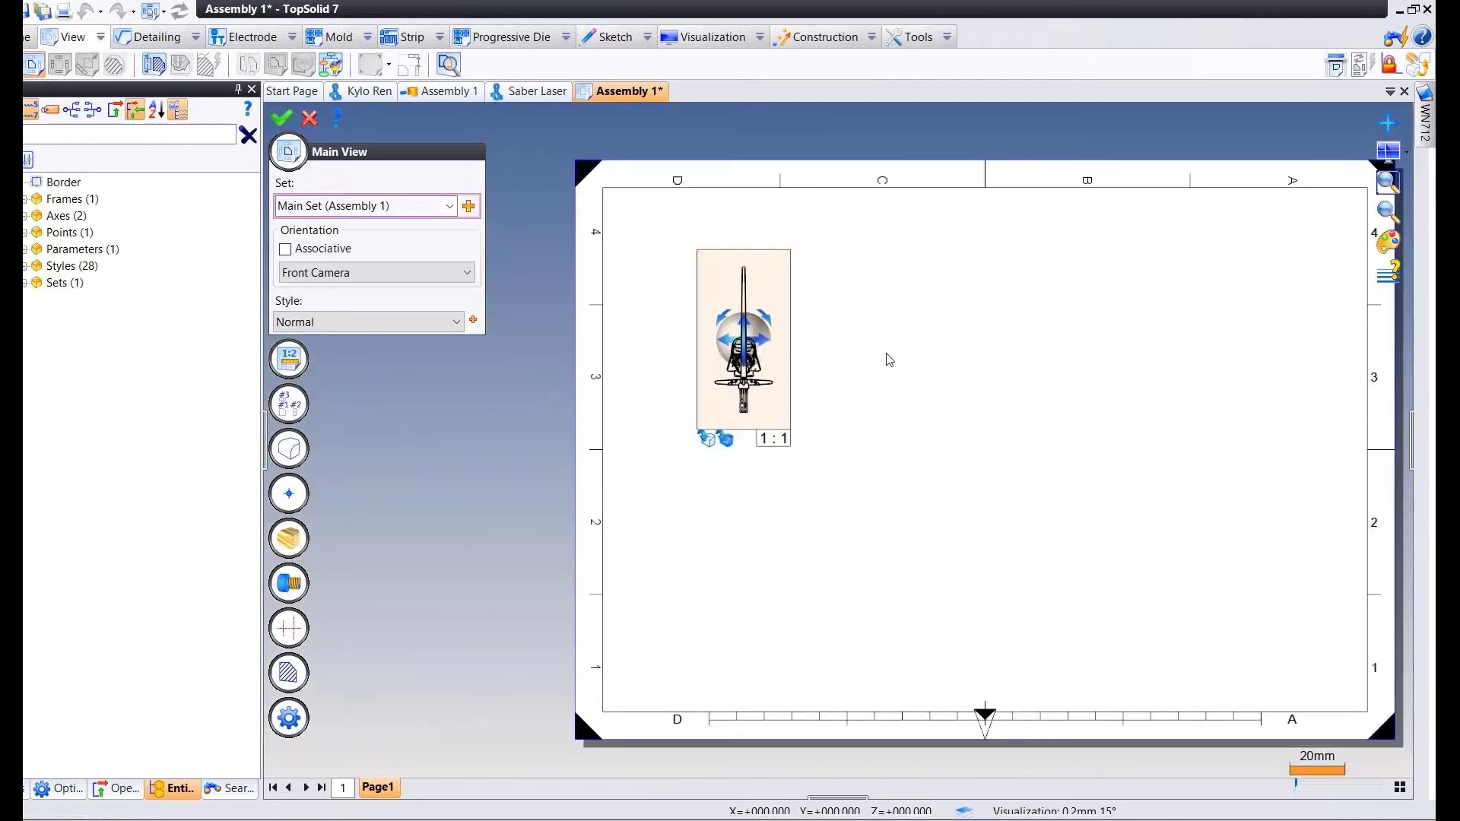
Place an auxiliary side view beside the front view and a perspective-style auxiliary view in the sheet's lower-right area, using the Normal style.
click(897, 366)
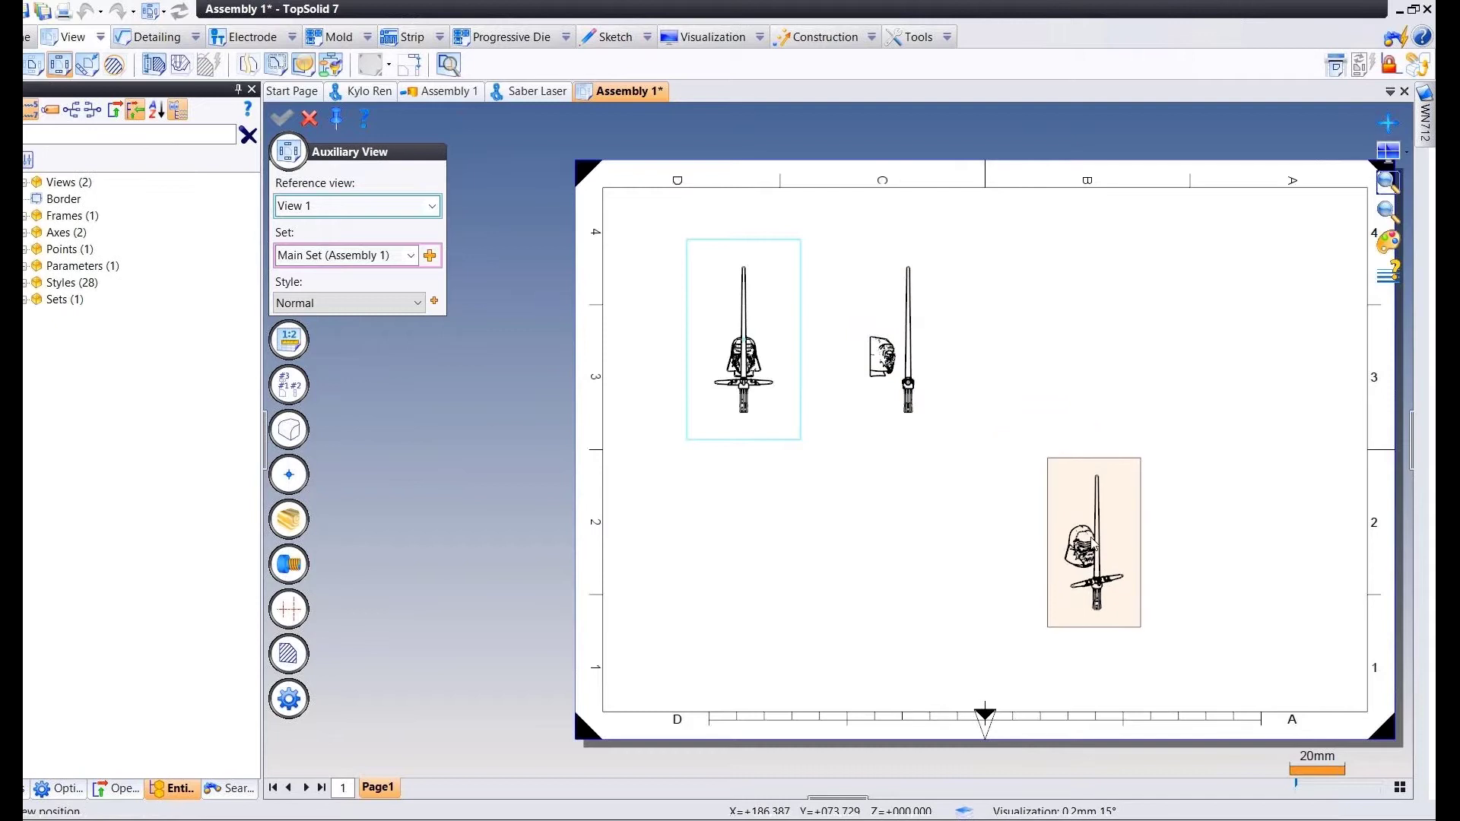
click(1083, 538)
middle_drag(836, 531, 765, 530)
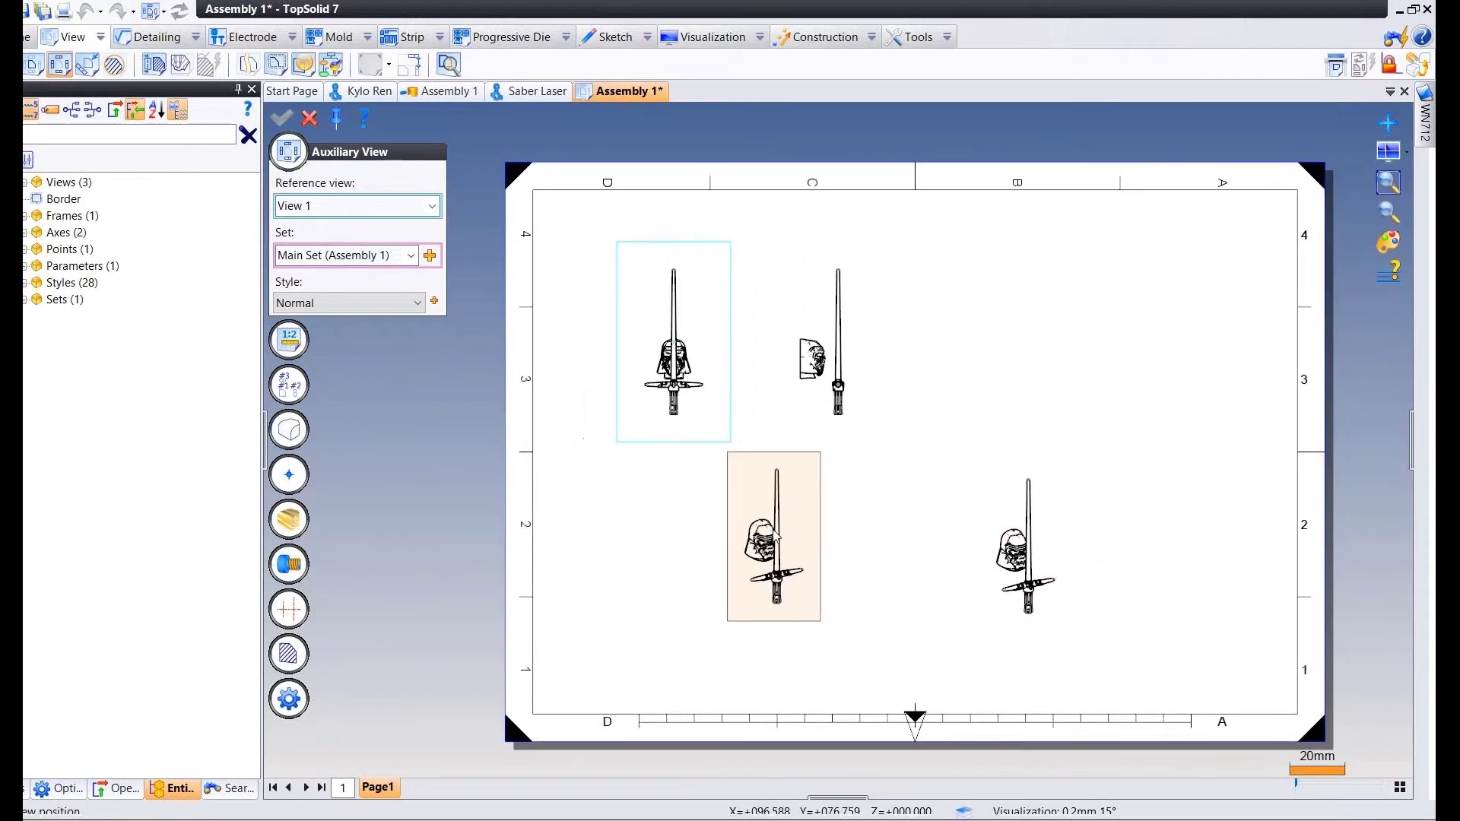
key(Escape)
Edit the front view's projection to show hidden lines and render the helmet and lightsaber shaded in colour.
scroll(726, 424, up, 4)
scroll(727, 407, up, 2)
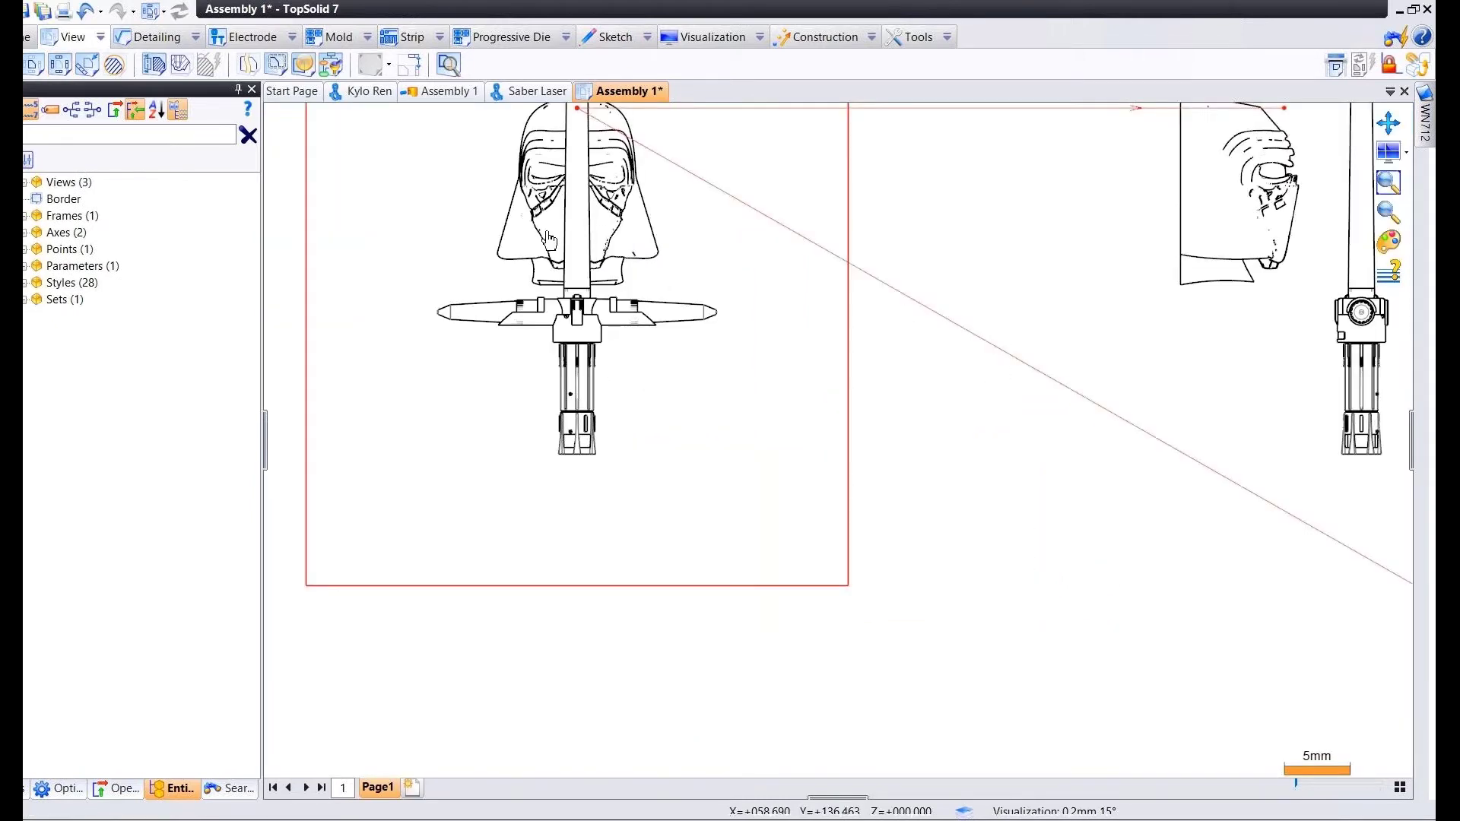
scroll(726, 407, down, 1)
click(612, 360)
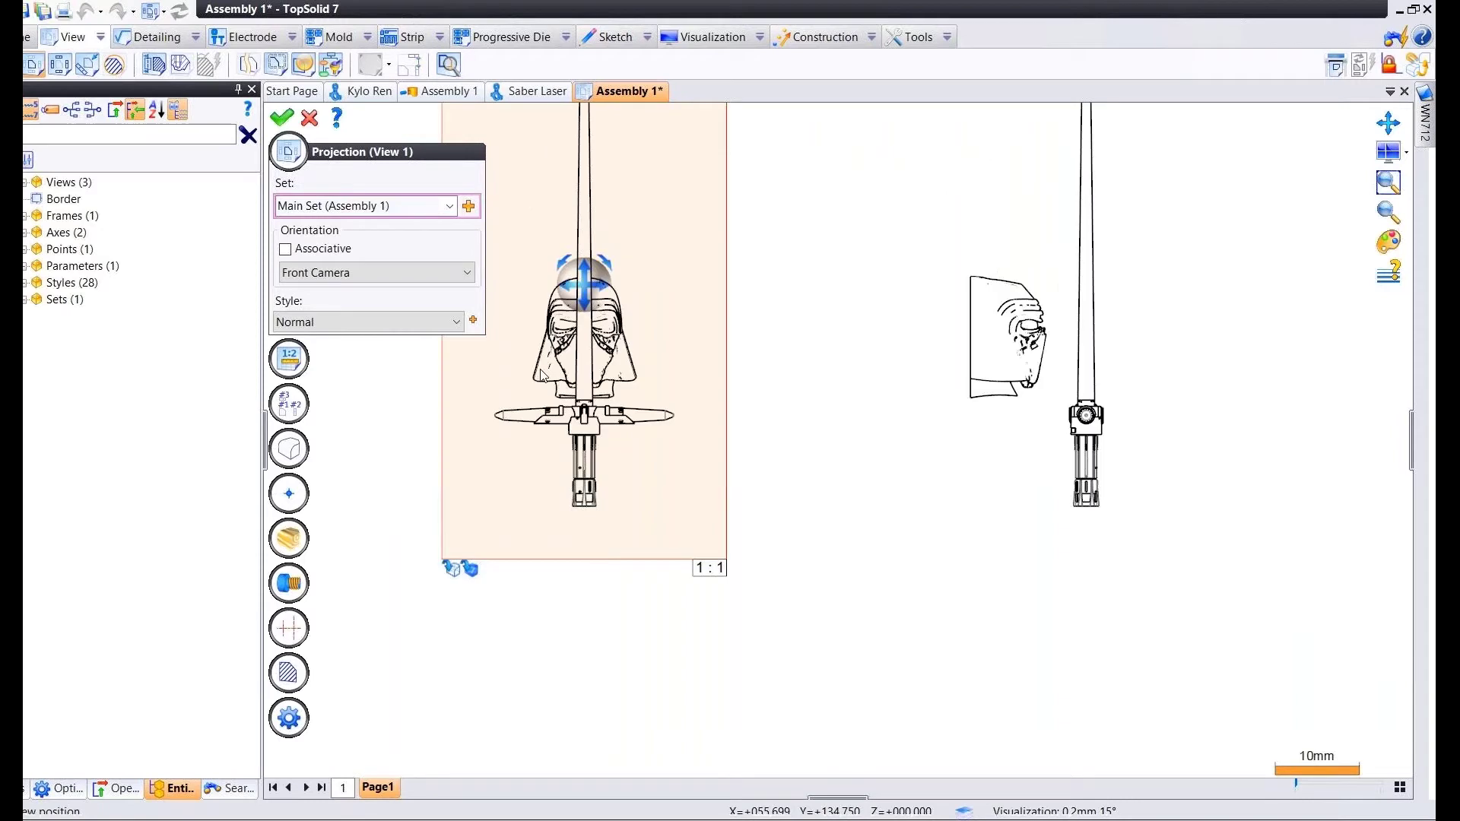
scroll(540, 373, up, 3)
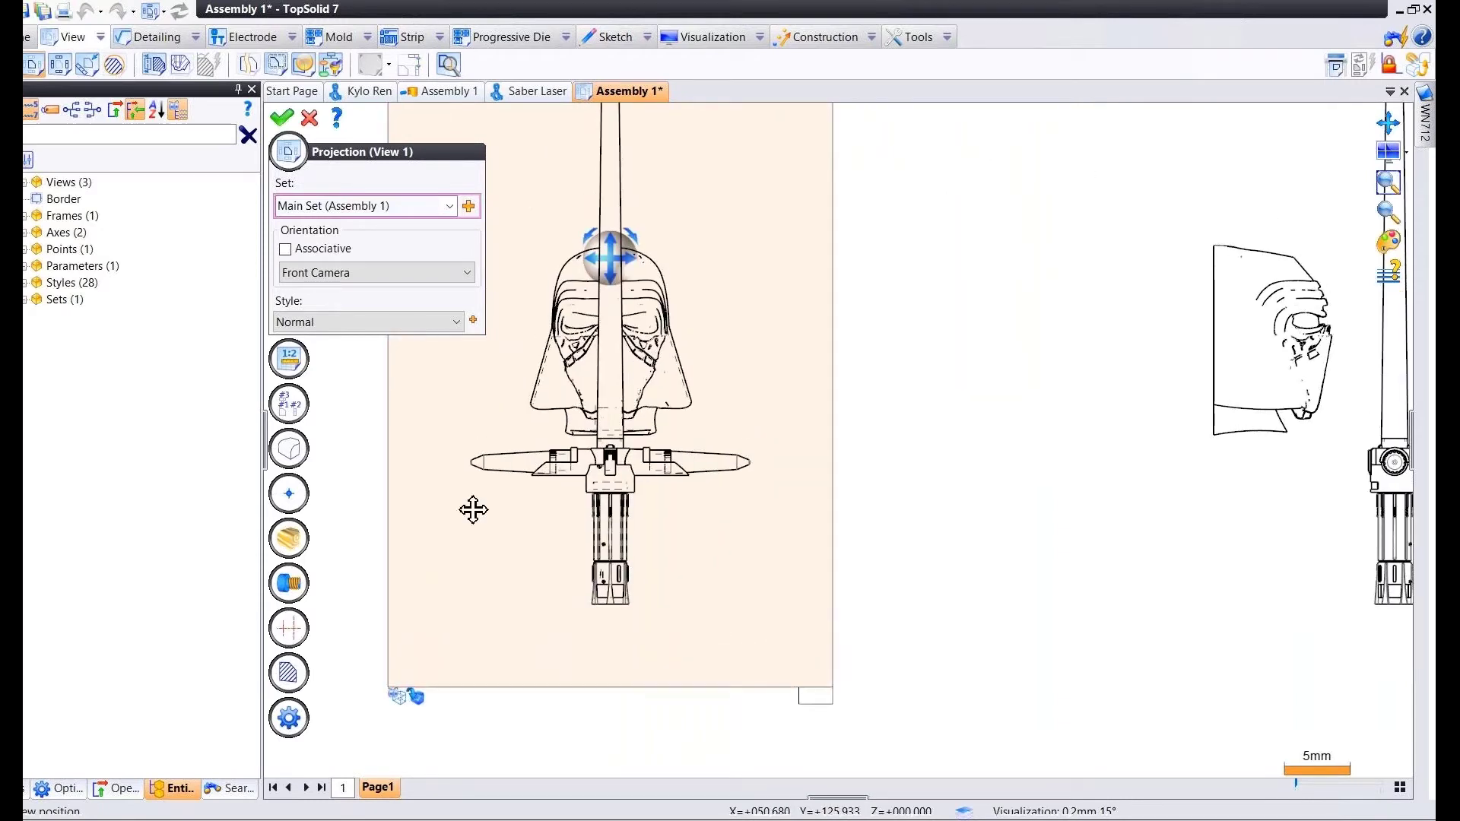
scroll(539, 399, up, 3)
scroll(539, 399, up, 1)
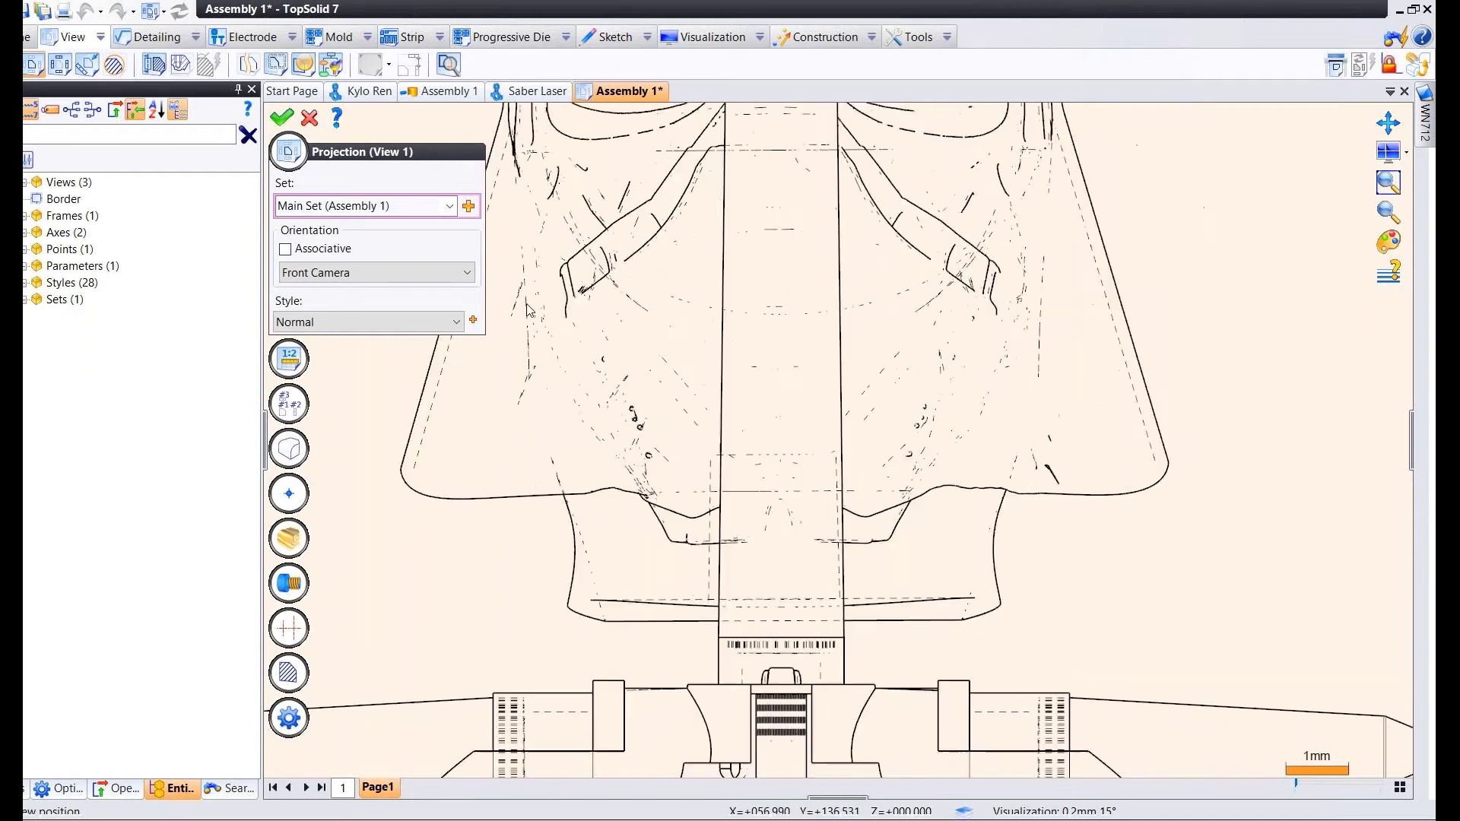
scroll(530, 310, down, 4)
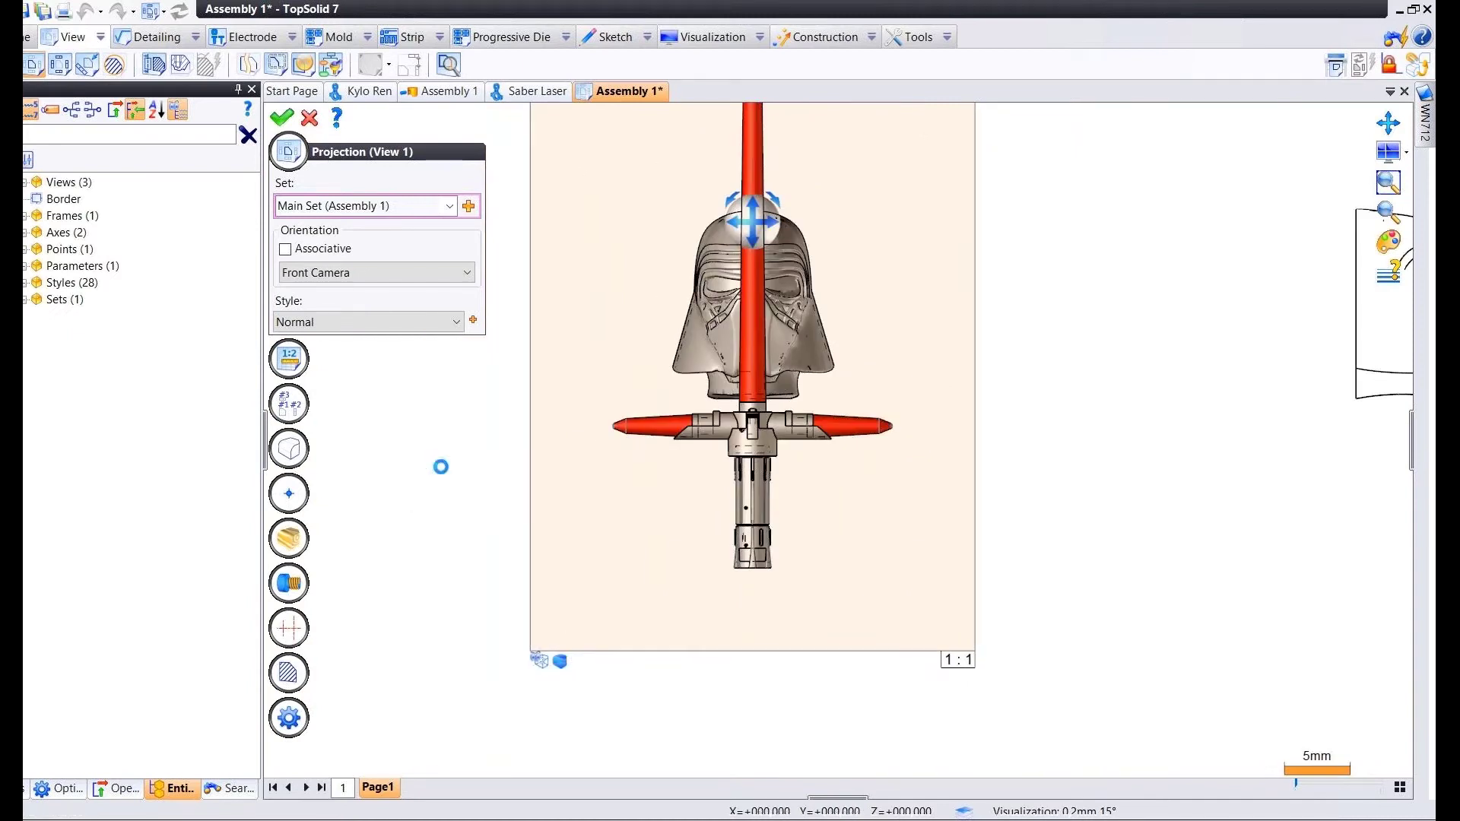
Edit the side view's projection to show its hidden lines and finish the change.
middle_drag(1159, 413, 607, 405)
right_click(837, 371)
click(875, 329)
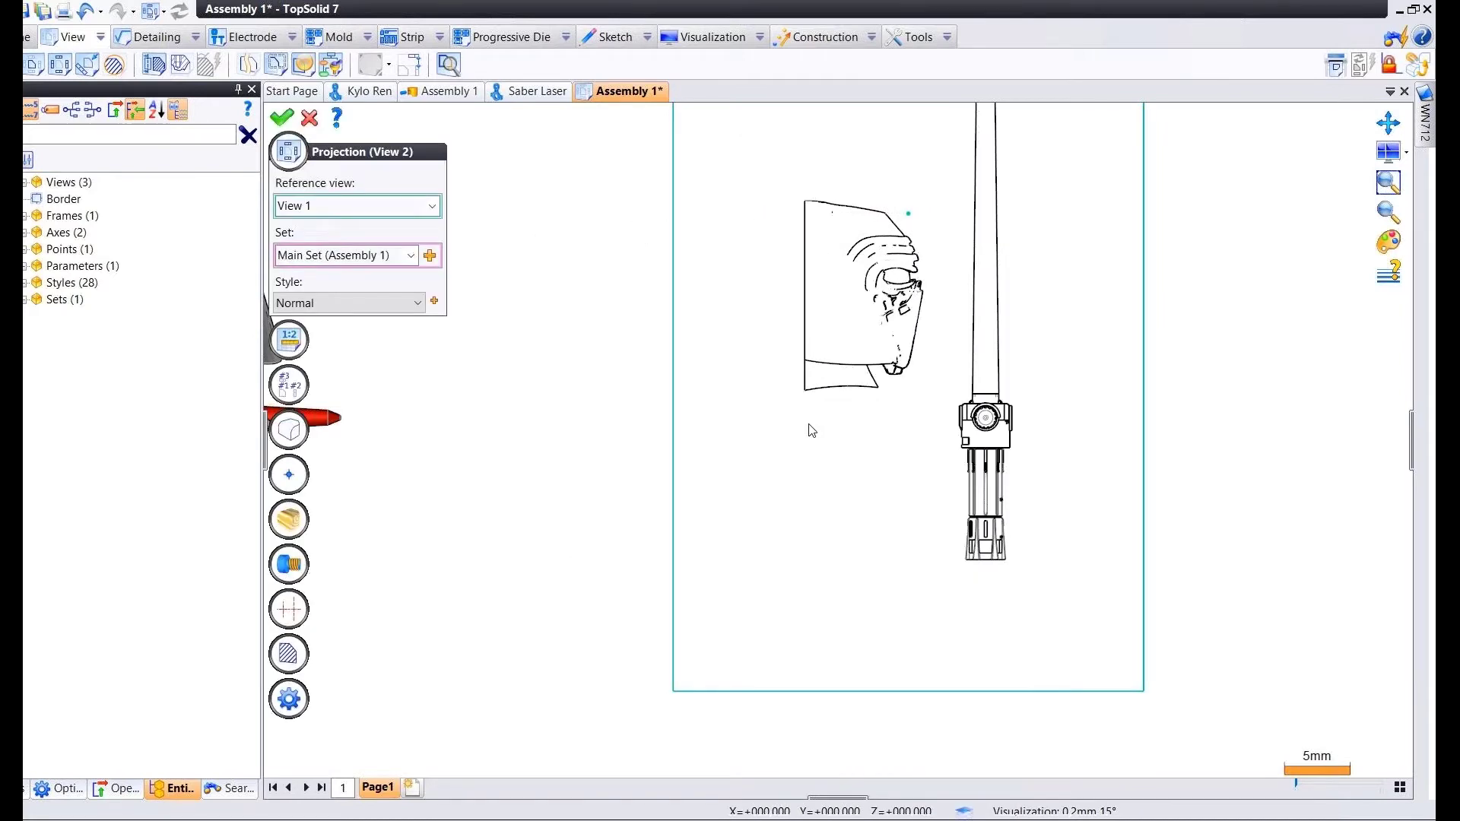
click(731, 652)
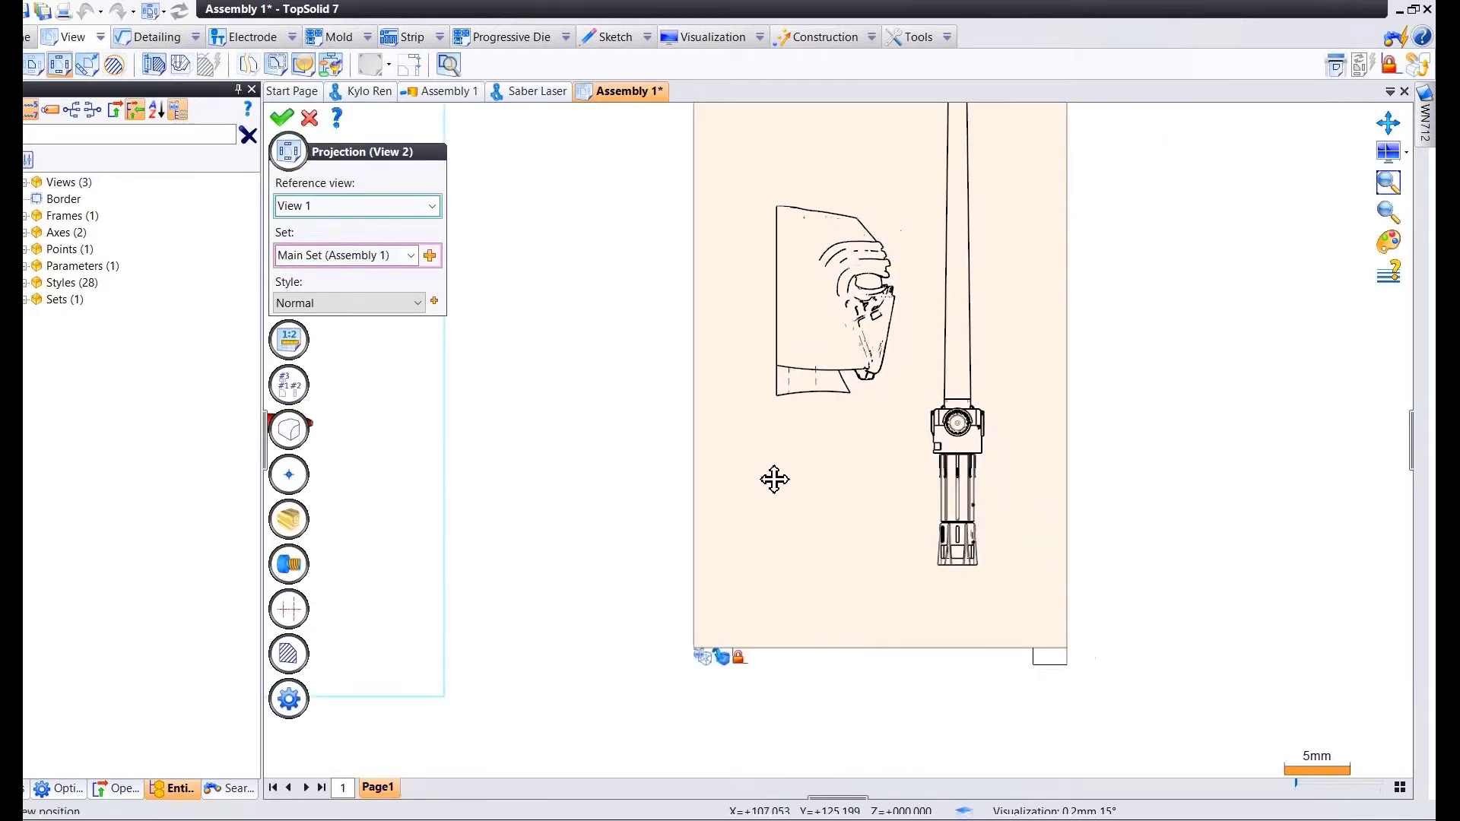
scroll(825, 428, up, 3)
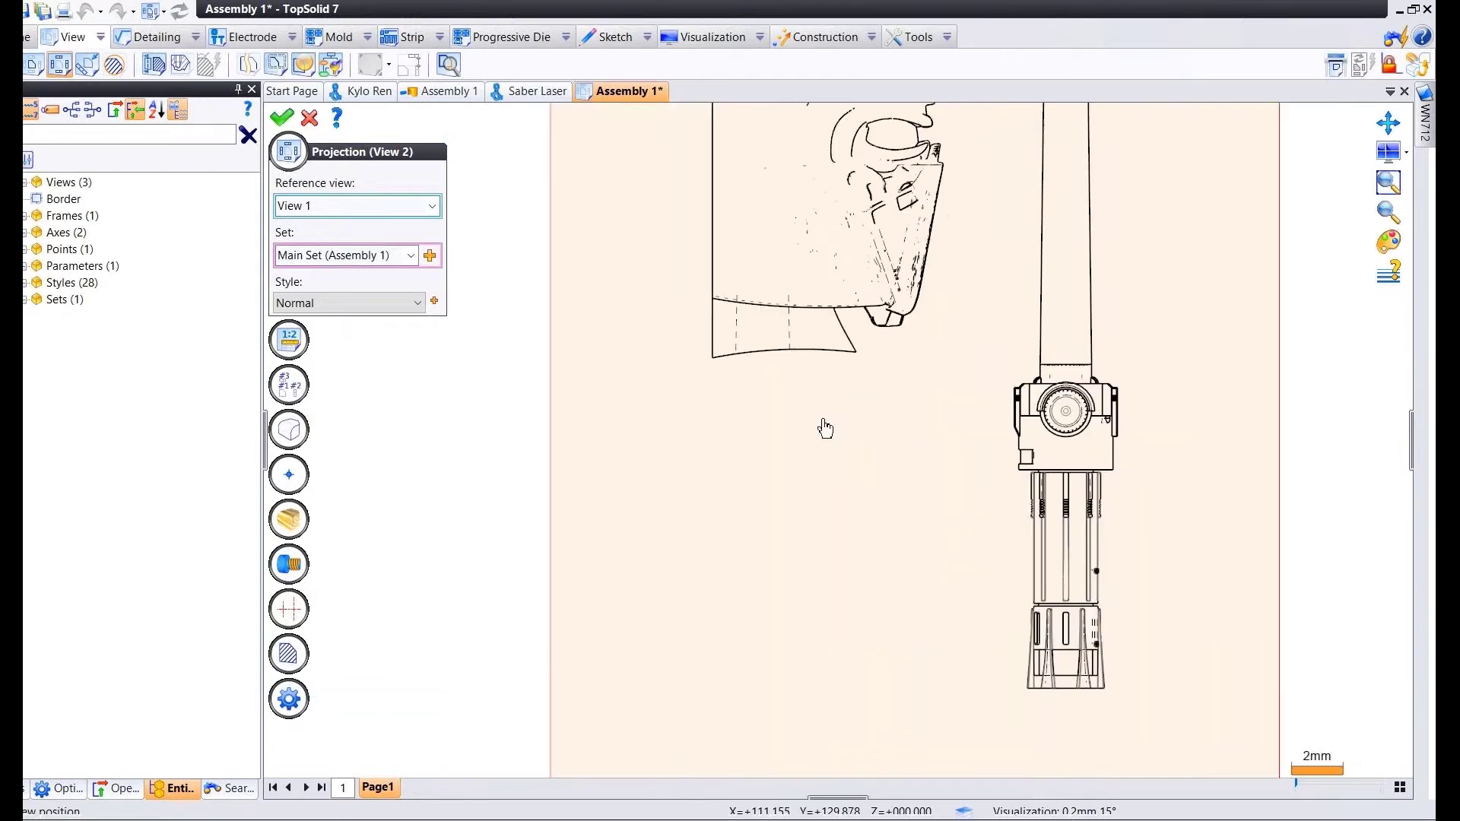
scroll(825, 428, down, 3)
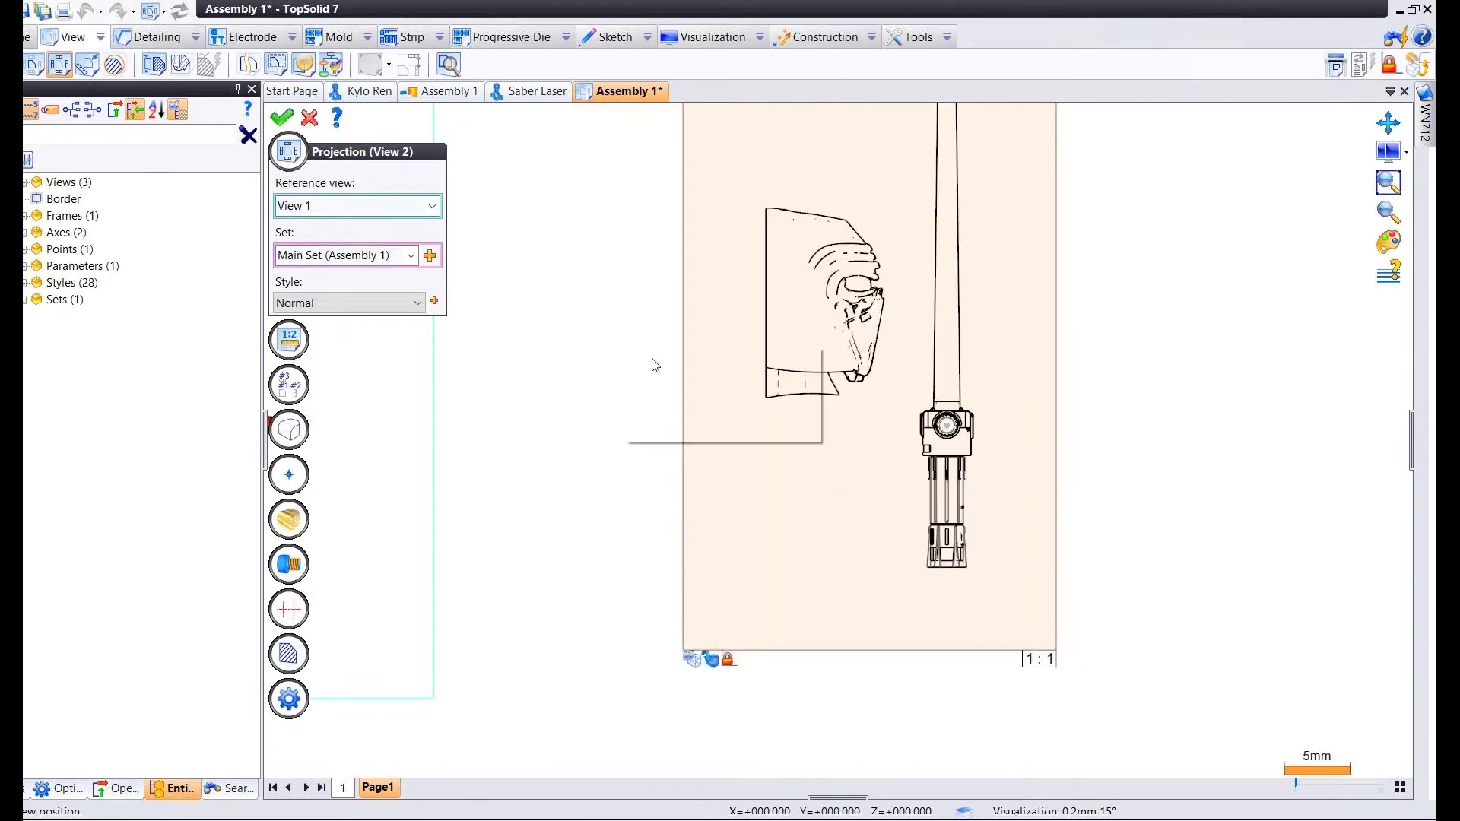
click(1338, 69)
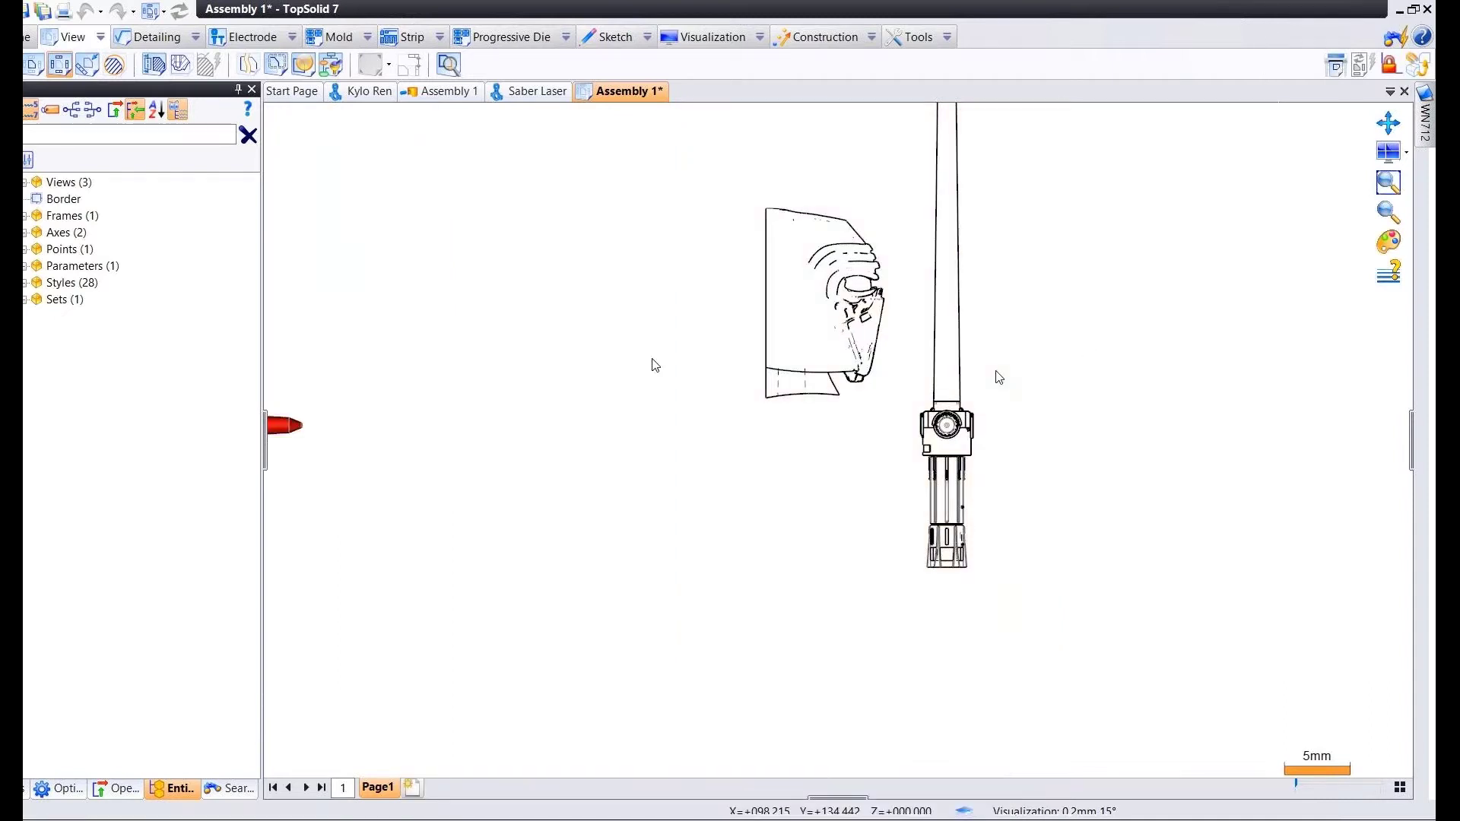
scroll(653, 359, down, 4)
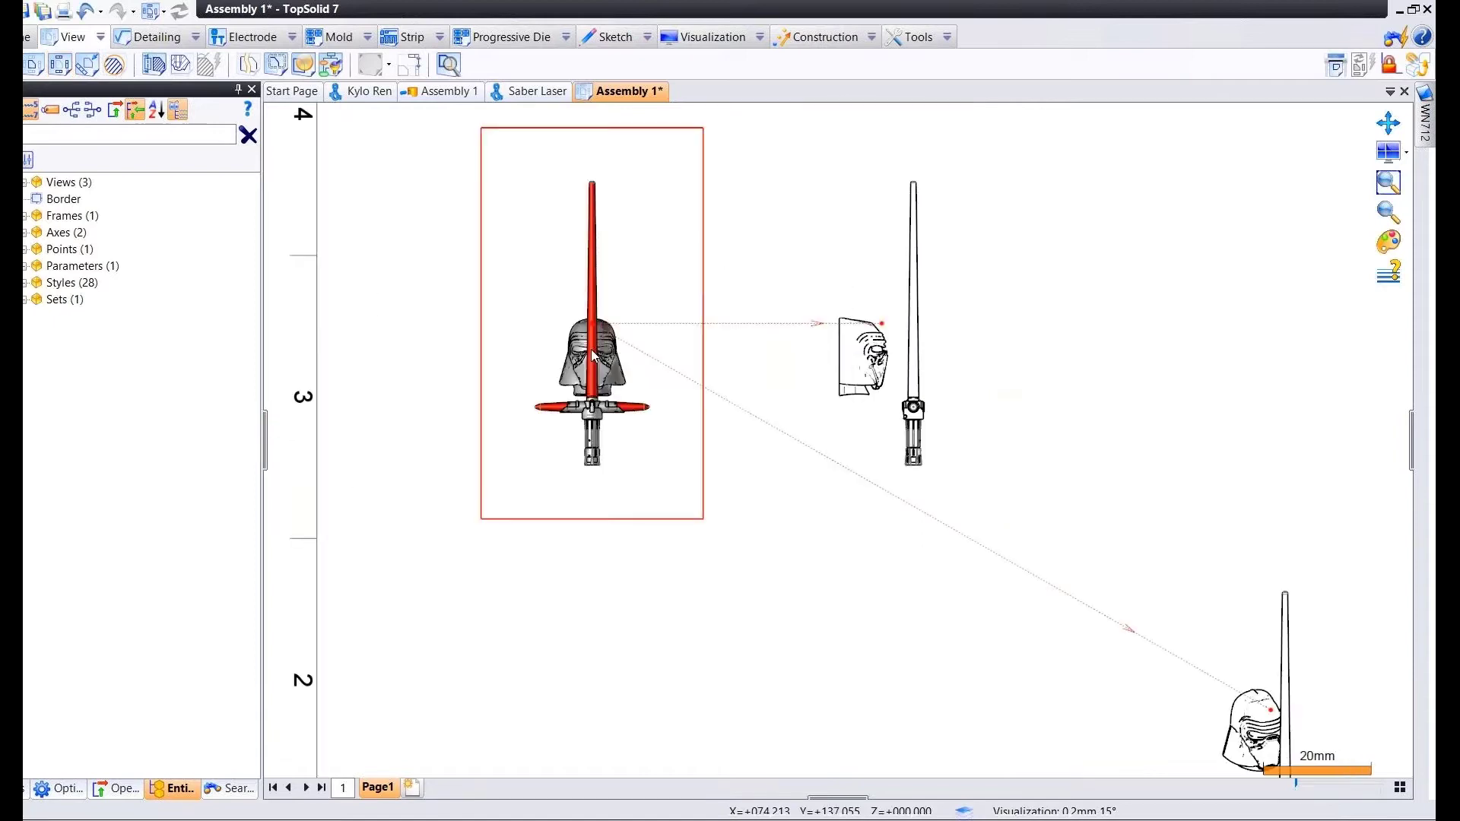
scroll(544, 352, up, 2)
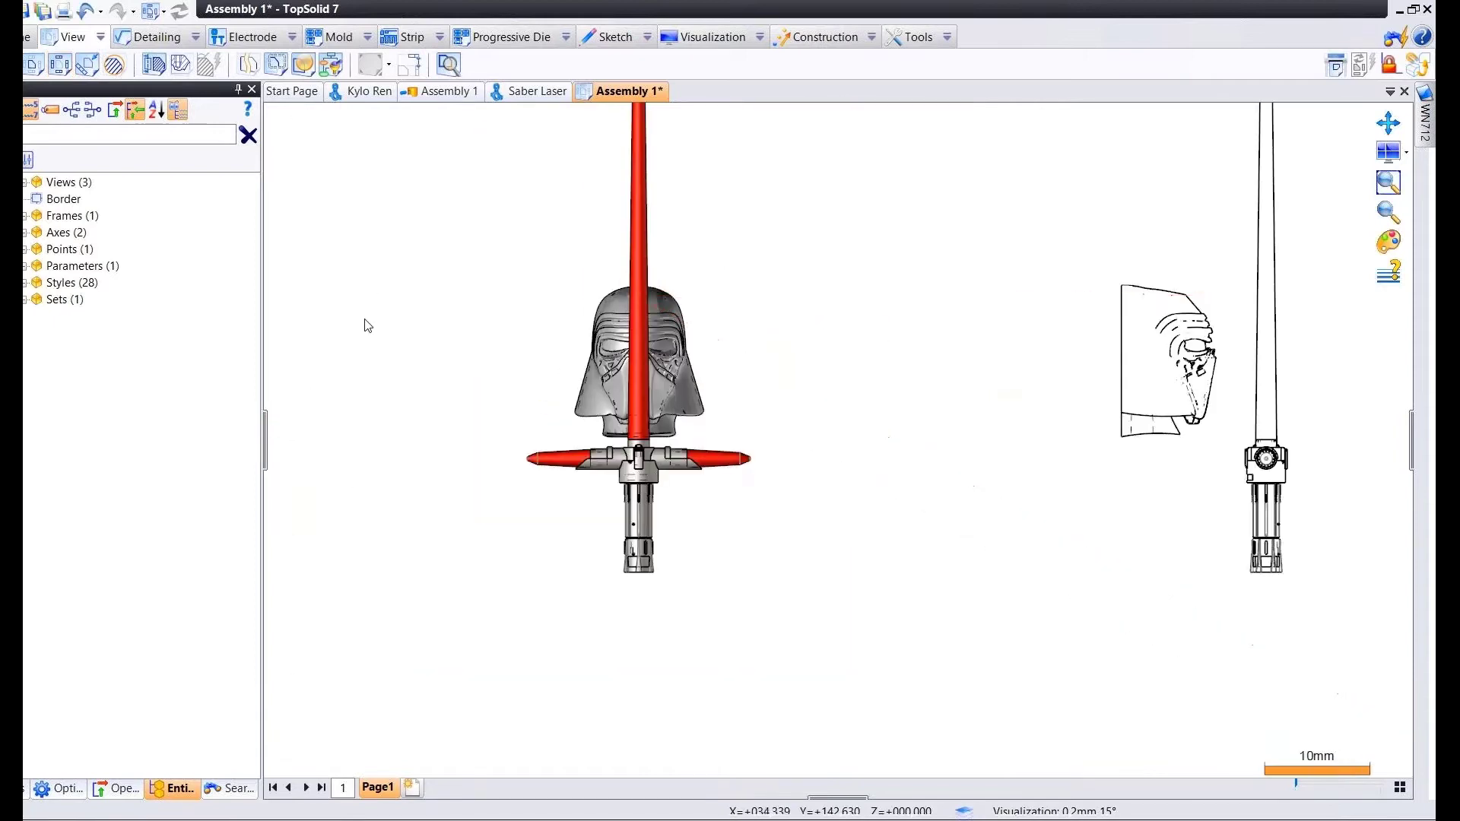
scroll(562, 331, down, 4)
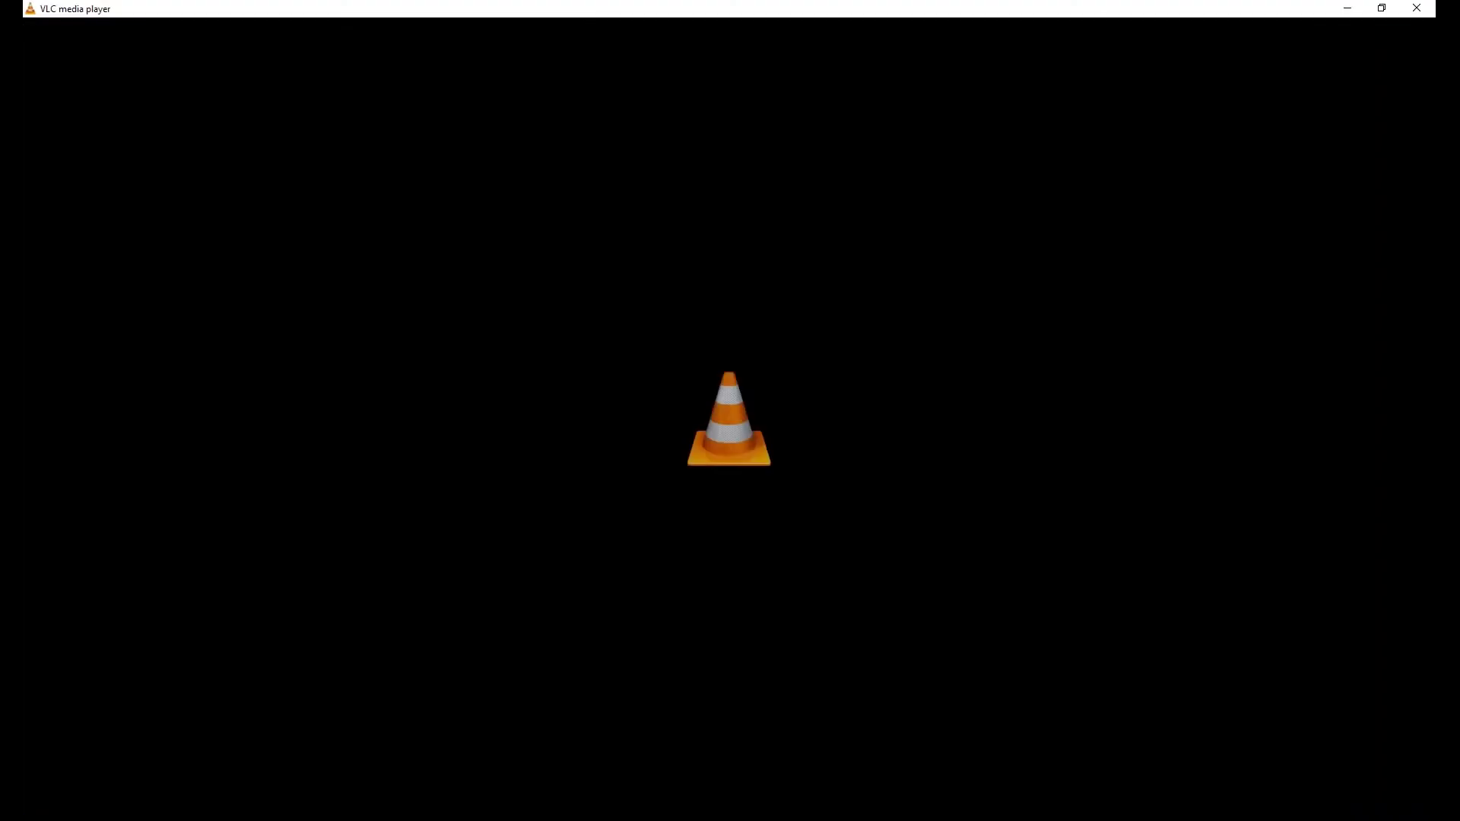
Quit VLC media player and open the Facetted Shape Vertex Selection demonstration linked on the Faceted shape slide.
right_click(1018, 318)
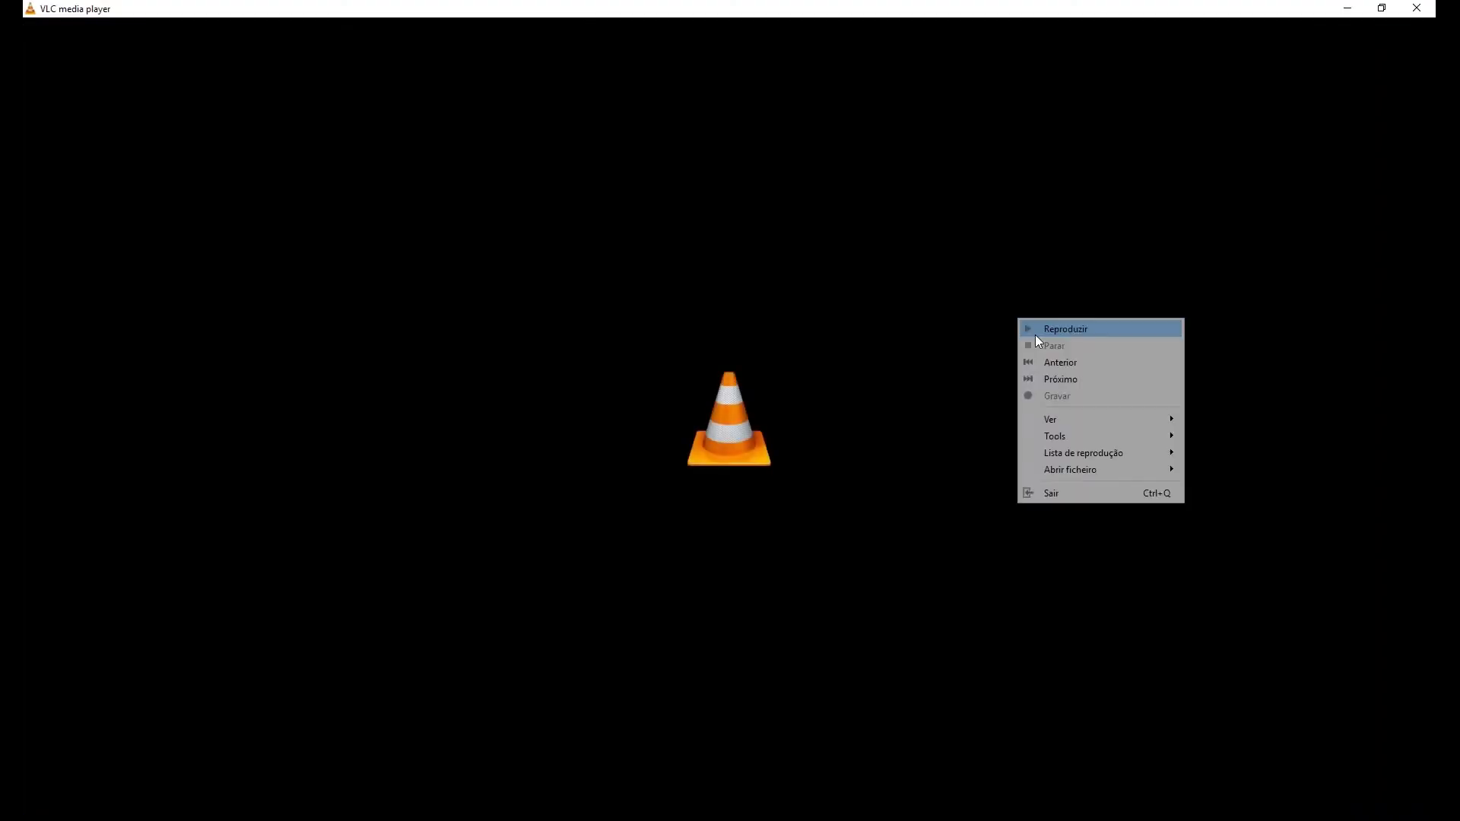
click(1053, 493)
click(1039, 373)
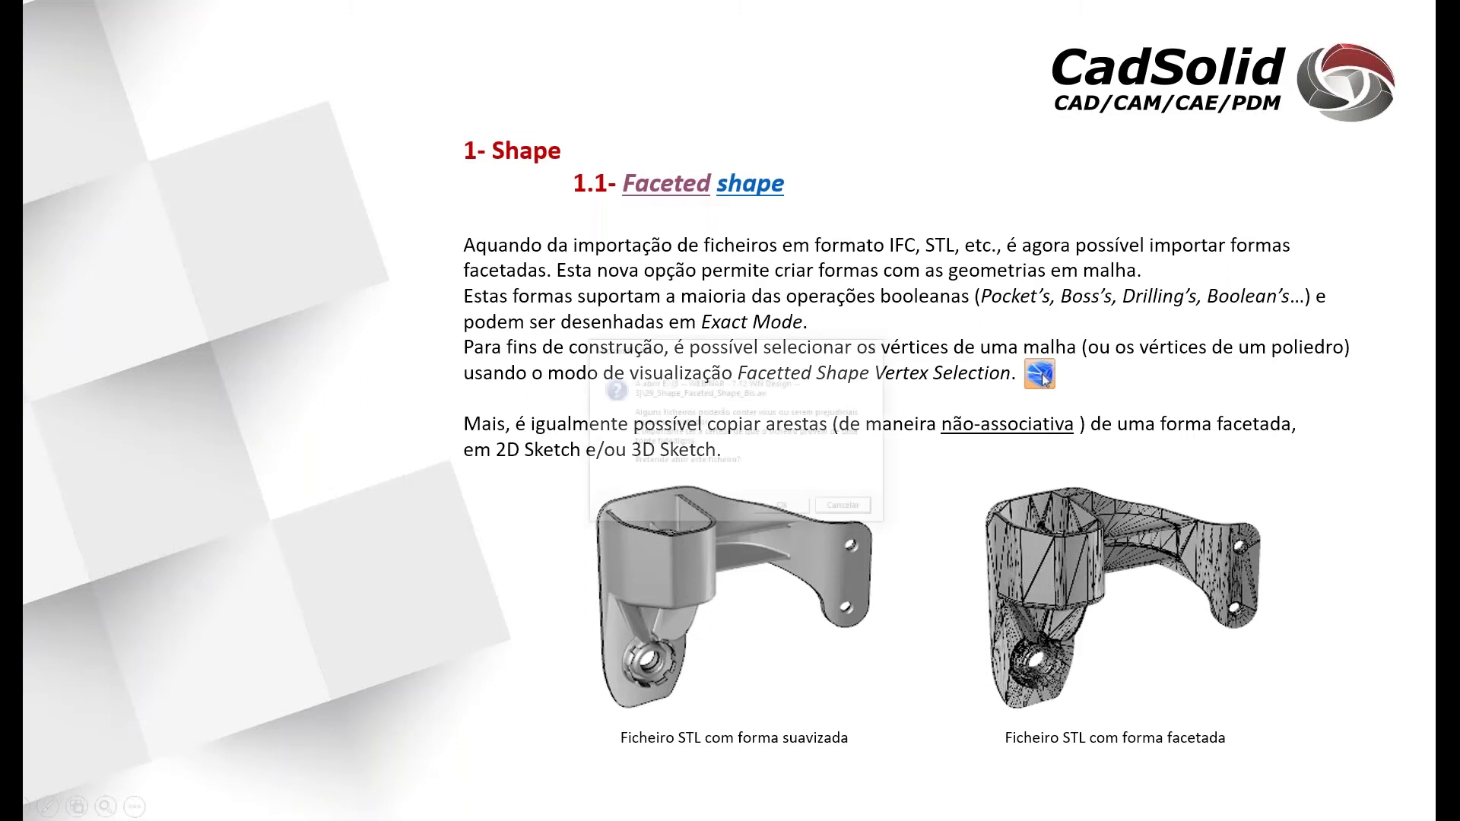
click(784, 508)
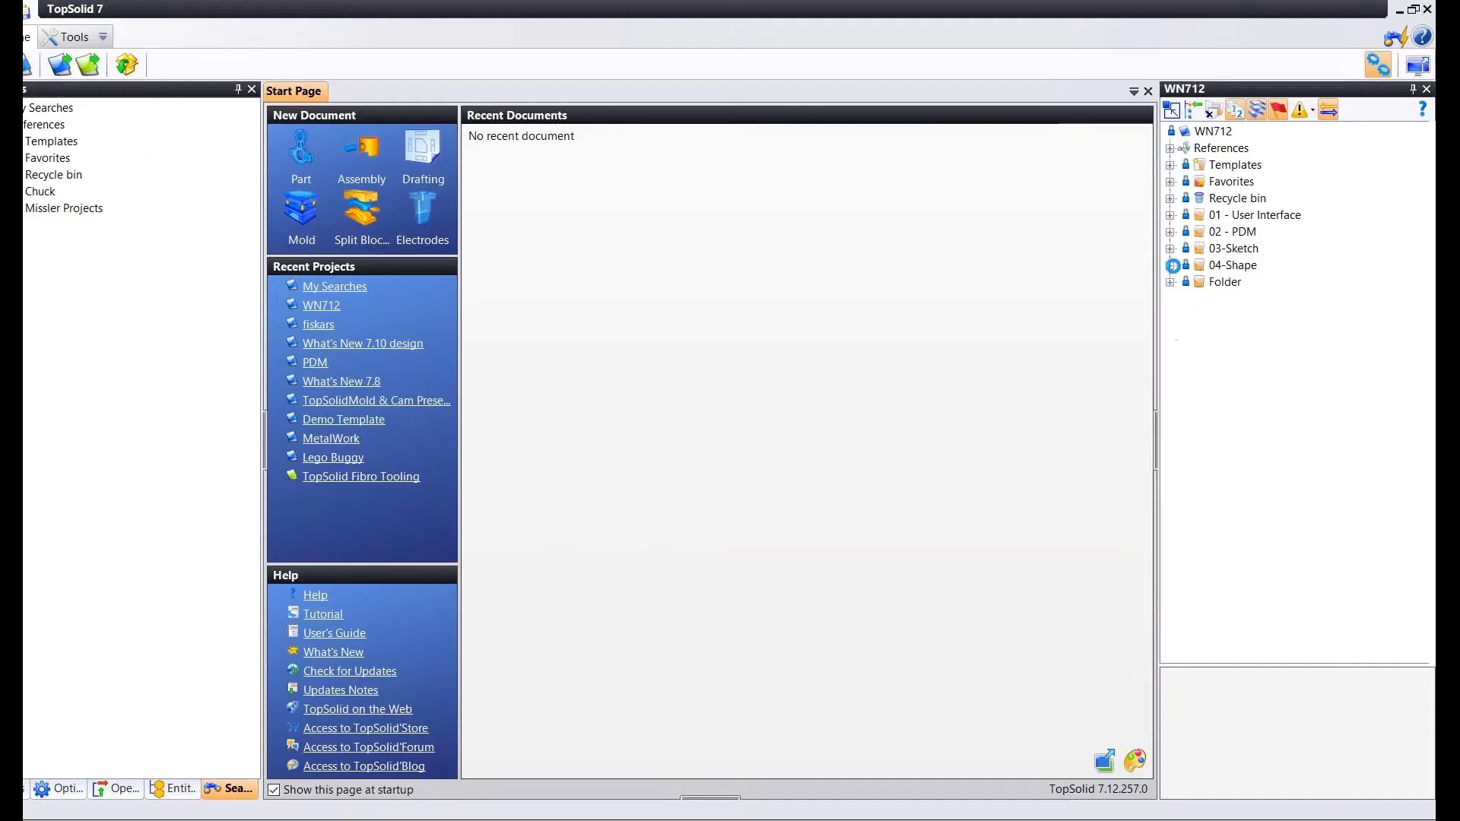
Start converting the Wing_Section document found in folder 02 of the 04-Shape project folder.
click(1172, 265)
click(1184, 282)
right_click(1269, 298)
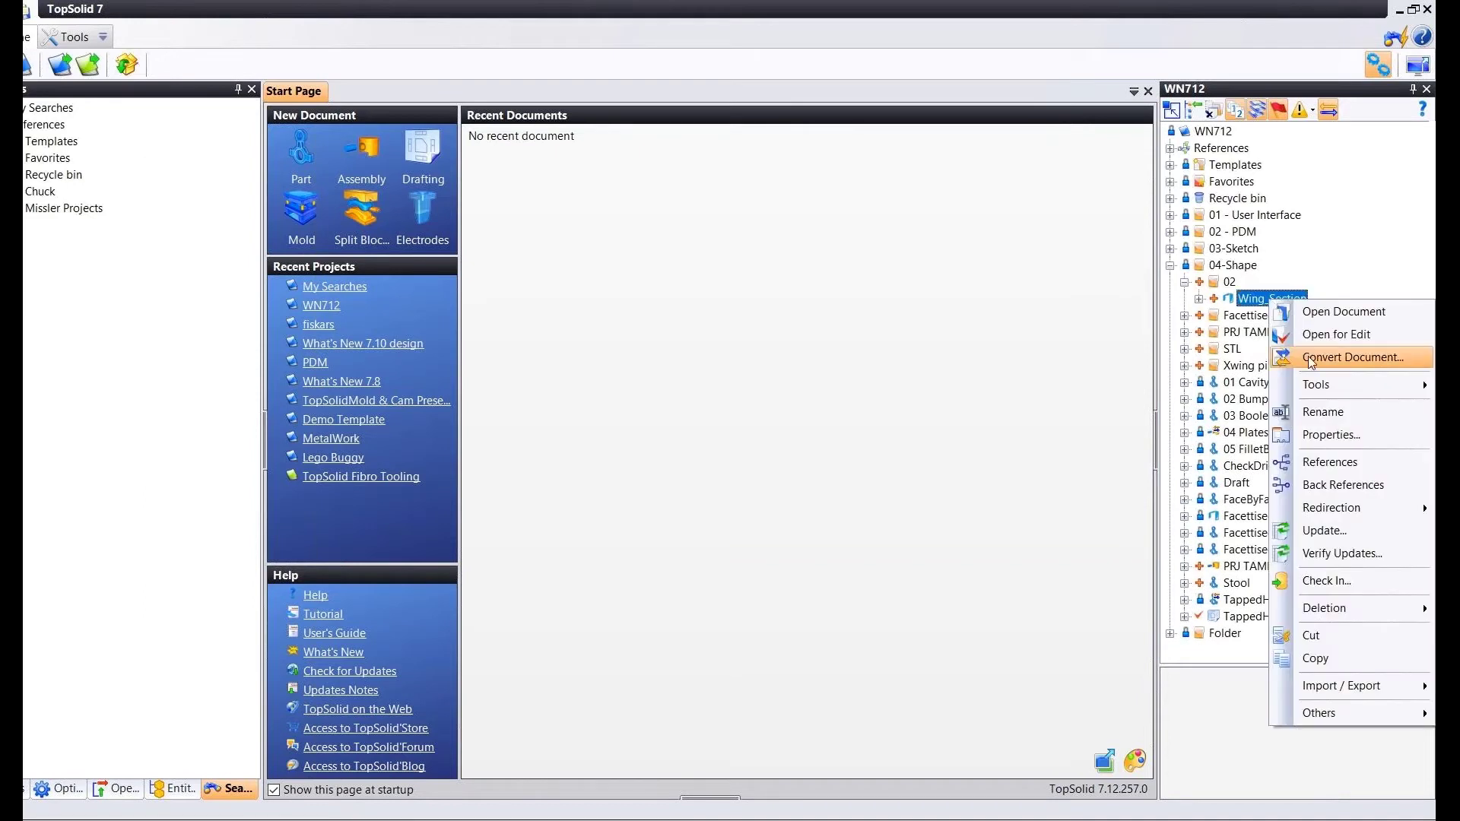
click(1311, 358)
Import Wing_Section.stl as a Faceted Shape with Clean Mesh enabled and dismiss the conversion report.
click(736, 264)
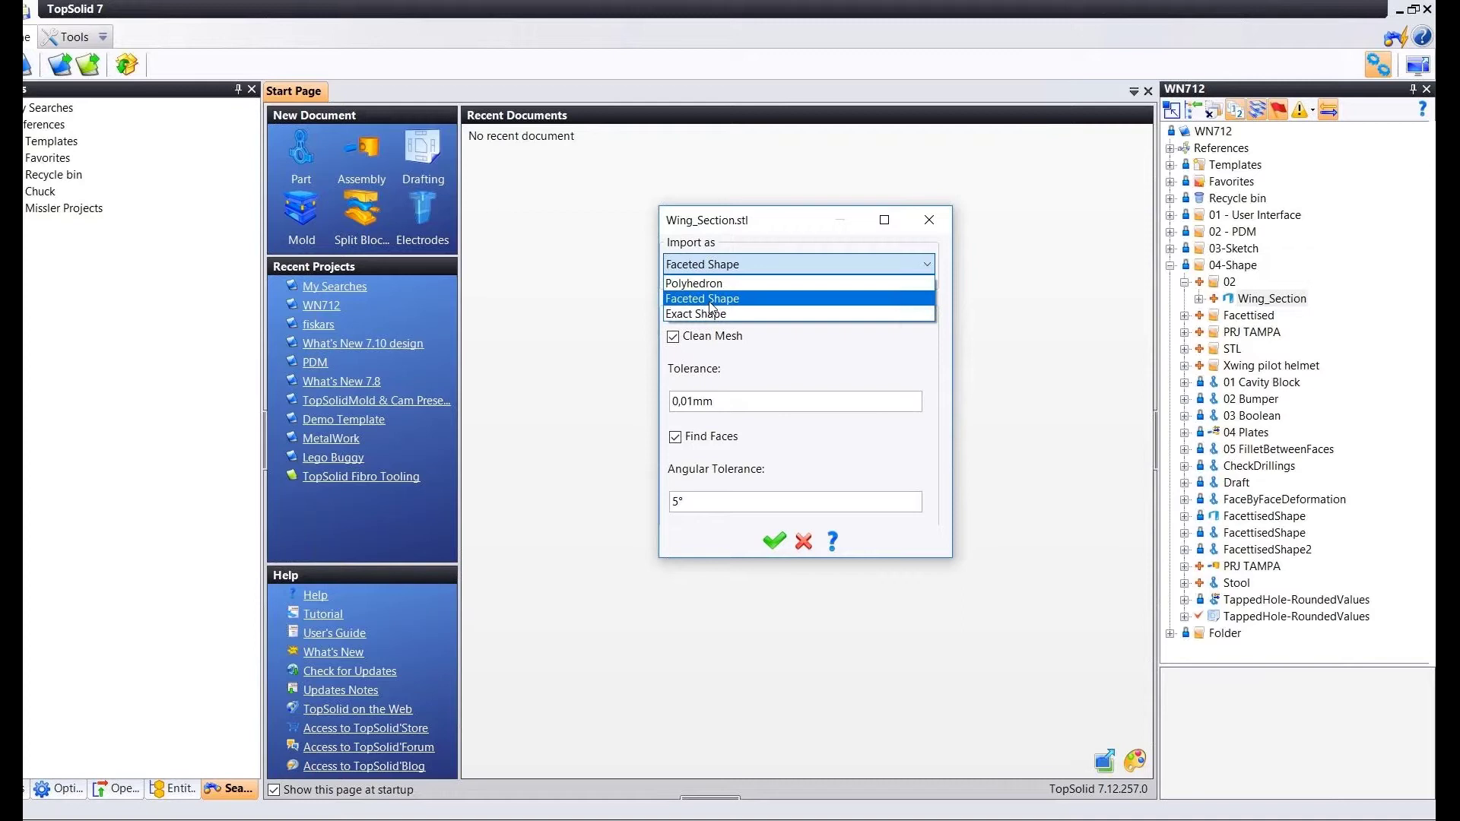
click(711, 299)
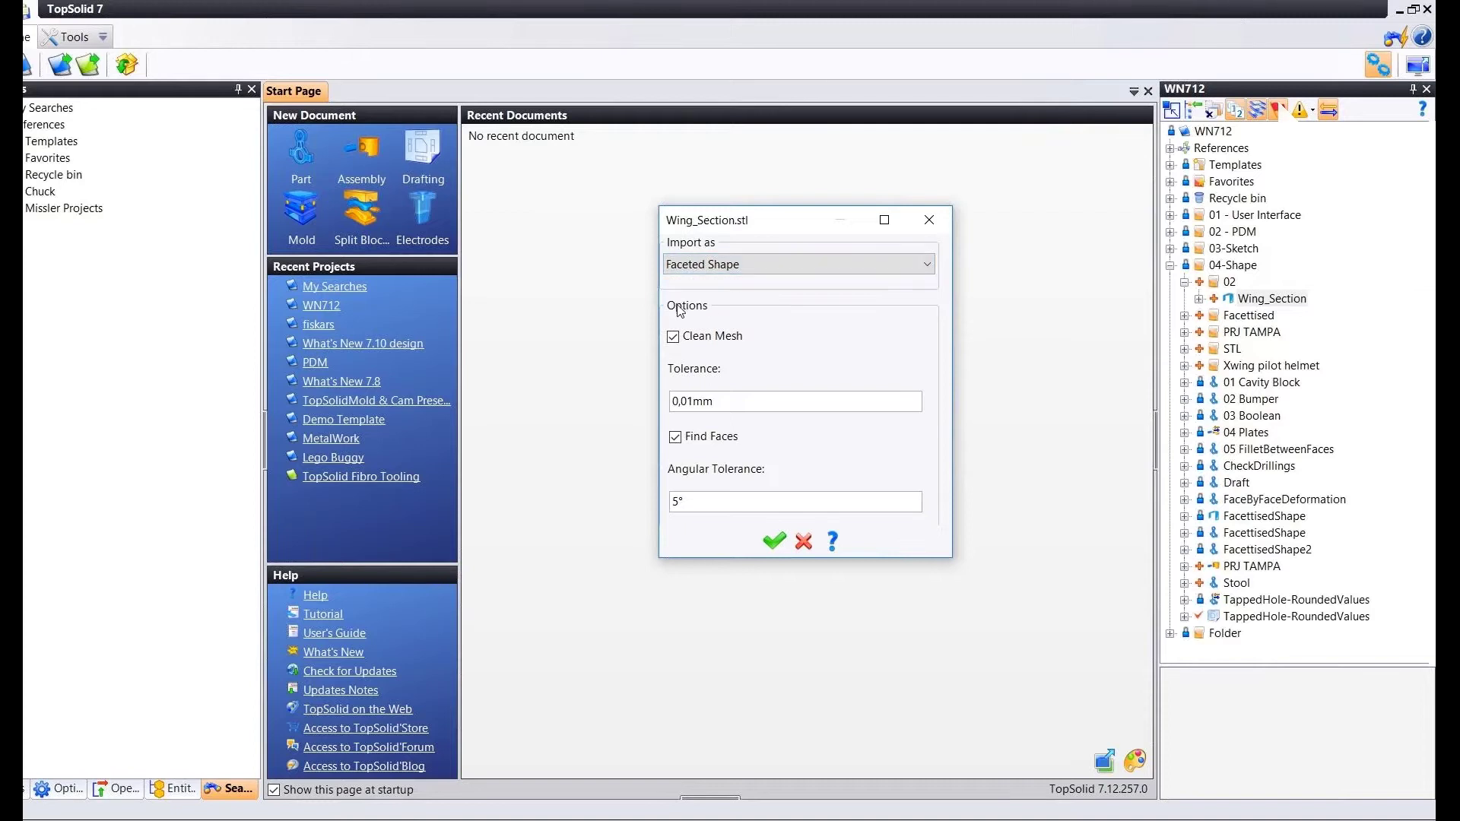
click(697, 335)
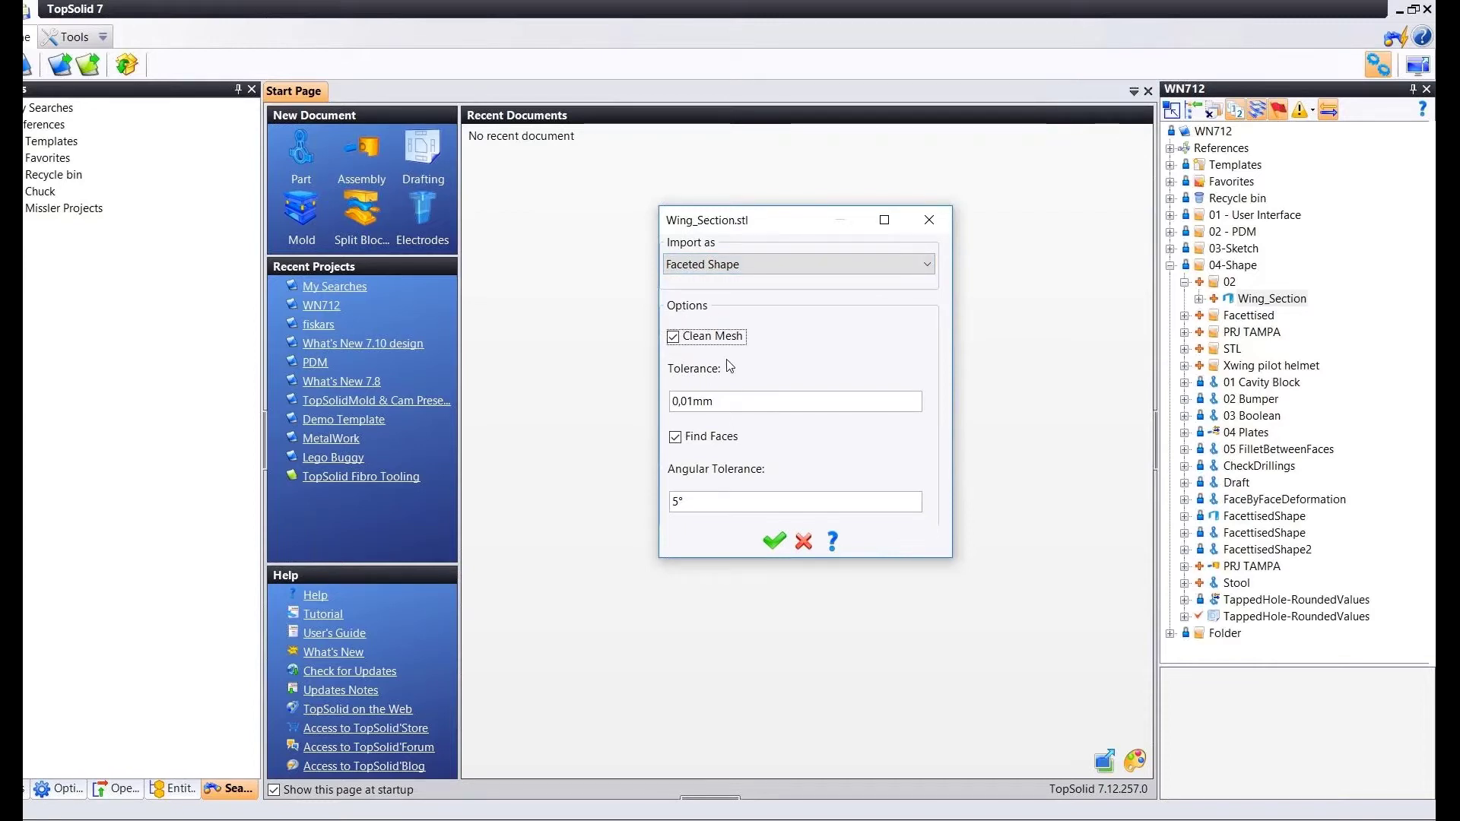
click(774, 545)
click(697, 453)
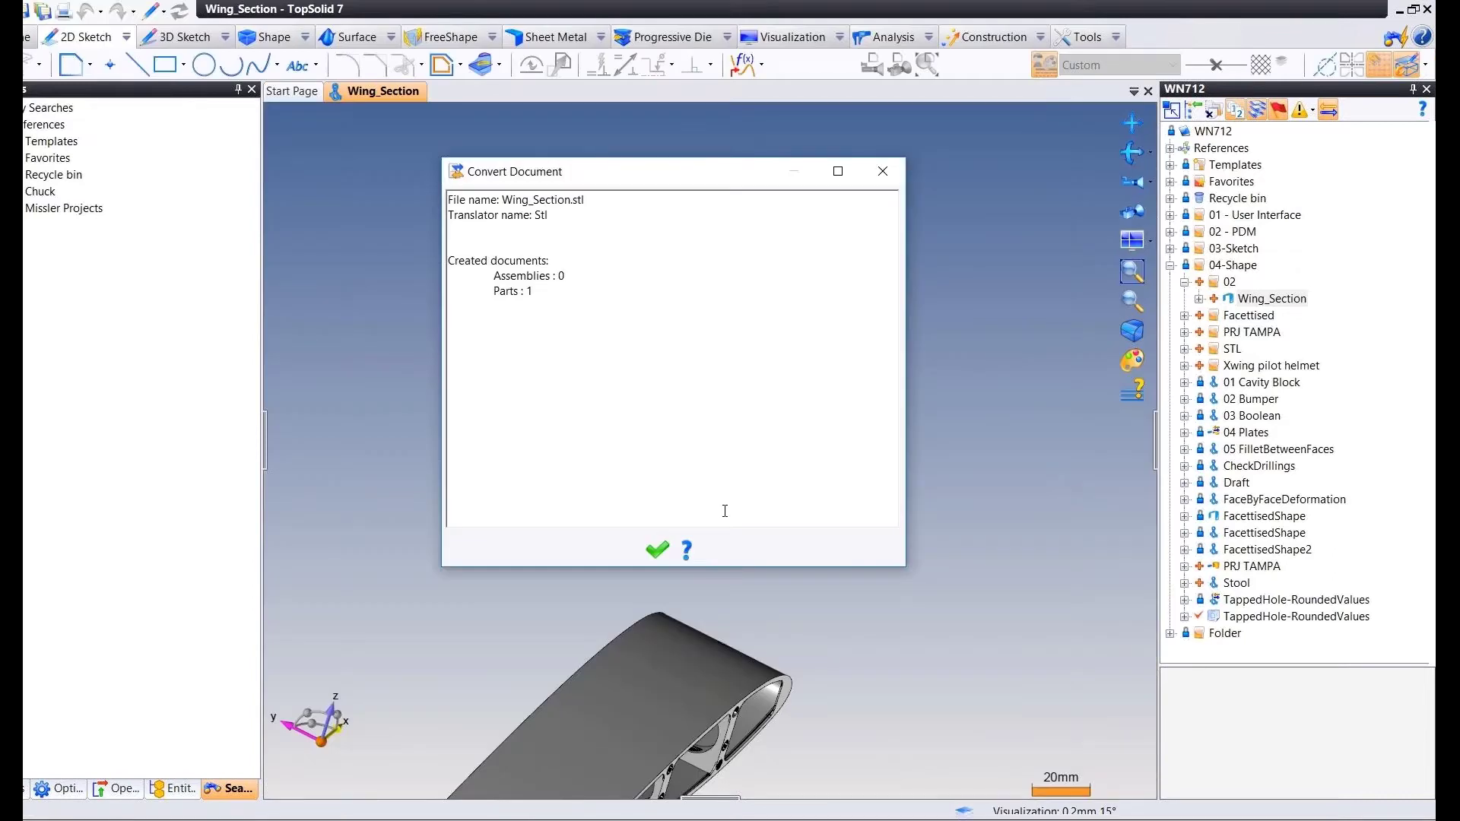
click(658, 547)
Collapse the project tree and turn on Facetted Shape Vertex Selection to display the wing section's mesh.
click(1155, 469)
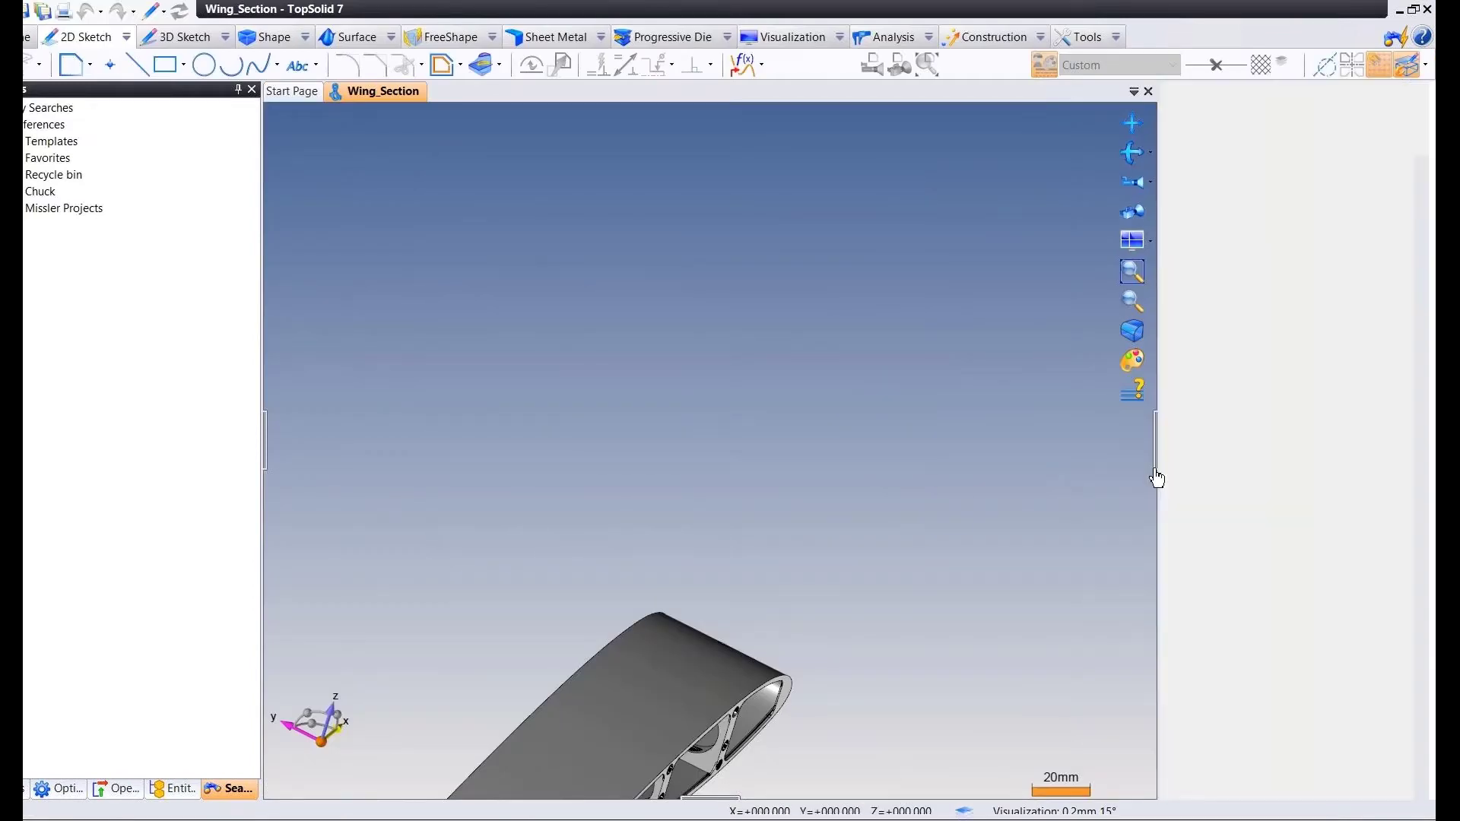
middle_drag(696, 494, 628, 484)
scroll(628, 484, up, 1)
scroll(526, 258, up, 1)
middle_drag(526, 258, 526, 189)
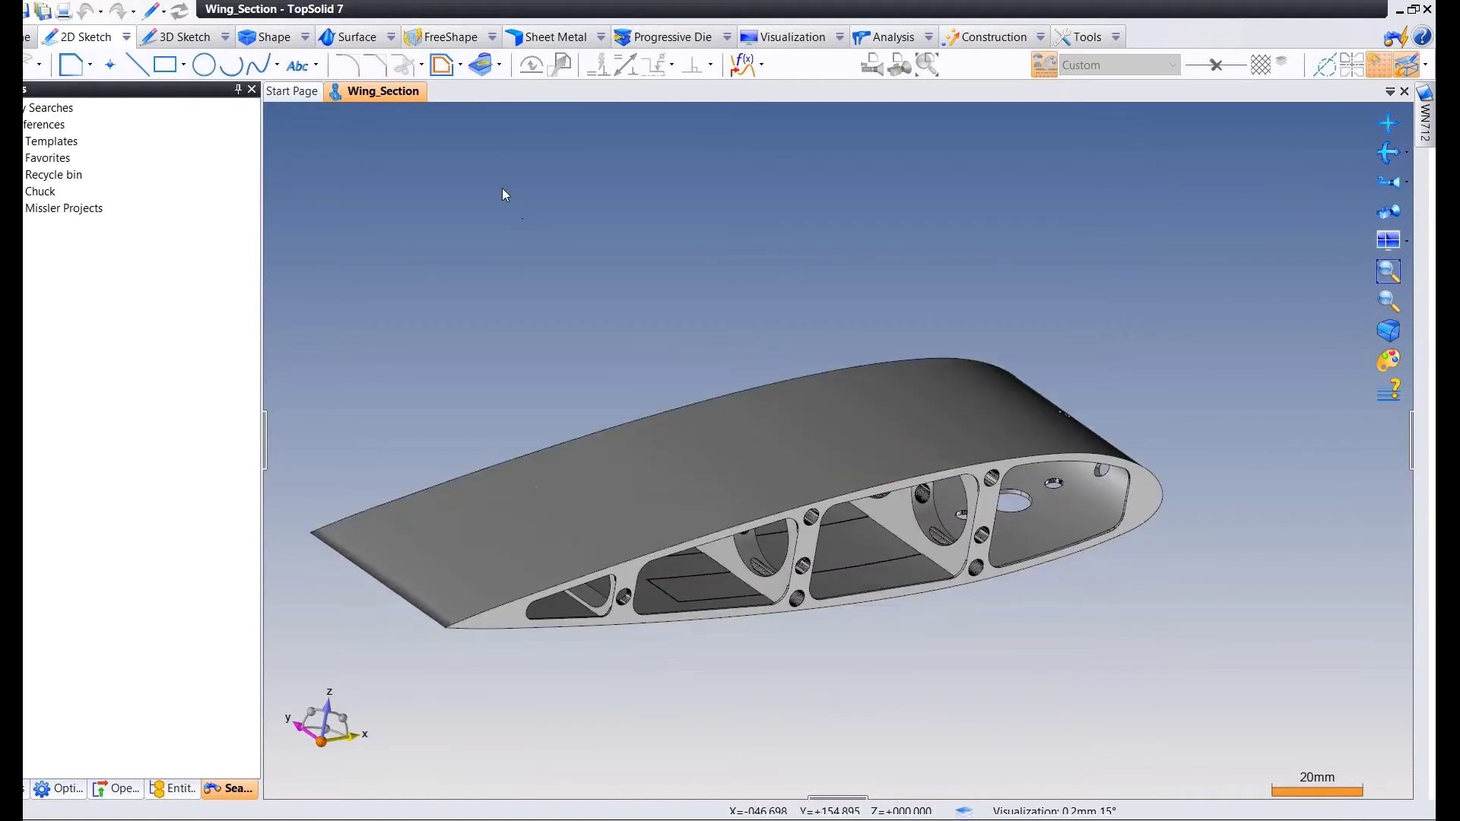
click(789, 39)
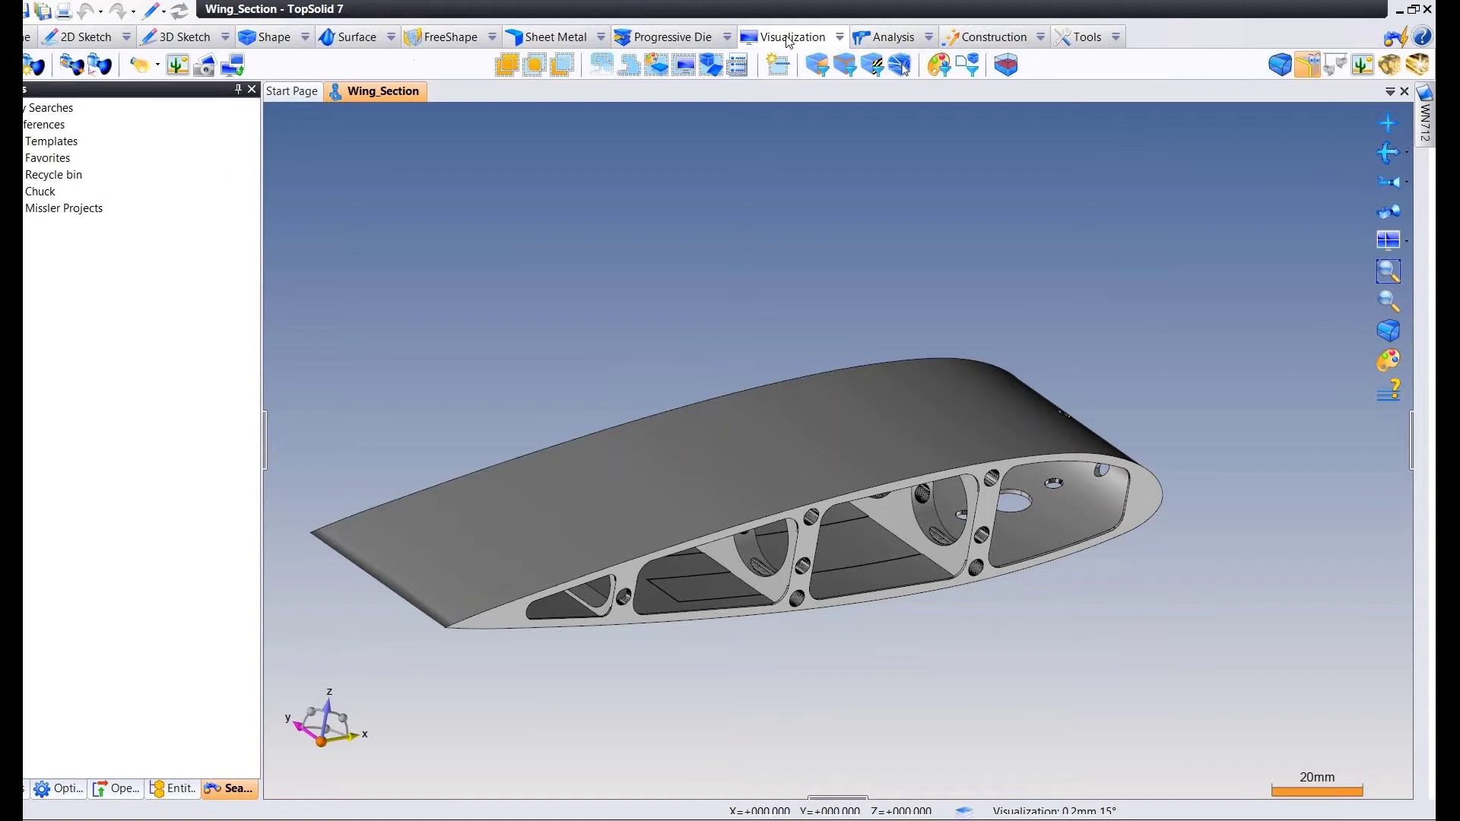
click(899, 65)
middle_drag(850, 191, 611, 291)
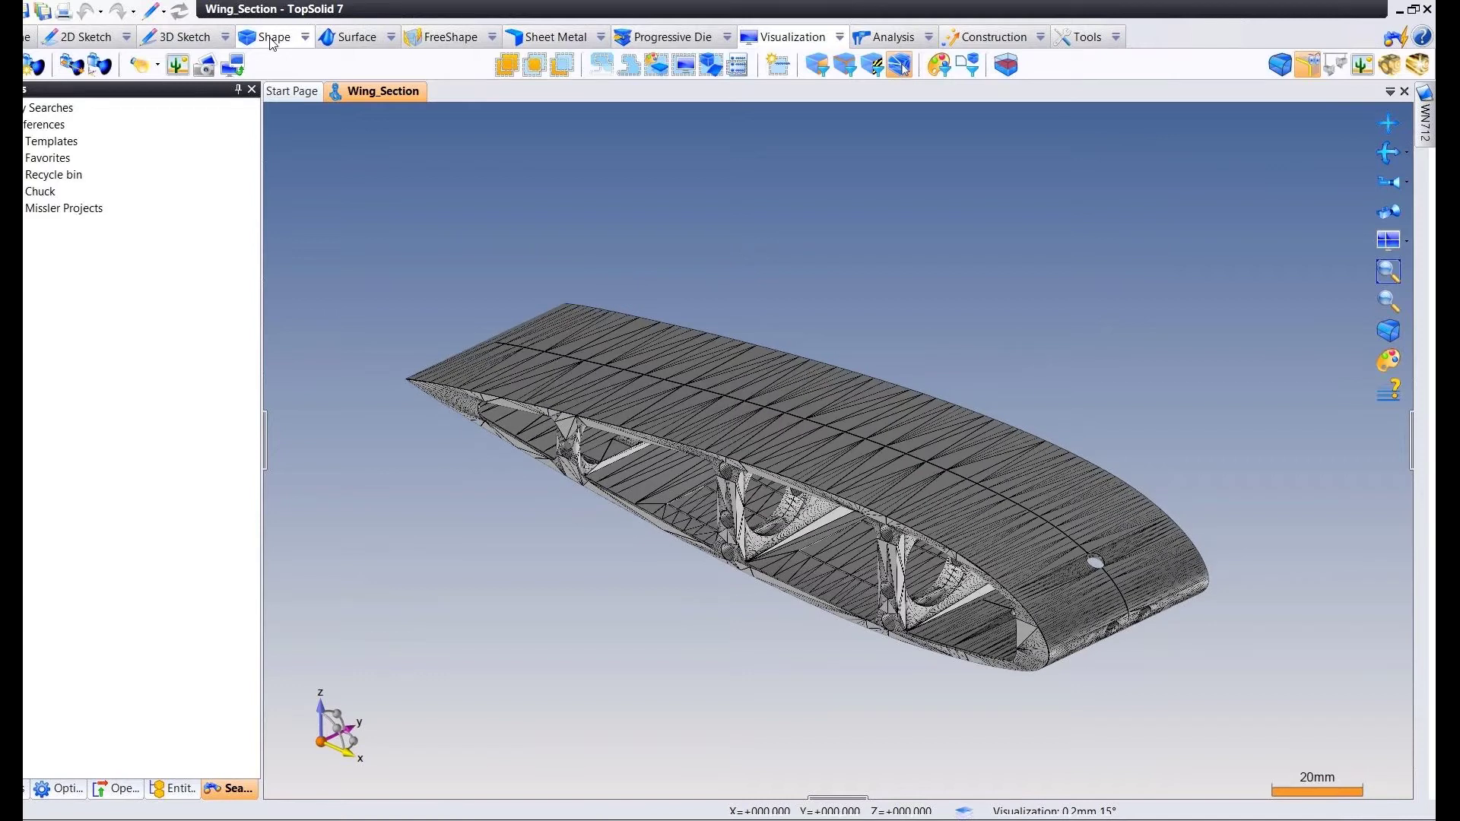
Mirror and unite the wing section with a Pattern Union, using a Symmetrical Pattern about its open, ribbed end face.
click(271, 38)
click(247, 65)
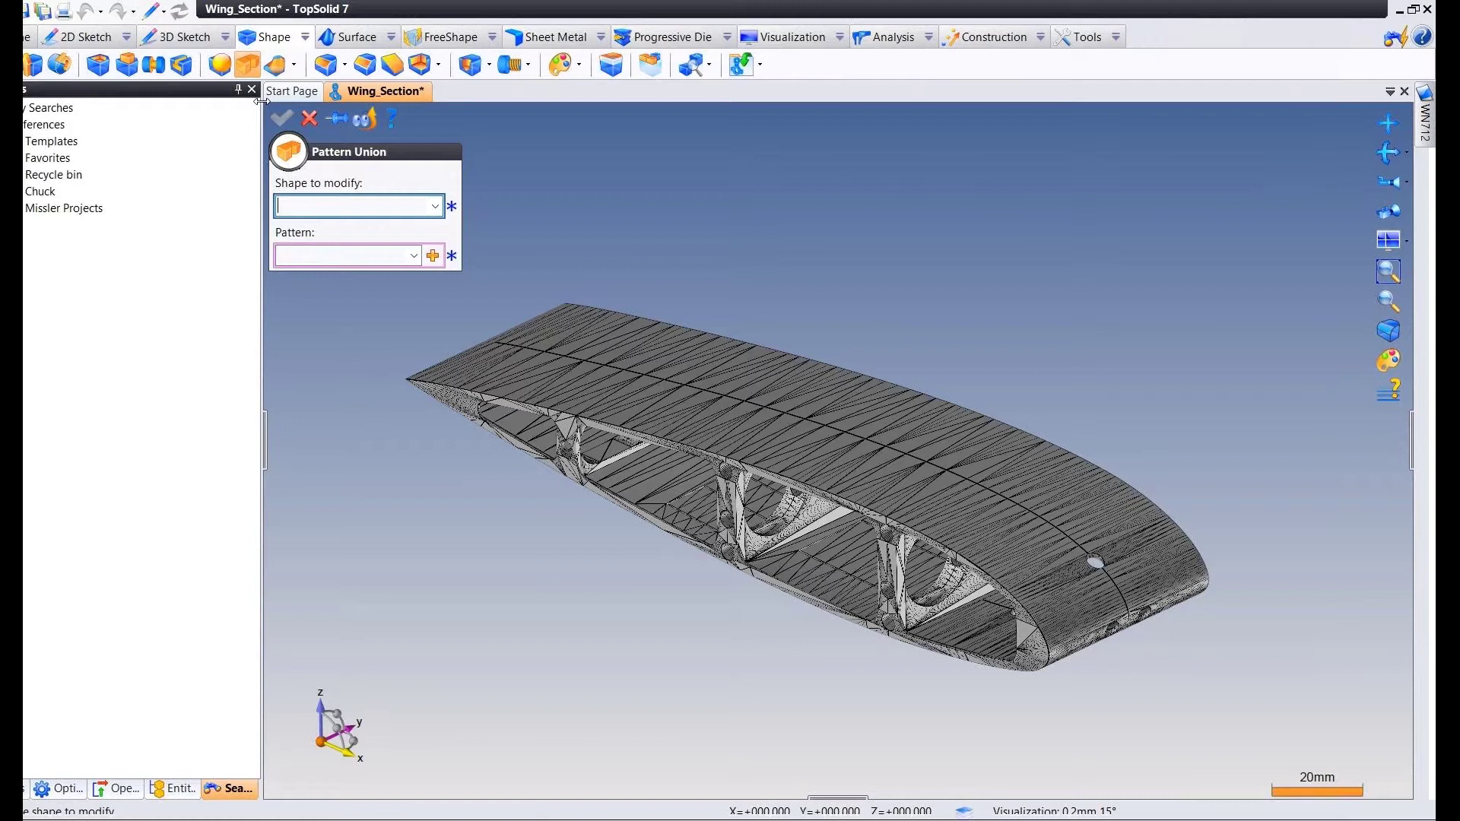
click(532, 366)
click(432, 256)
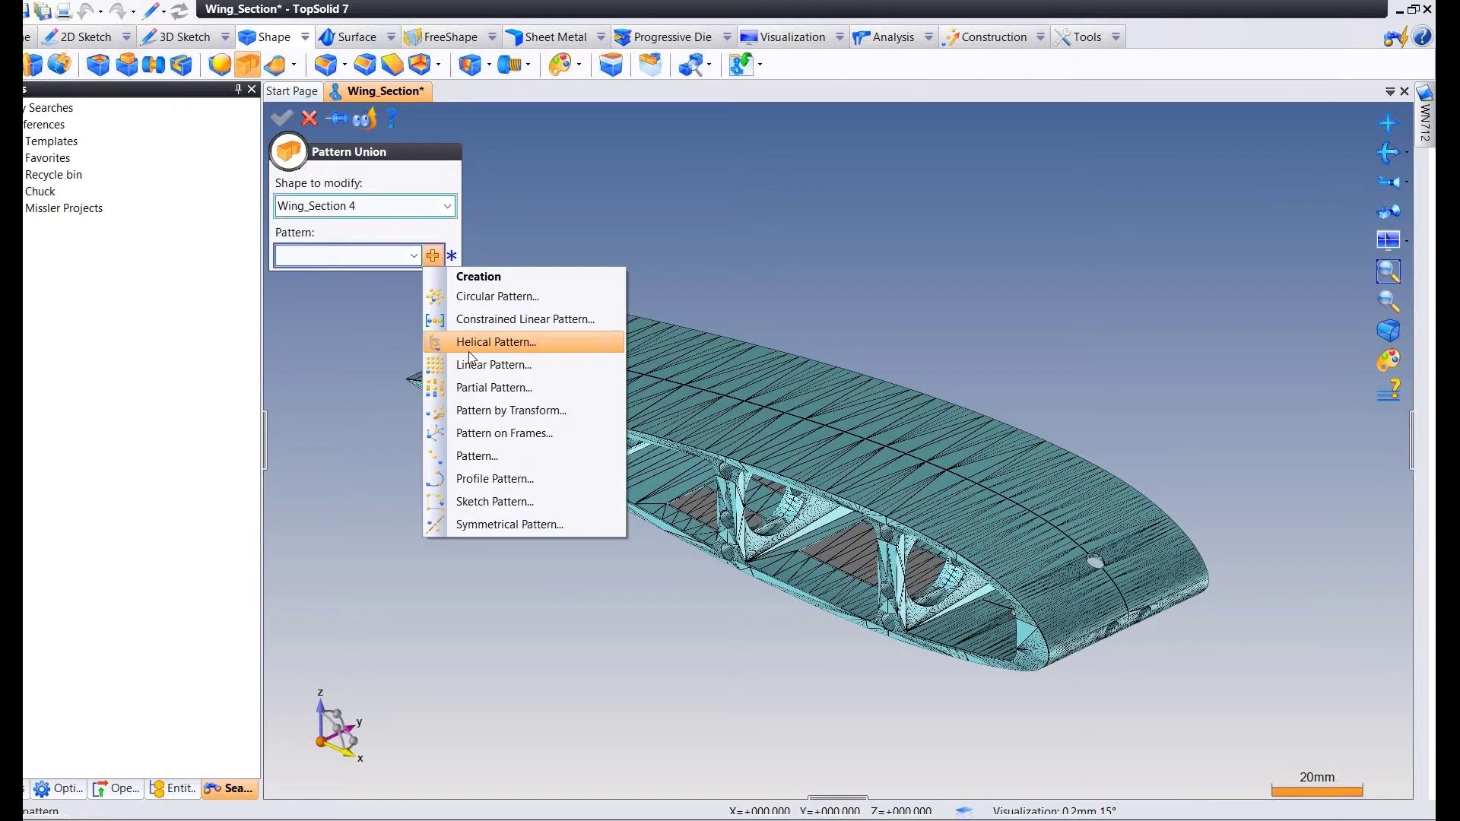
click(487, 524)
click(458, 510)
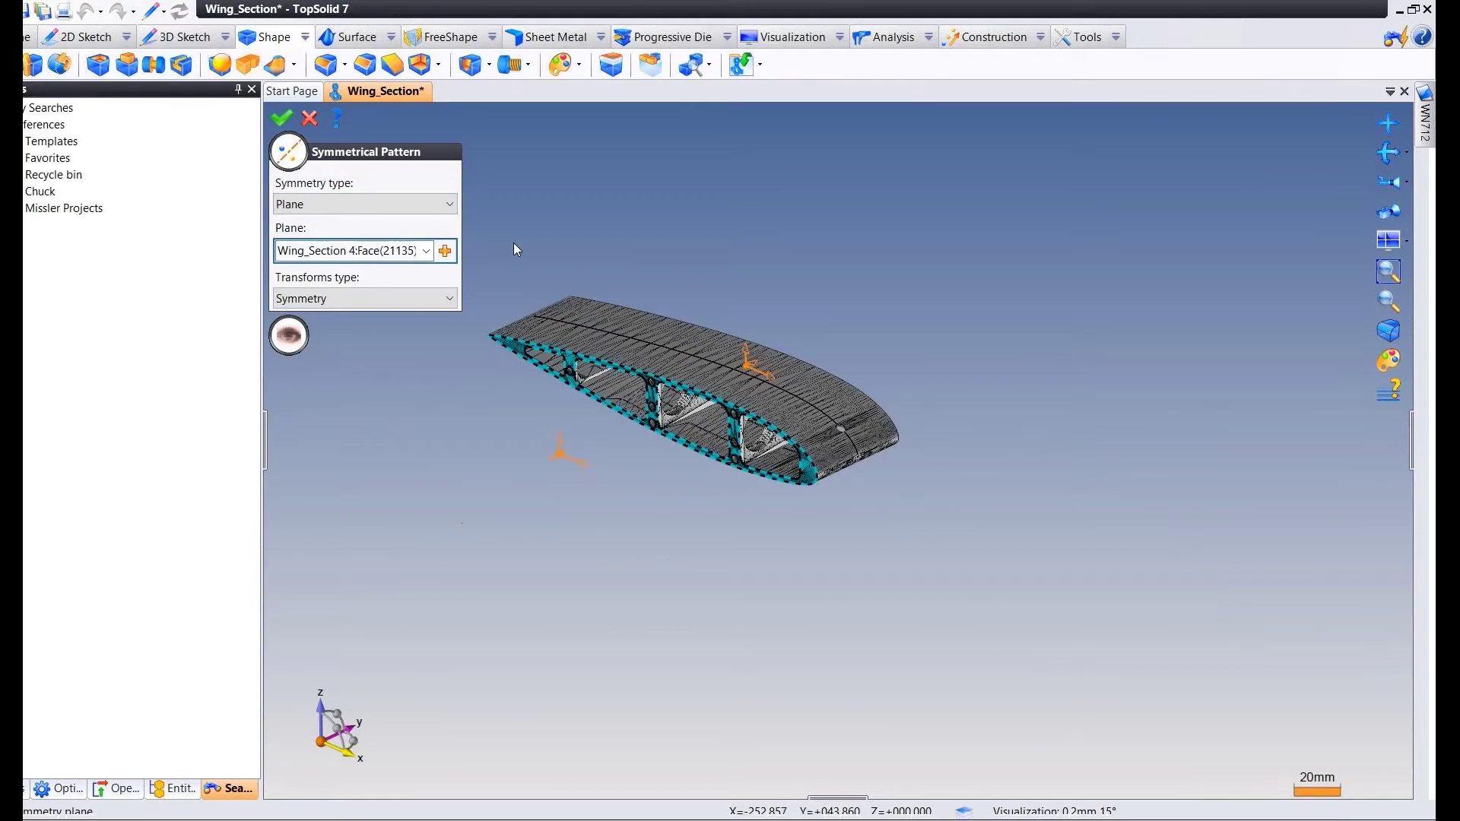
key(Return)
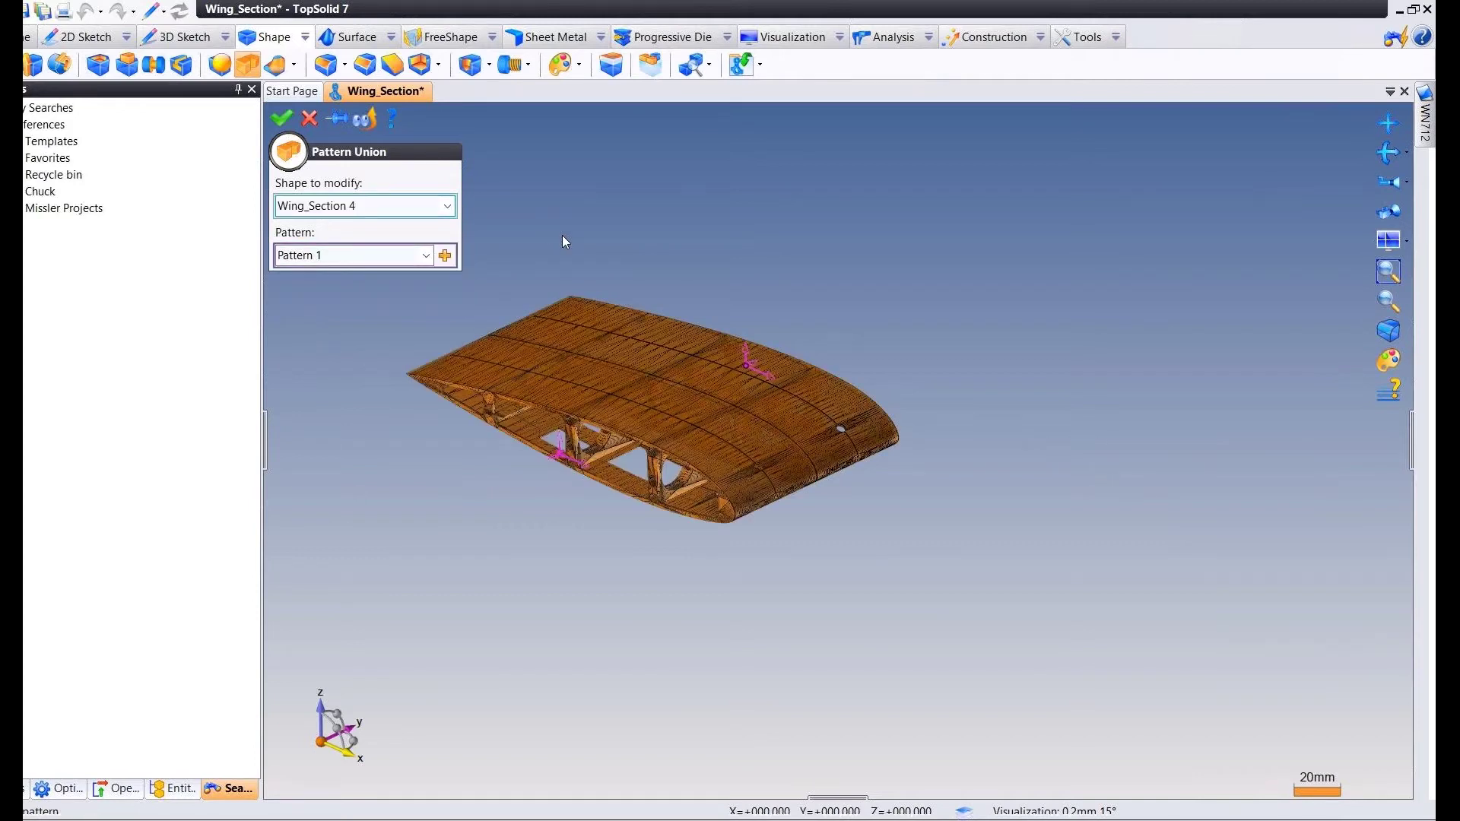
key(Return)
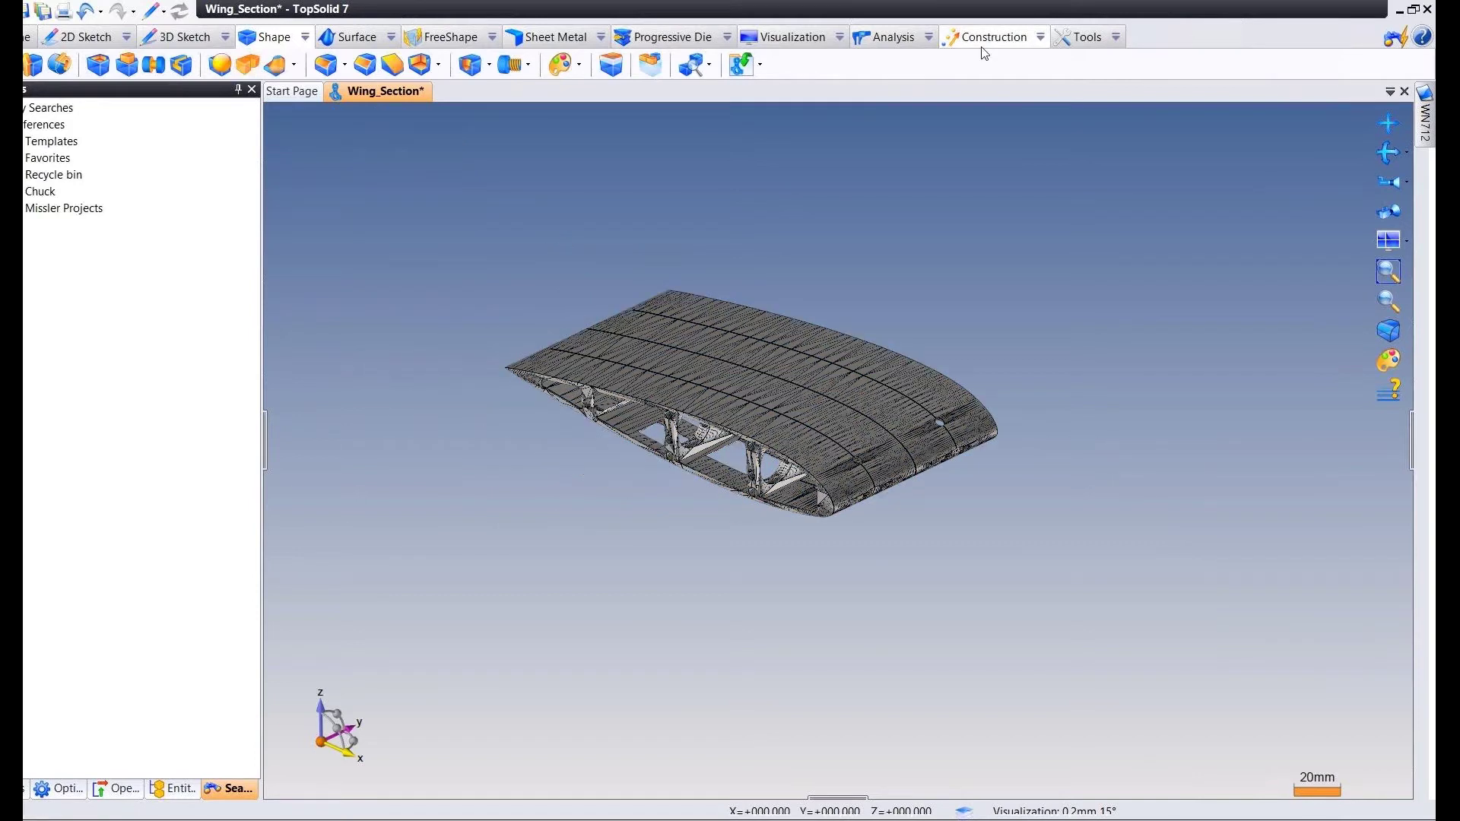
Create a plane offset 50 mm from the Absolute XY Plane.
click(983, 44)
click(392, 65)
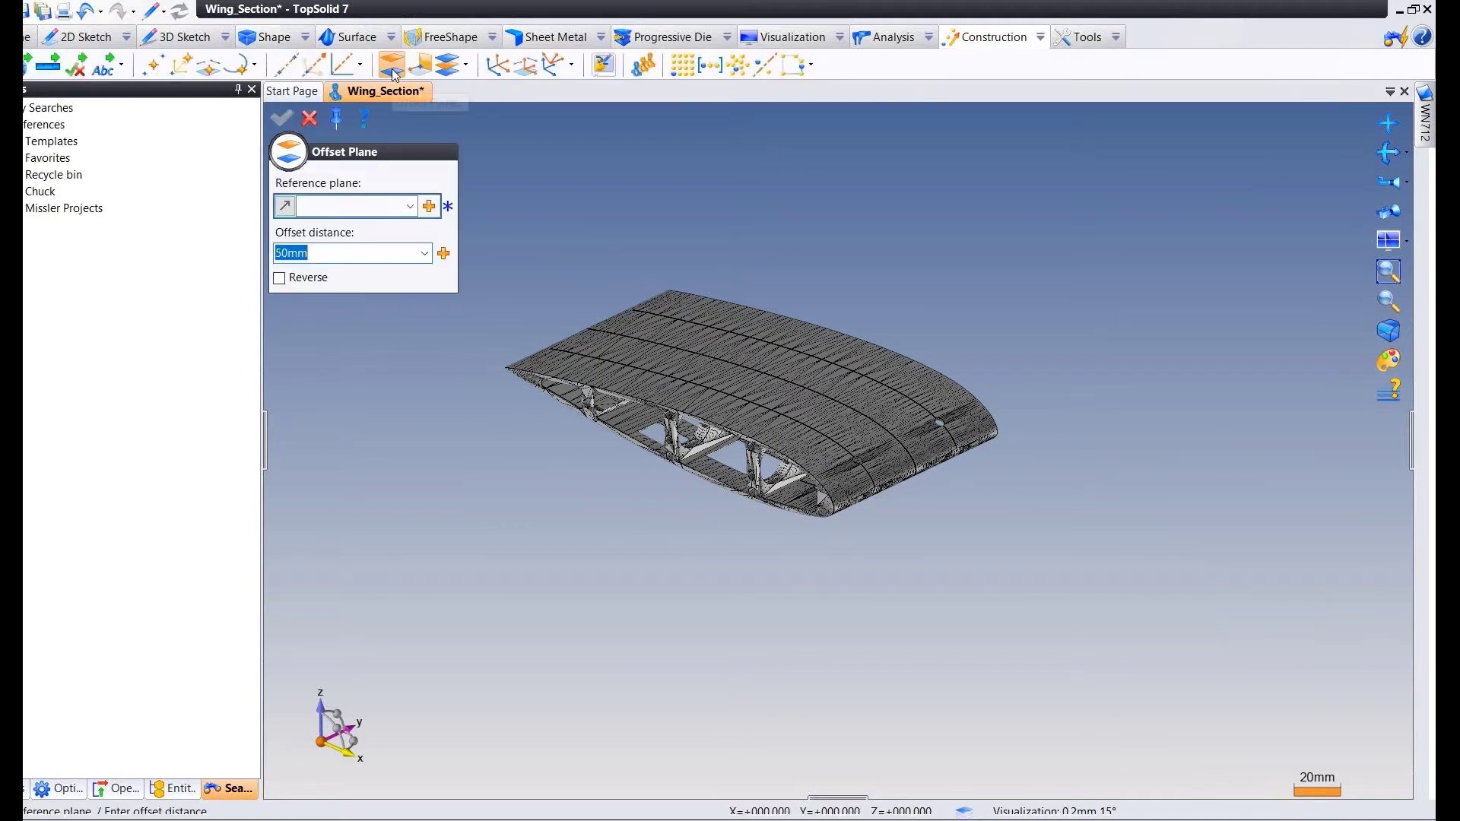
click(410, 206)
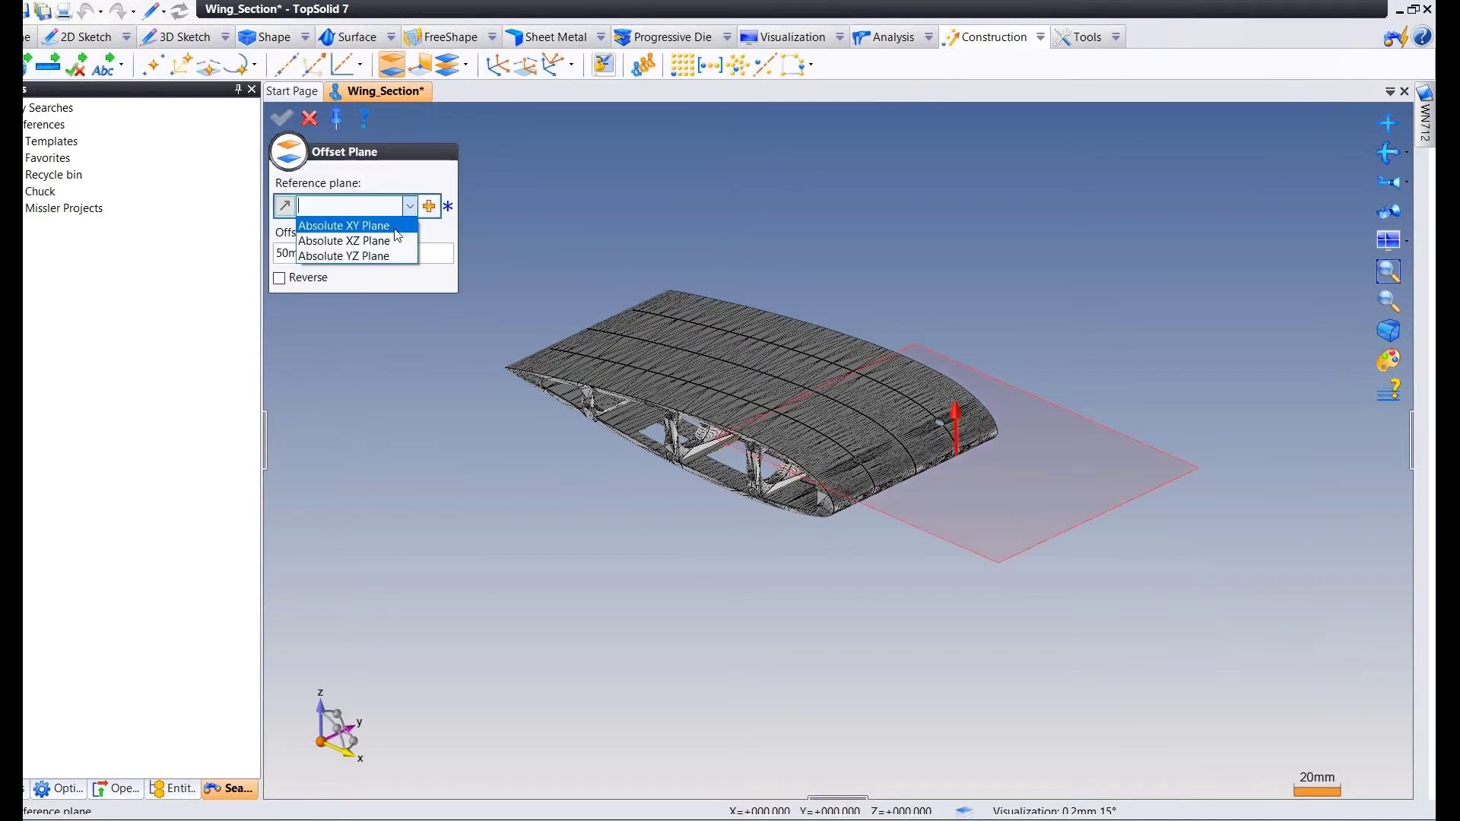
click(396, 227)
key(Return)
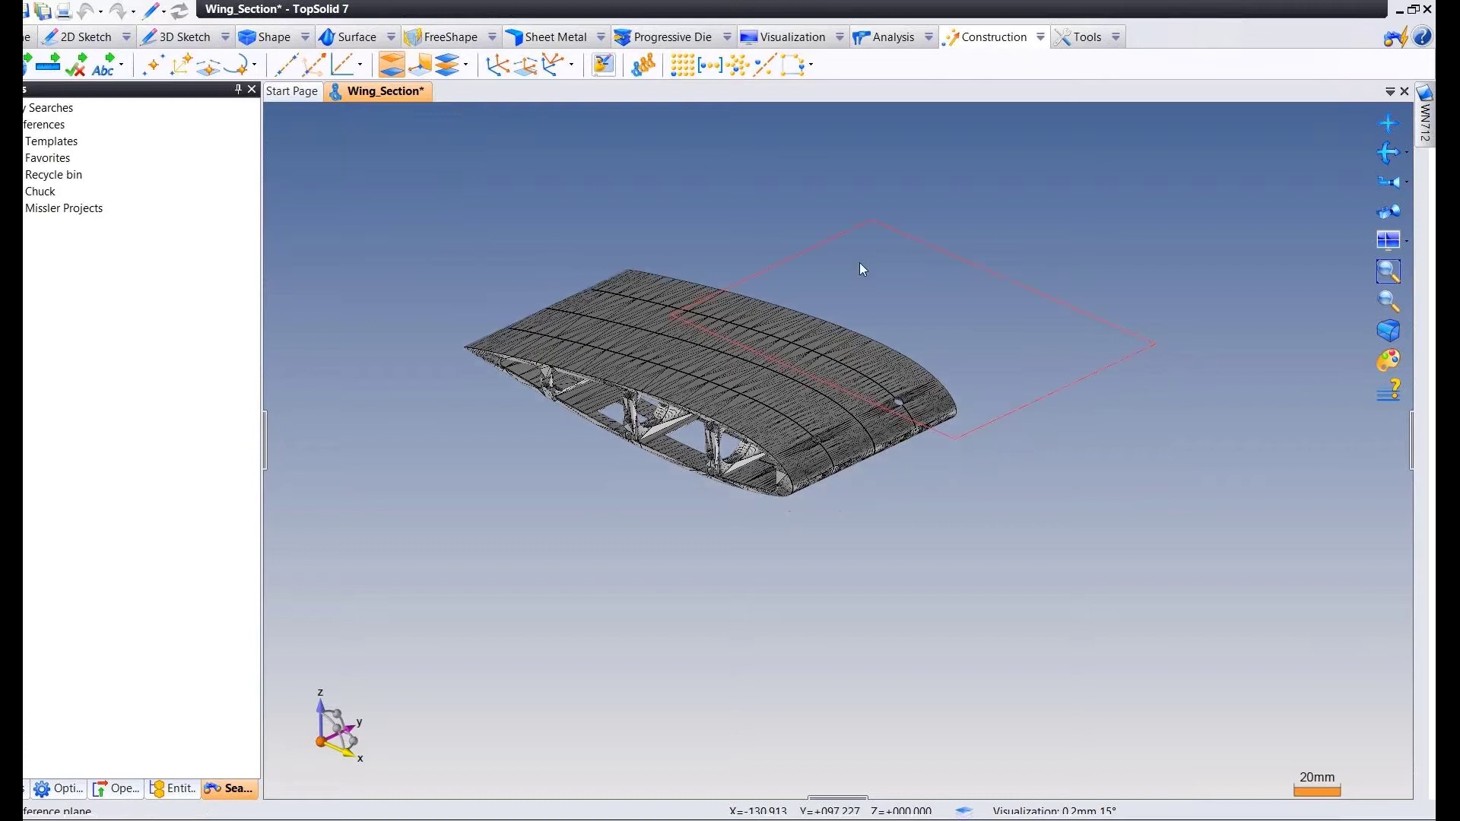
Sketch an axis-parallel rectangle with rounded corners on the offset plane, above the rear part of the wing section.
right_click(859, 264)
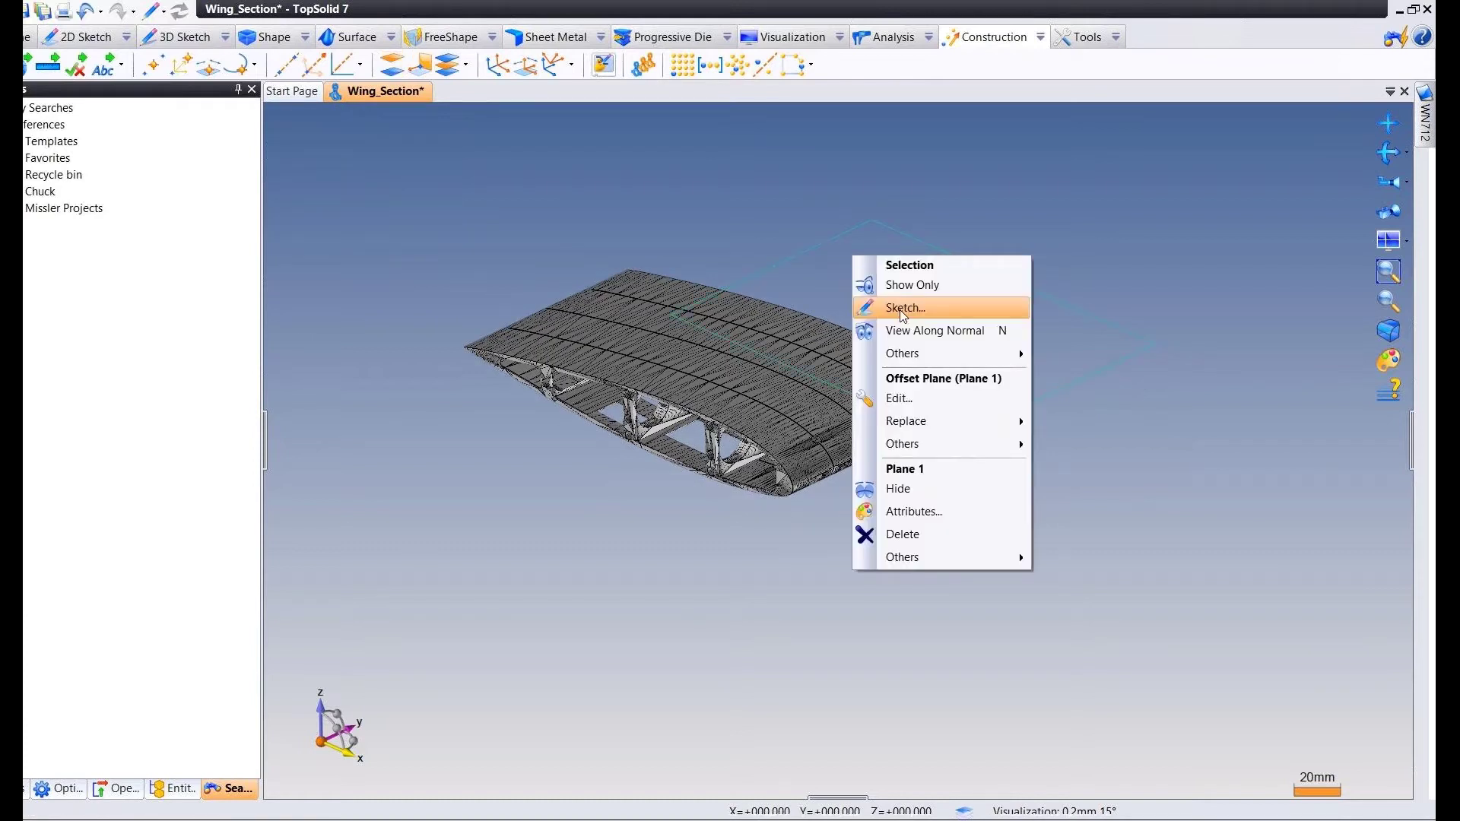
click(903, 308)
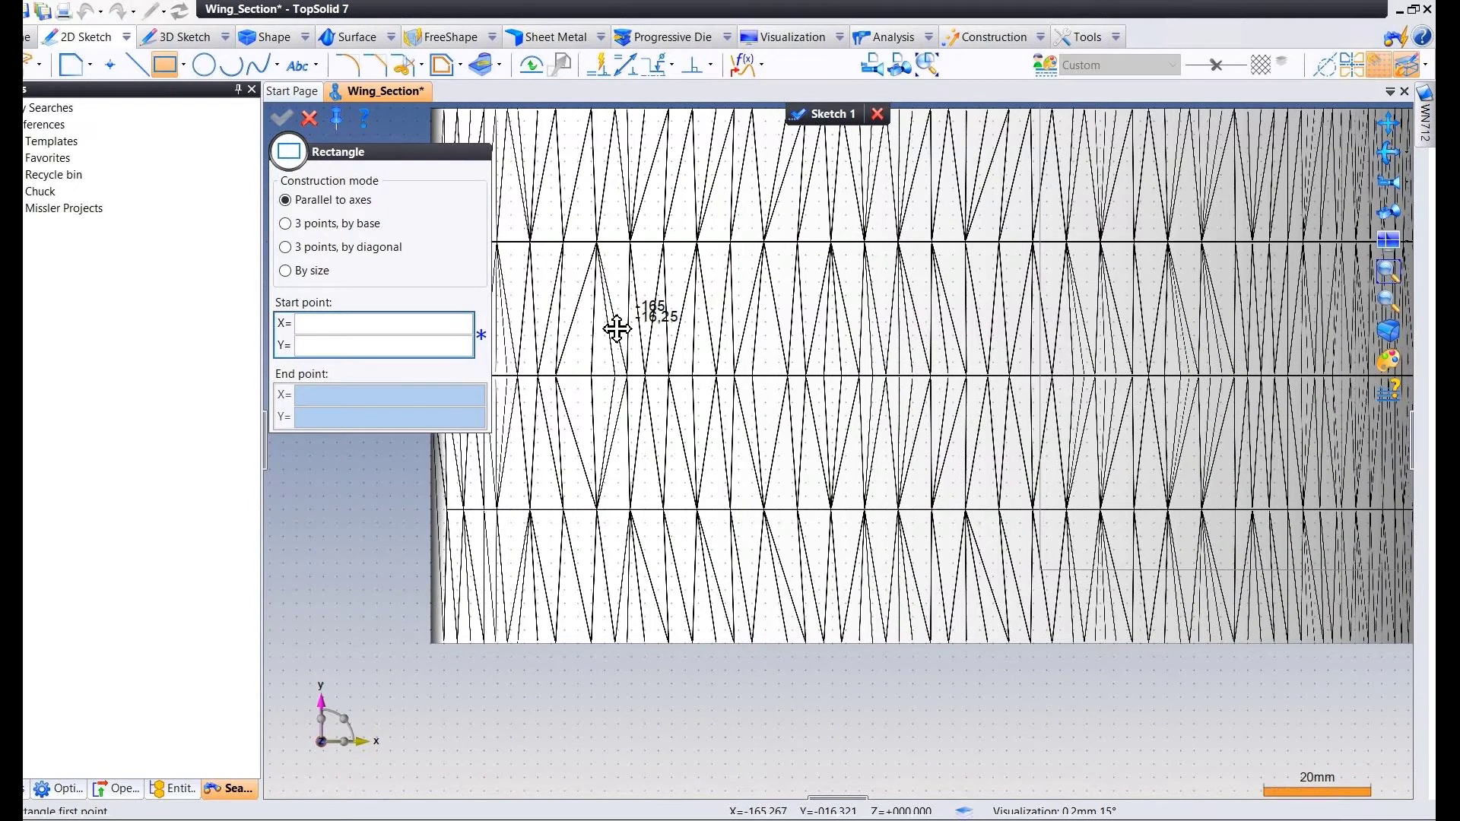
scroll(617, 328, up, 1)
click(606, 281)
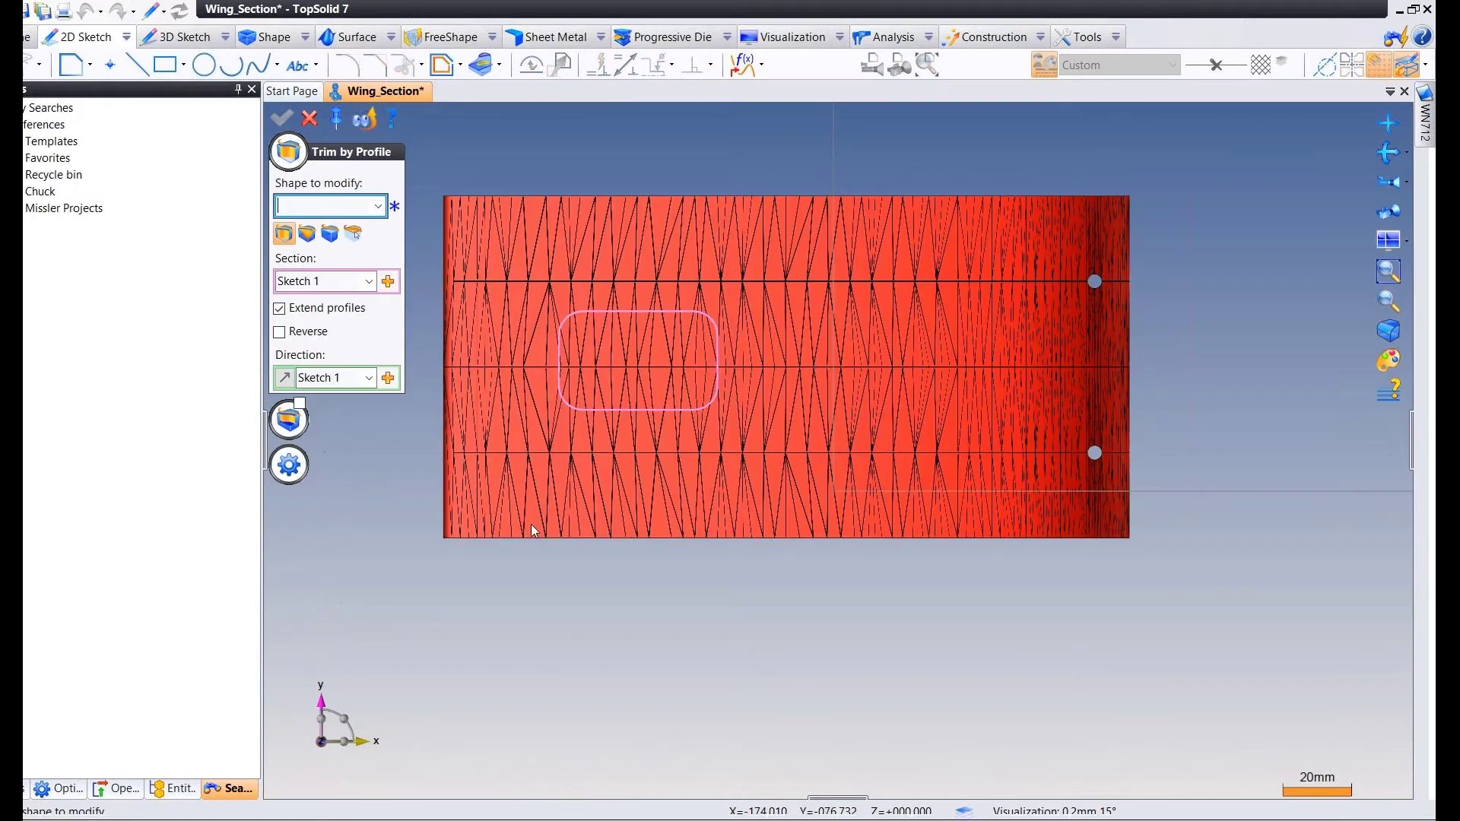
Cut the rounded rectangle through the wing section's skin with Trim by Profile, keeping Extend profiles enabled.
click(533, 530)
middle_drag(533, 530, 492, 517)
right_click(387, 491)
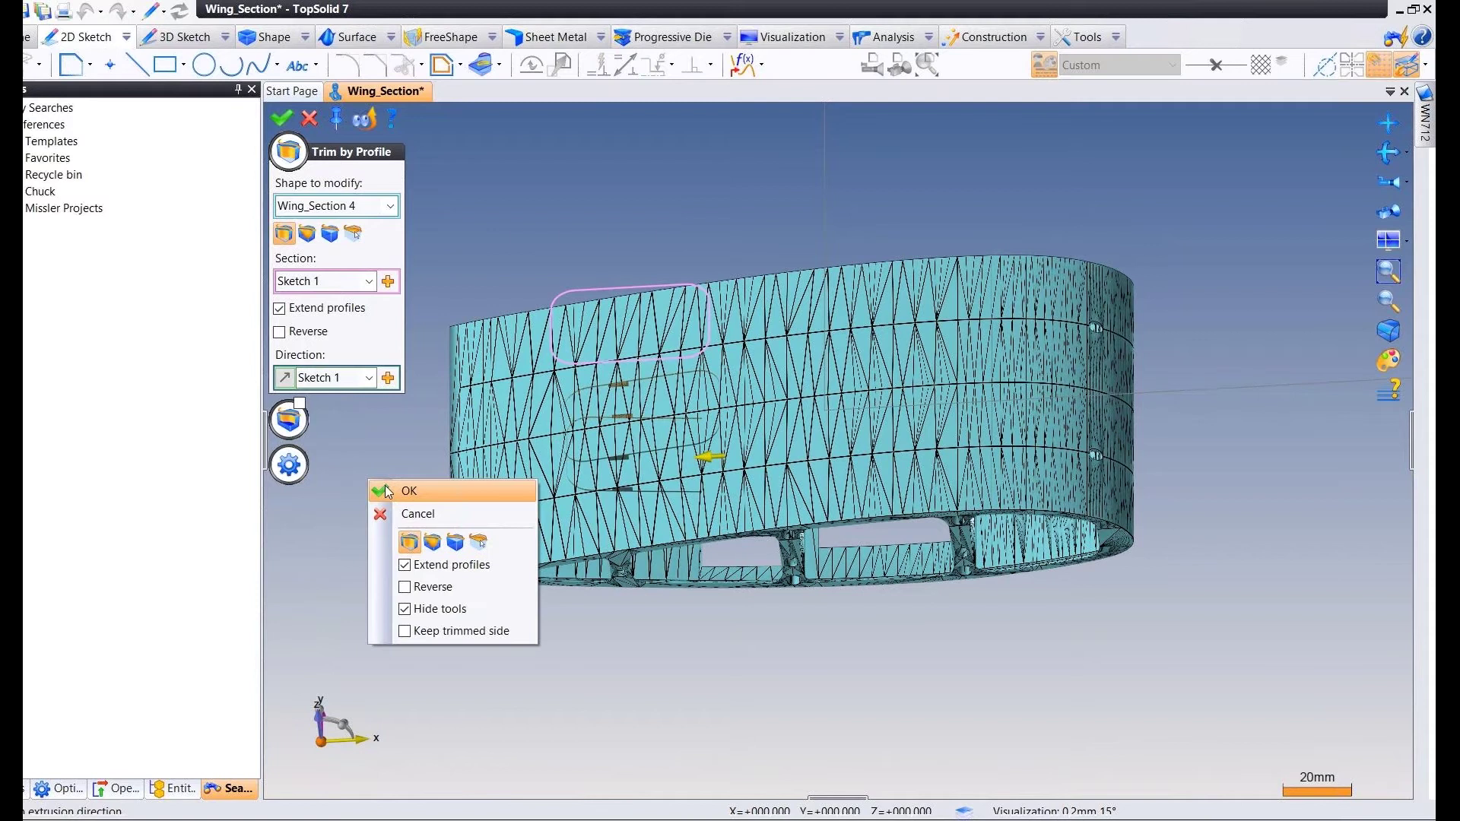
click(388, 492)
right_drag(392, 487, 536, 442)
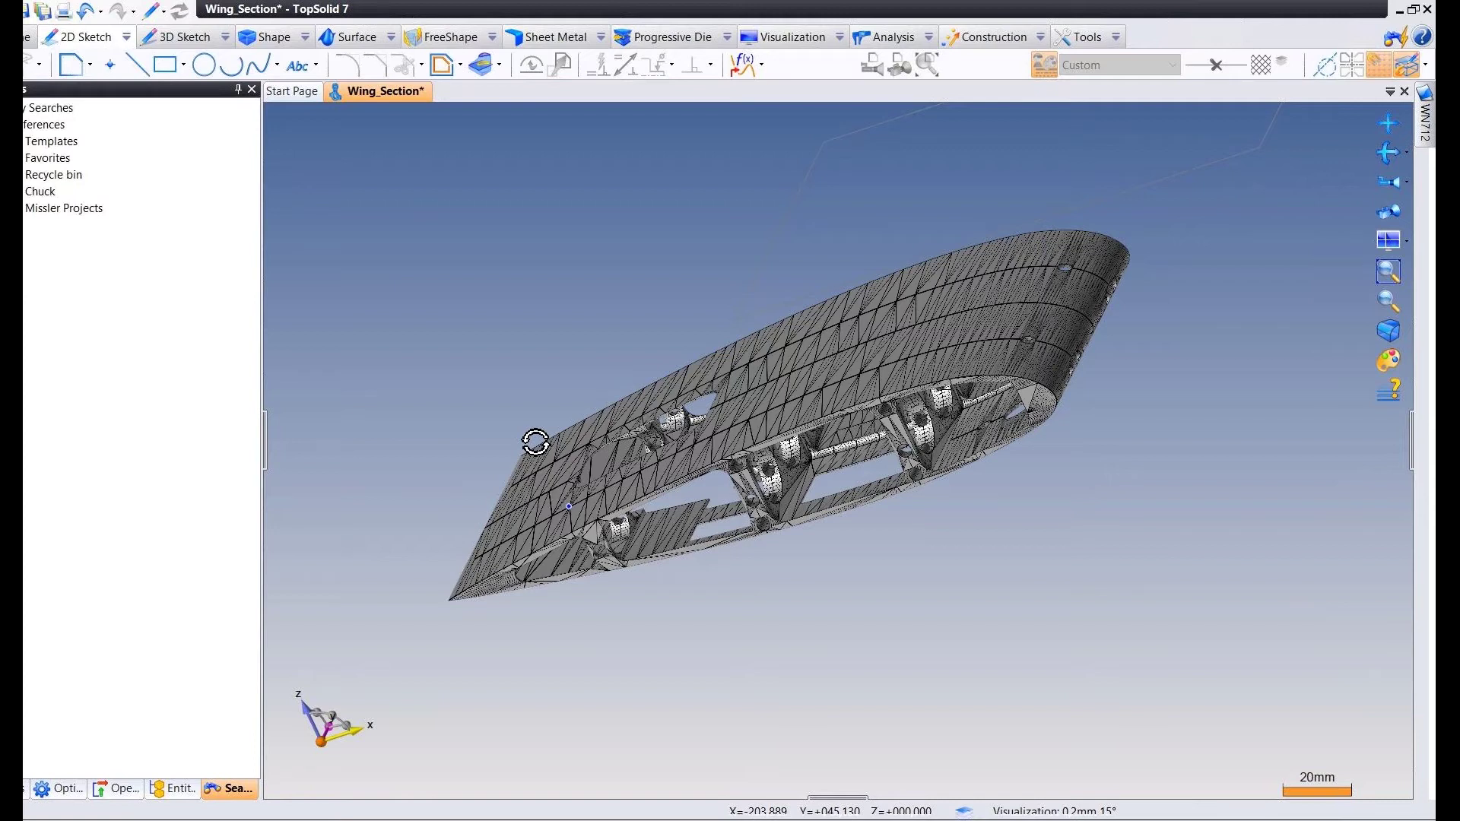
right_drag(536, 442, 598, 441)
scroll(597, 441, up, 3)
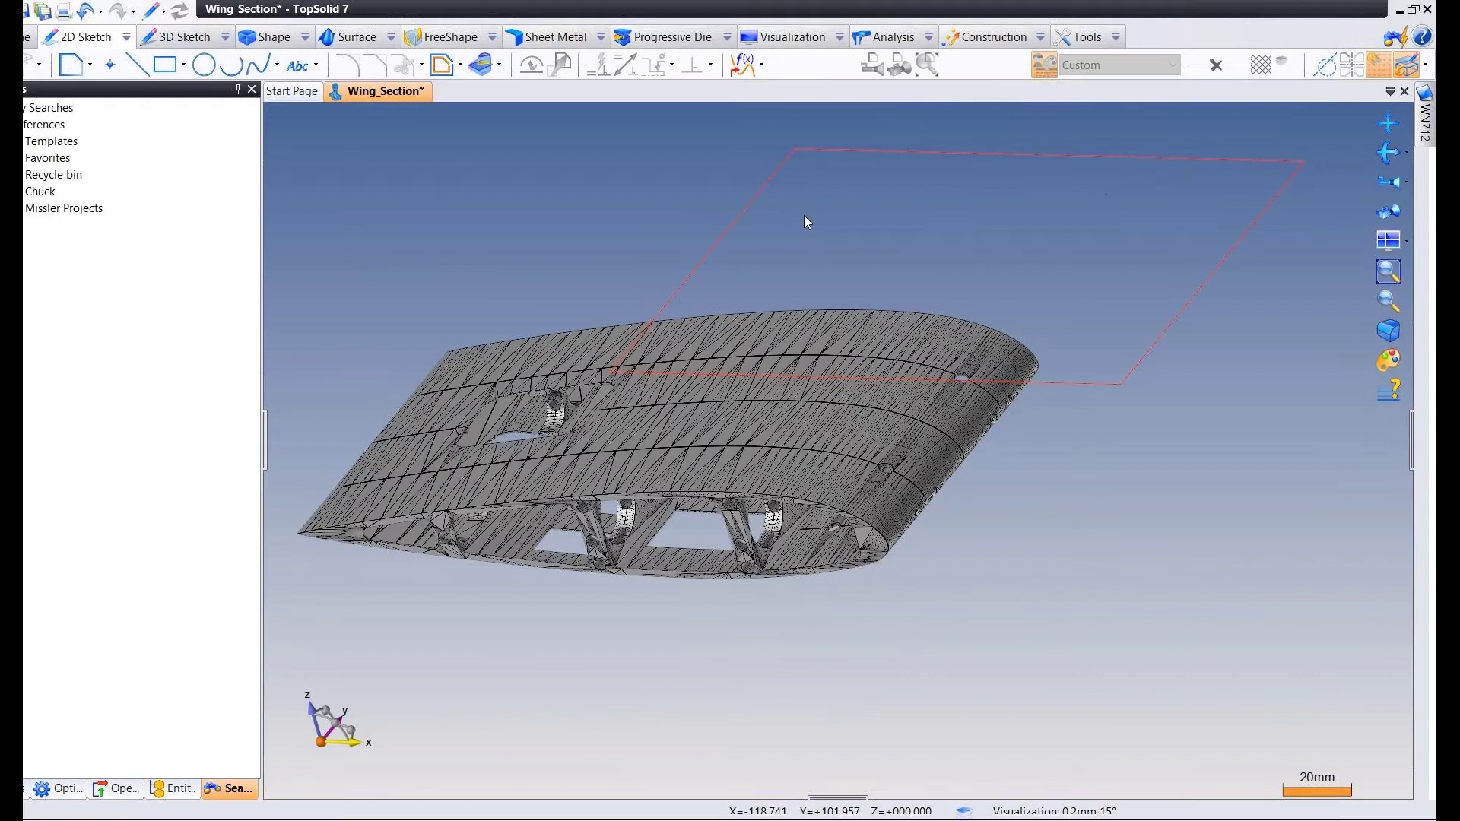
Sketch three small circles in a row across the wing's width on the offset plane.
click(805, 217)
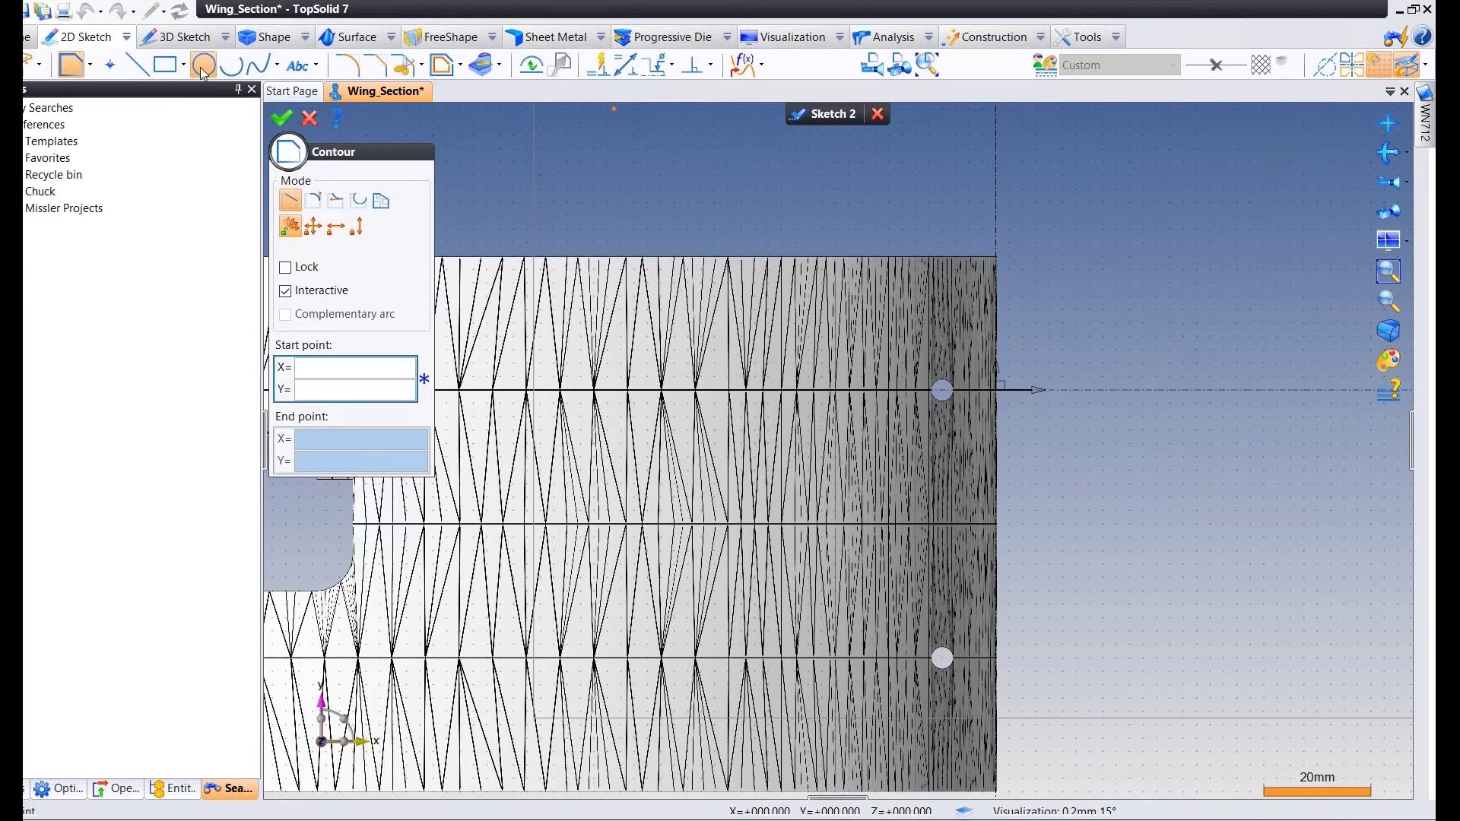
click(204, 65)
scroll(712, 370, up, 2)
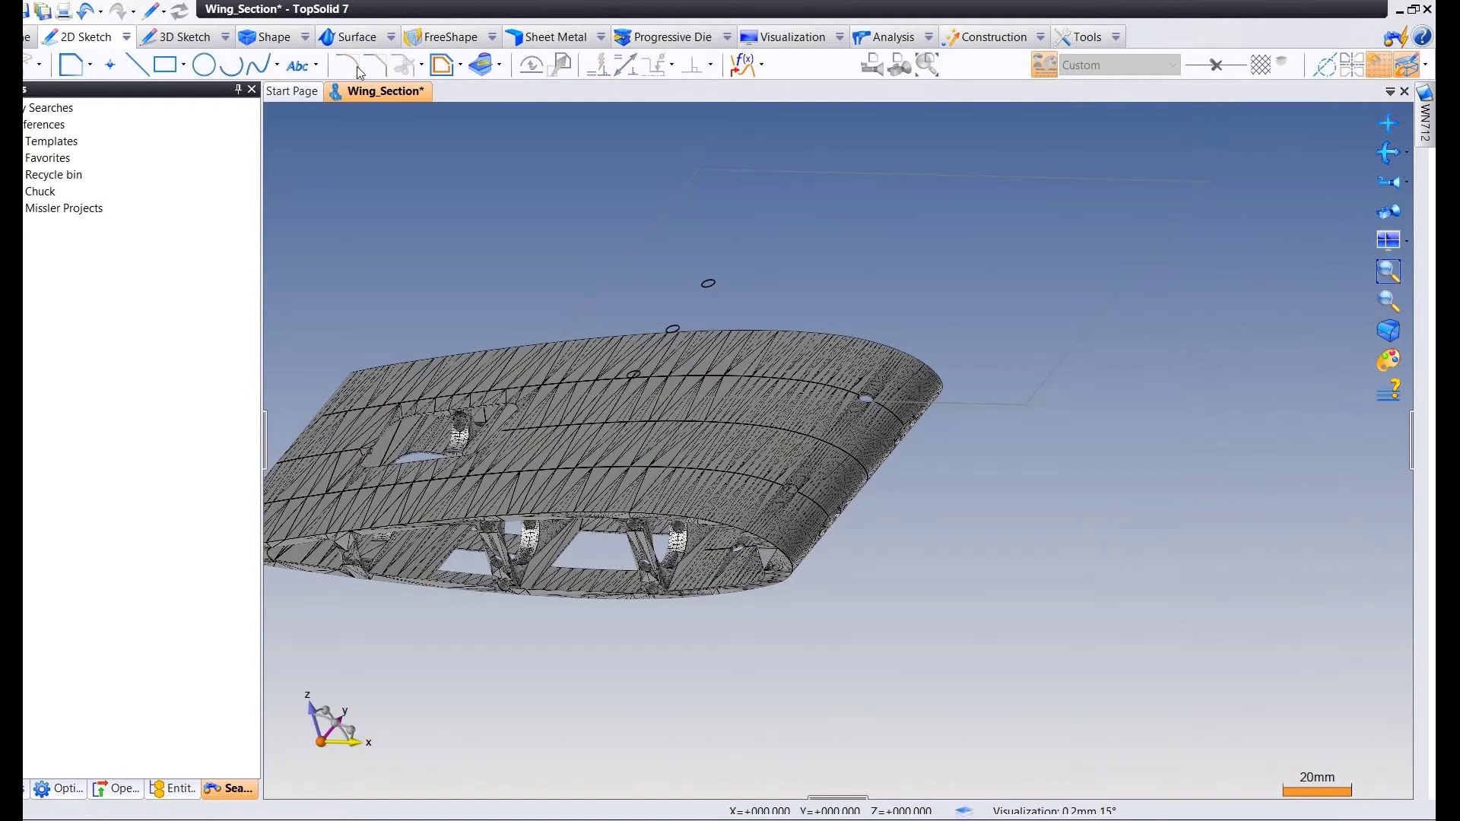
Drill 4 mm holes through the wing section at the three sketched circles with a Drilling Group.
click(274, 38)
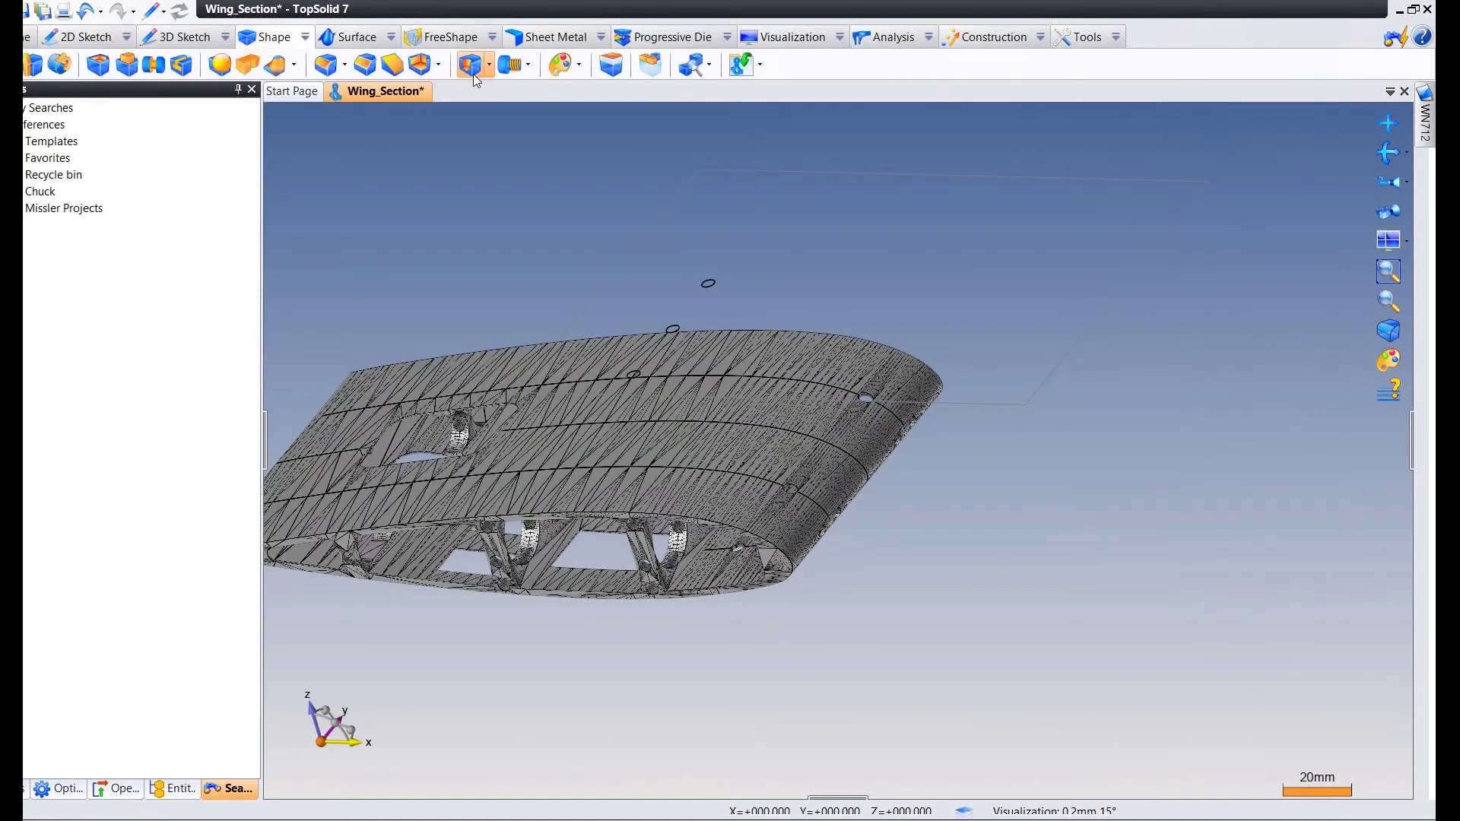
click(471, 66)
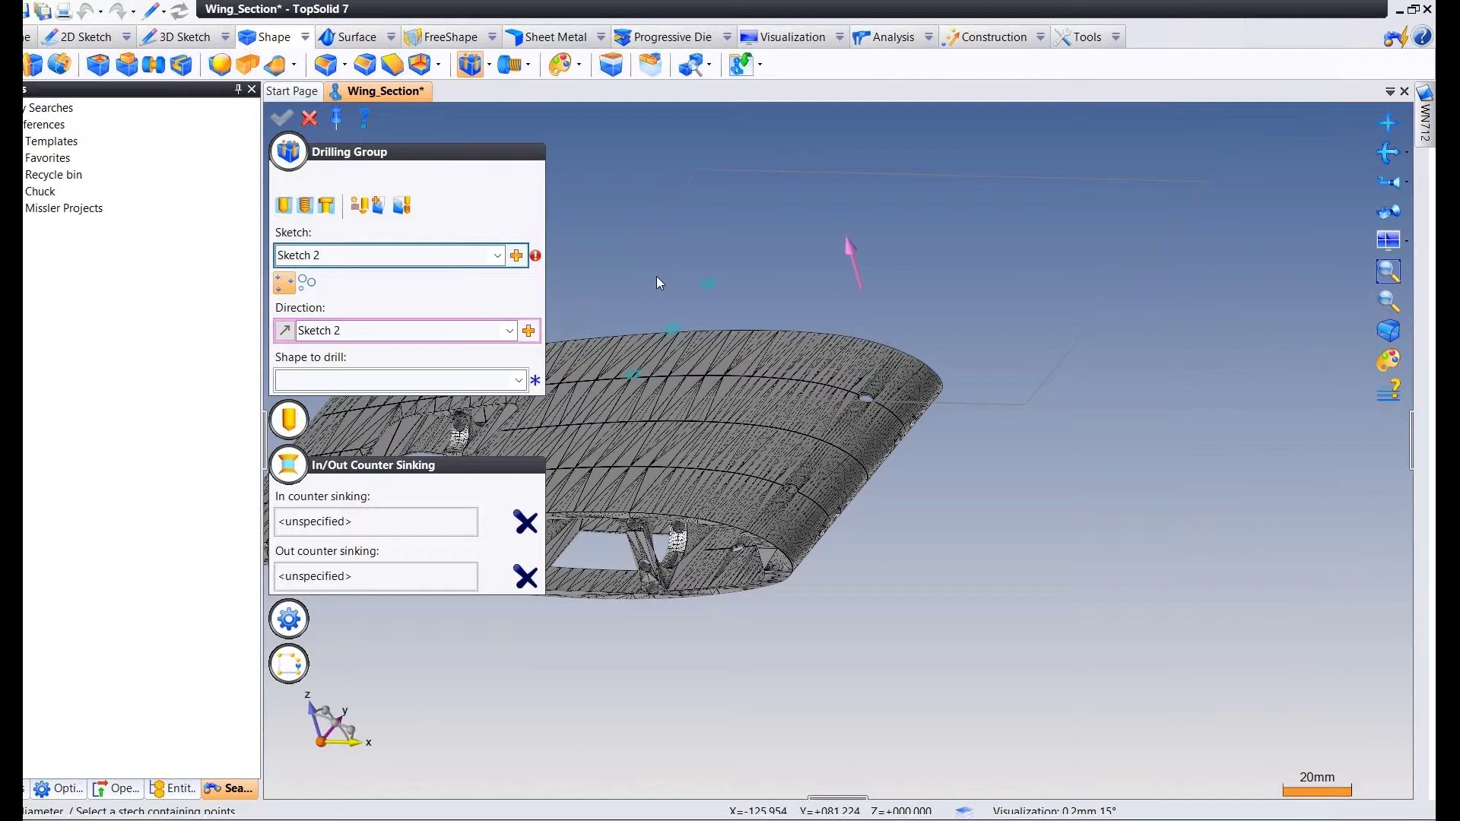
middle_drag(658, 283, 577, 263)
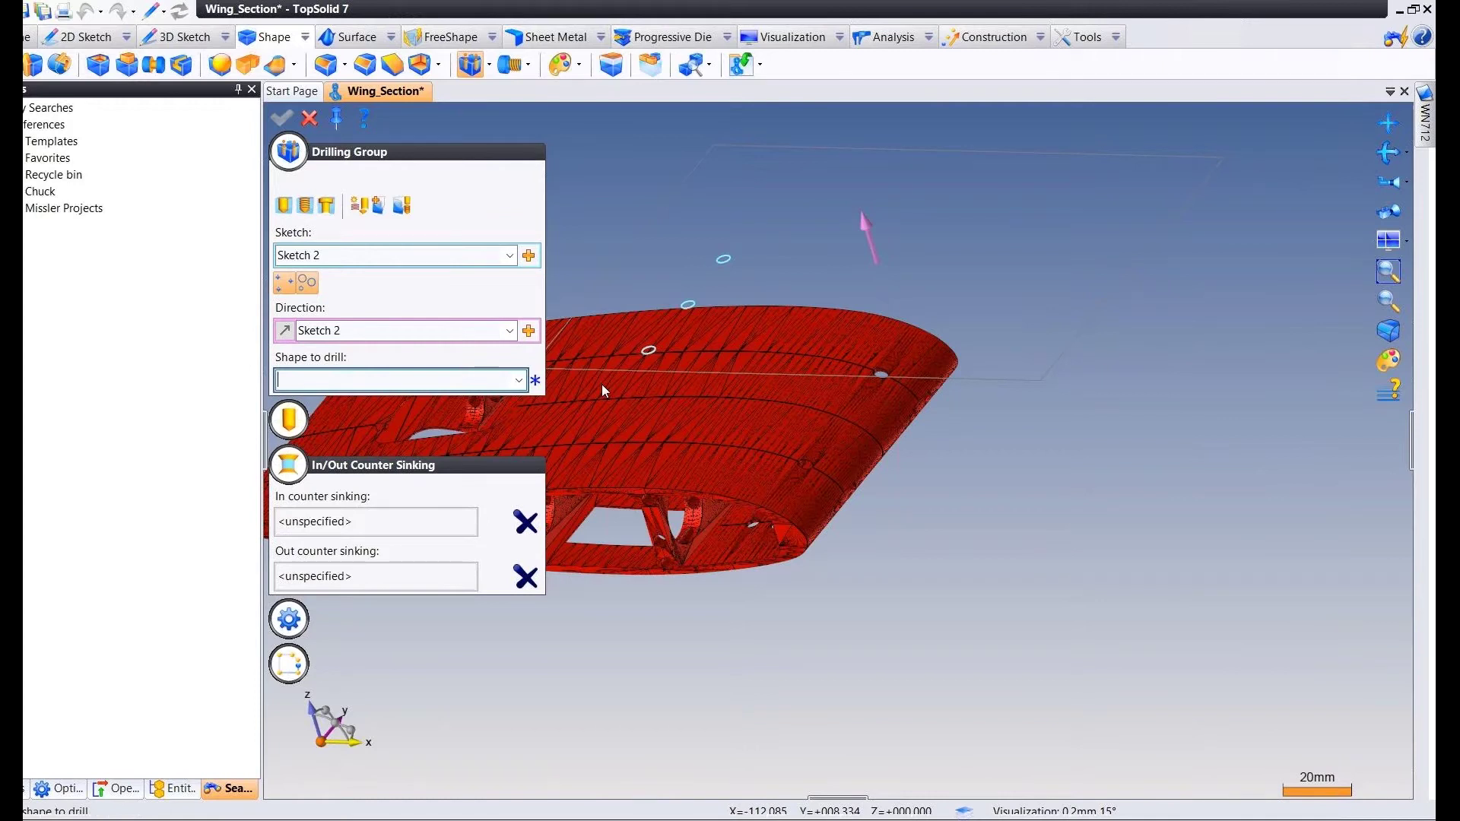
click(601, 385)
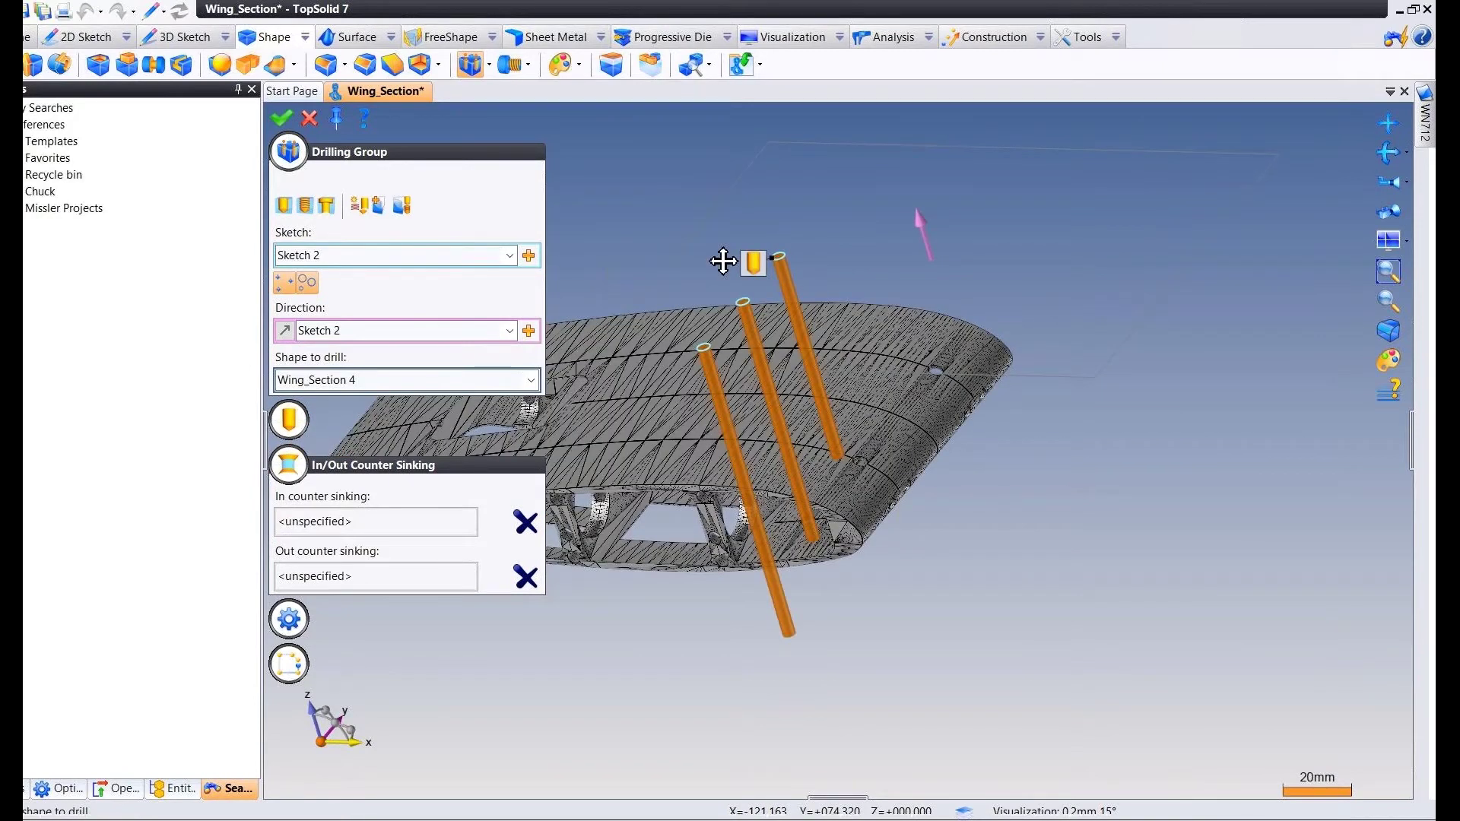
click(296, 422)
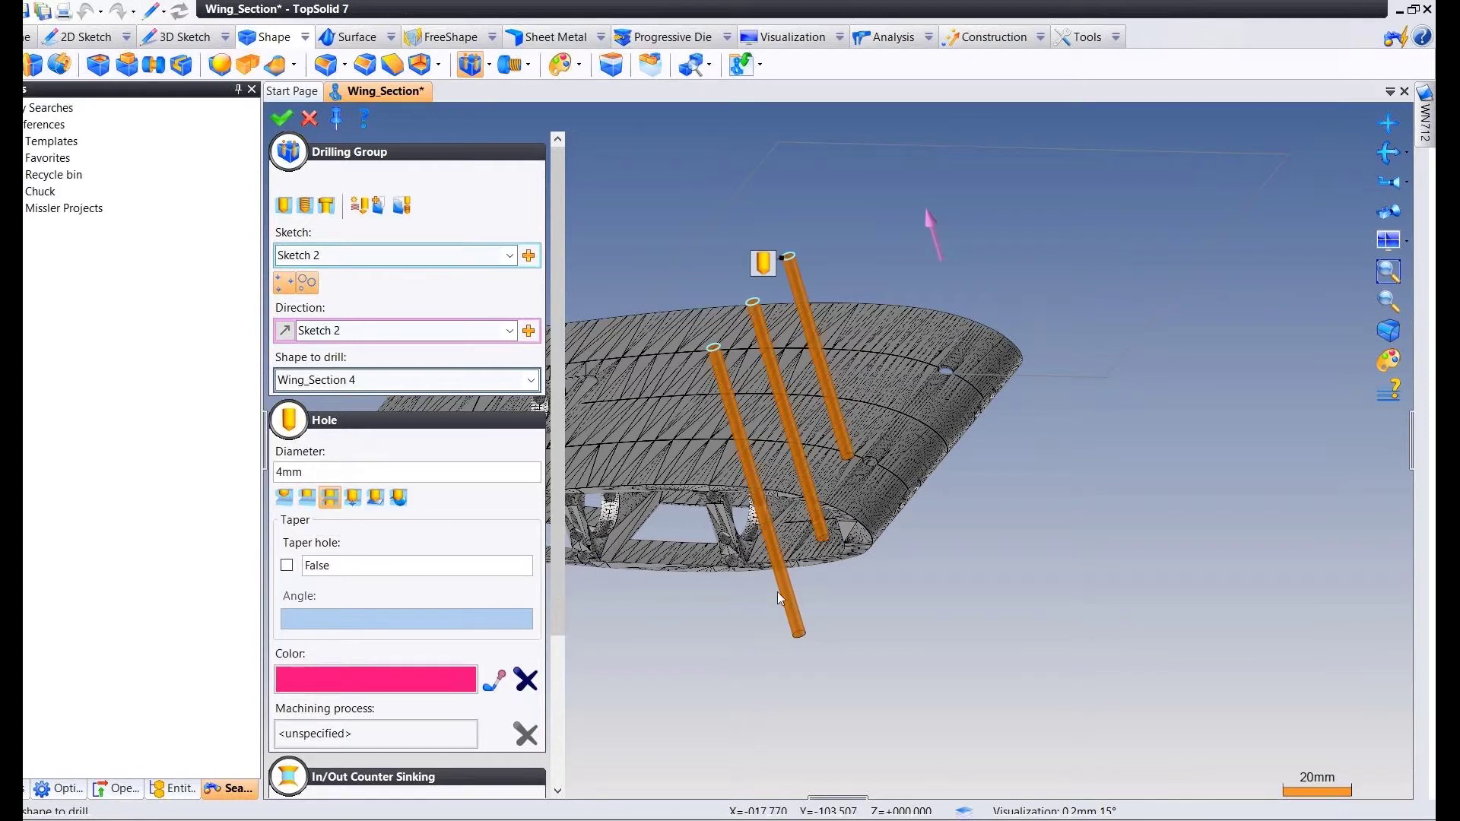
middle_drag(825, 604, 914, 639)
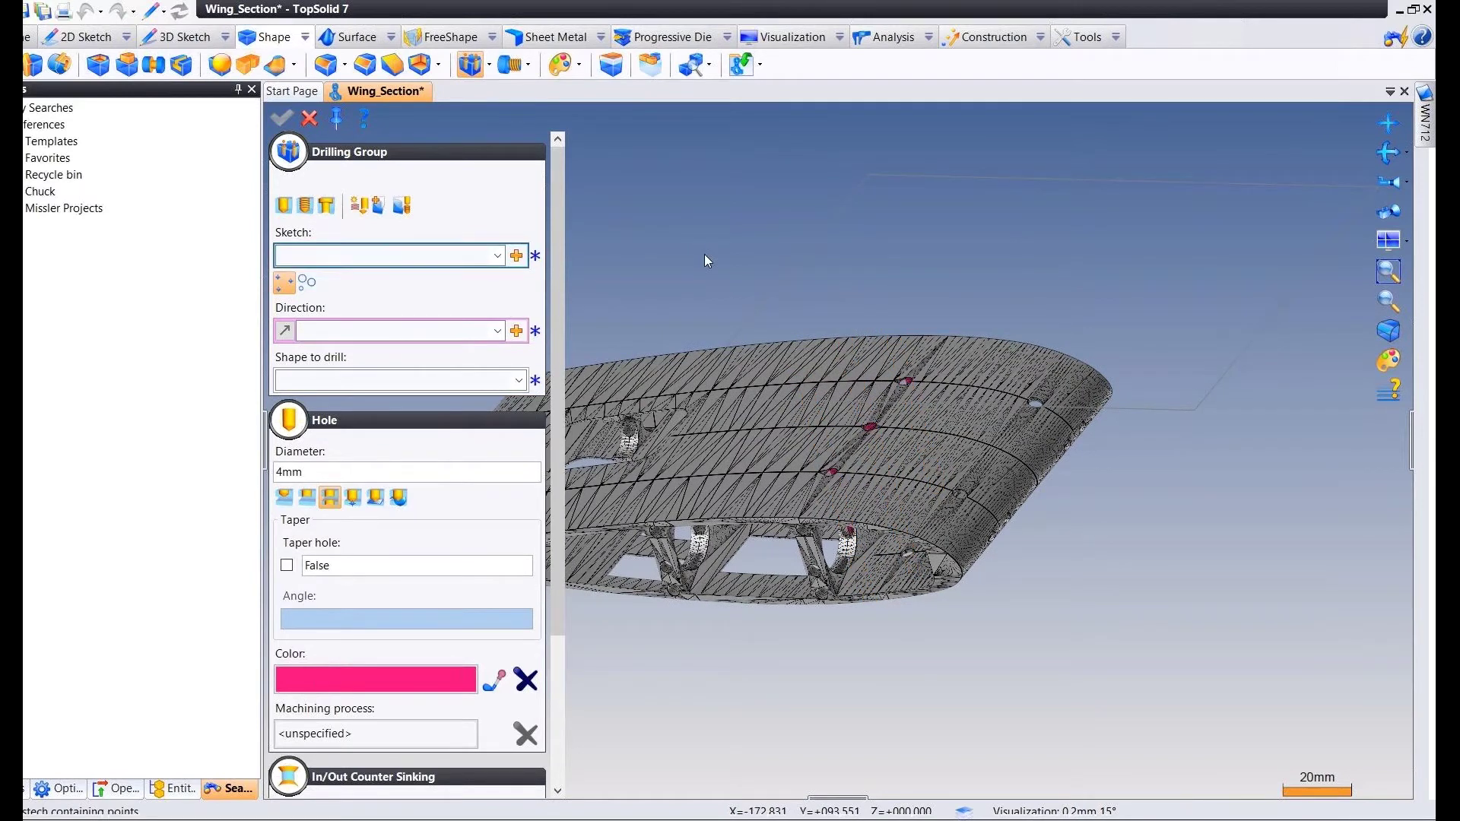
key(Escape)
middle_drag(750, 256, 709, 227)
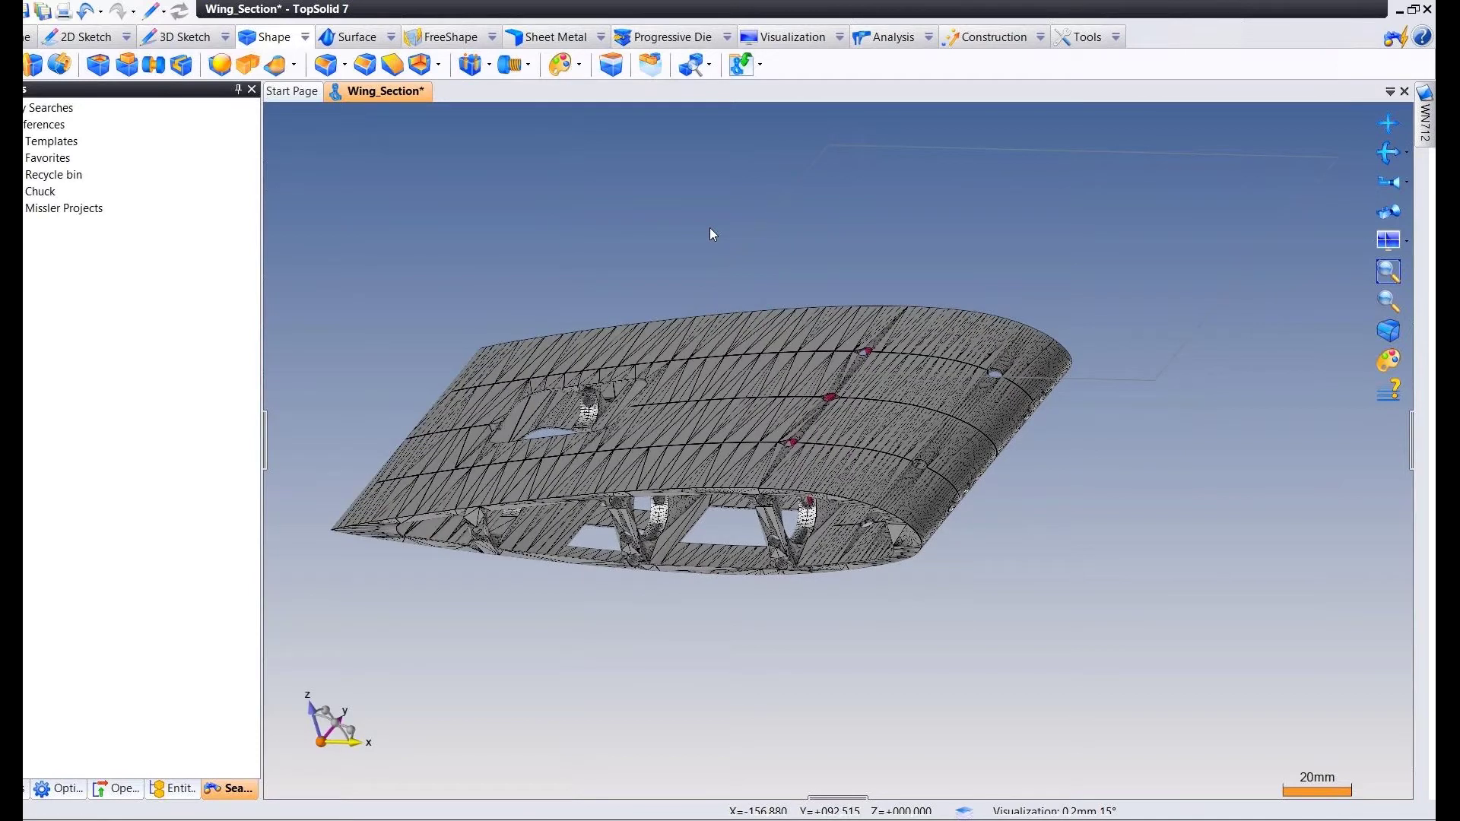
Remove the cylindrical faces of the upper round hole in the wing rib, with Heal type set to None.
scroll(628, 510, up, 3)
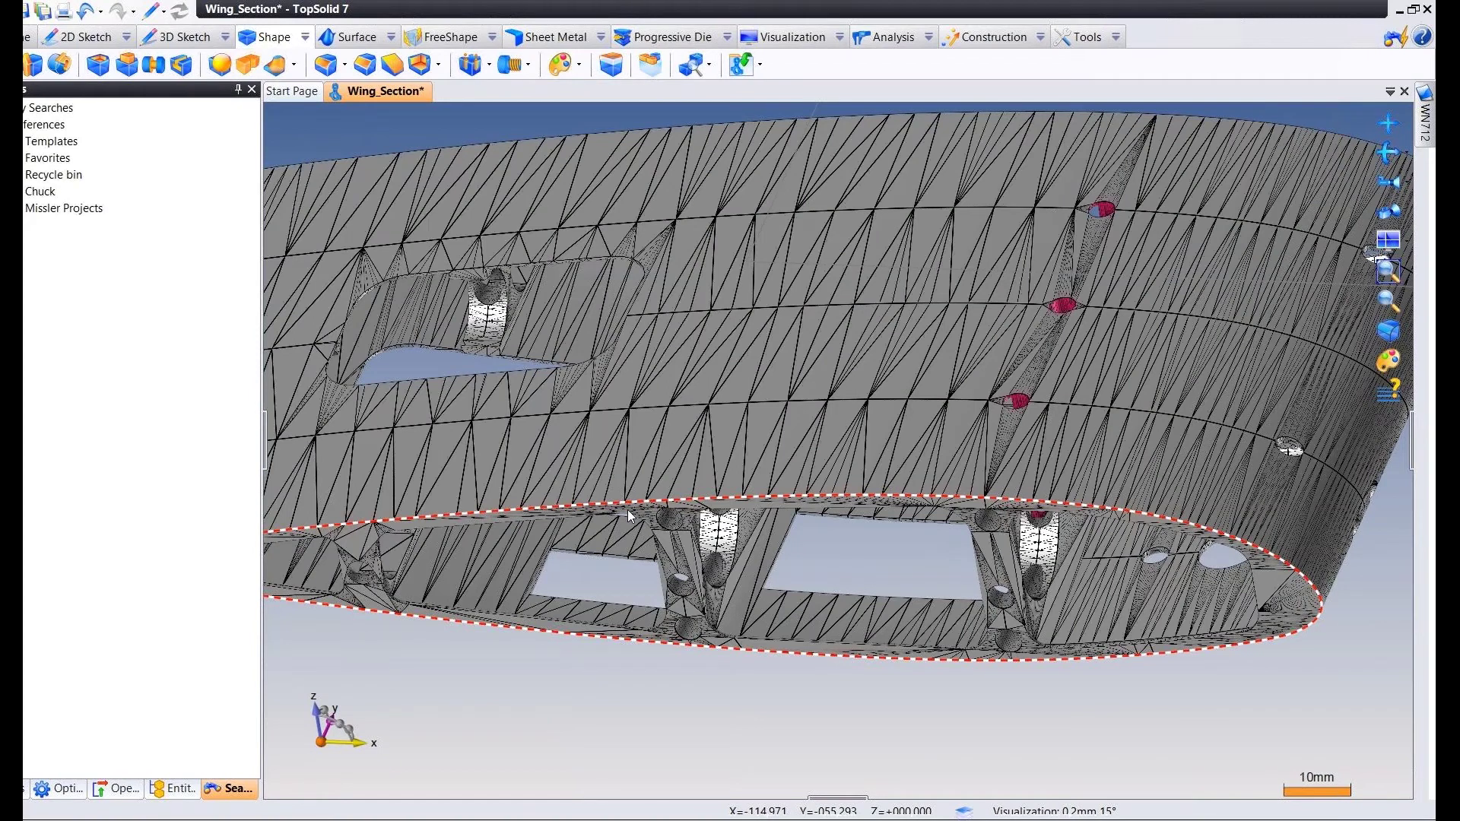
scroll(628, 509, up, 5)
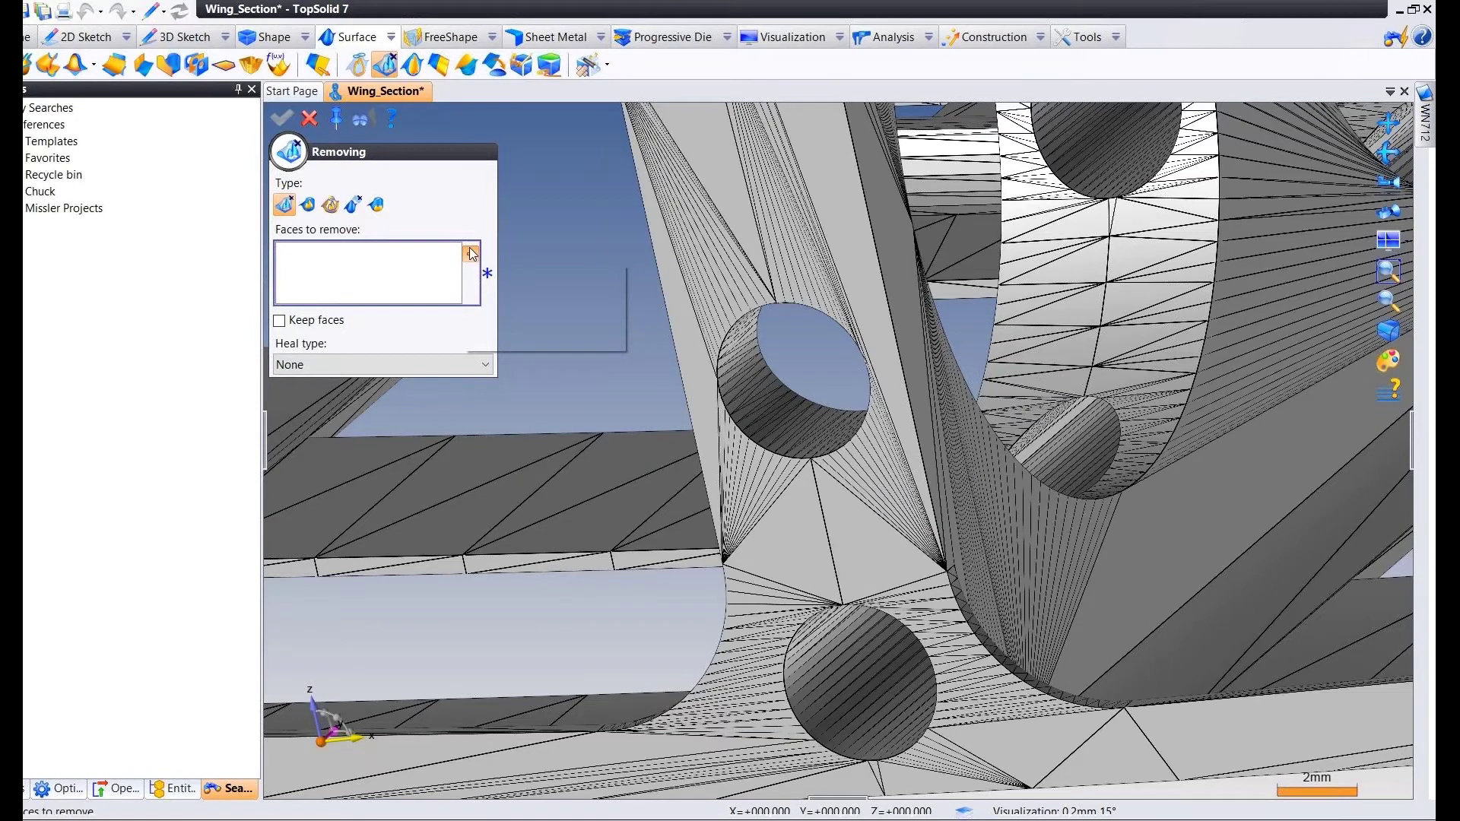
click(471, 253)
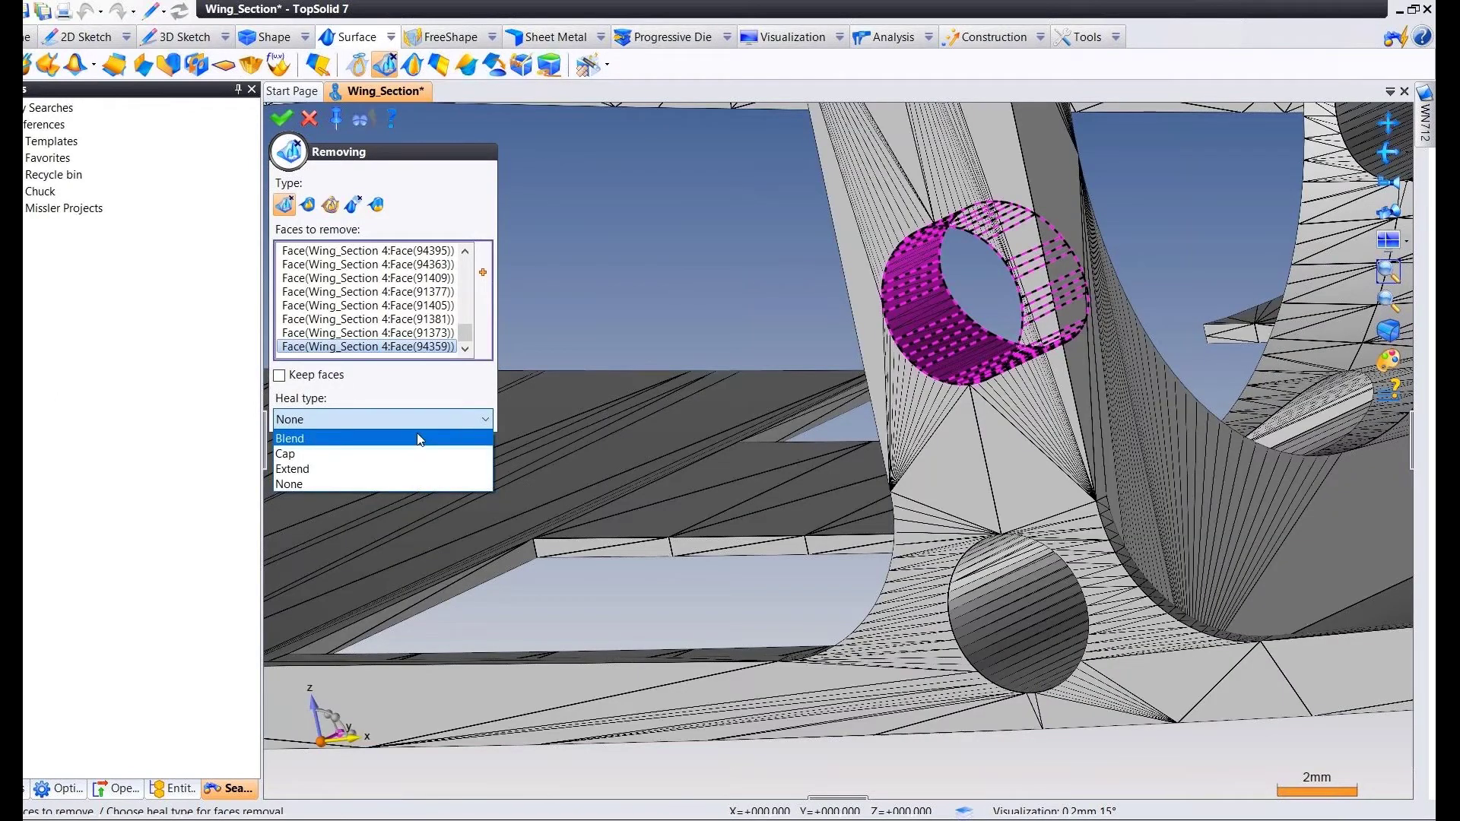
click(424, 454)
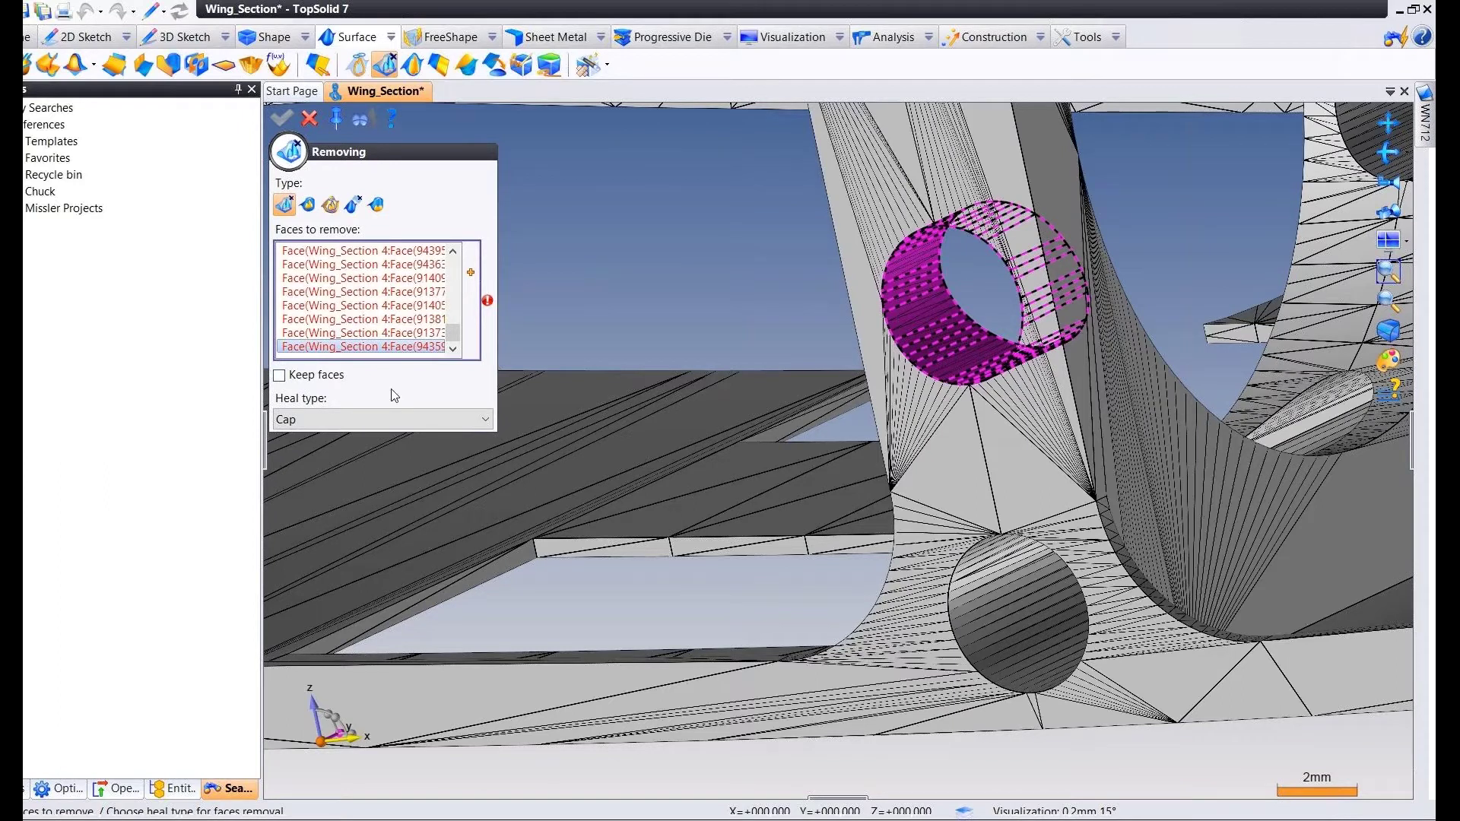
click(365, 420)
click(353, 482)
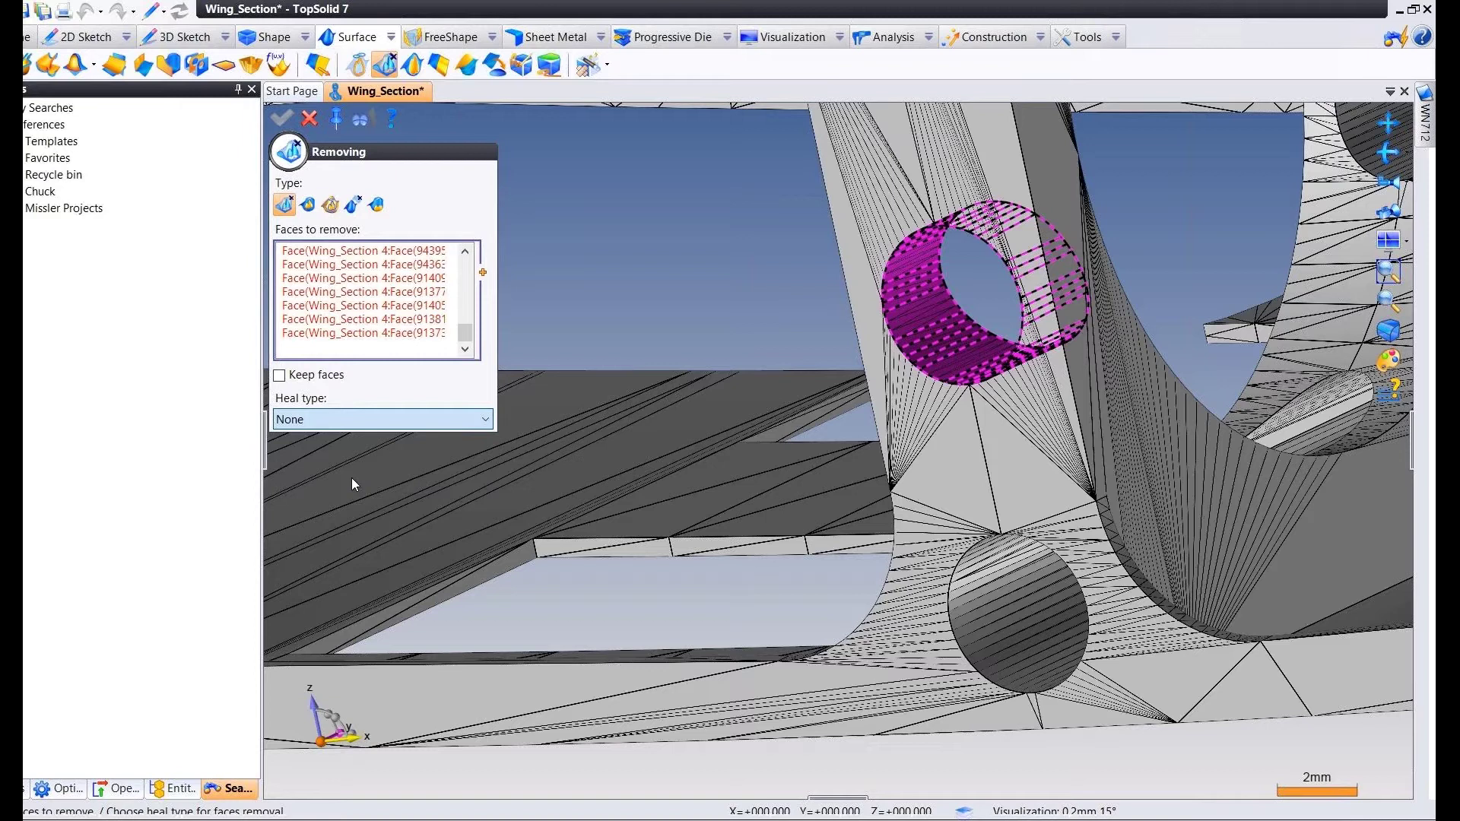
click(354, 475)
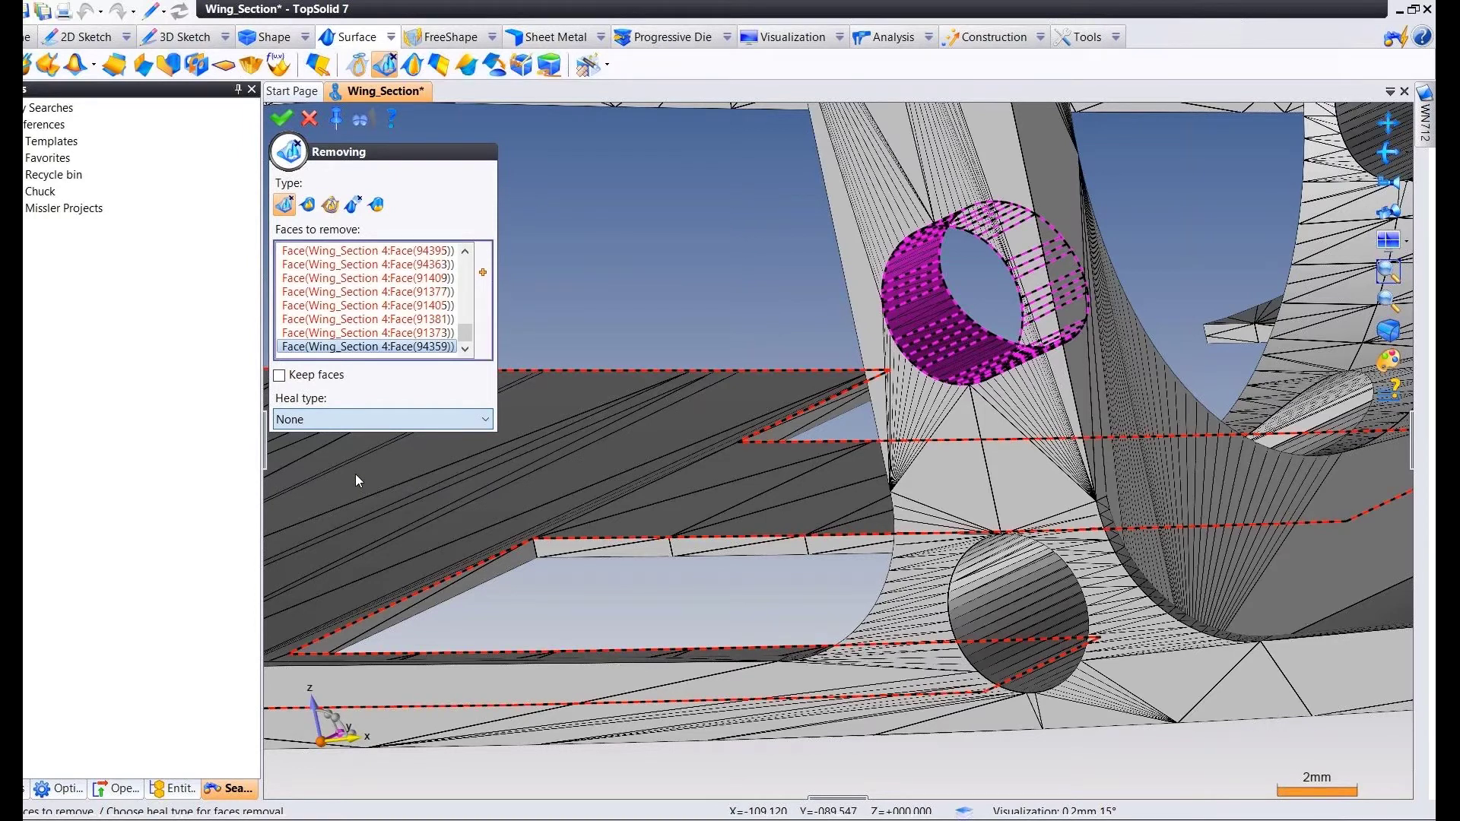
key(Return)
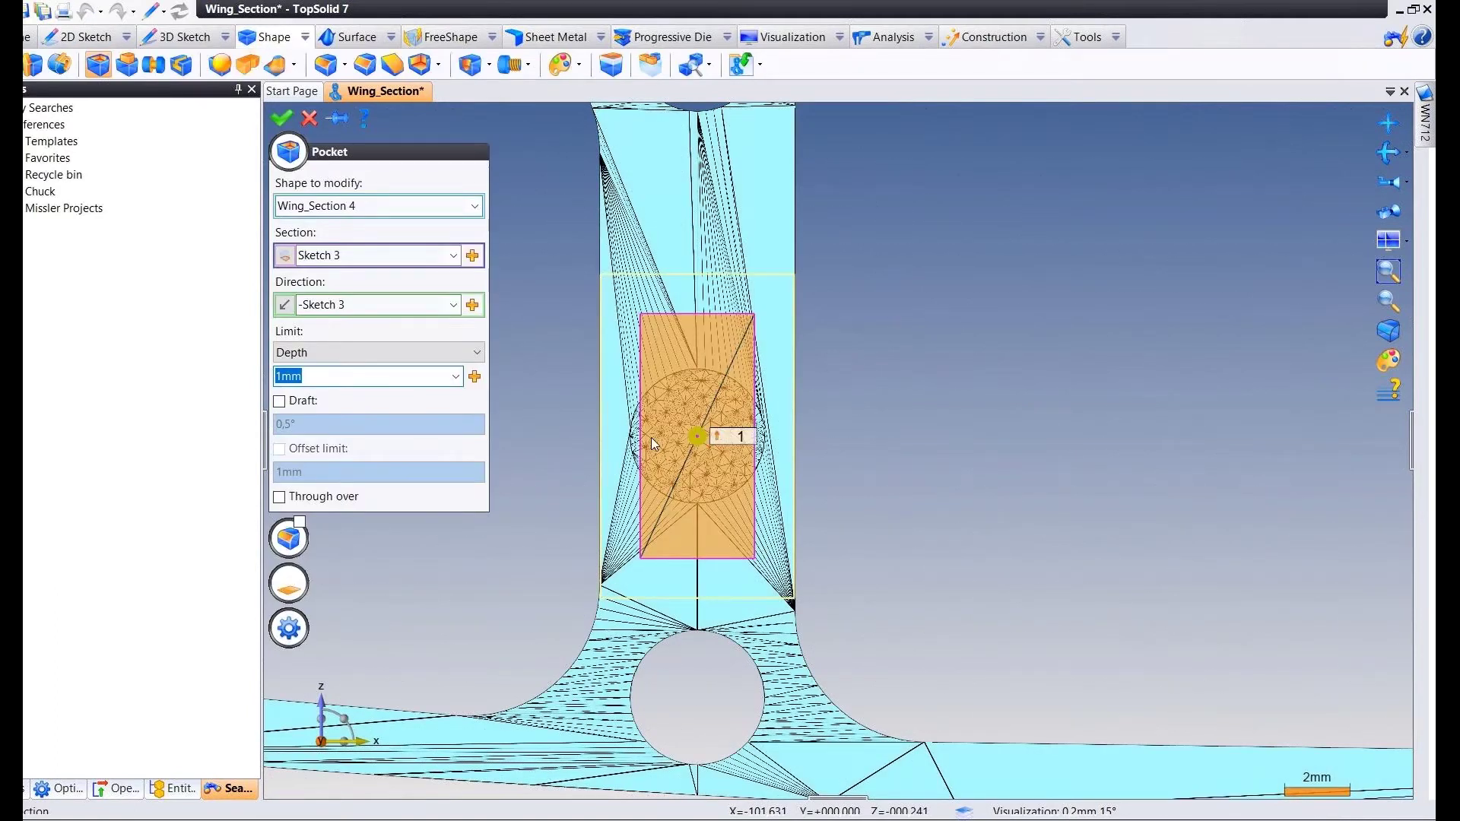
Try to enable Blend and Fillets on the 1 mm deep pocket defined by the rectangle sketch on the rib.
middle_drag(651, 436, 588, 425)
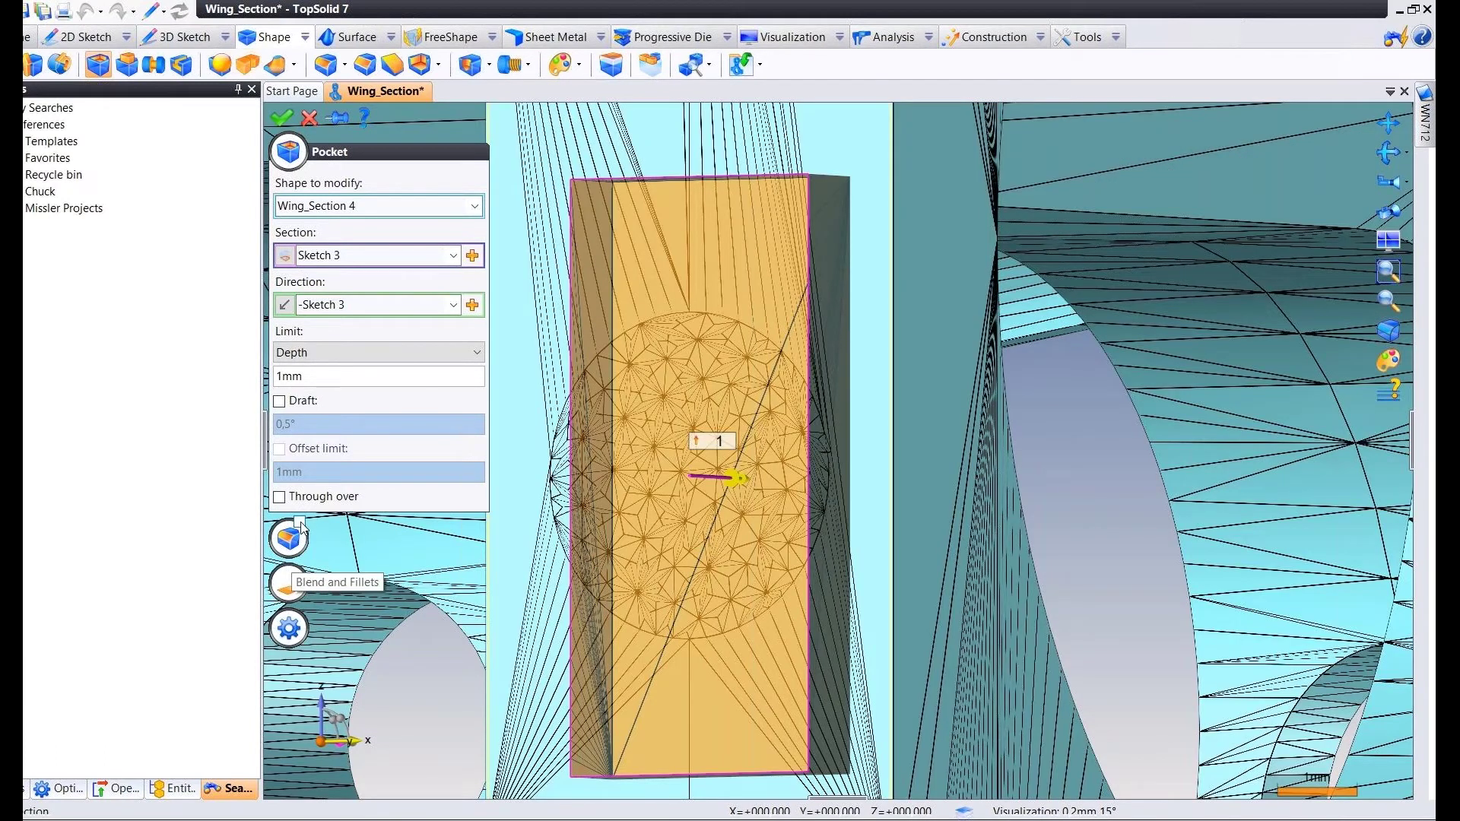
click(300, 523)
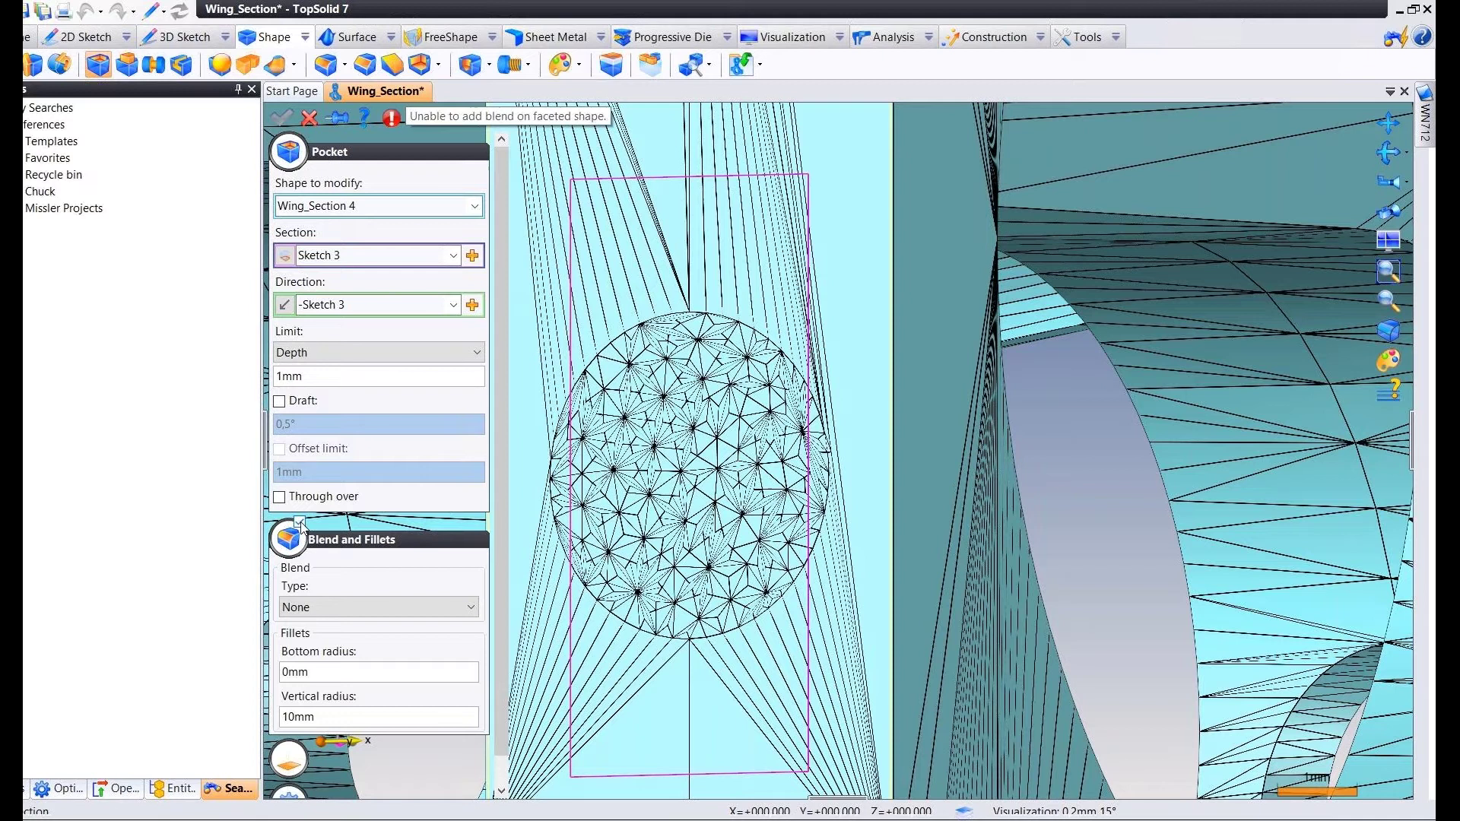
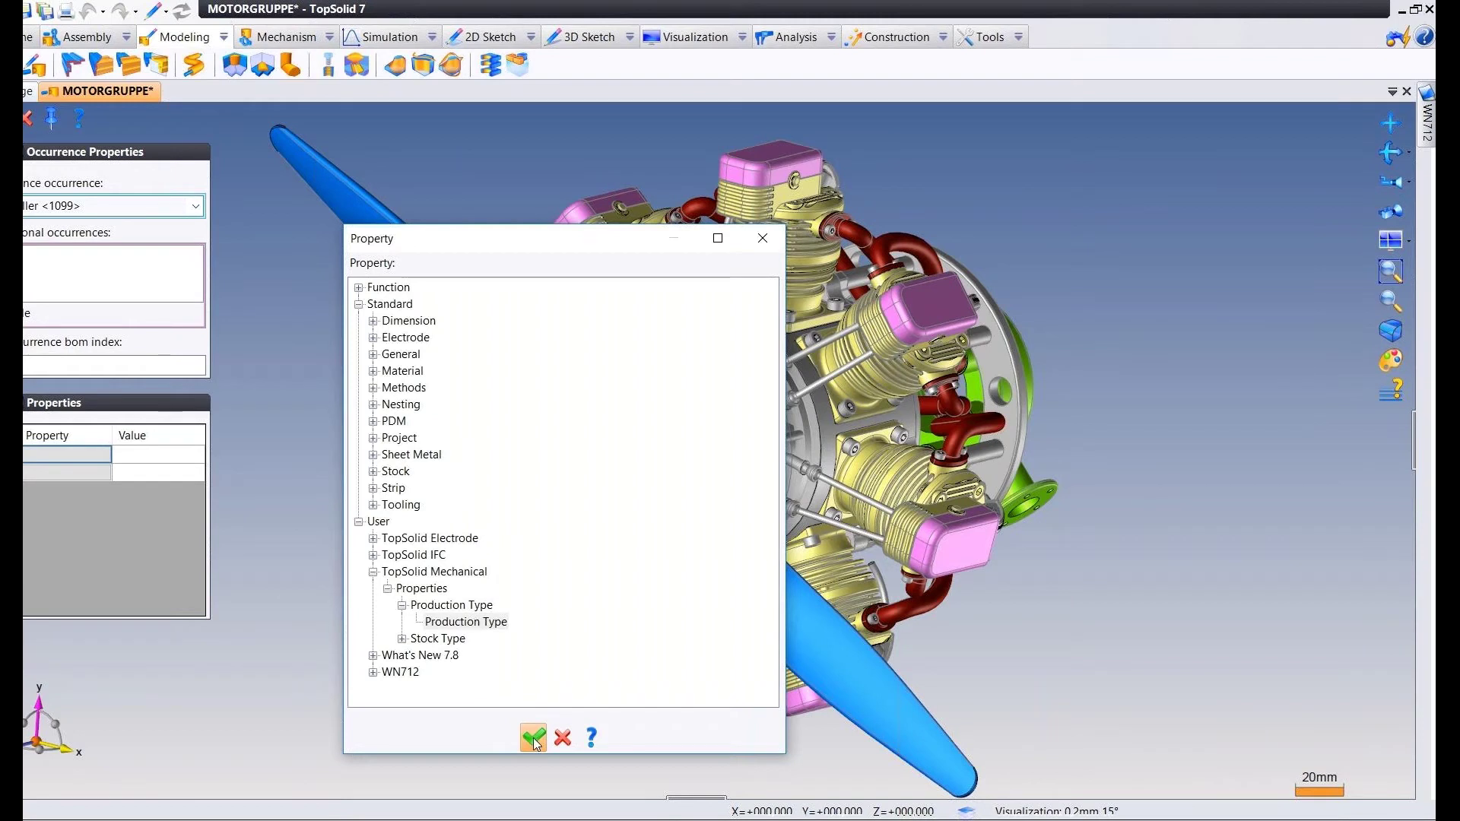
Set the propeller occurrence's Production Type property to Manufactured.
click(175, 455)
click(166, 498)
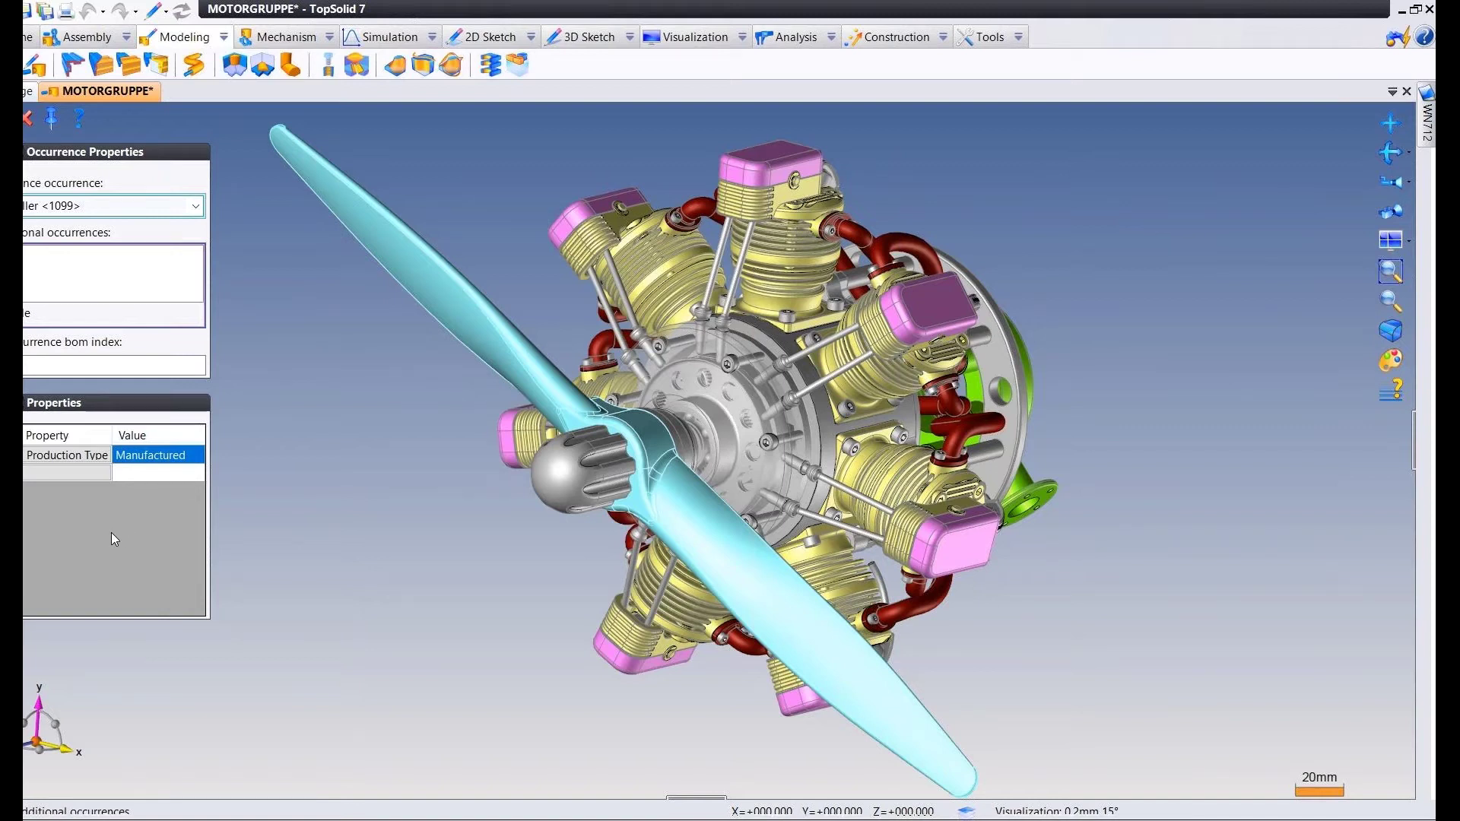
Add the standard Comment property to the propeller occurrence without a value and delete it again.
click(47, 473)
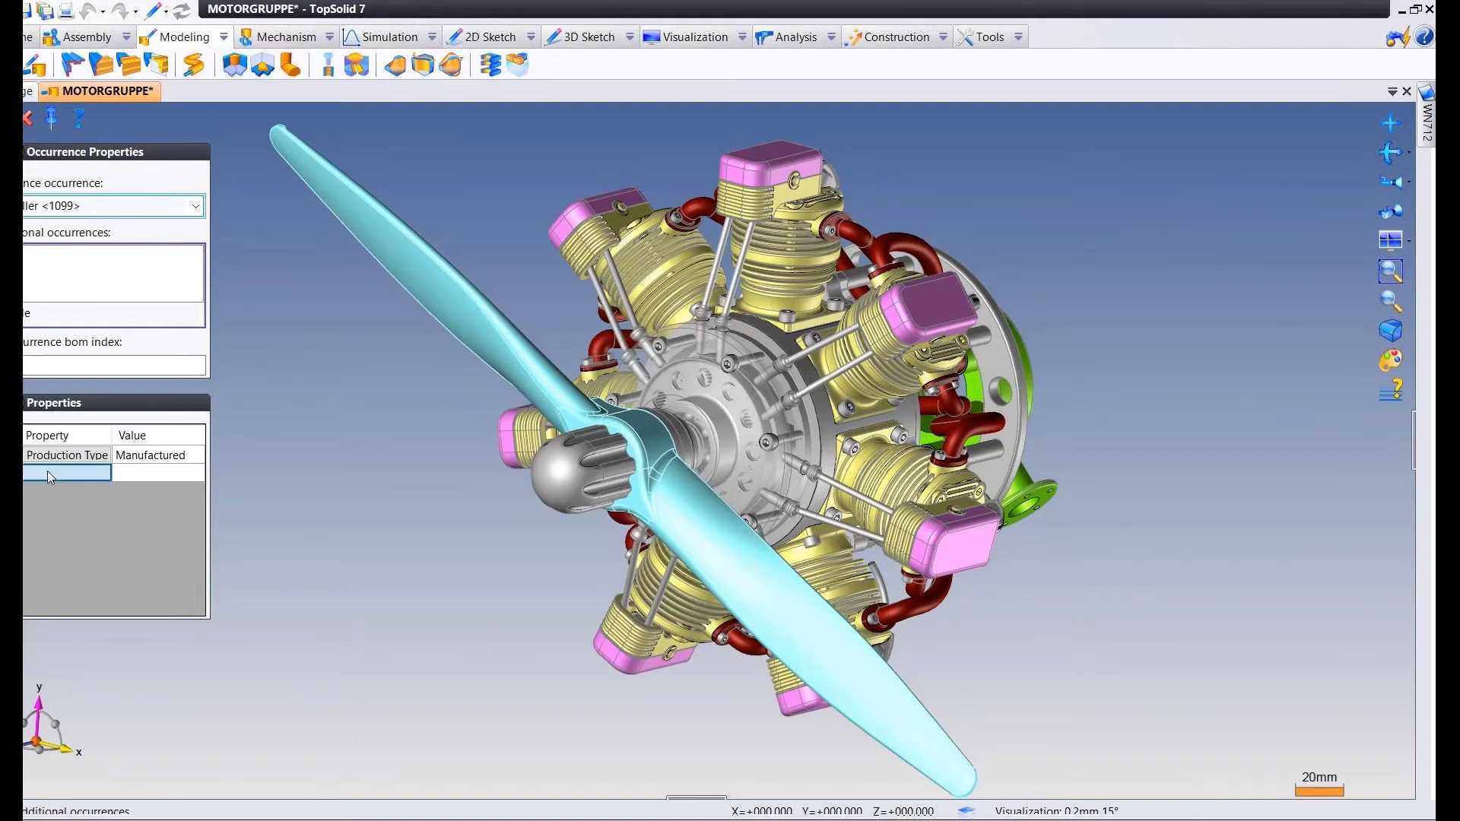
click(47, 473)
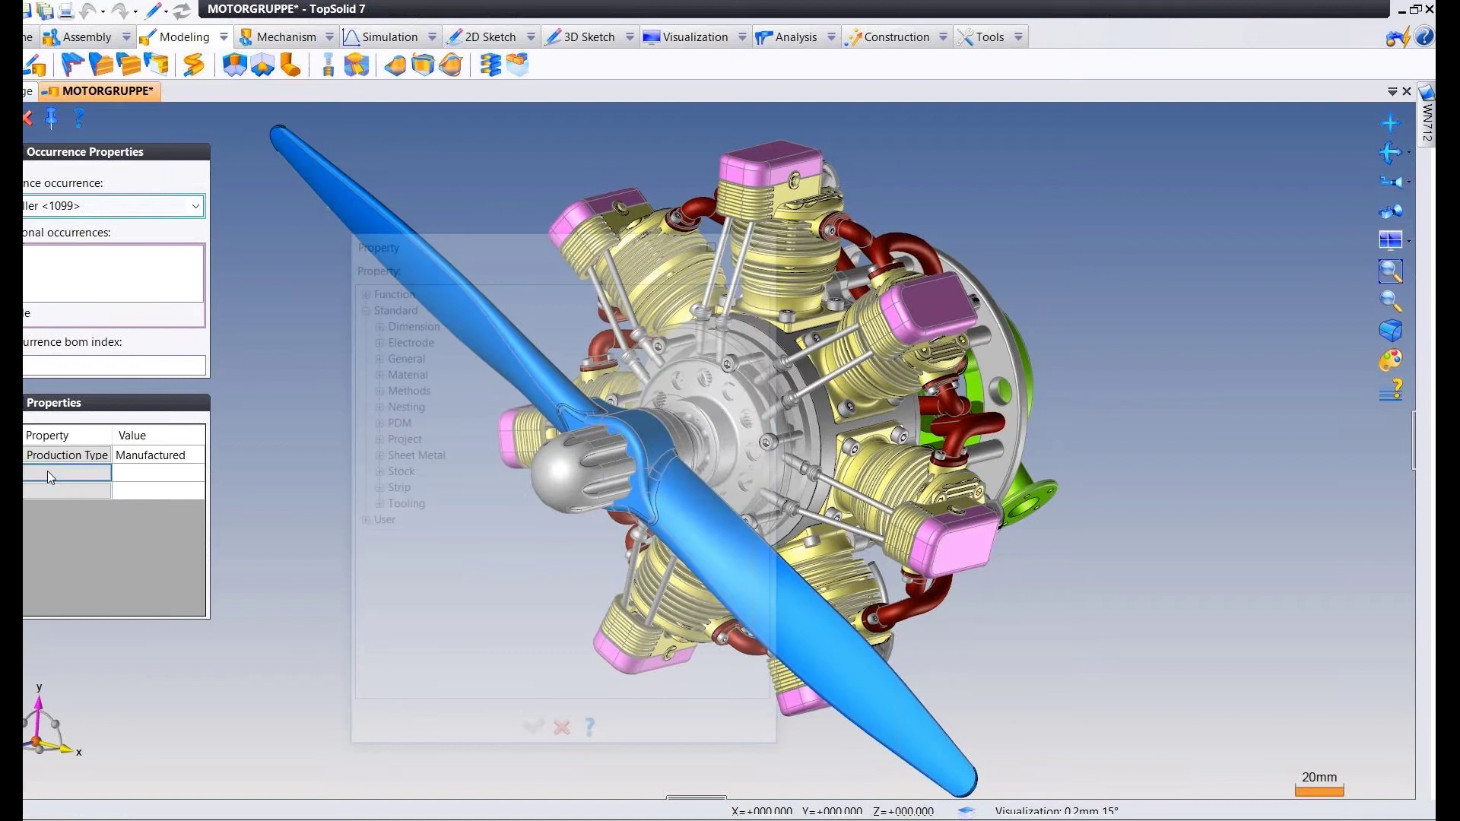
click(373, 356)
click(426, 405)
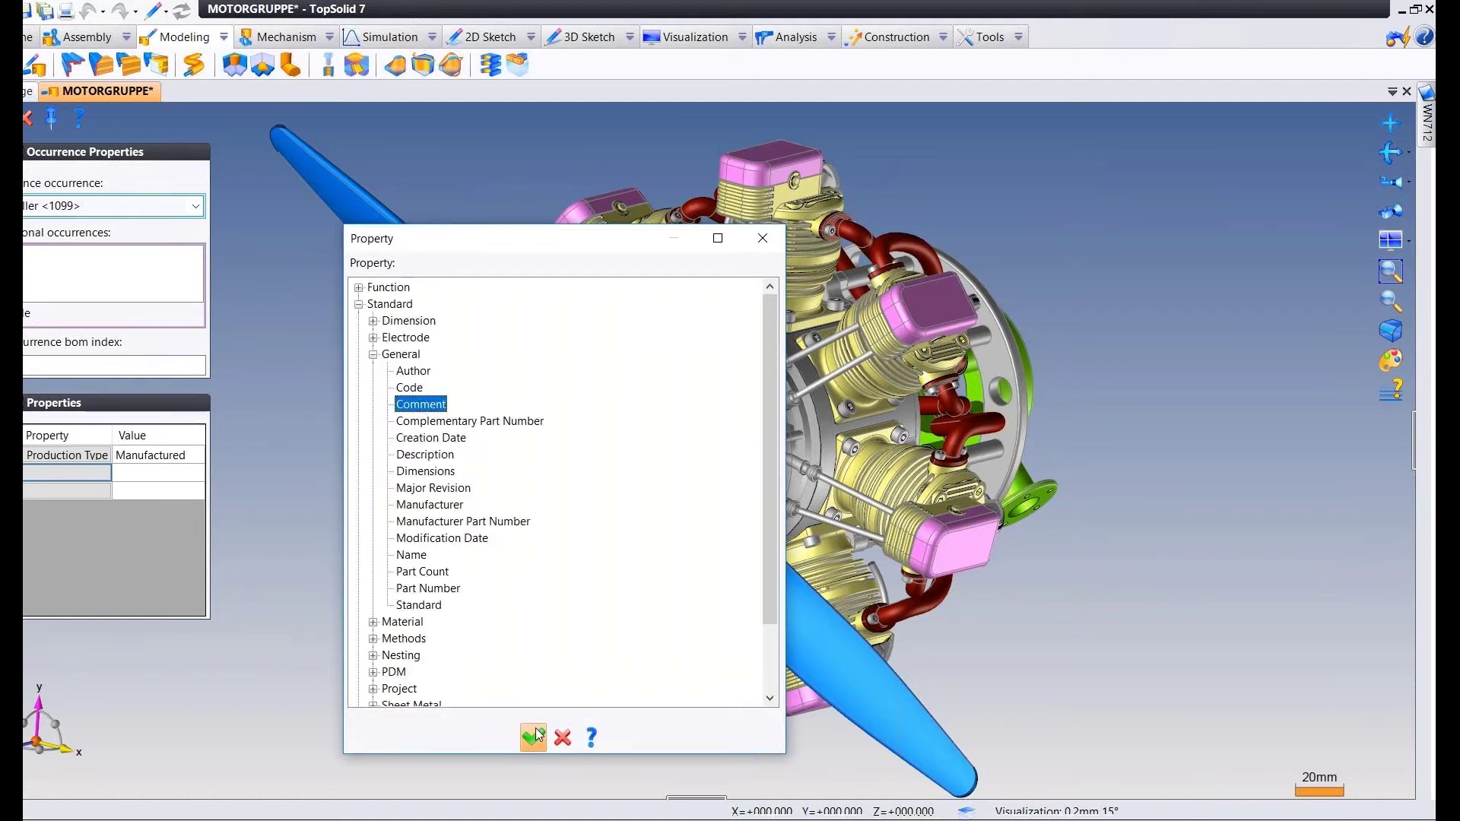
click(536, 736)
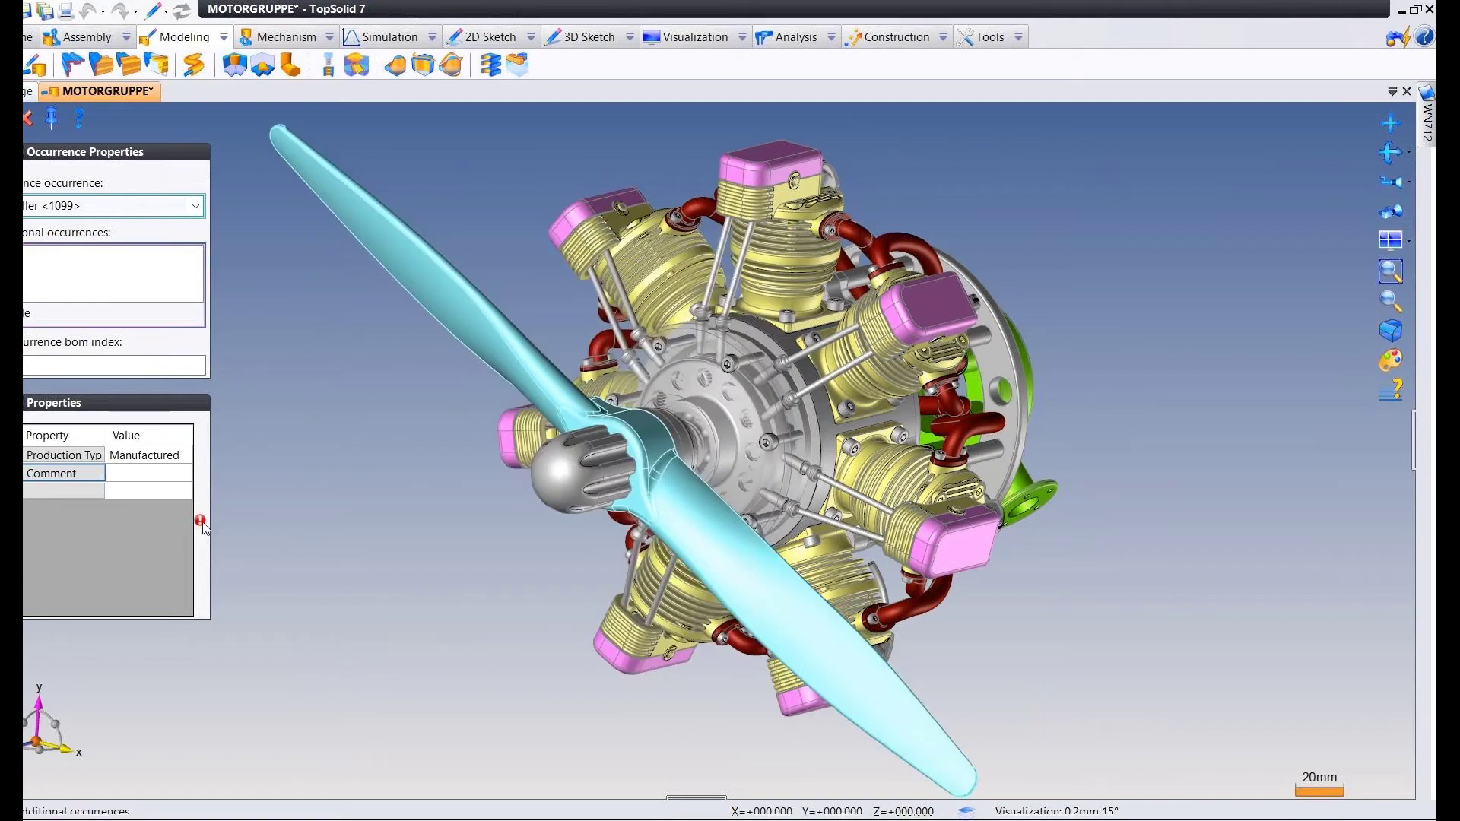
mouse_move(203, 523)
middle_drag(319, 515, 377, 510)
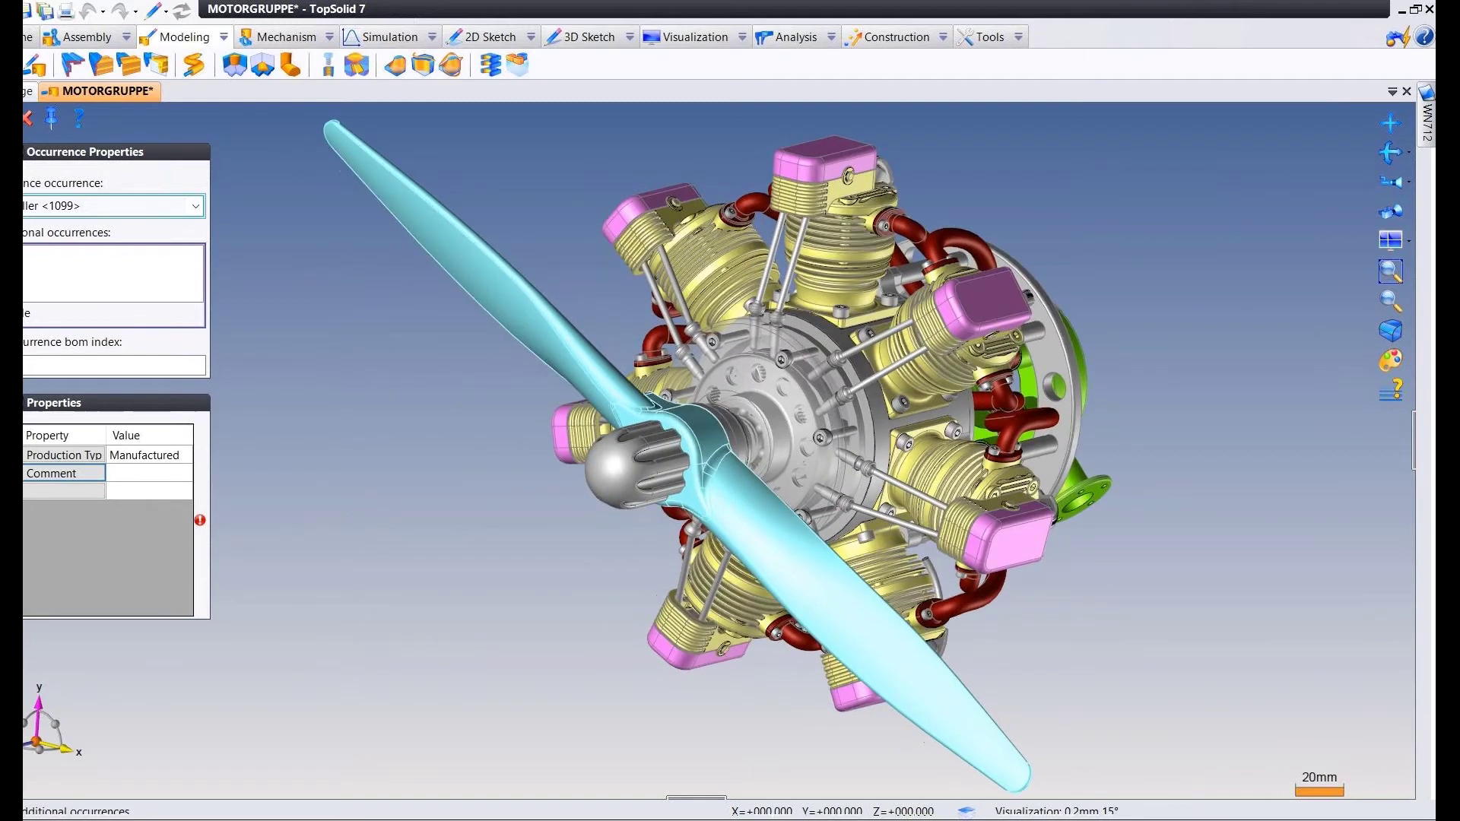
click(14, 473)
key(Delete)
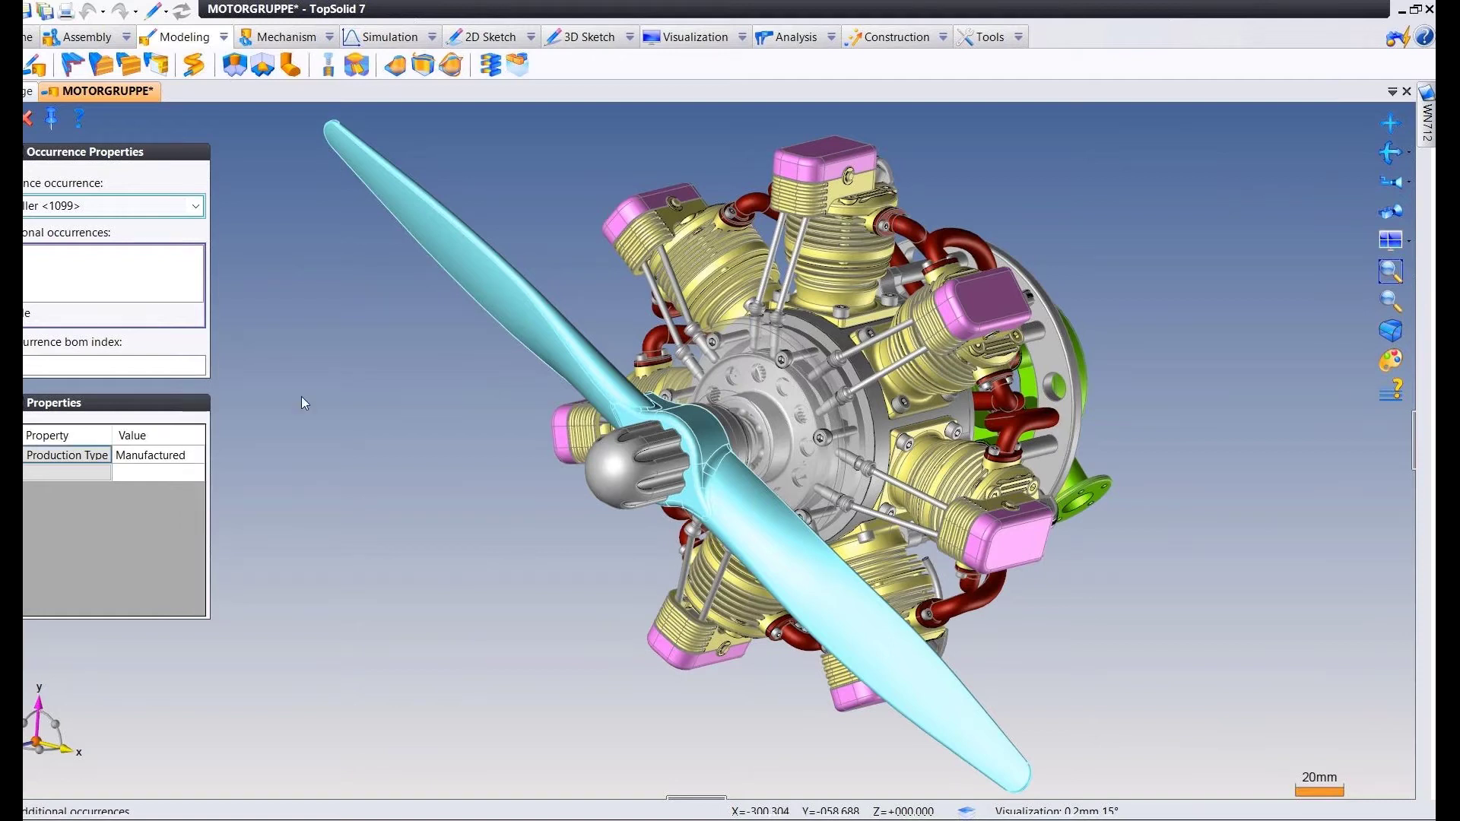
Apply the propeller's occurrence properties and end the Occurrence Properties command.
right_click(318, 355)
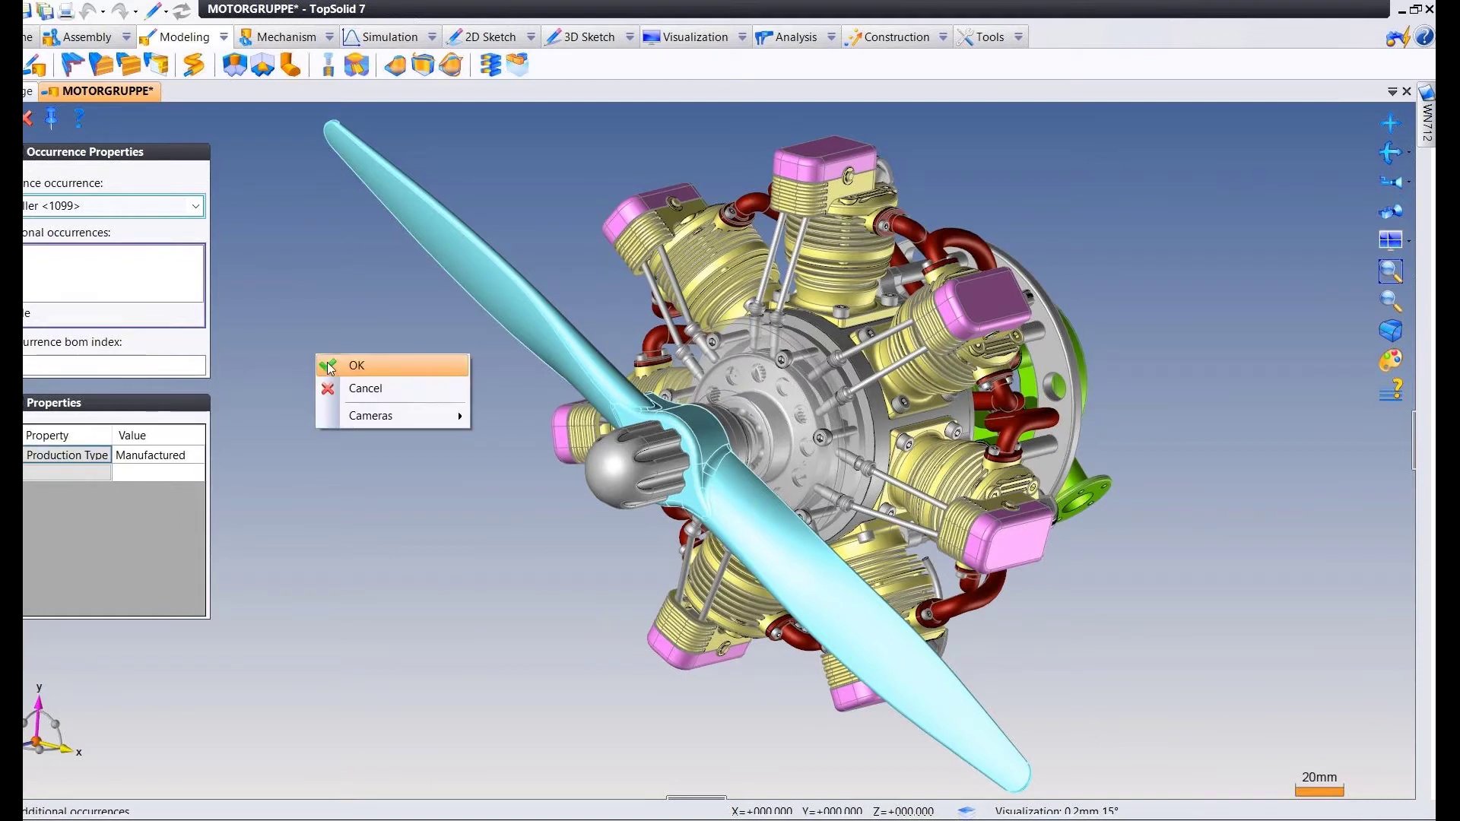
click(329, 365)
middle_drag(327, 362, 305, 382)
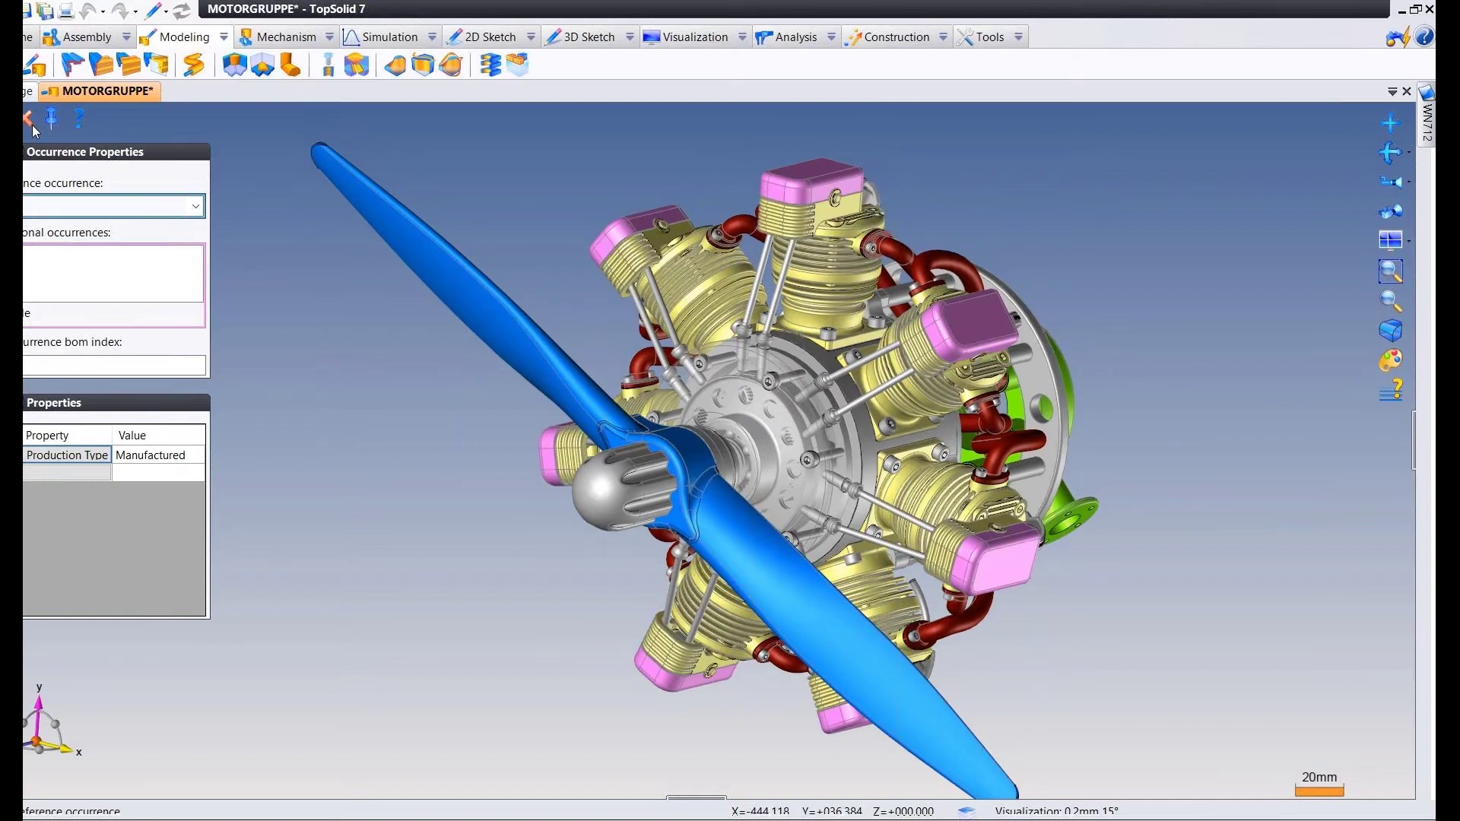
click(28, 118)
middle_drag(282, 317, 261, 316)
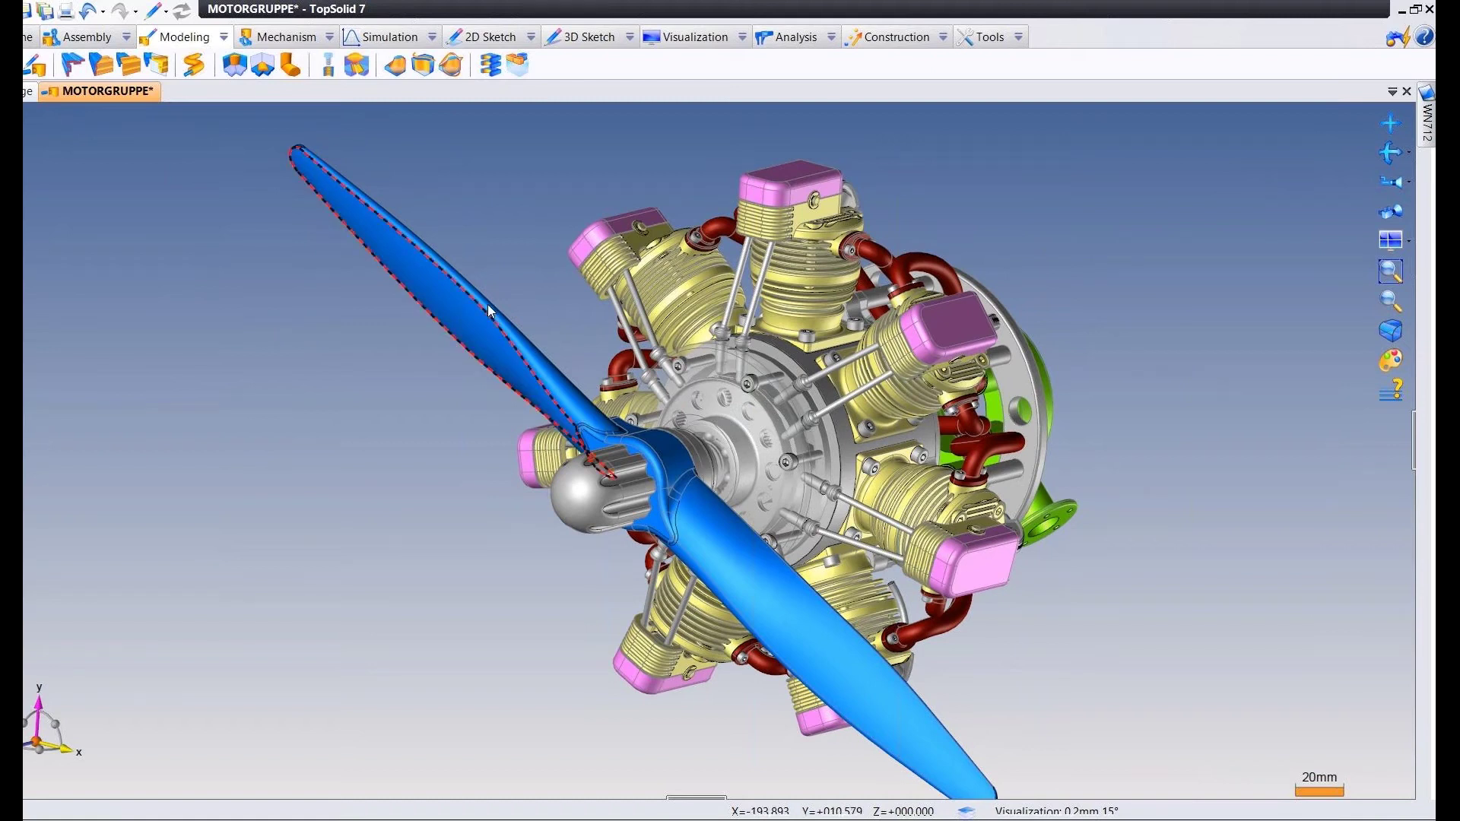
right_click(679, 333)
mouse_move(795, 576)
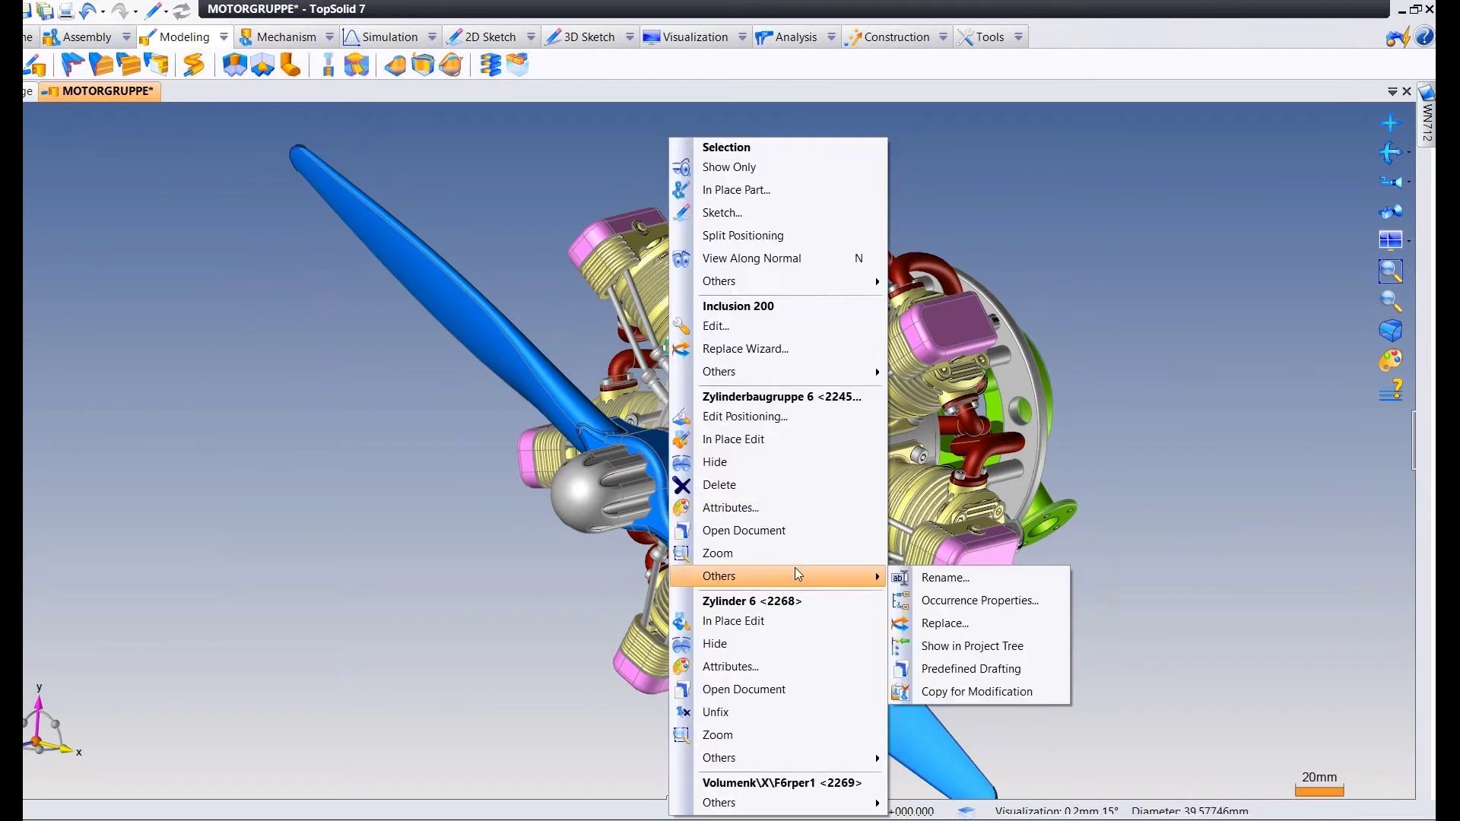
click(1005, 601)
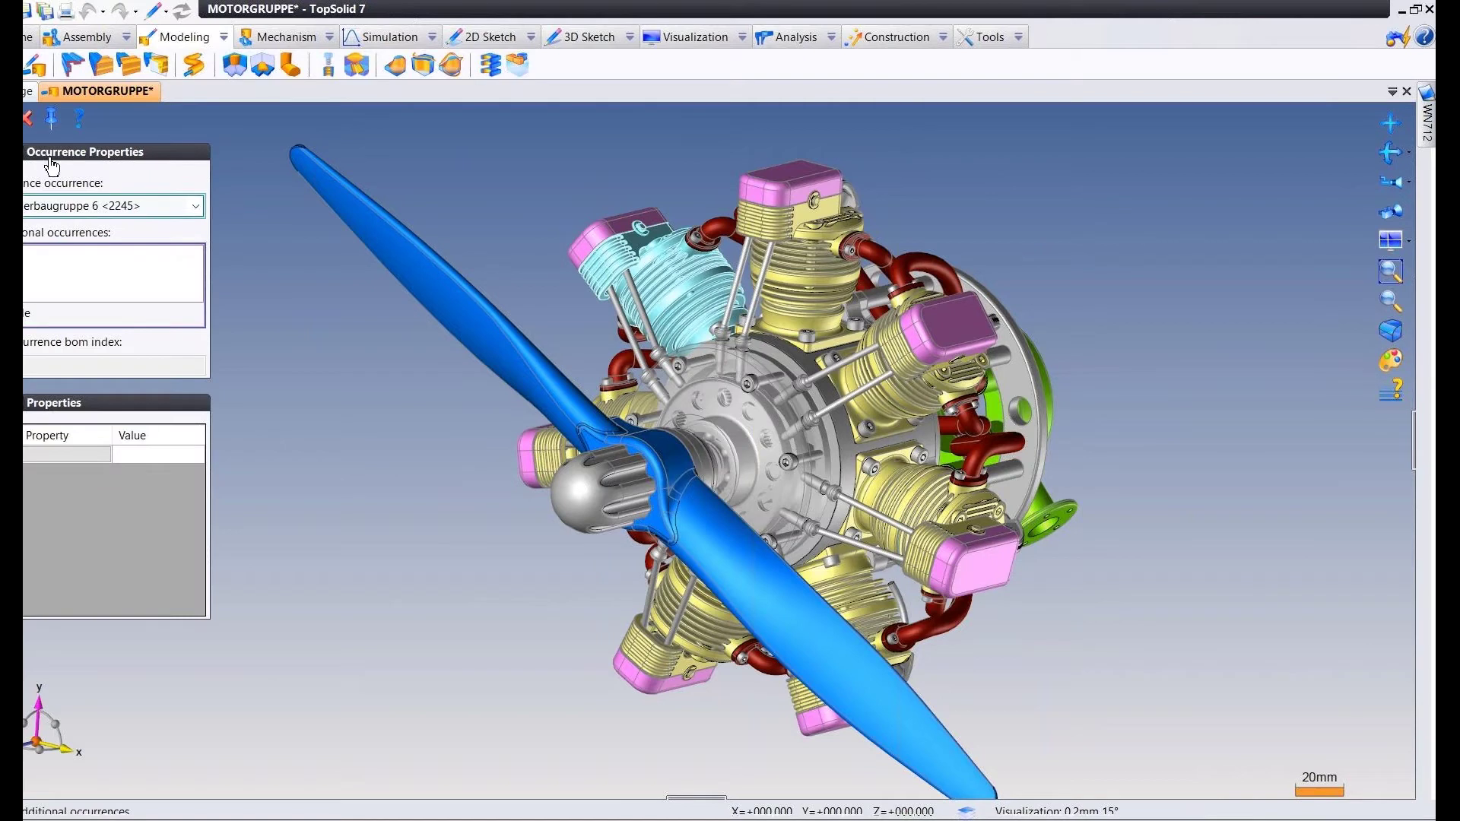
click(28, 119)
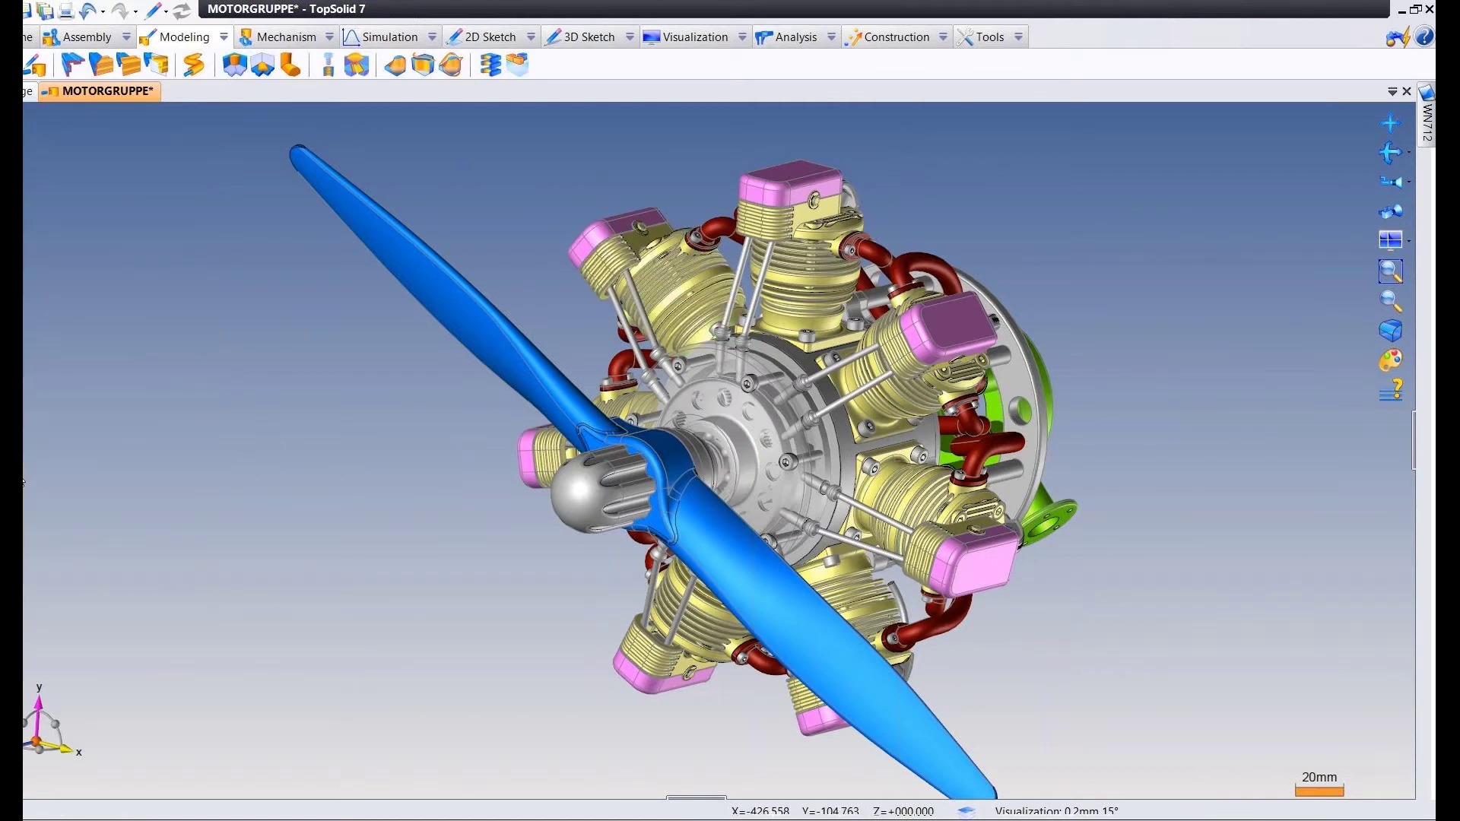
Set the occurrence BOM index of all the Kipphebelhalterung deckel parts to 568-789 through their shared occurrence properties.
click(21, 465)
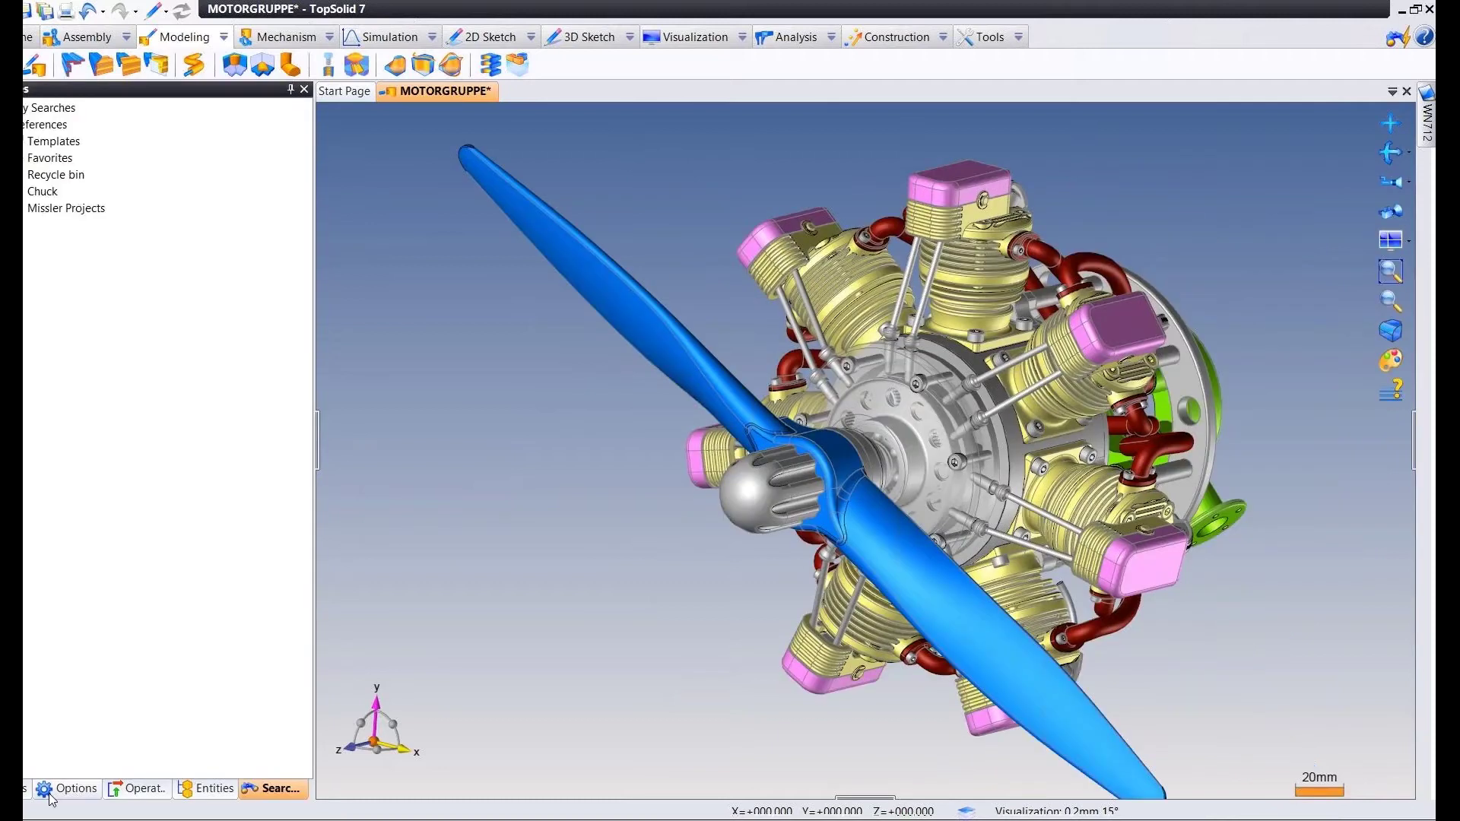
click(27, 789)
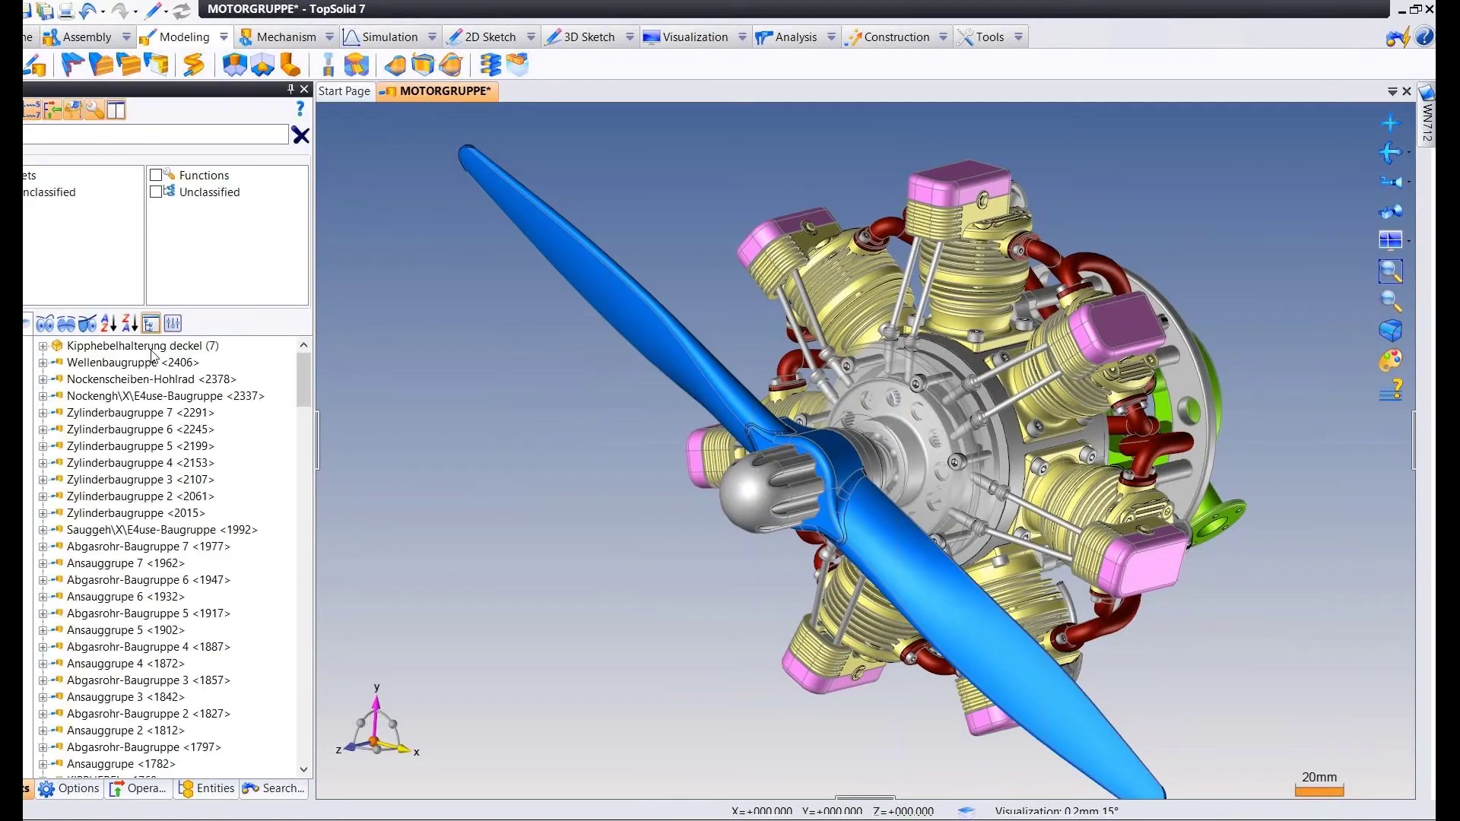
double_click(153, 347)
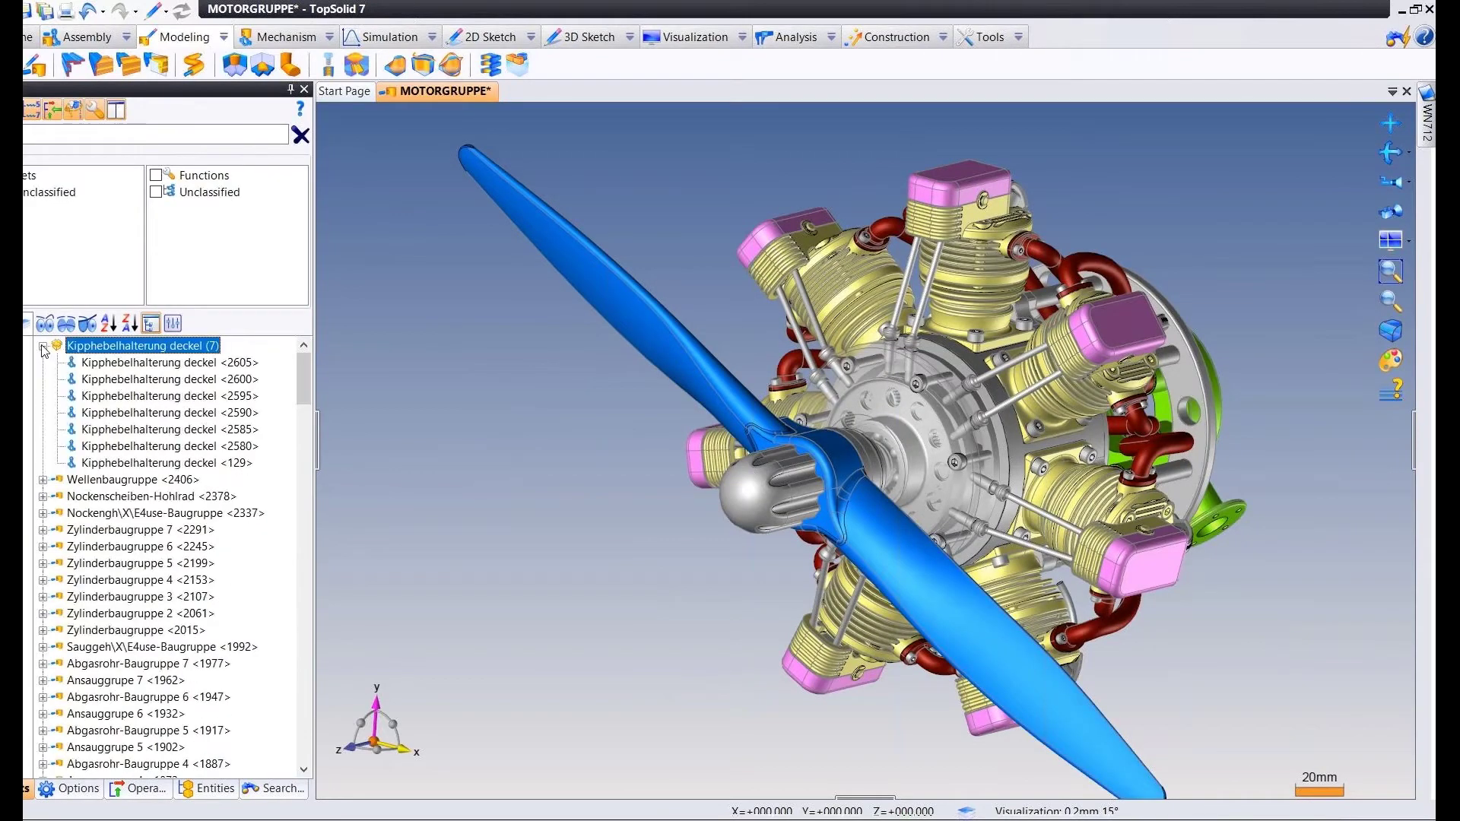
click(216, 463)
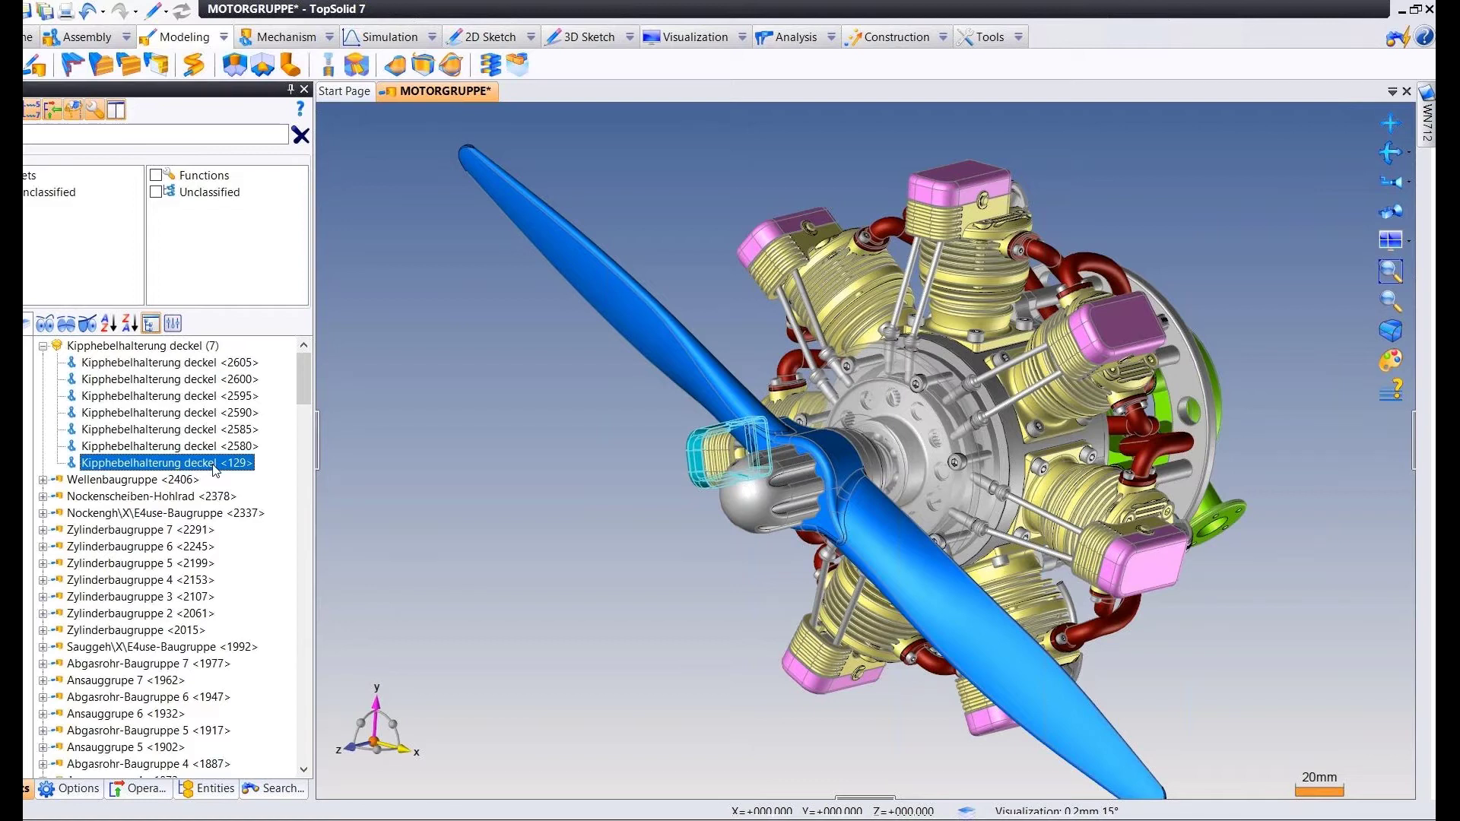
click(175, 346)
right_click(178, 346)
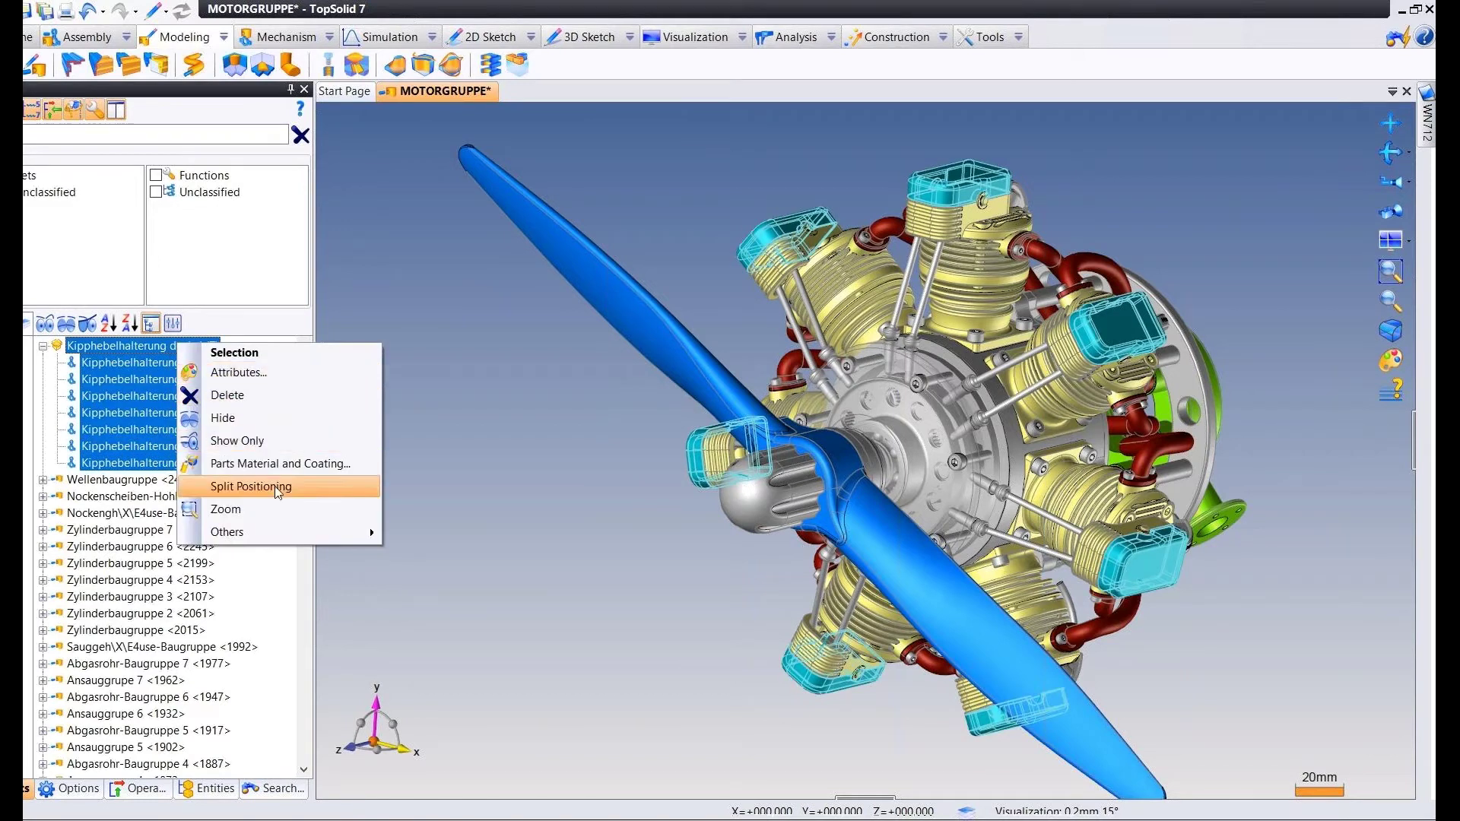
mouse_move(327, 531)
click(455, 572)
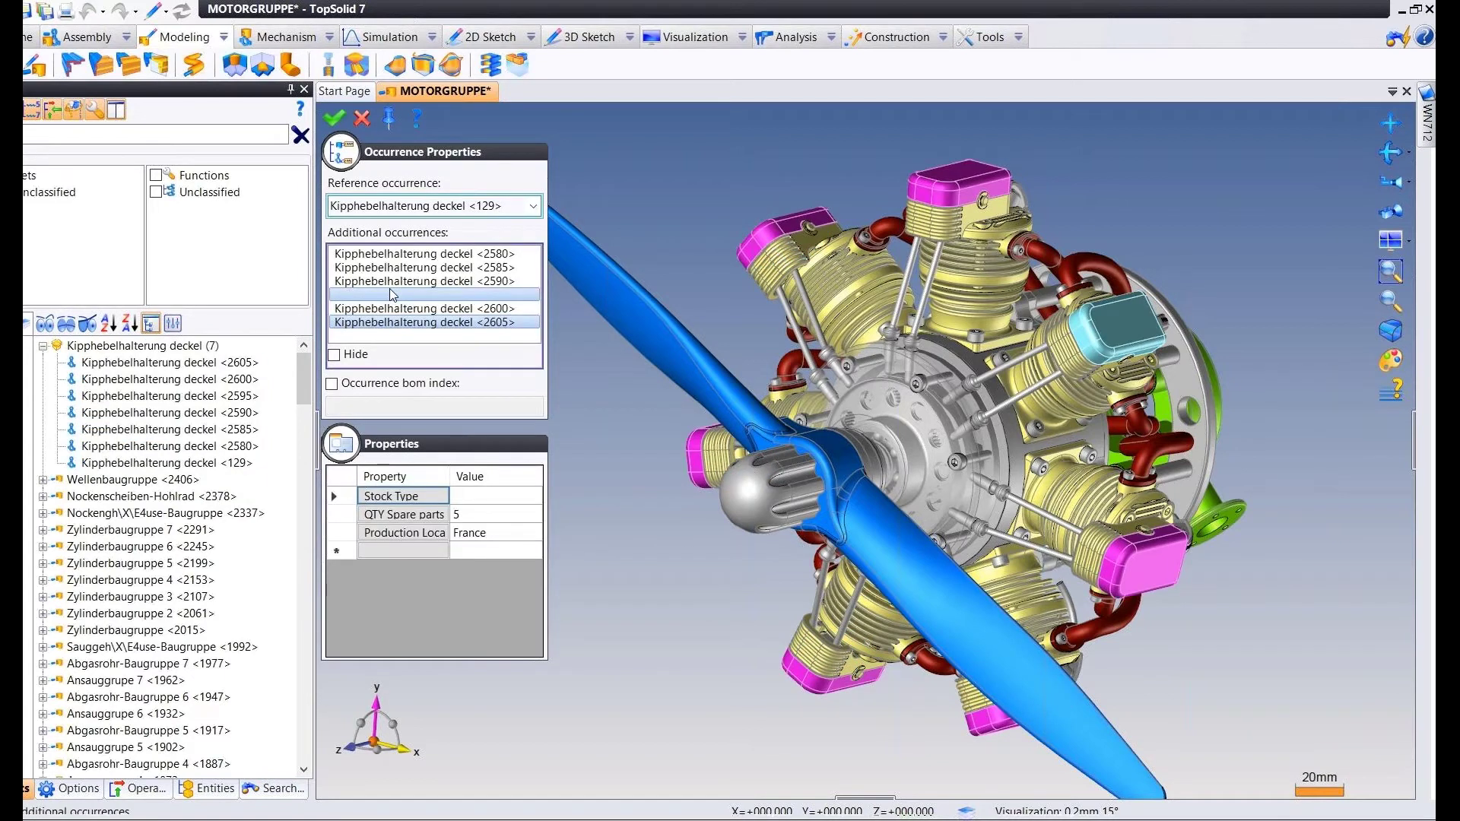
click(331, 384)
text(568-789)
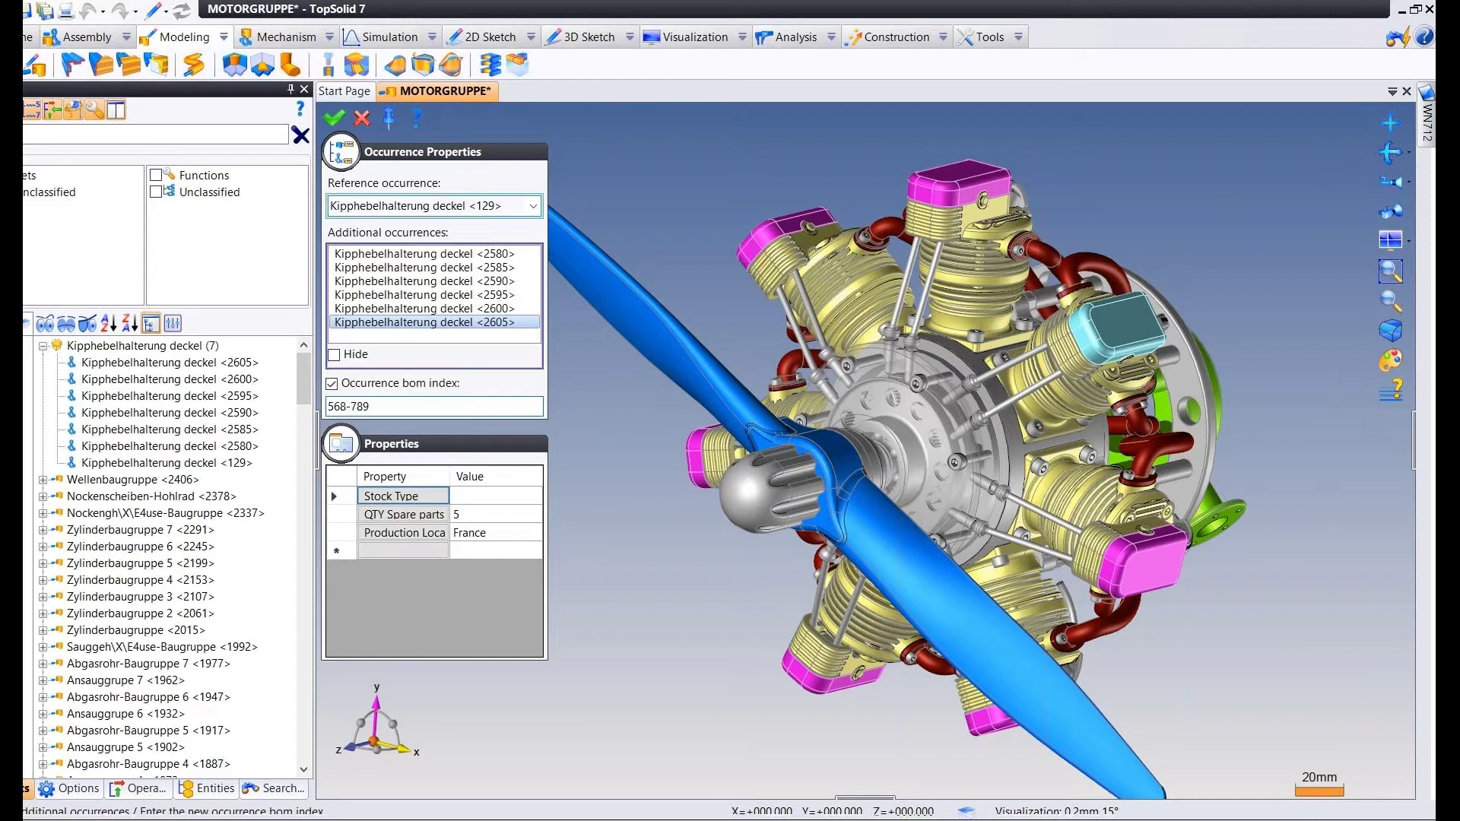
Delete the Stock Type, QTY Spare parts and Production Location properties from the Kipphebelhalterung deckel occurrences.
click(350, 518)
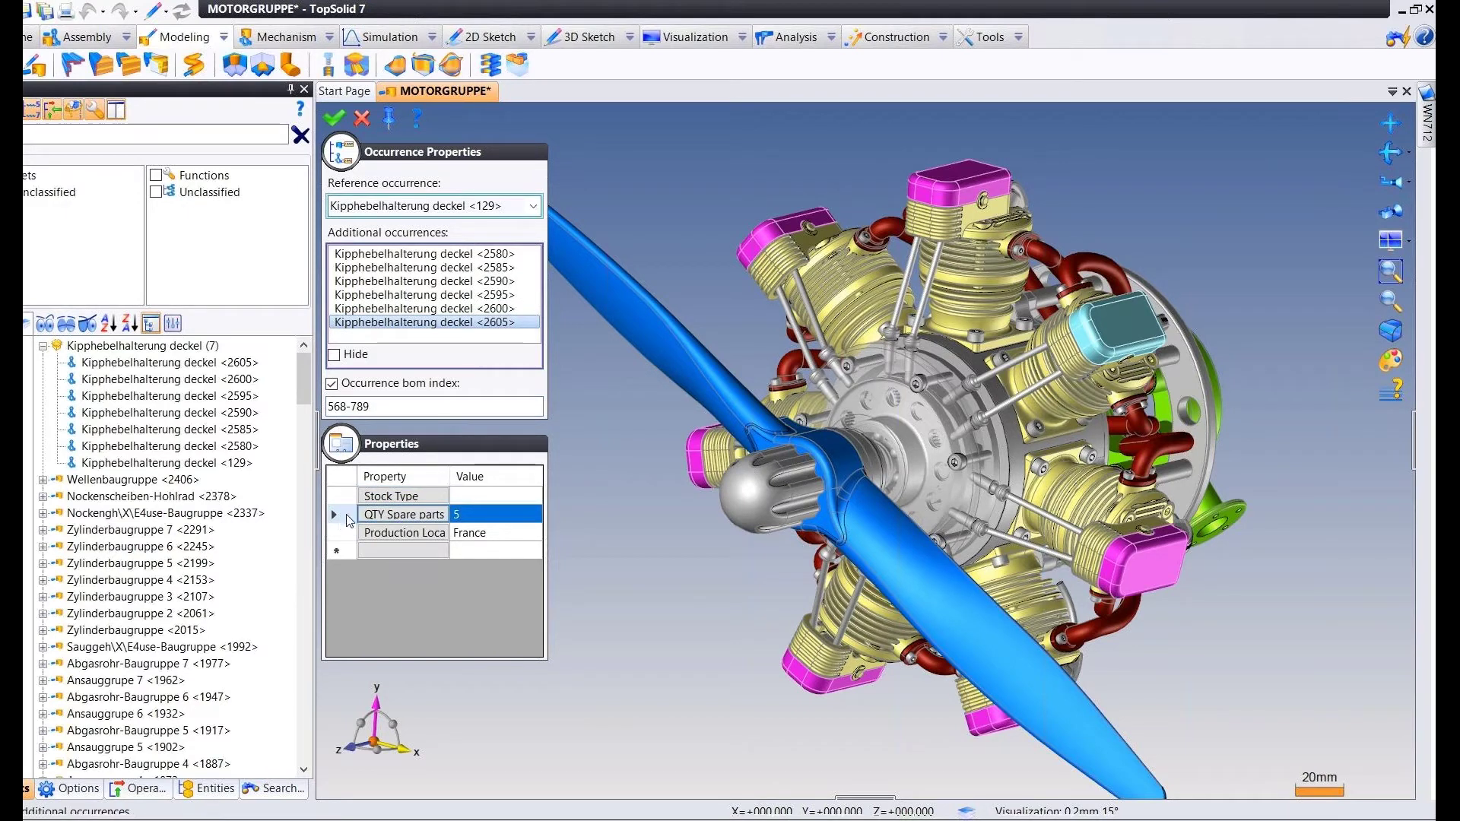
key(Delete)
click(350, 517)
key(Delete)
click(345, 496)
key(Delete)
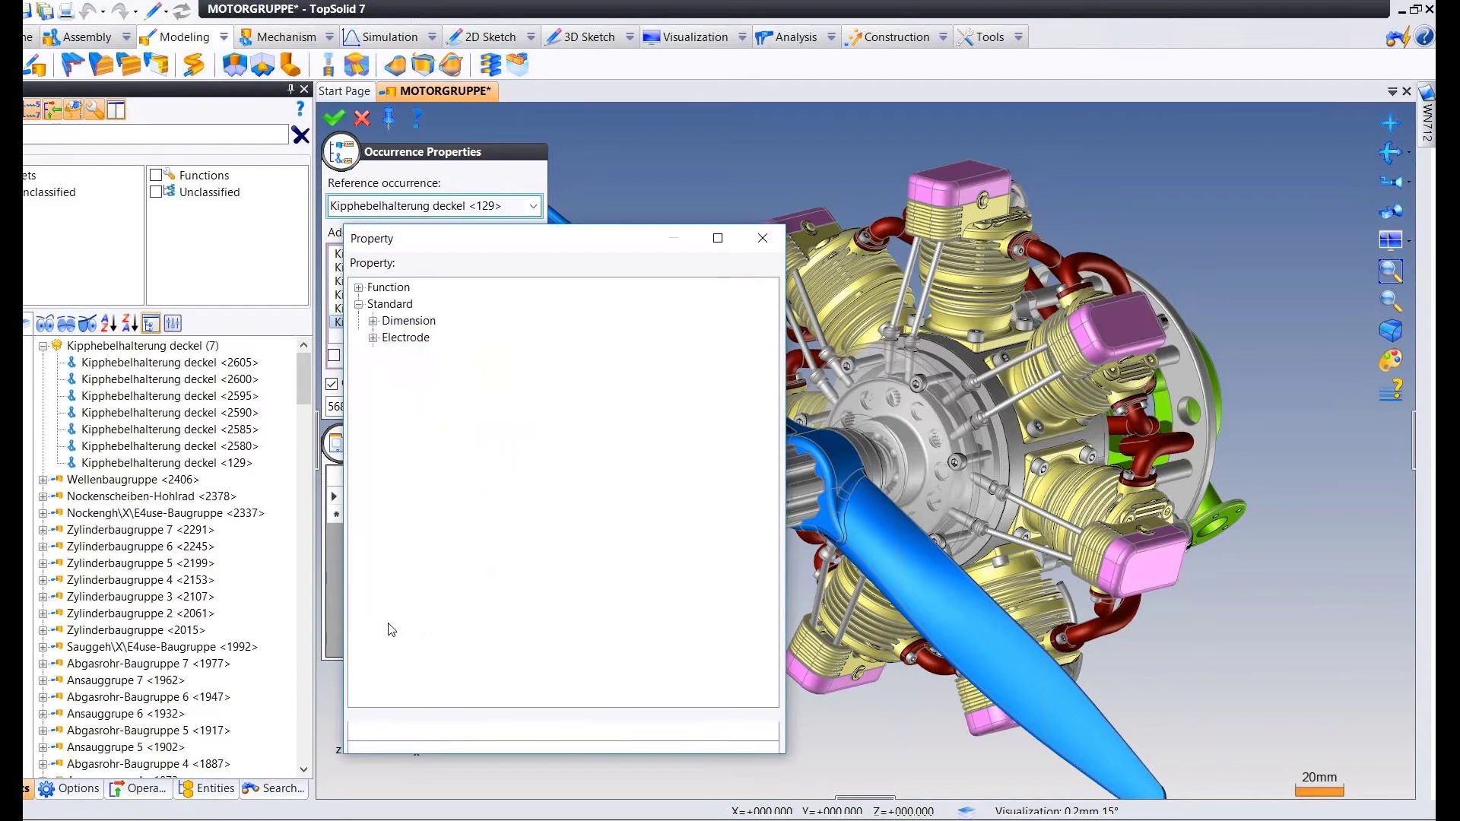
Add the user property Production Location from WN712's 03 Occurence Properties and set its value to France.
click(417, 656)
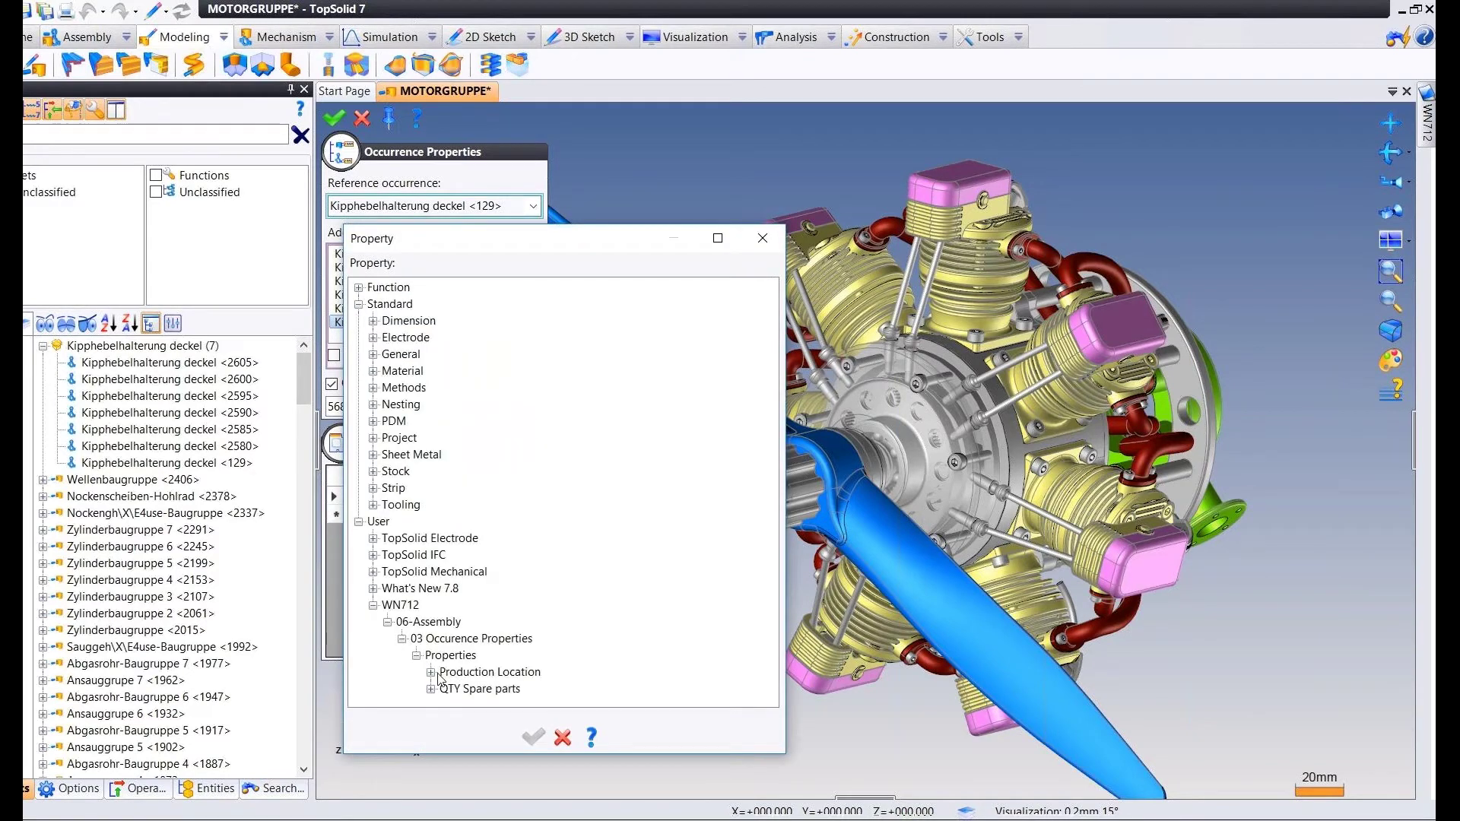
click(432, 672)
click(504, 689)
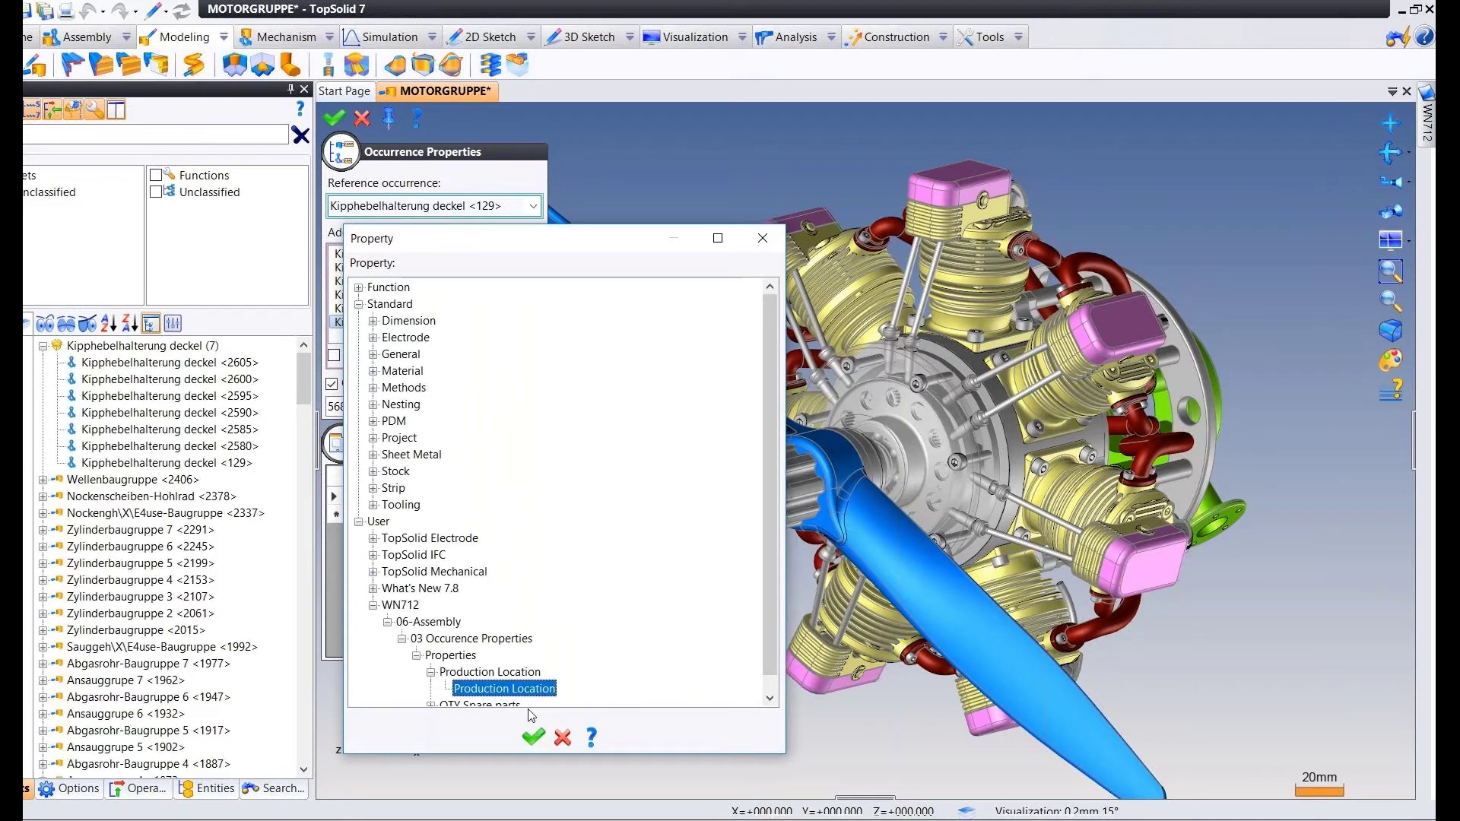
click(534, 737)
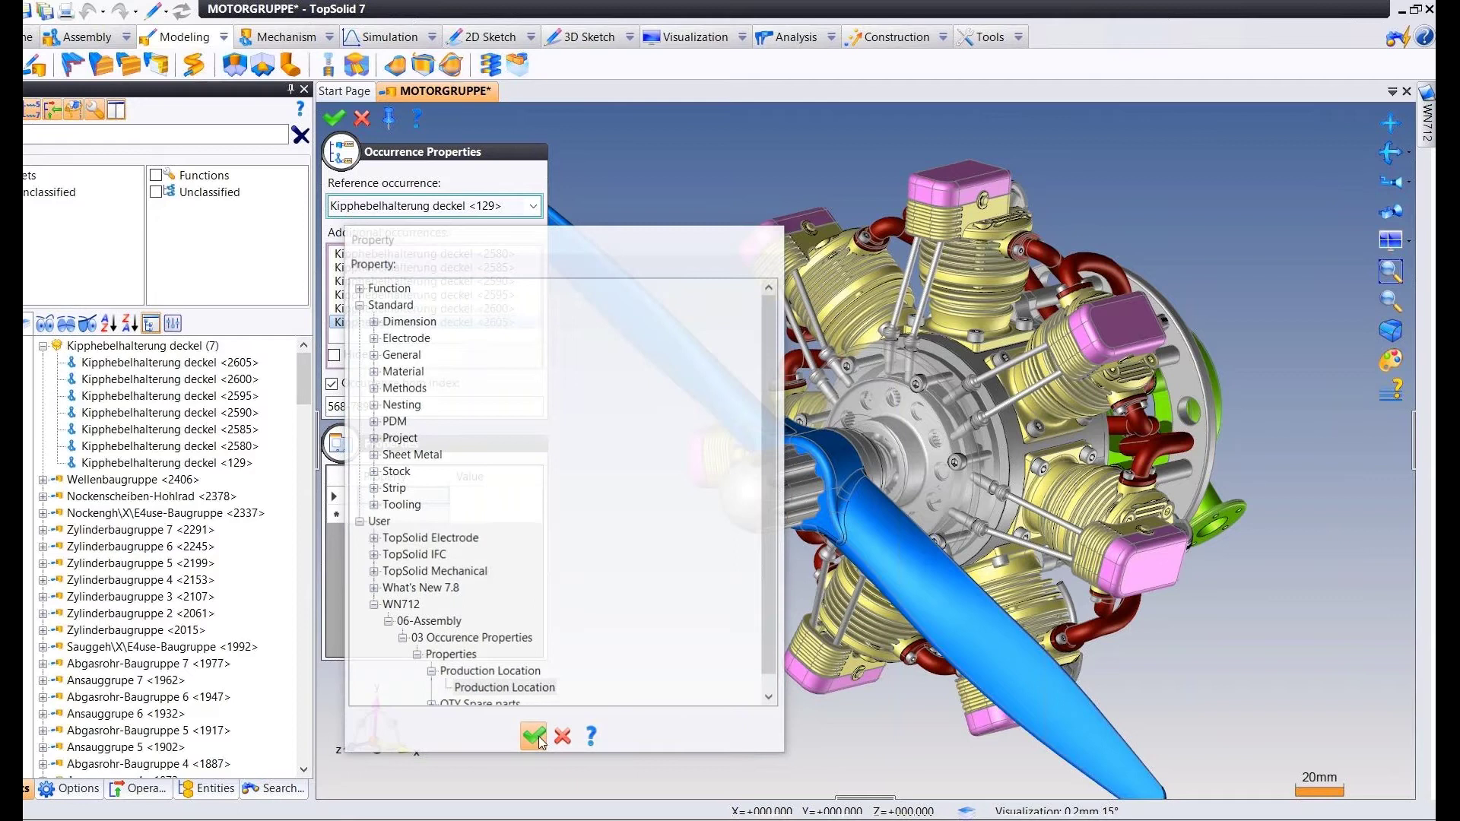
click(467, 496)
text(France)
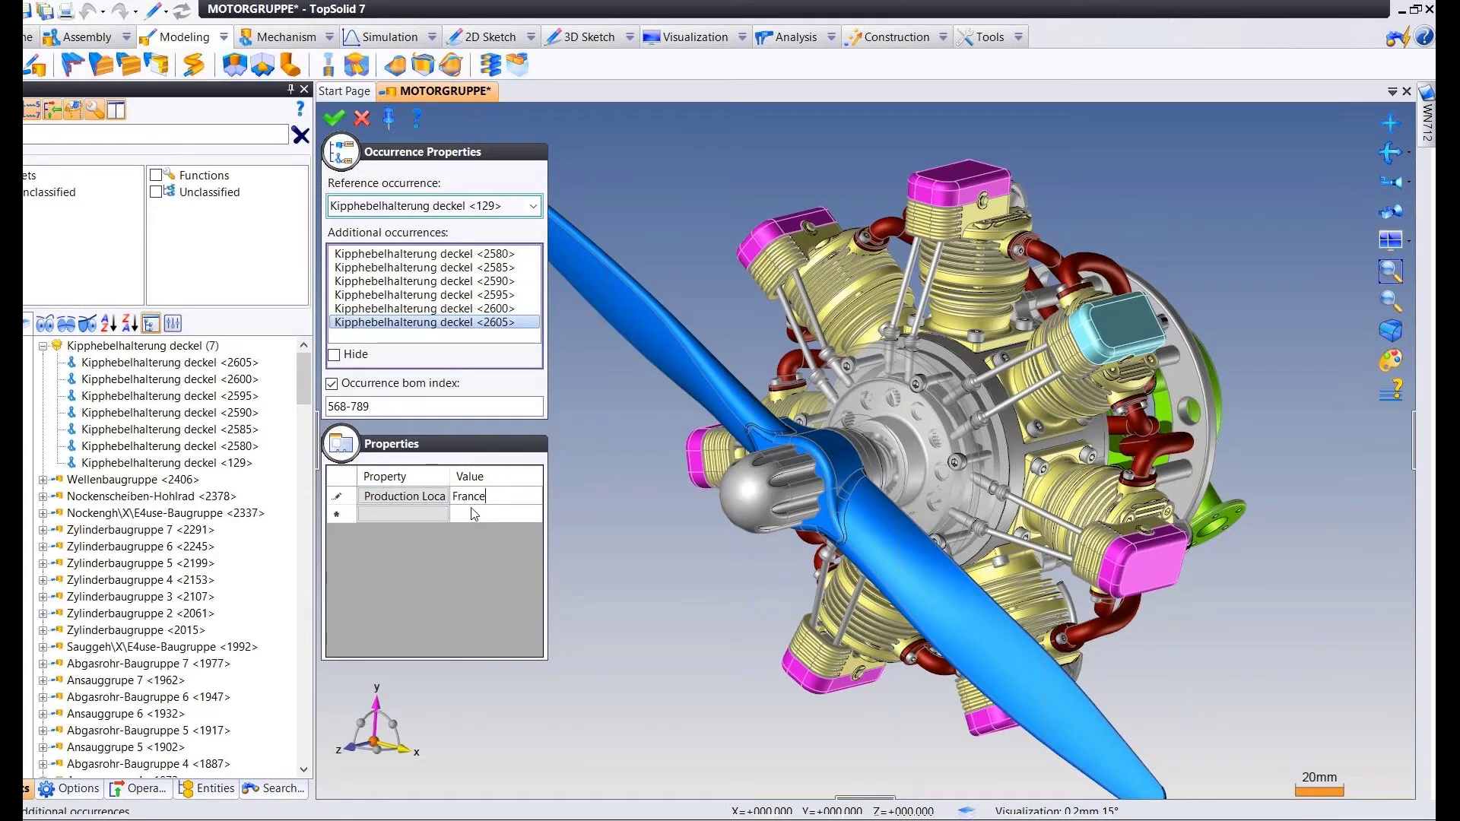
Add the user property QTY Spare parts with the value 7 and apply the occurrence properties.
click(413, 514)
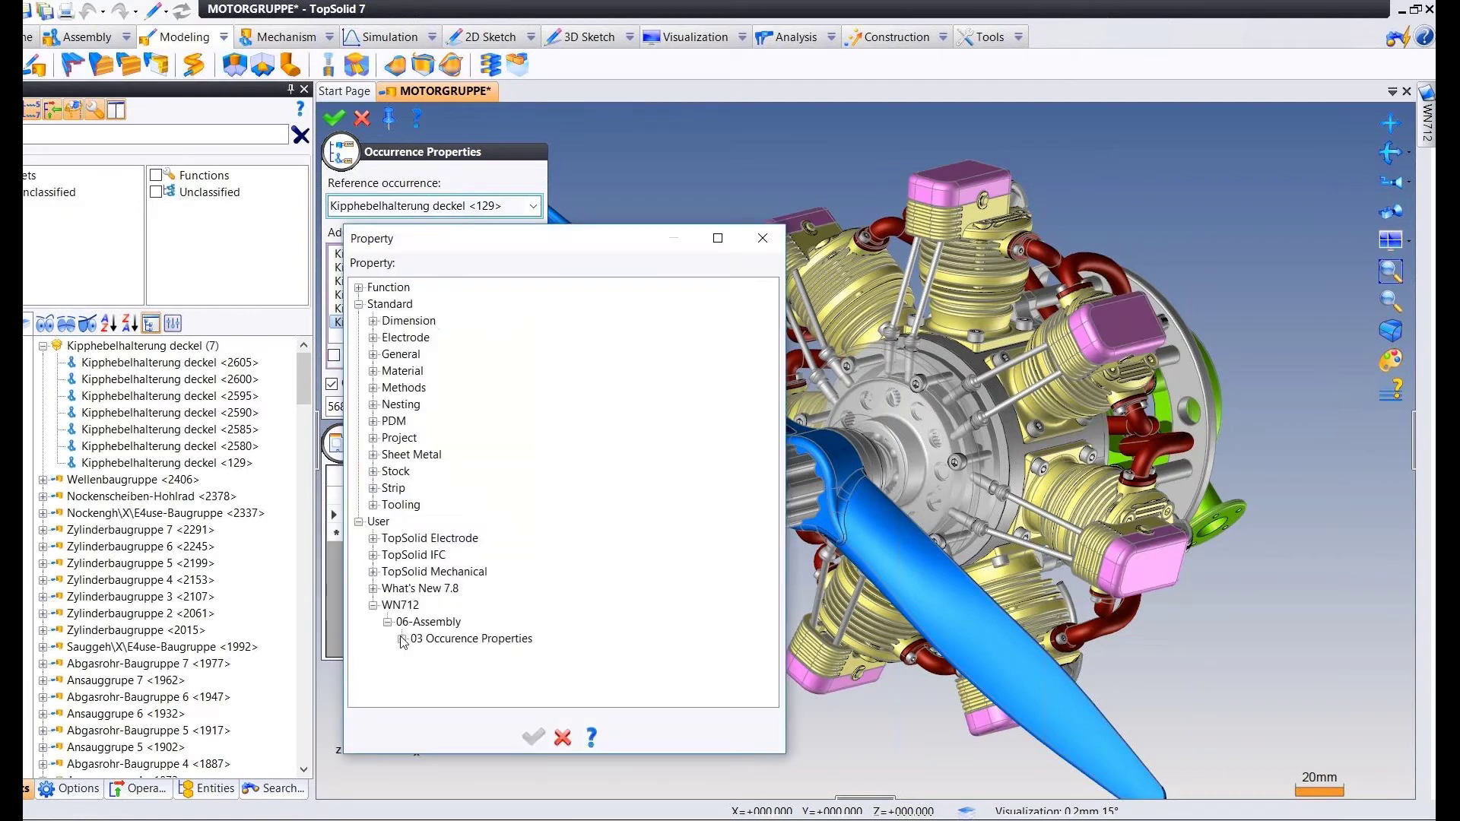
click(456, 688)
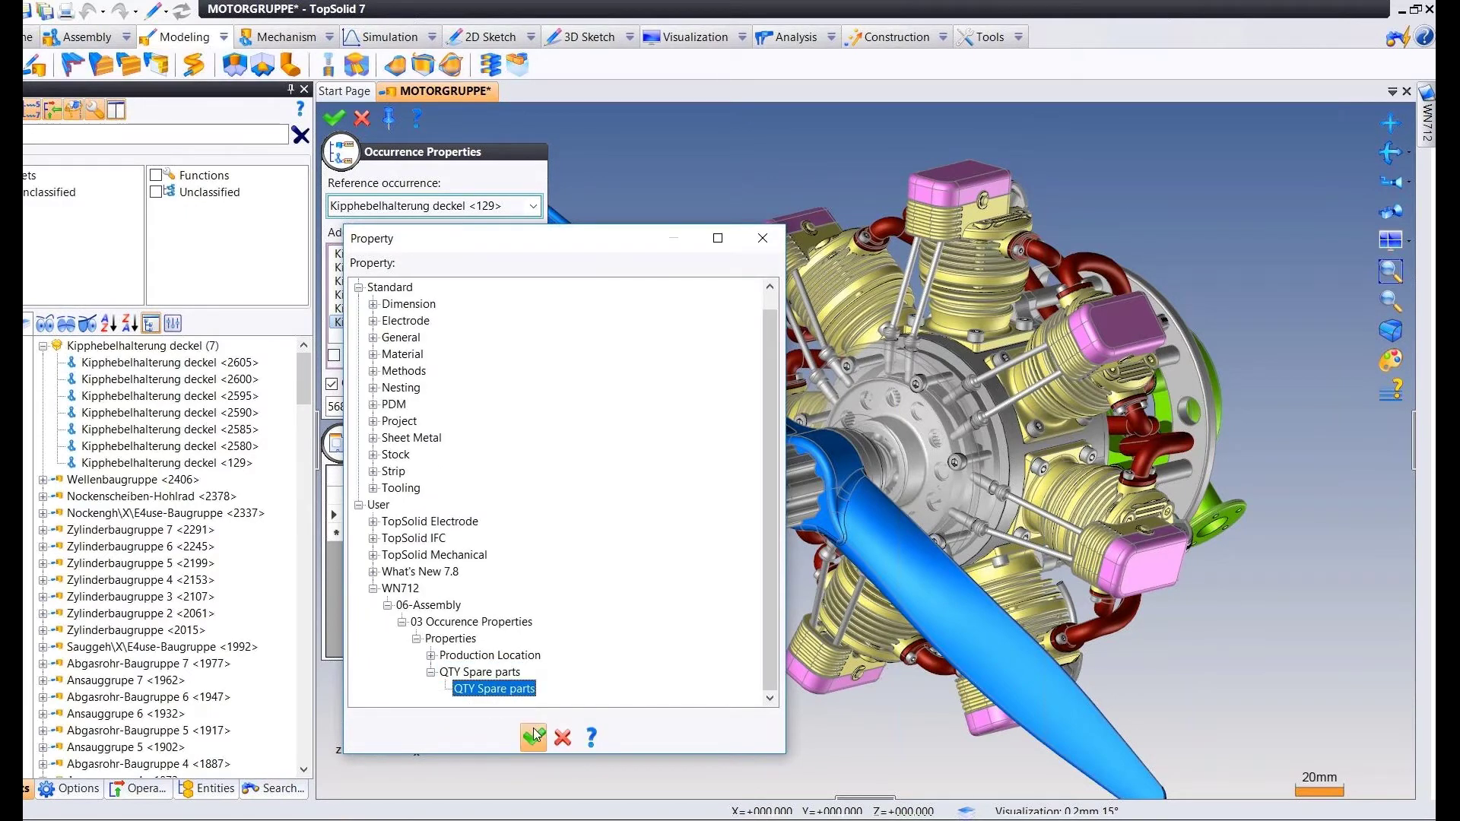
click(534, 736)
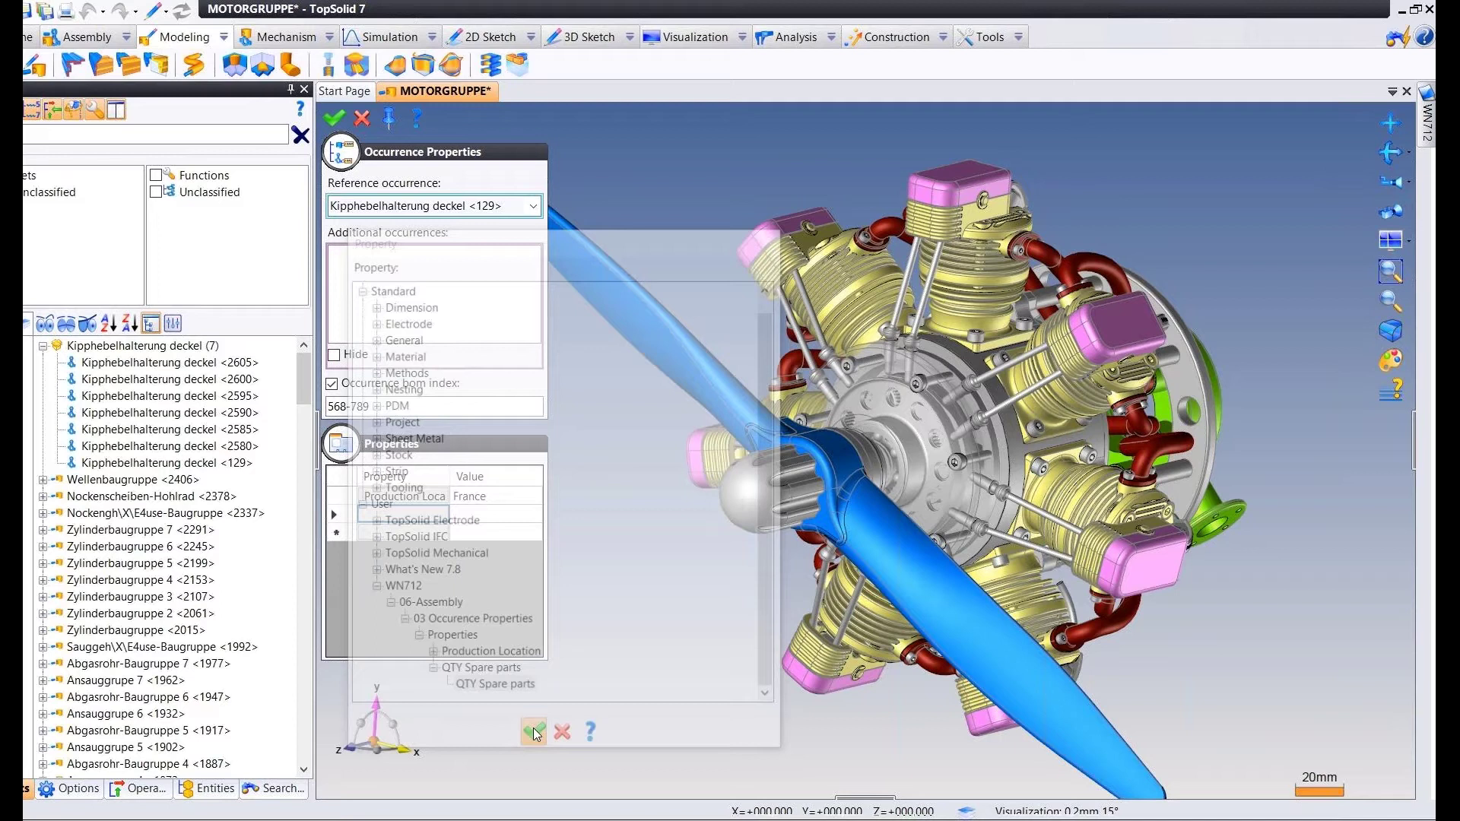
click(489, 515)
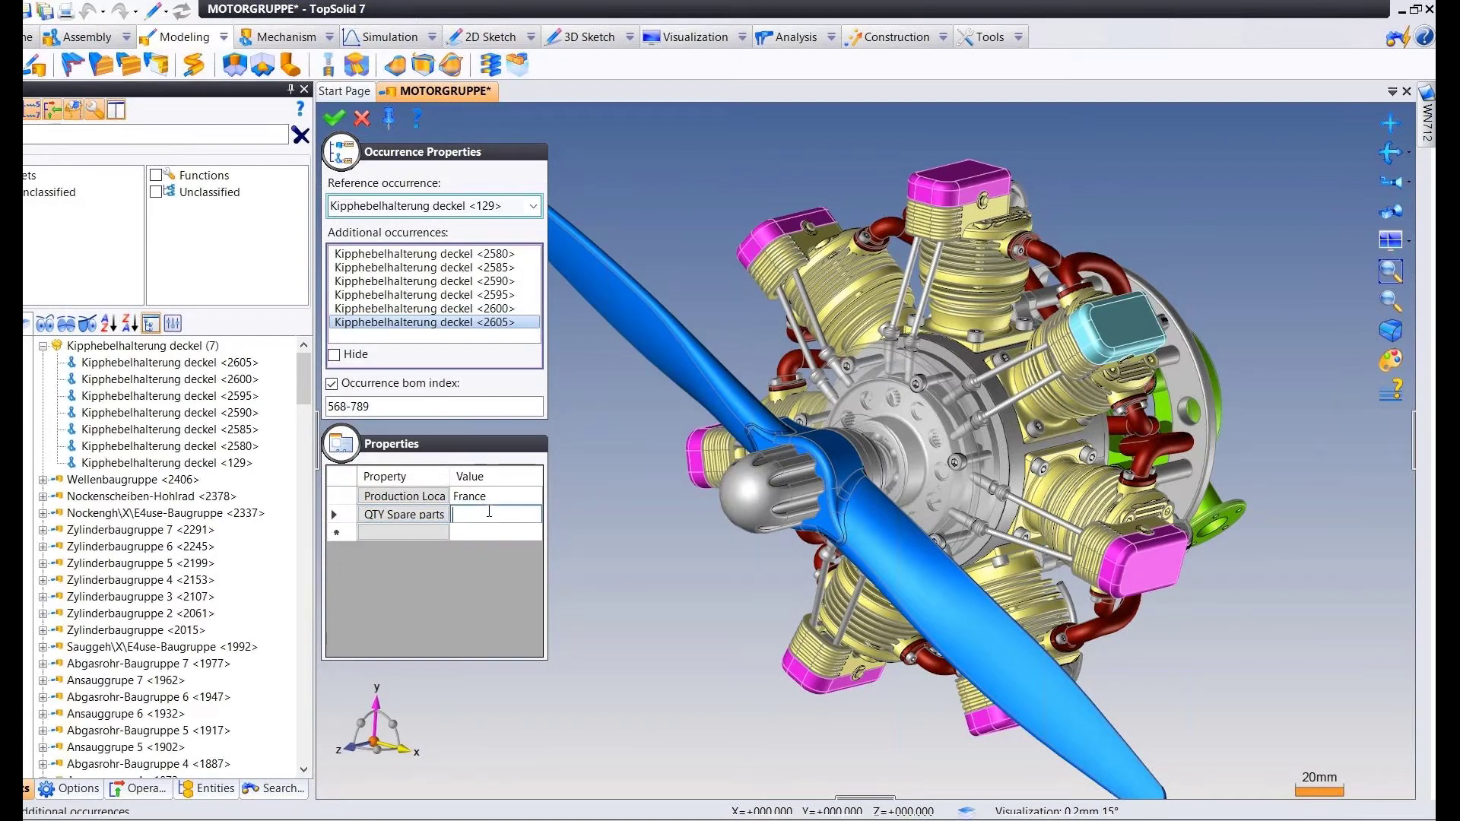
text(7)
key(Return)
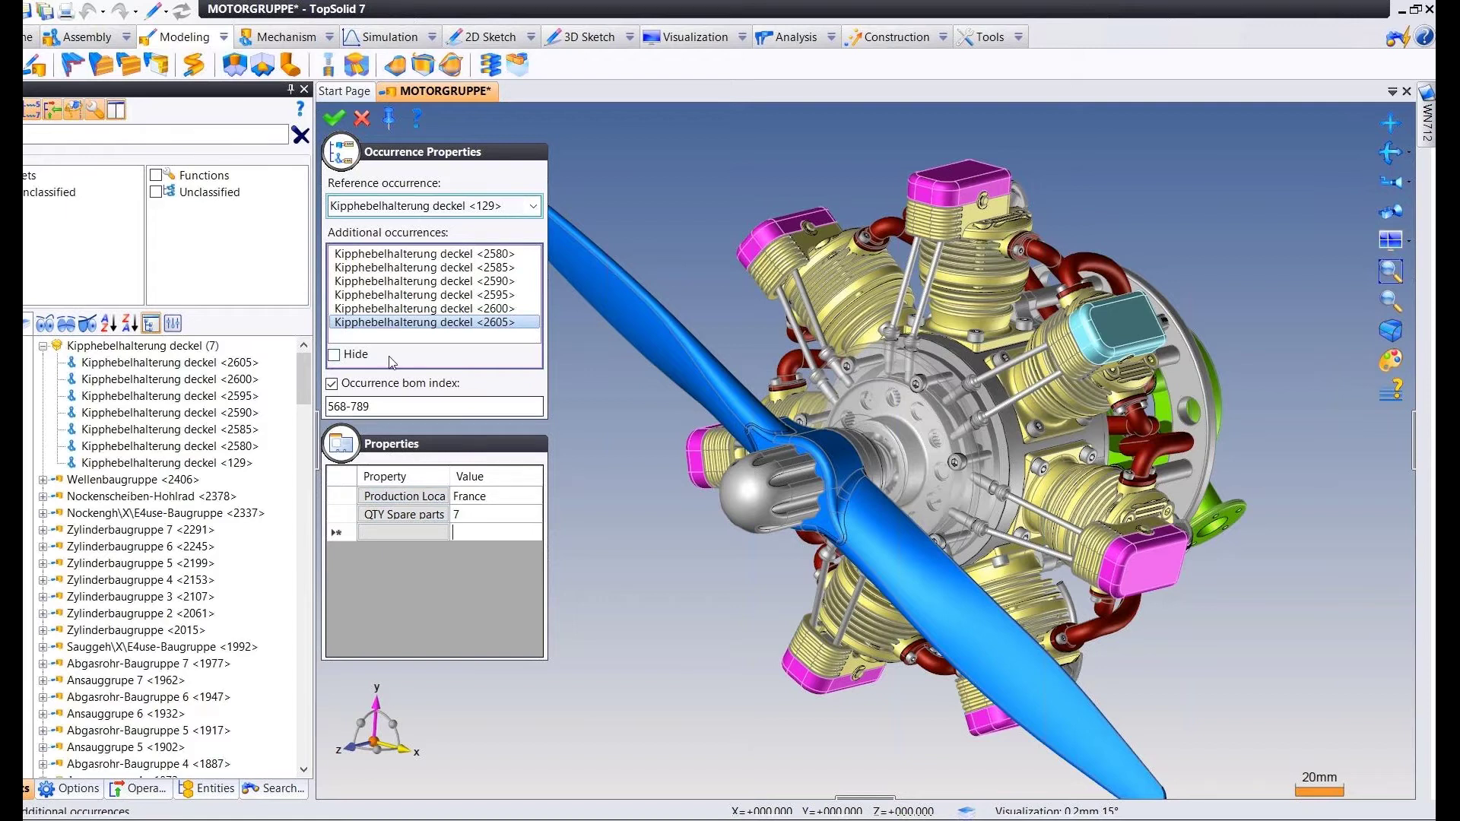
click(336, 120)
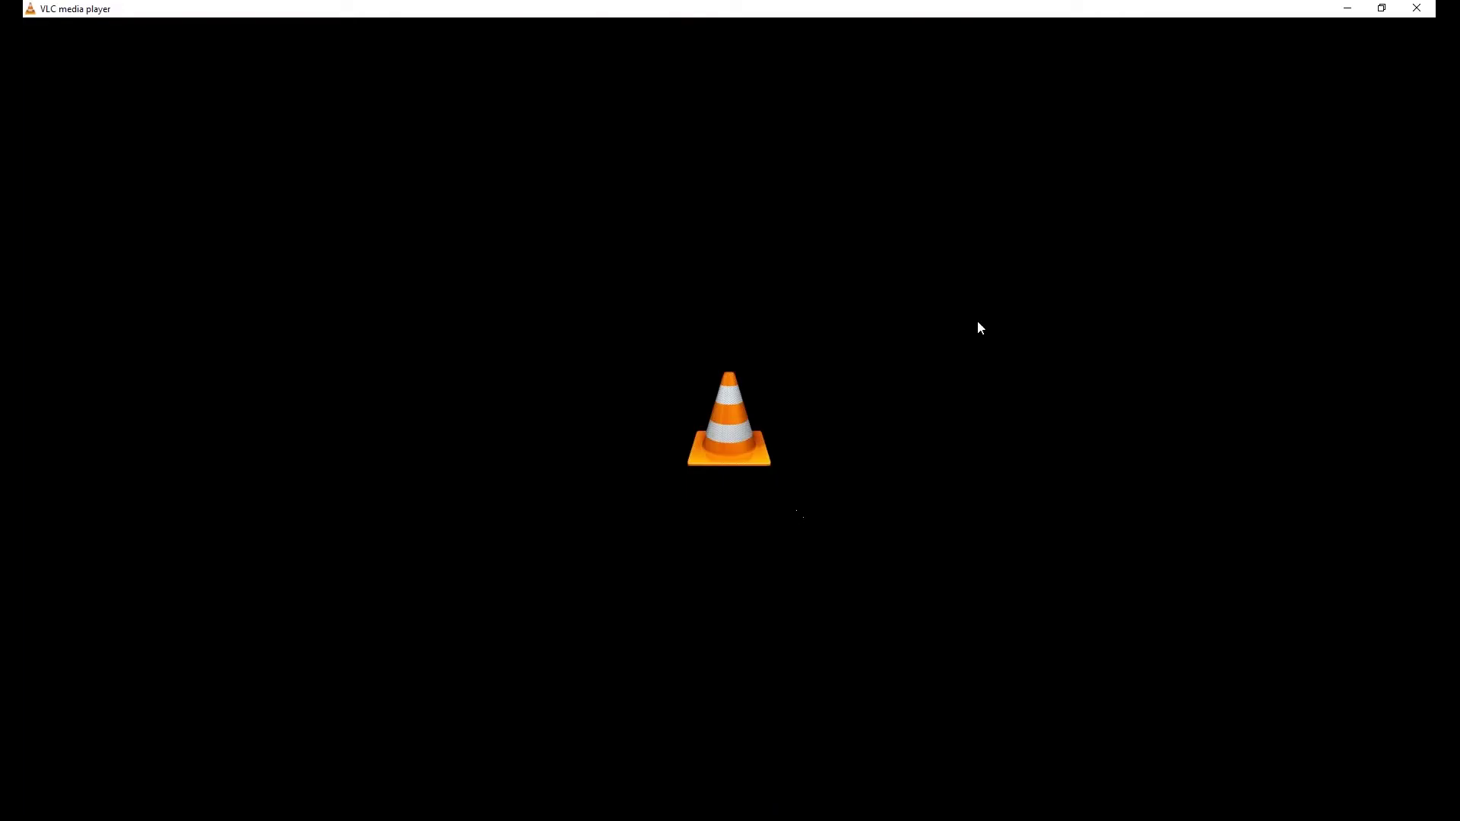
right_click(979, 325)
click(1009, 498)
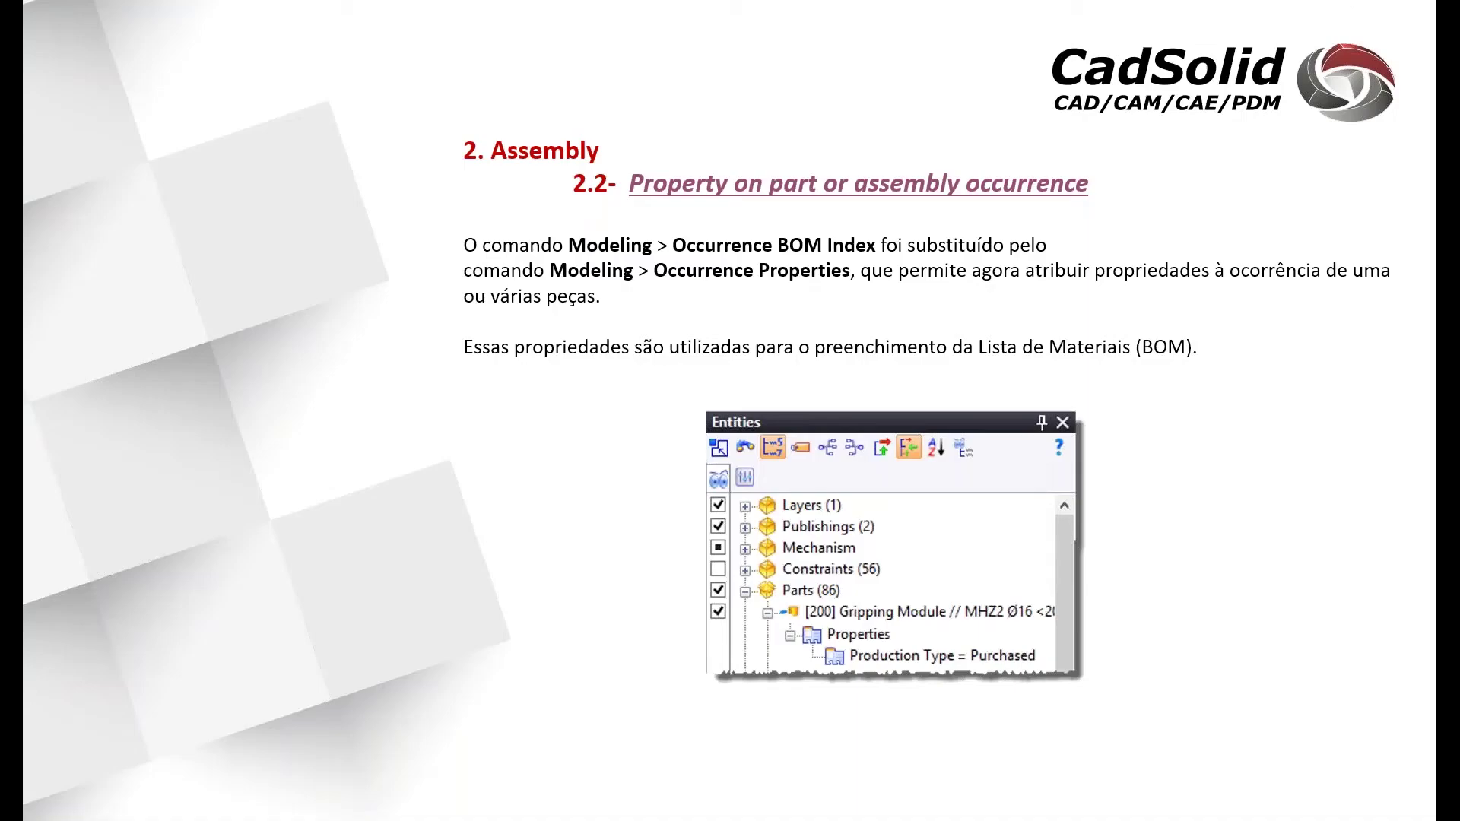
click(785, 428)
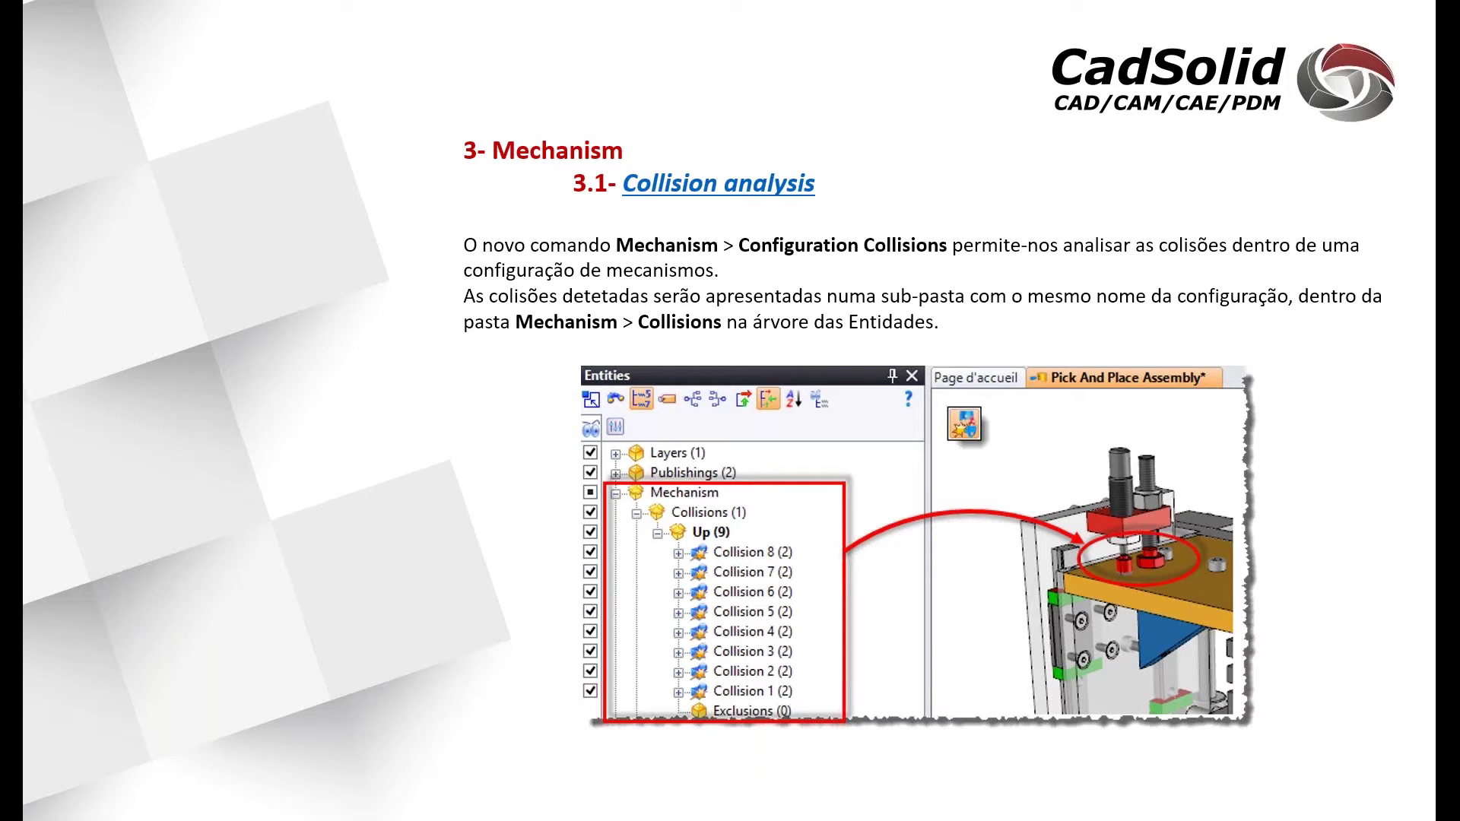
click(695, 189)
click(773, 508)
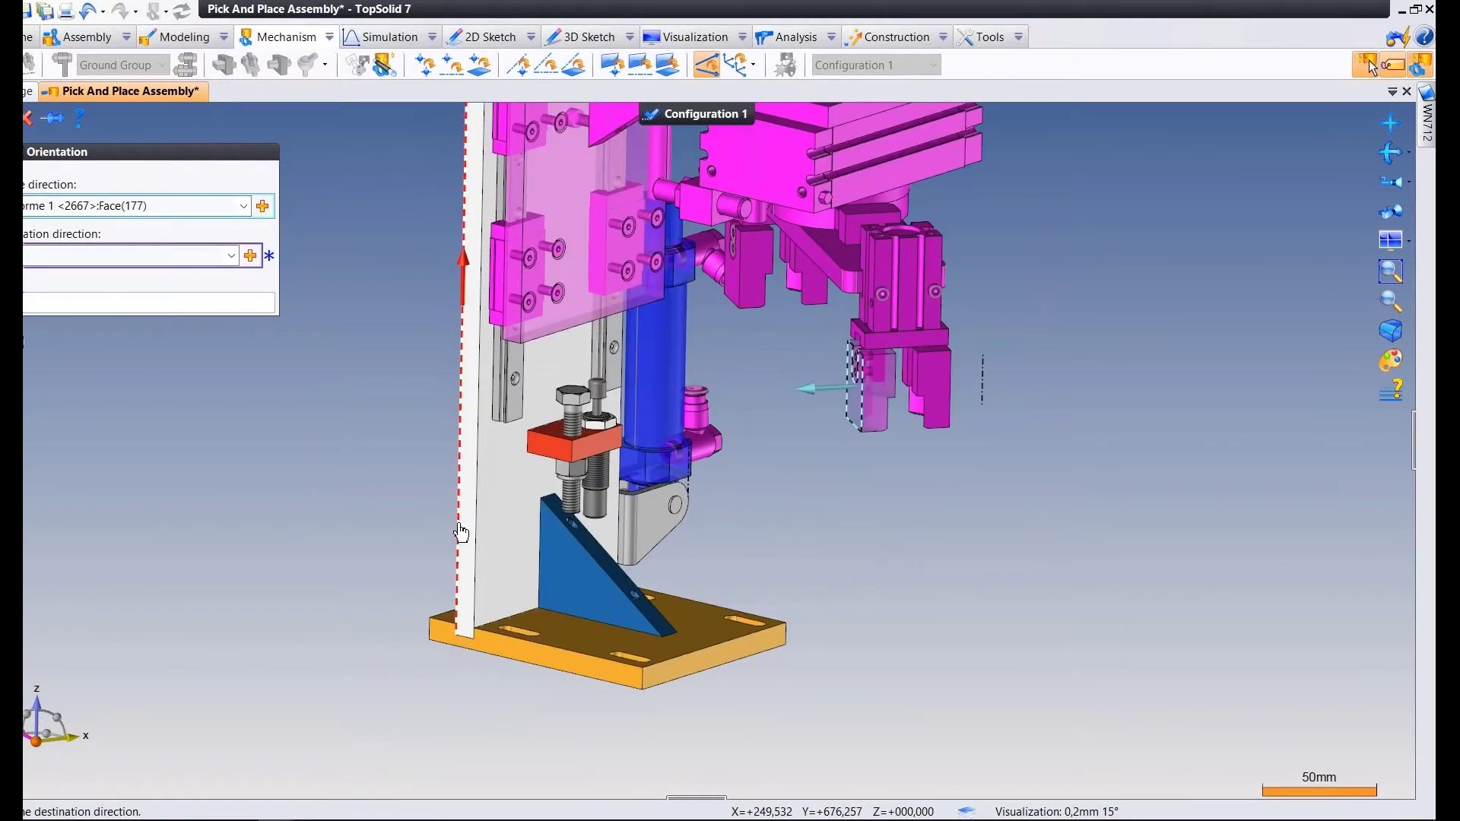
Complete the orientation of the gripper jaw face relative to the upright plate and finish editing Configuration 1.
key(Return)
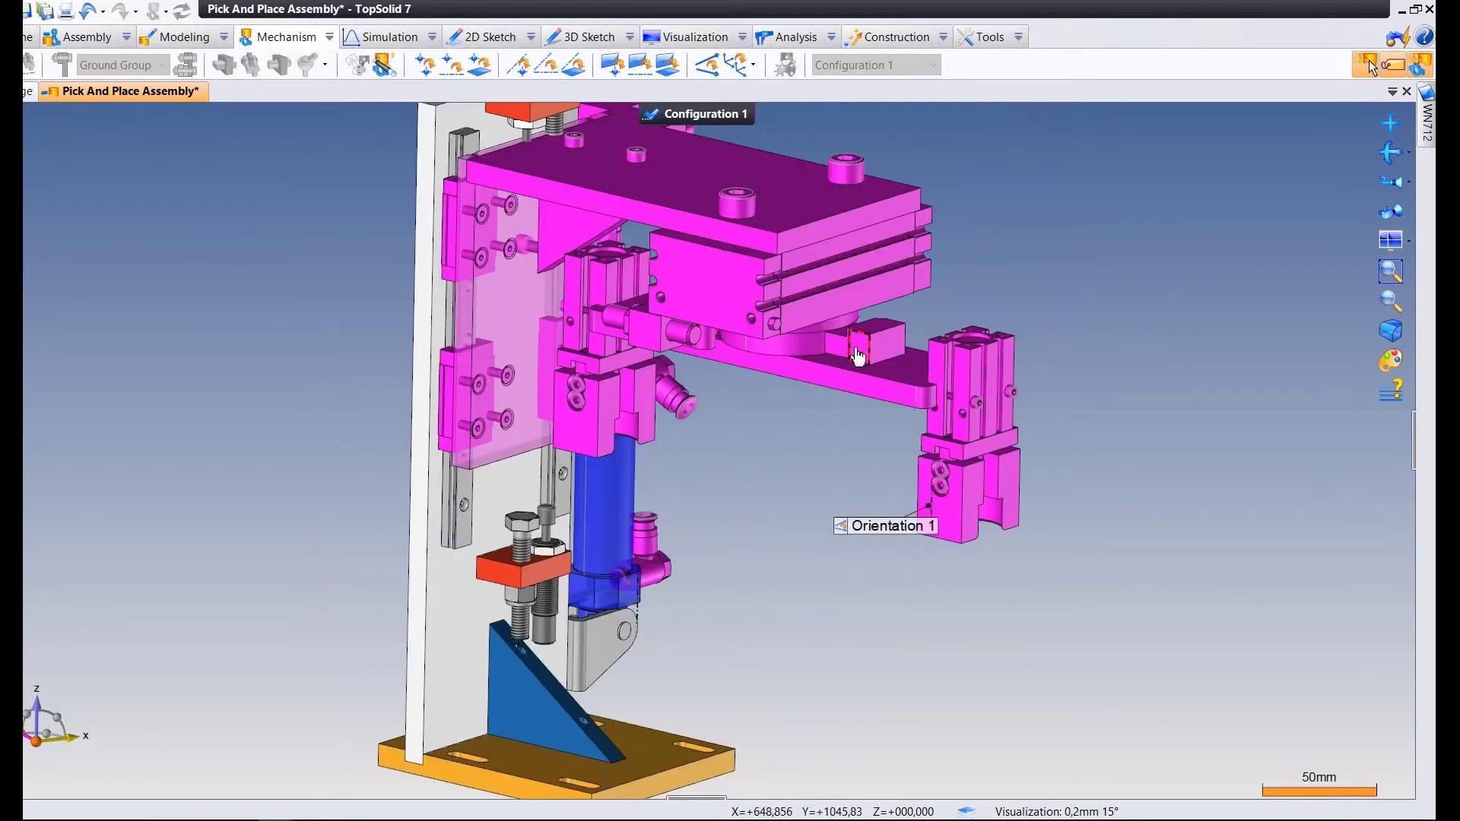
drag(858, 356, 851, 230)
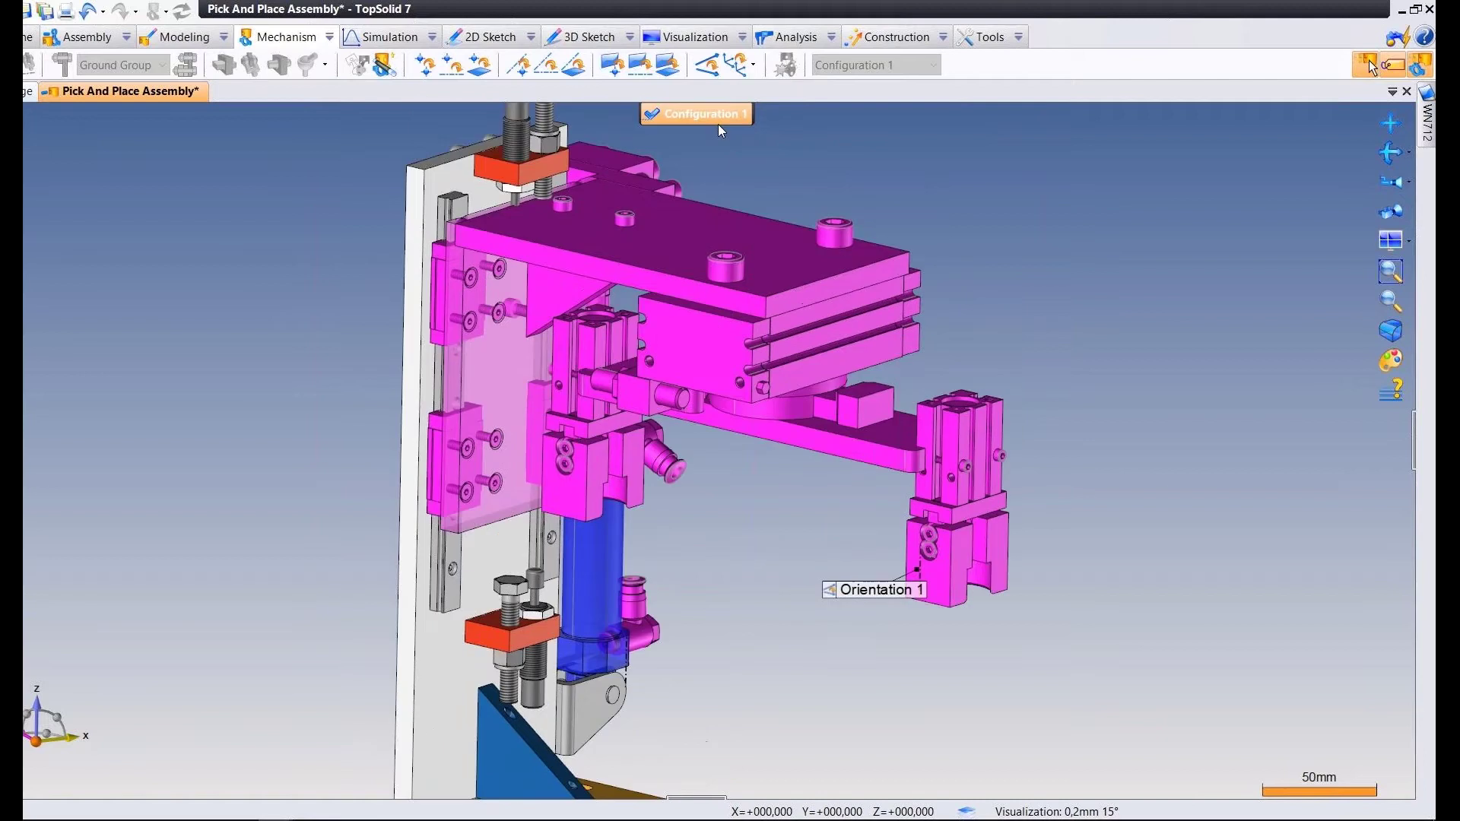
click(718, 123)
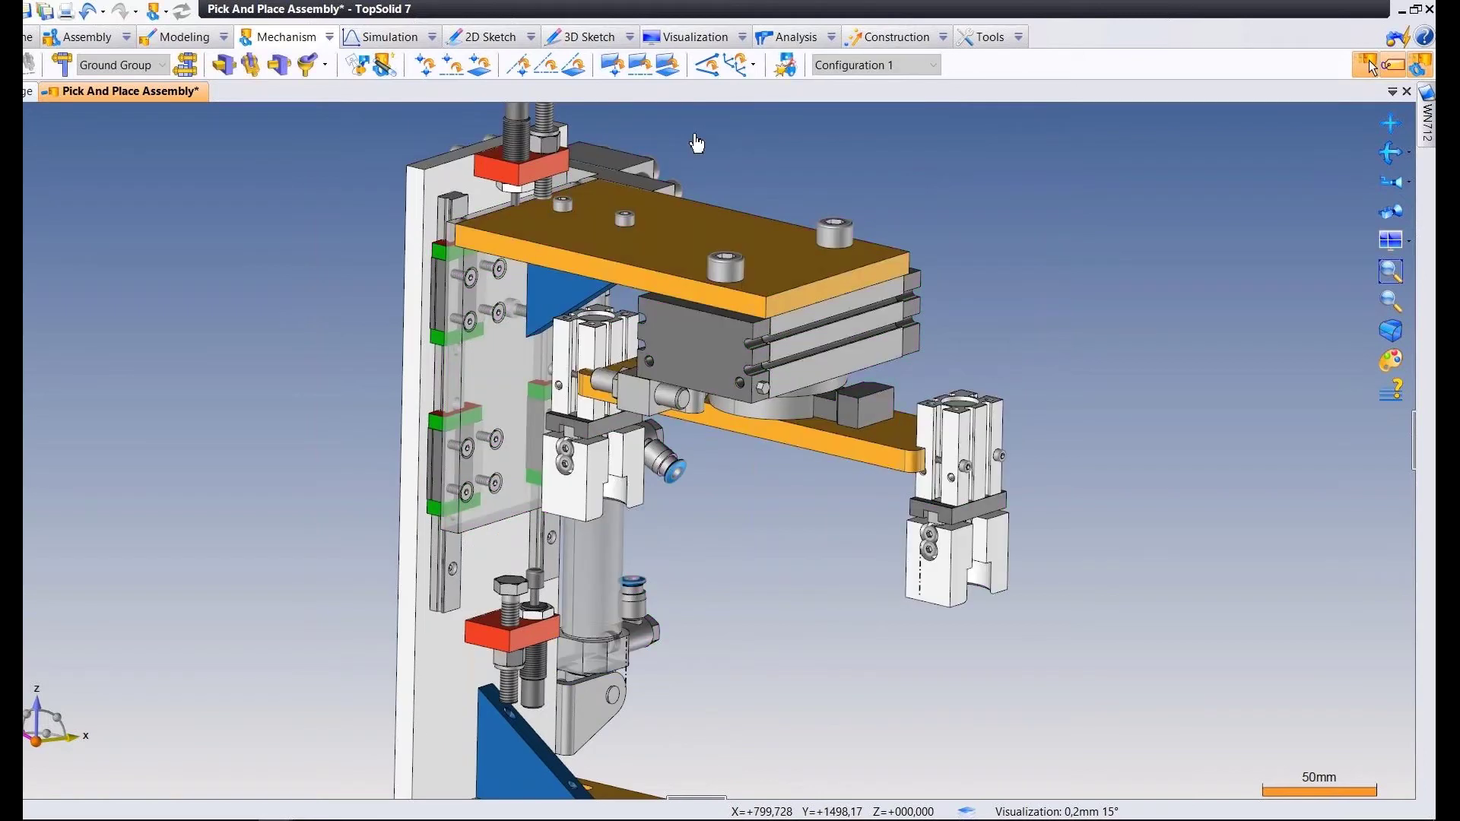
Switch the mechanism to Design Configuration and back to Configuration 1 to compare the positions.
click(844, 66)
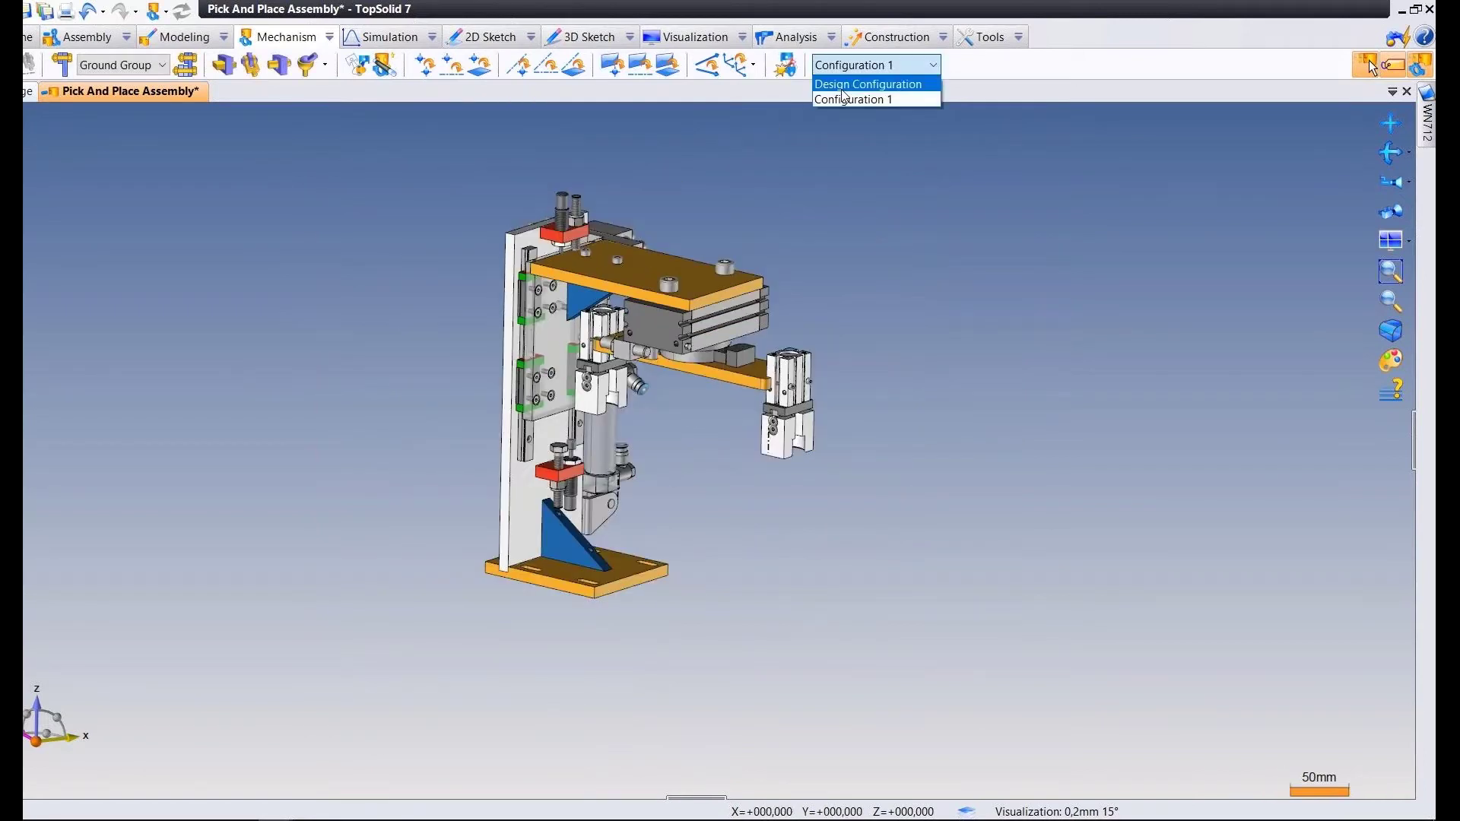
click(842, 90)
click(844, 66)
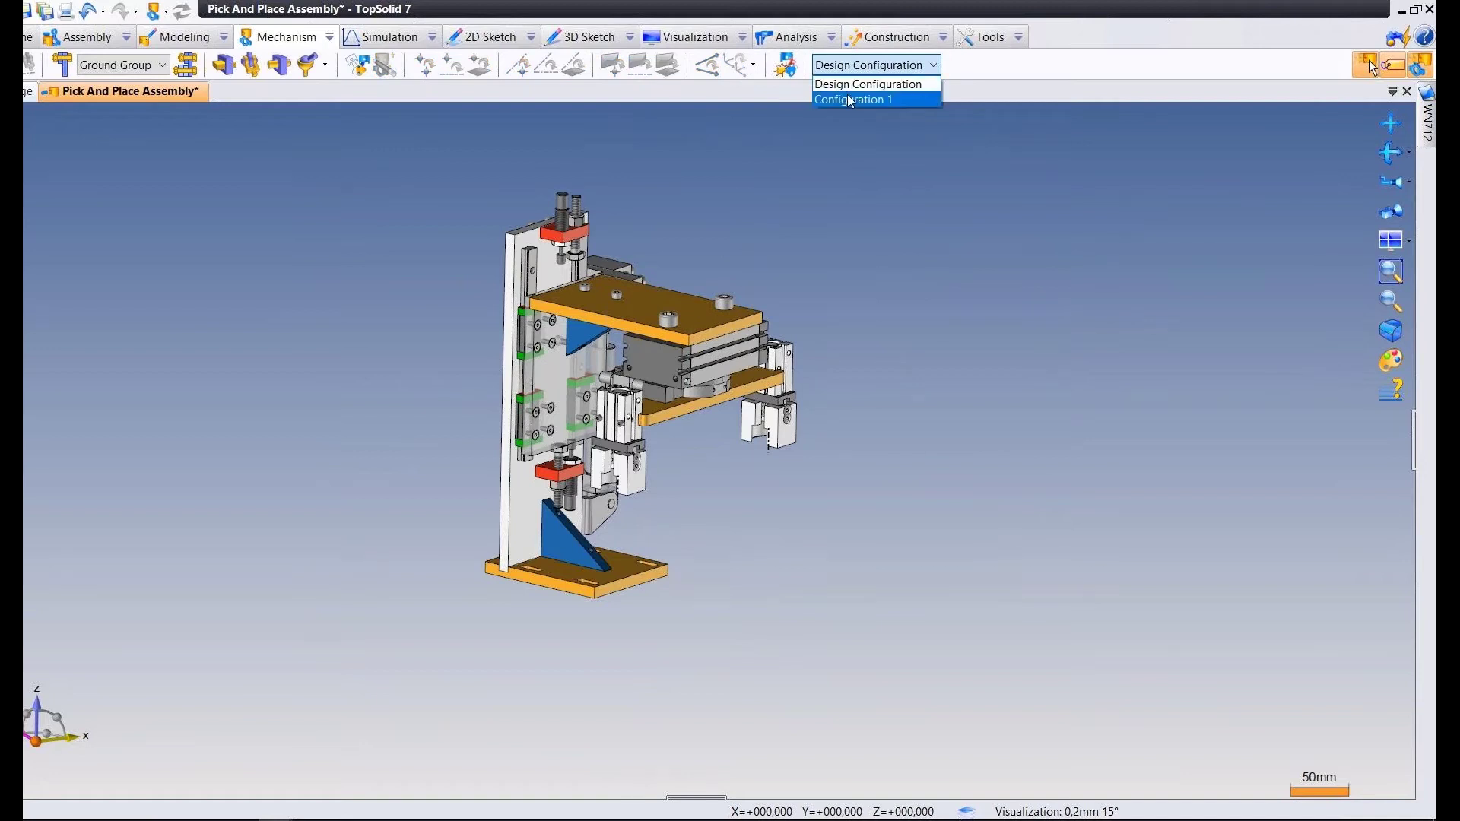
click(849, 98)
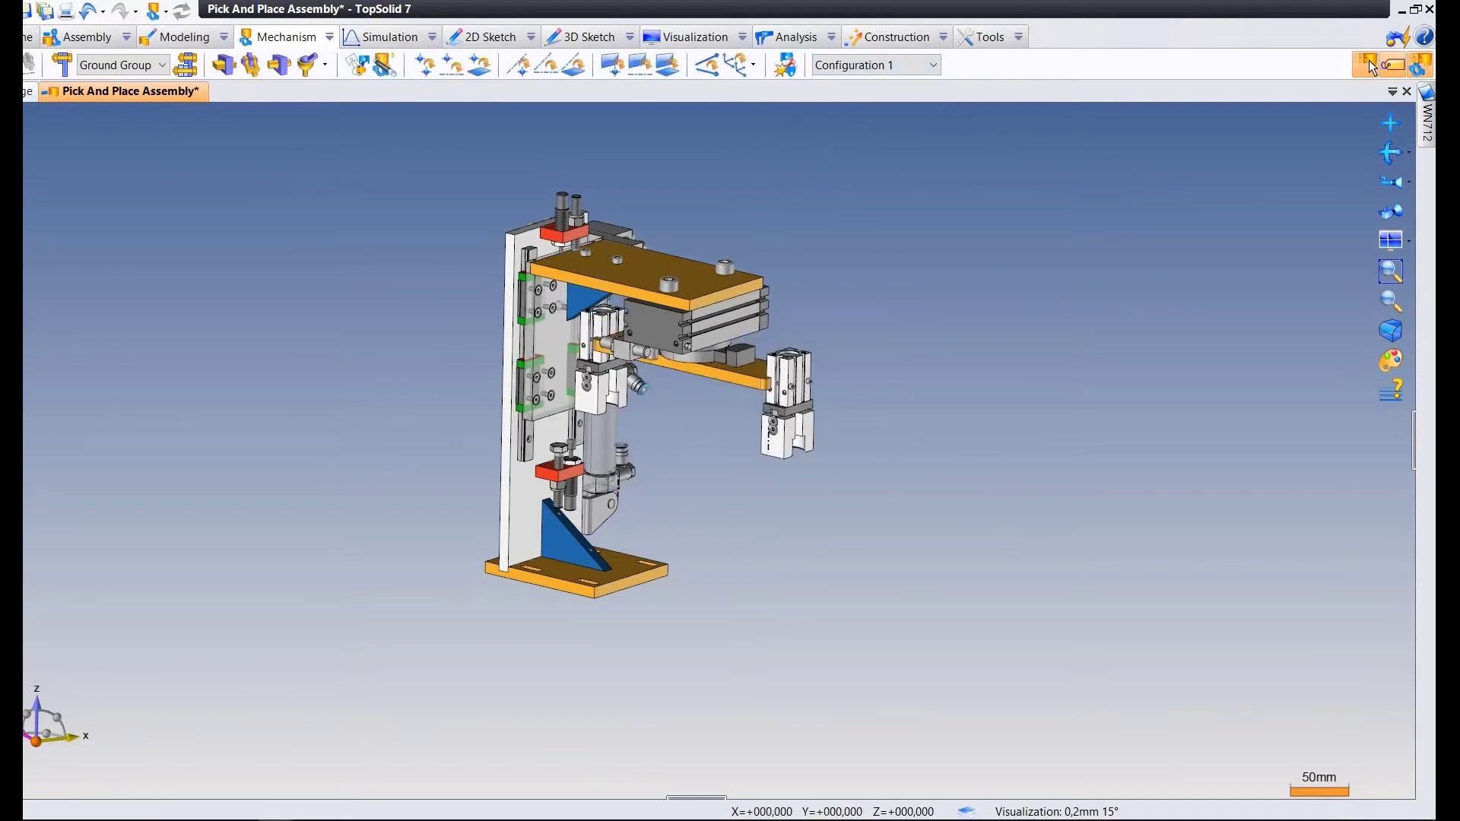
Rename the mechanism's Configuration 1 as Open in the entities tree and collapse the tree.
click(1369, 62)
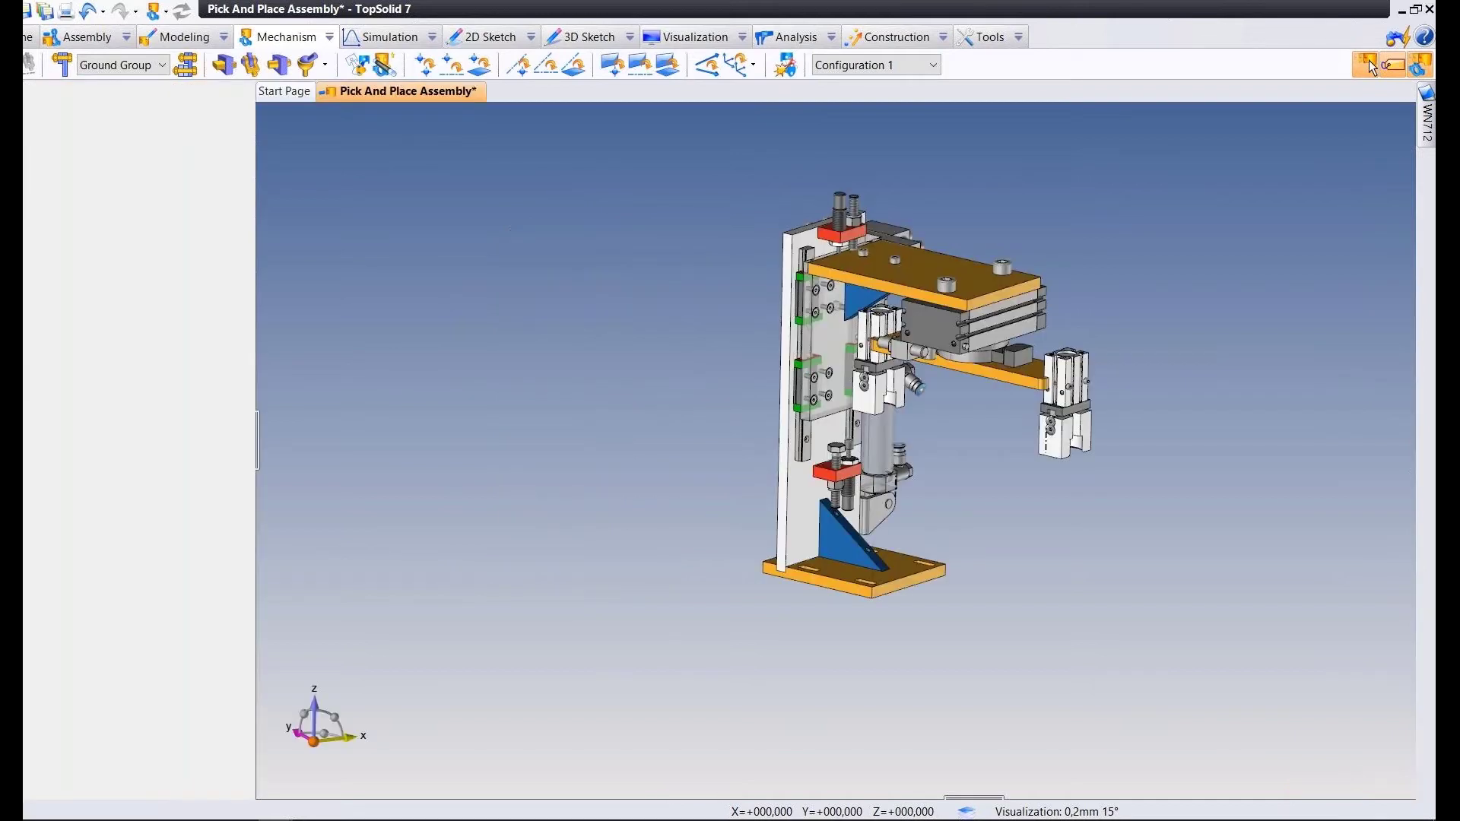
key(F2)
text(Open)
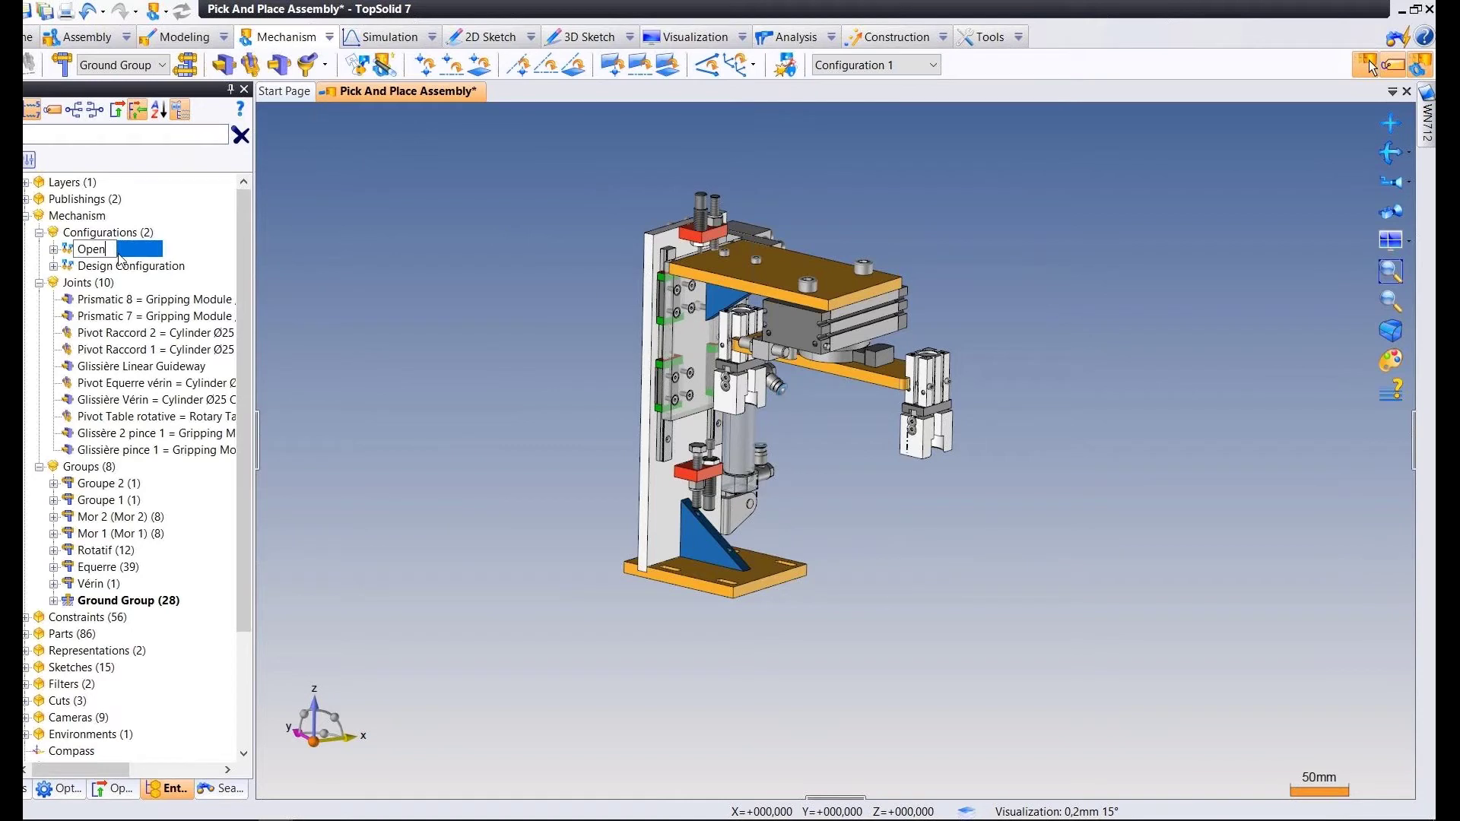
key(Return)
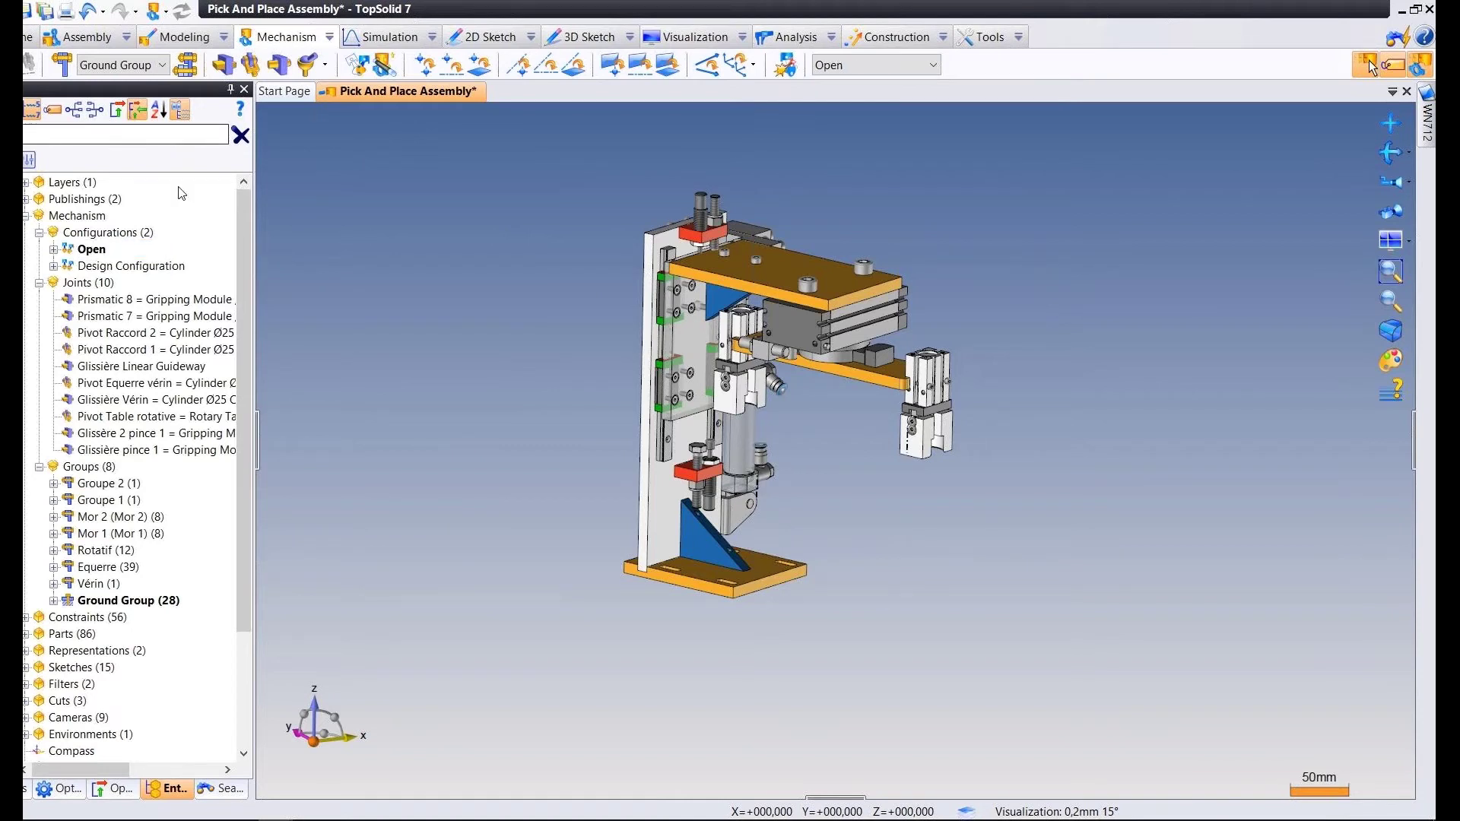
click(257, 447)
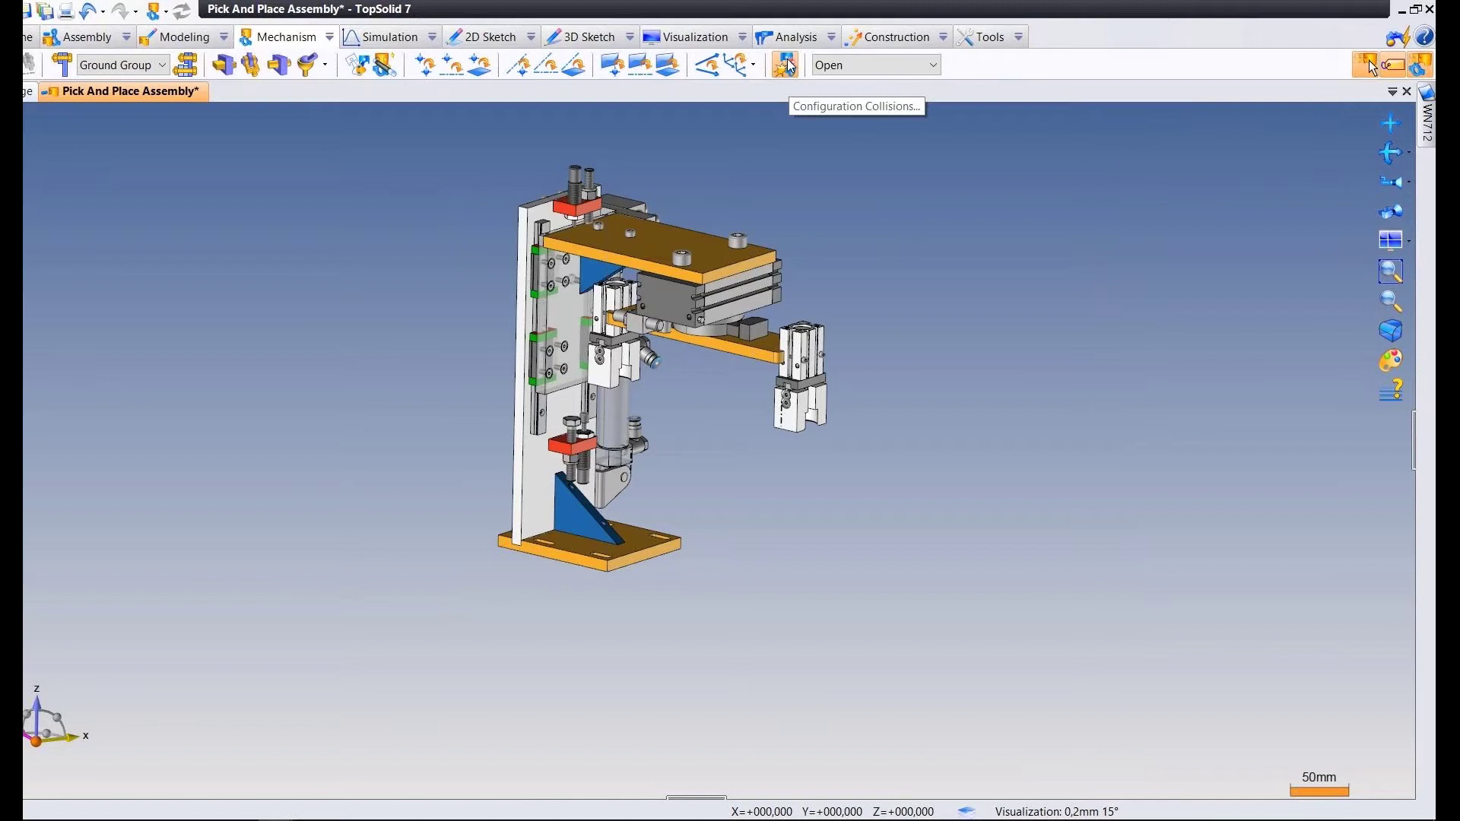
Run a Configuration Collisions analysis on the Open configuration, setting the intersections and threading-tapping options.
click(786, 66)
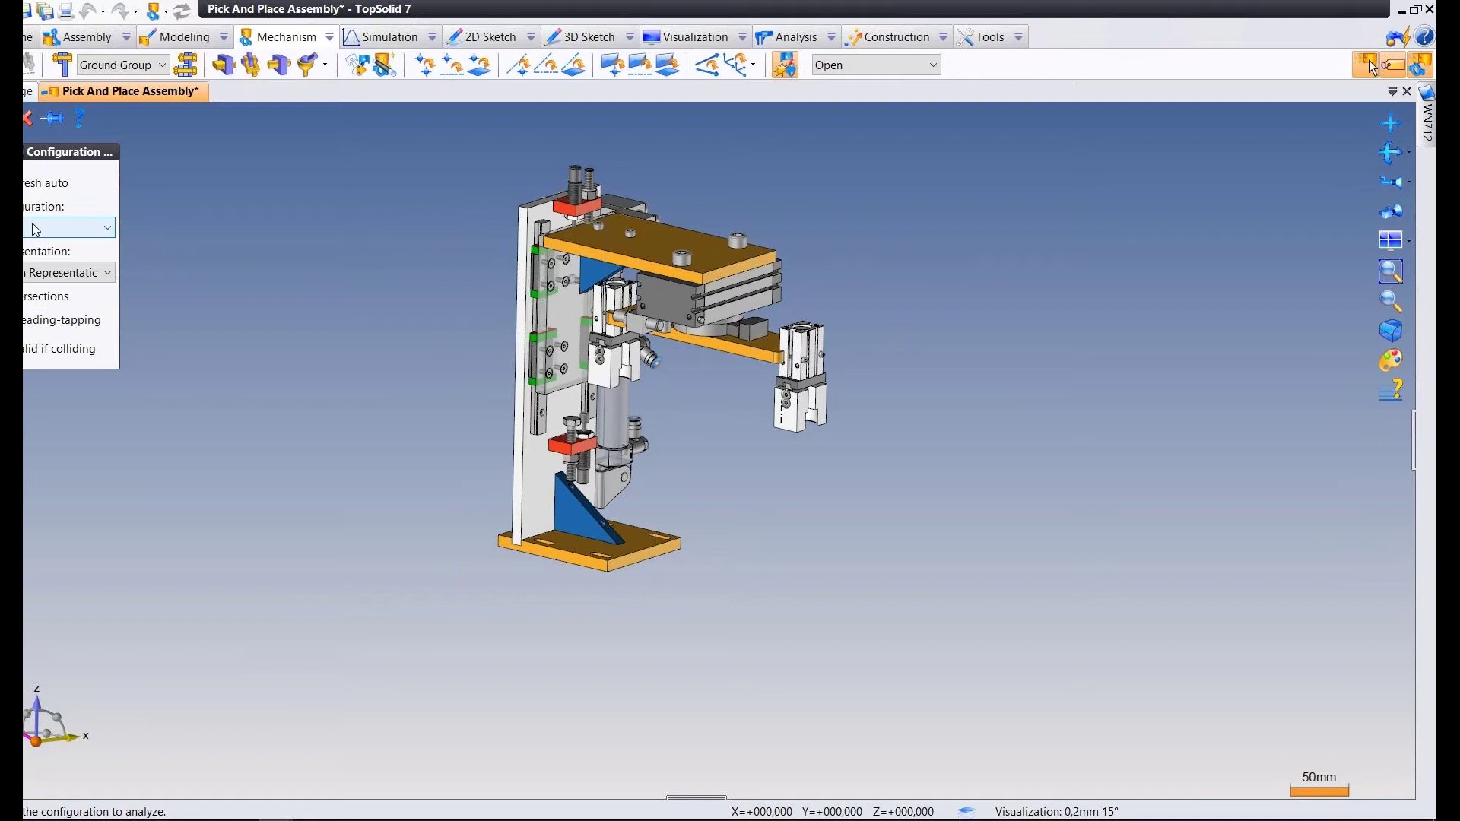
click(27, 301)
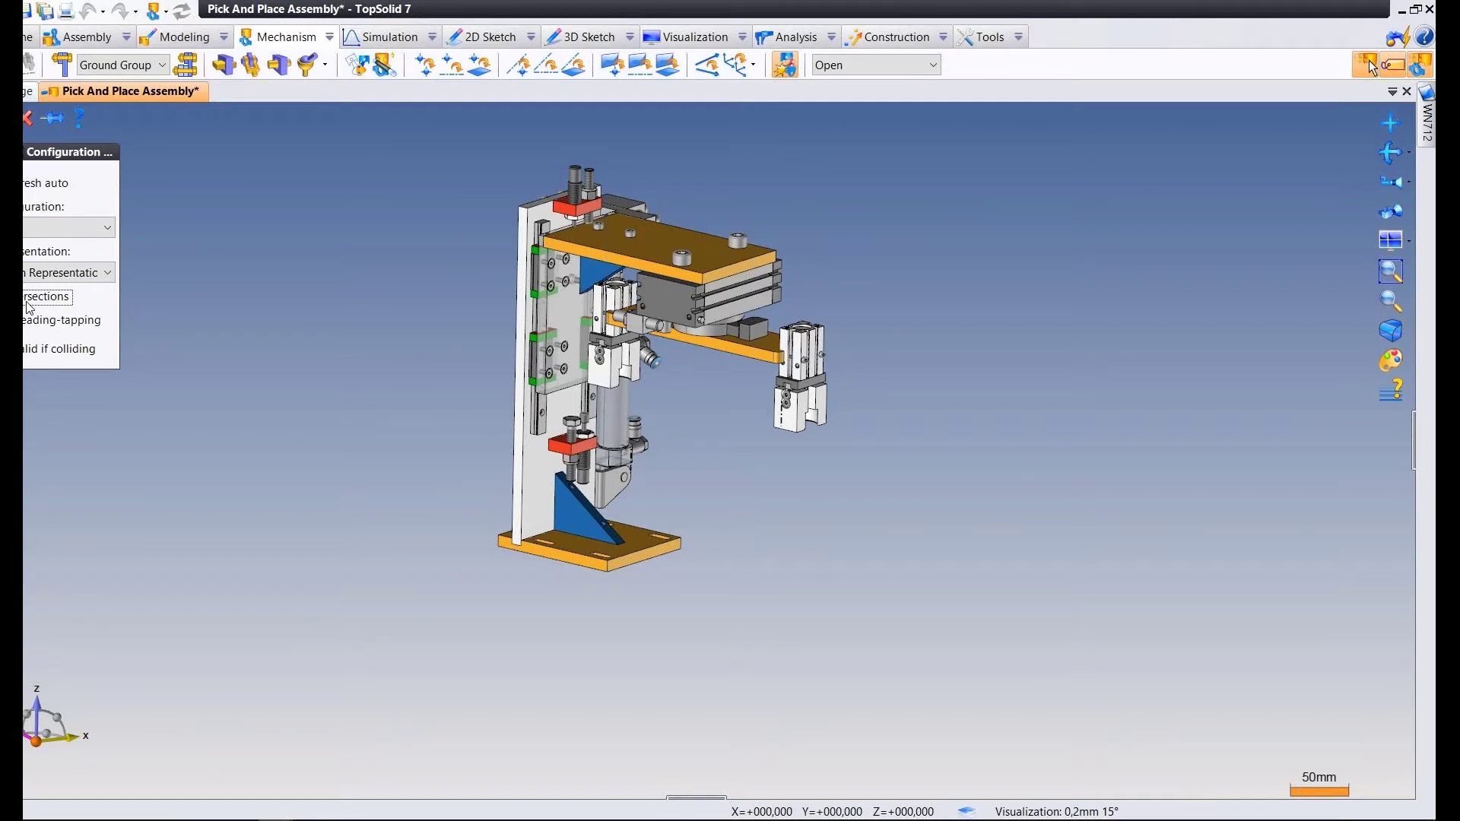
click(31, 316)
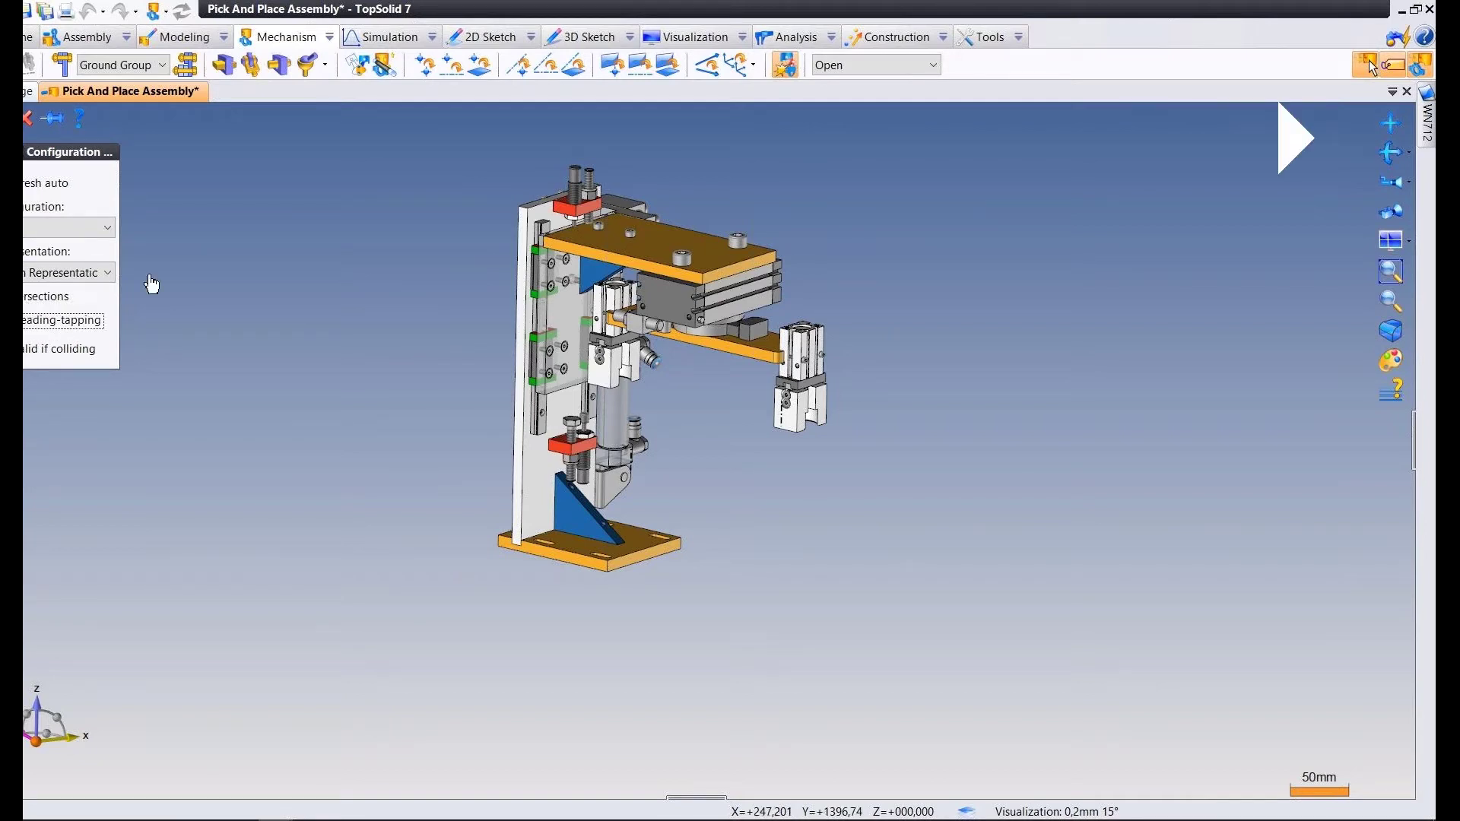
right_click(206, 206)
click(232, 216)
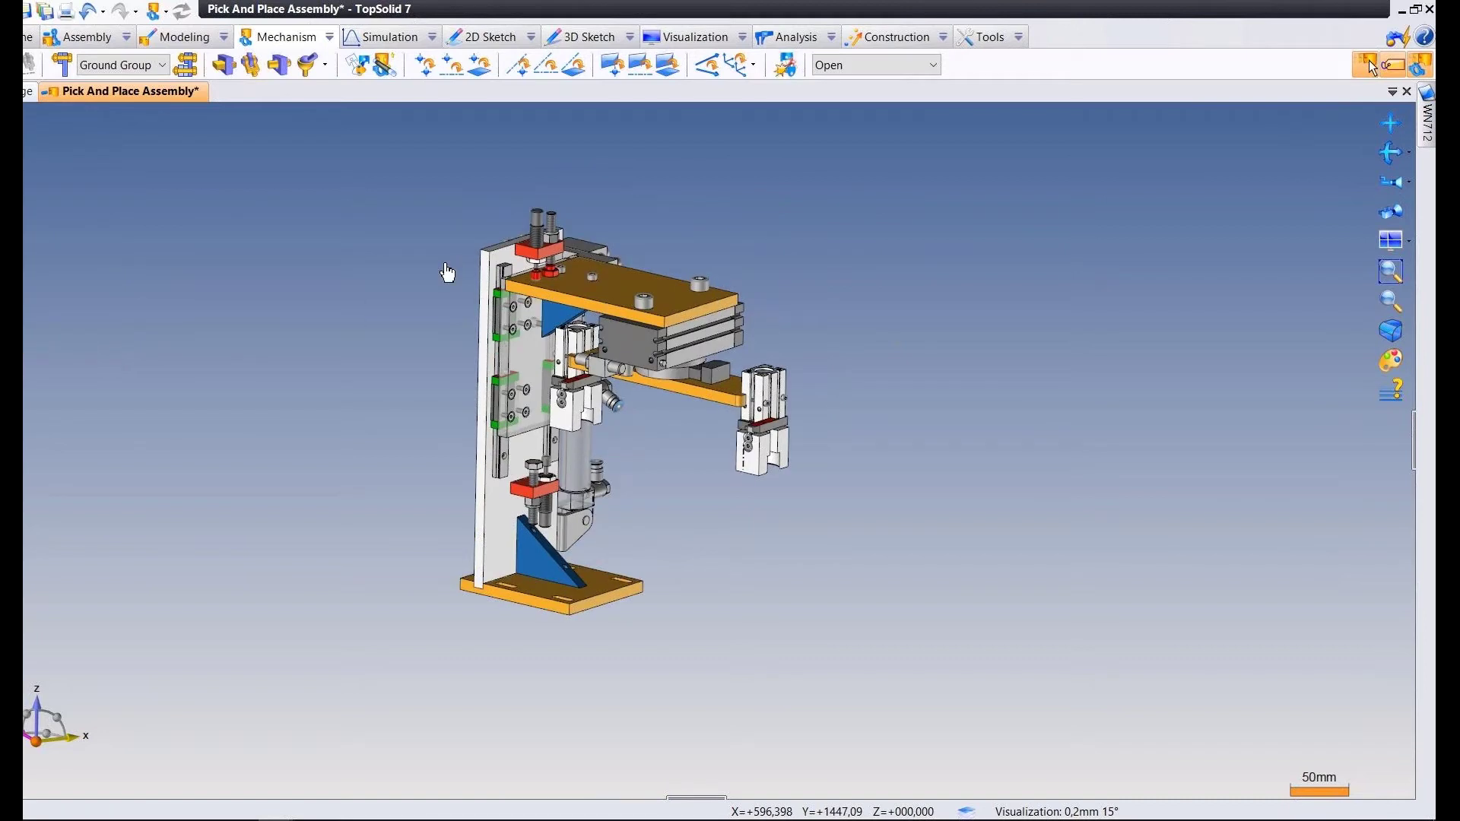
Examine the collision areas around the upper stop screws and plate from the front and in perspective, with the Open configuration active.
scroll(472, 270, up, 5)
middle_drag(506, 267, 657, 324)
scroll(700, 332, down, 3)
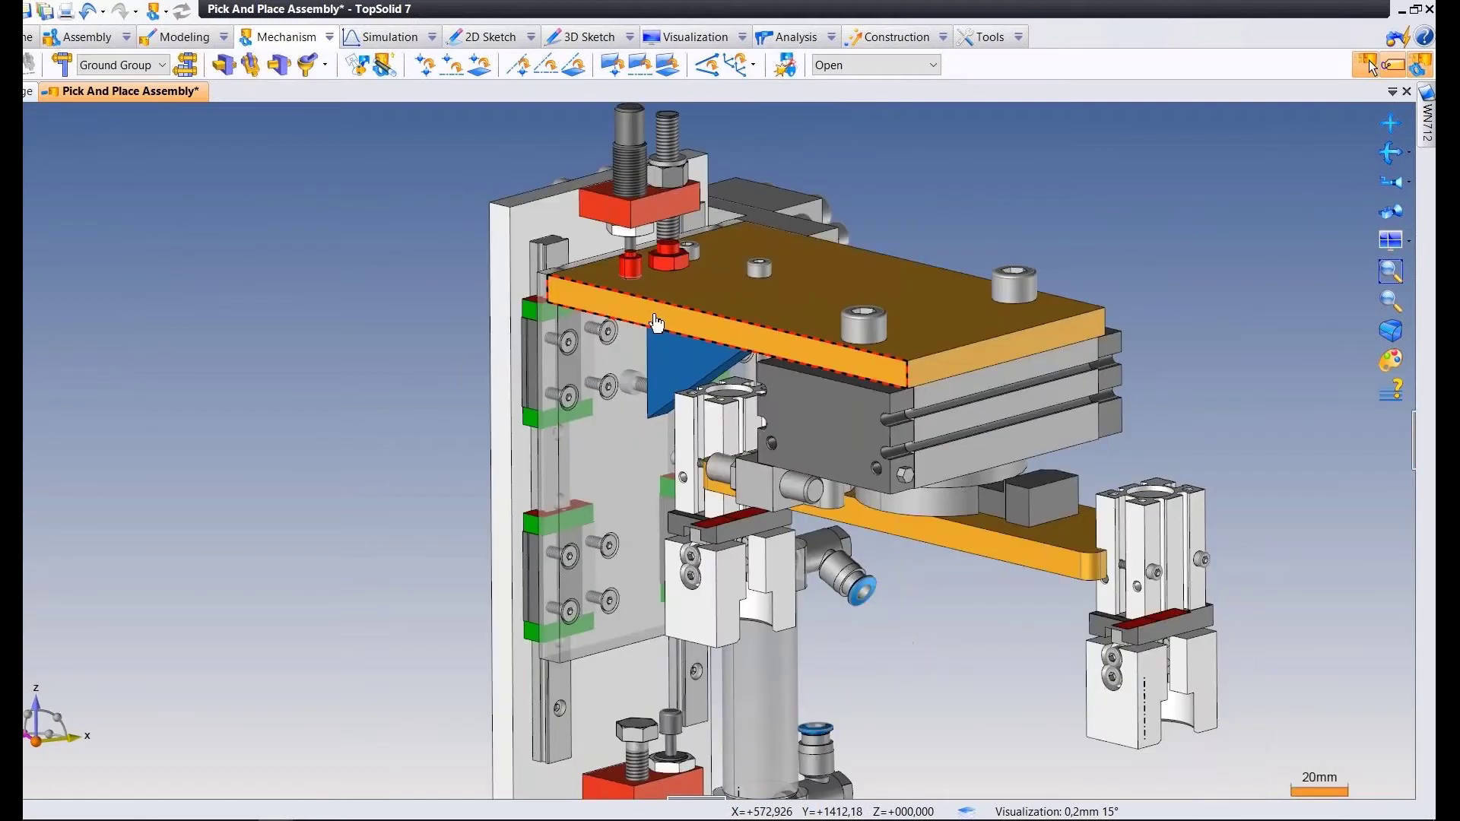
middle_click(657, 323)
scroll(716, 283, down, 3)
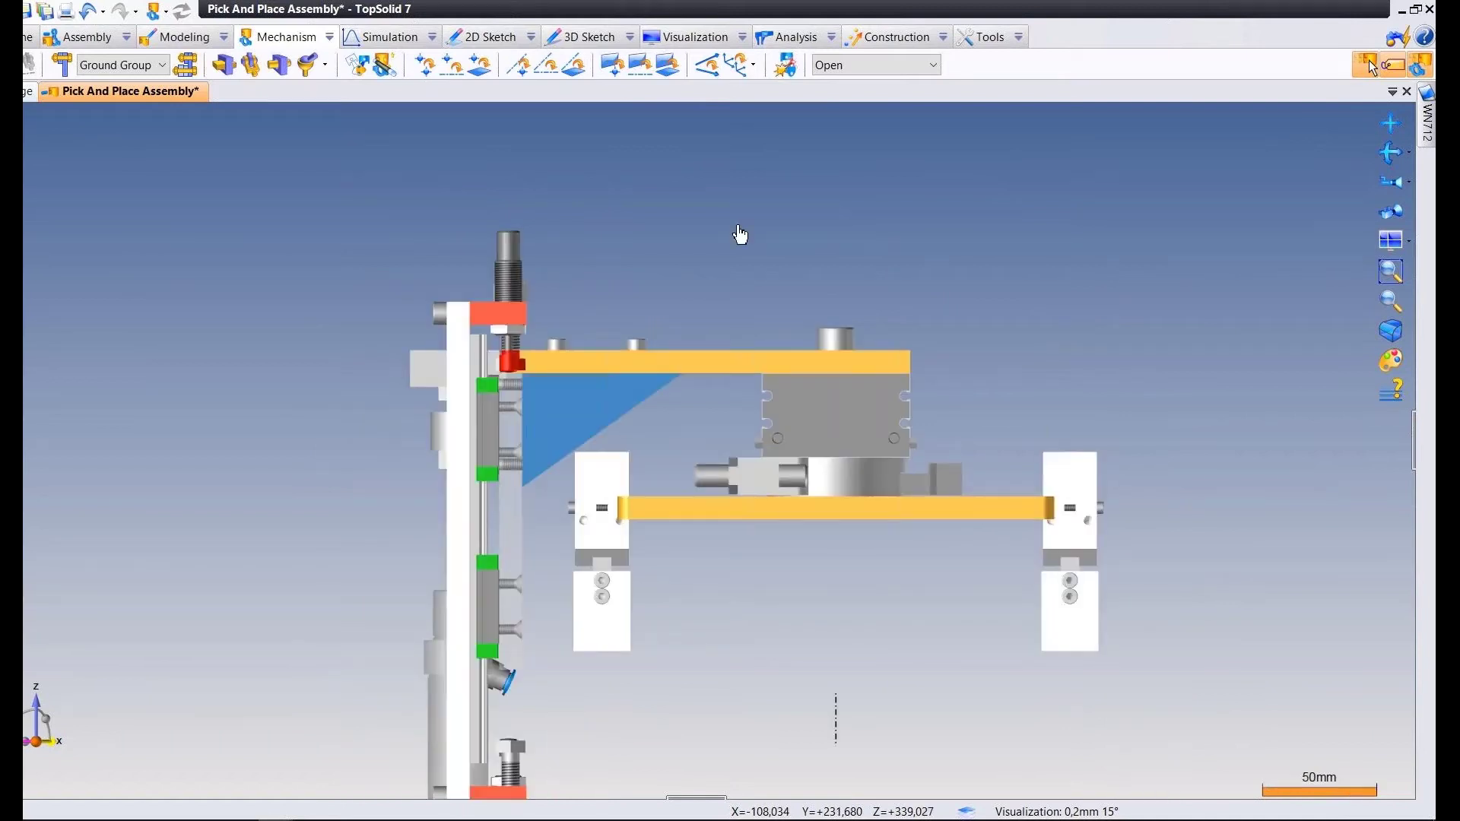
click(871, 65)
click(867, 83)
click(871, 65)
click(856, 100)
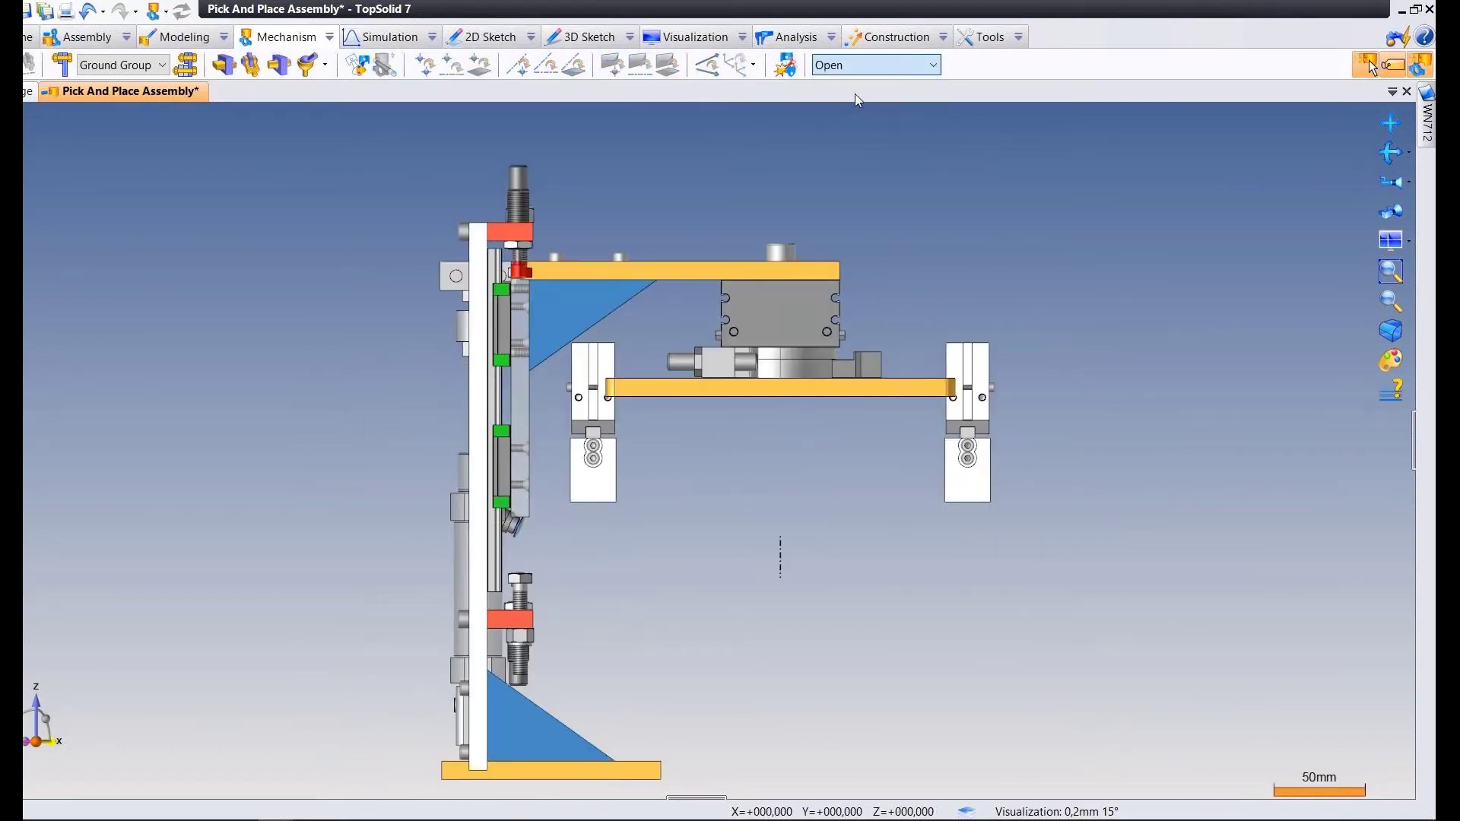
scroll(532, 280, up, 3)
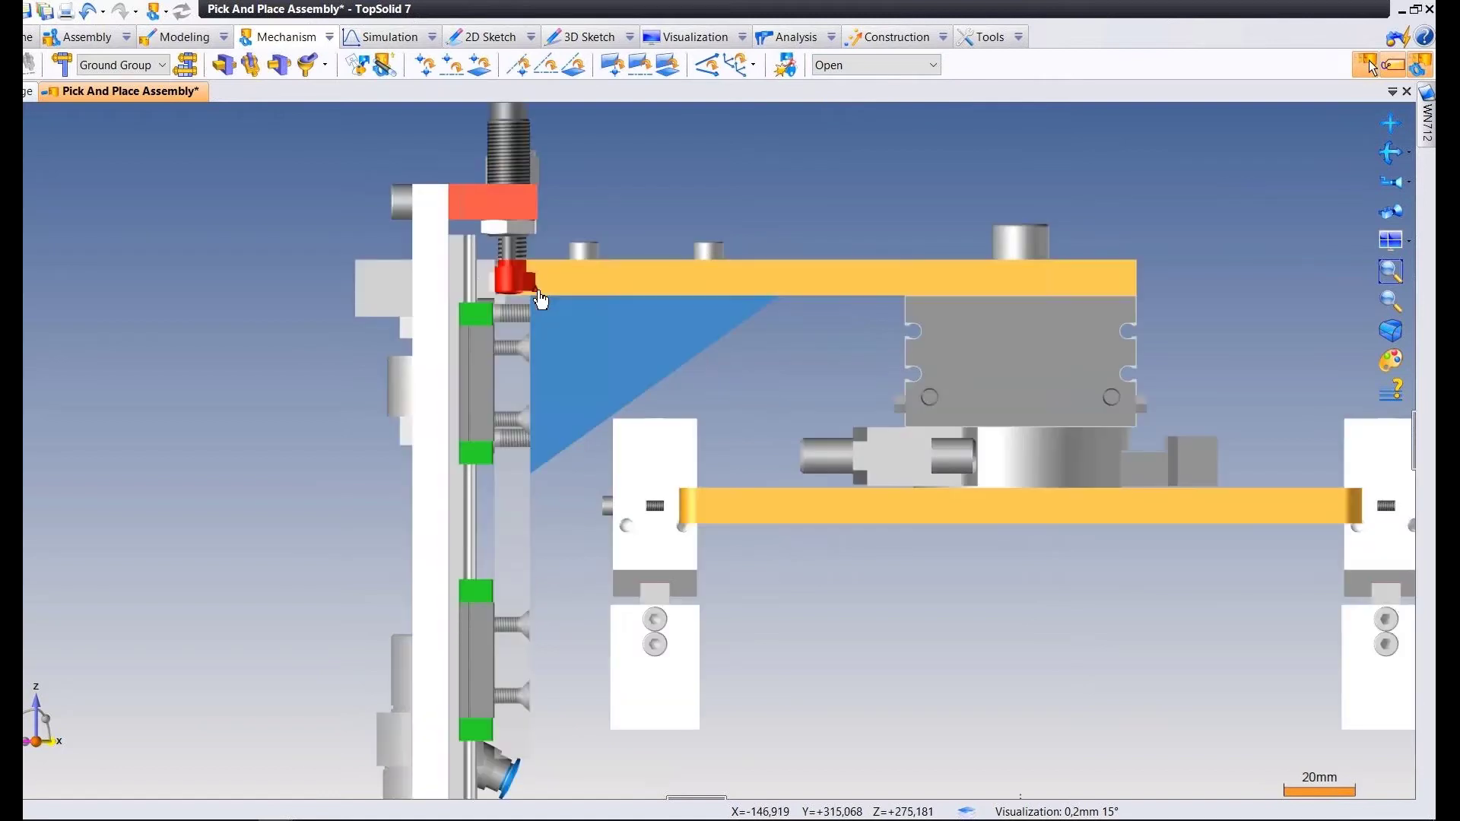
middle_drag(541, 298, 454, 312)
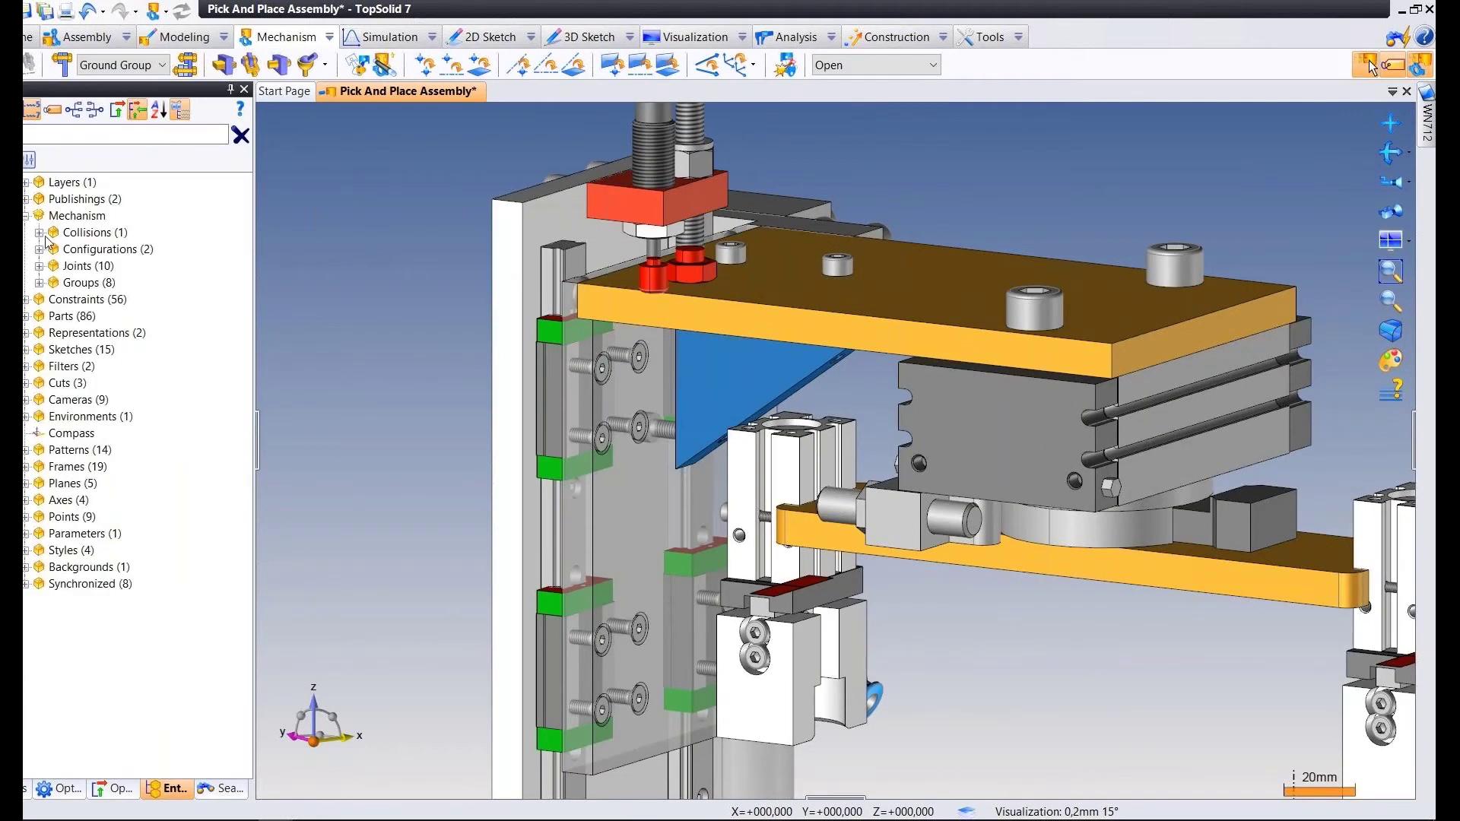
Expand the mechanism's Open collisions folder in the entities tree and highlight Collision 8, Collision 4 and Collision 3 in the model.
click(40, 234)
click(89, 249)
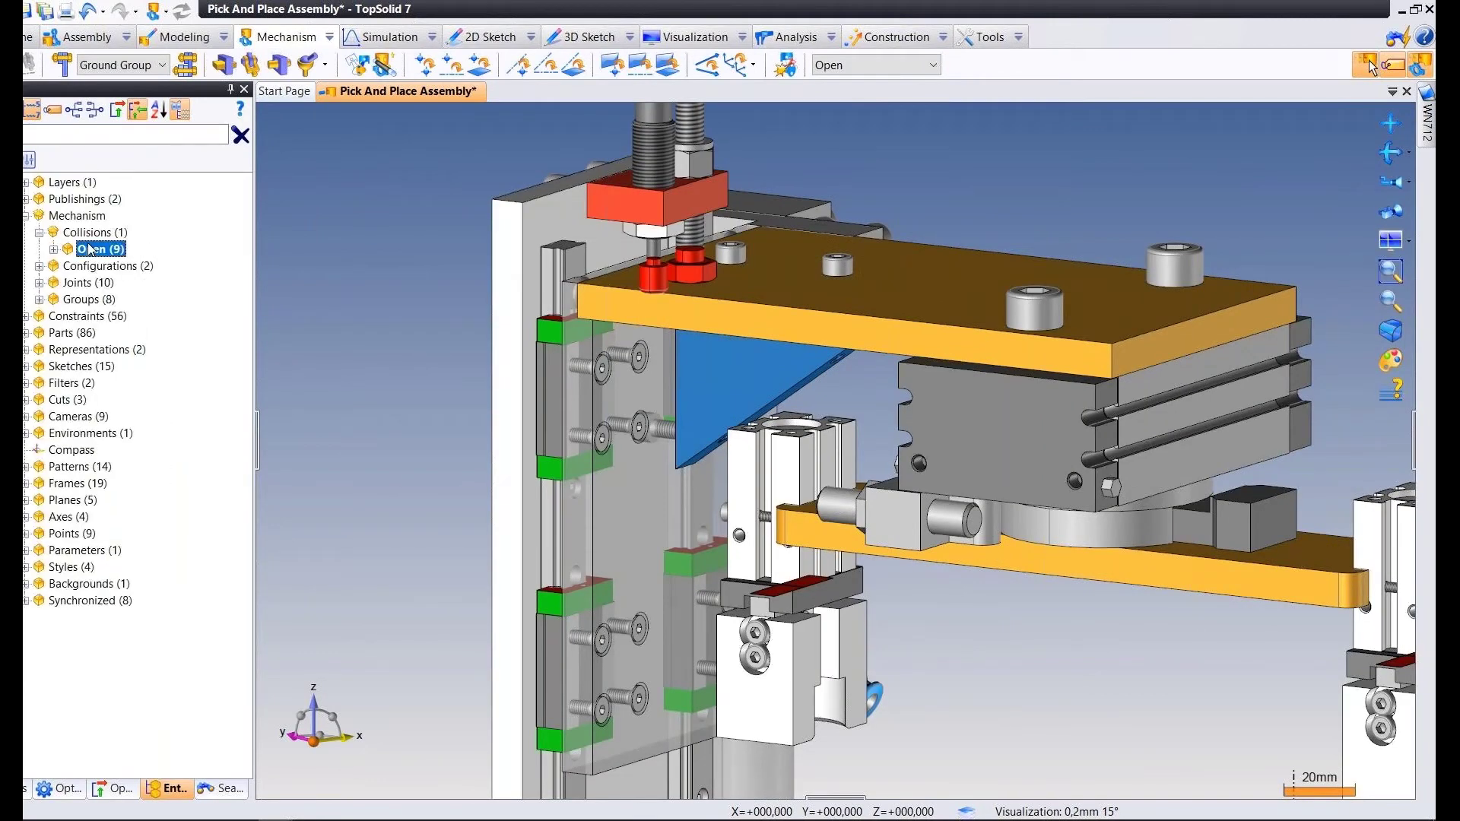
double_click(89, 249)
click(103, 266)
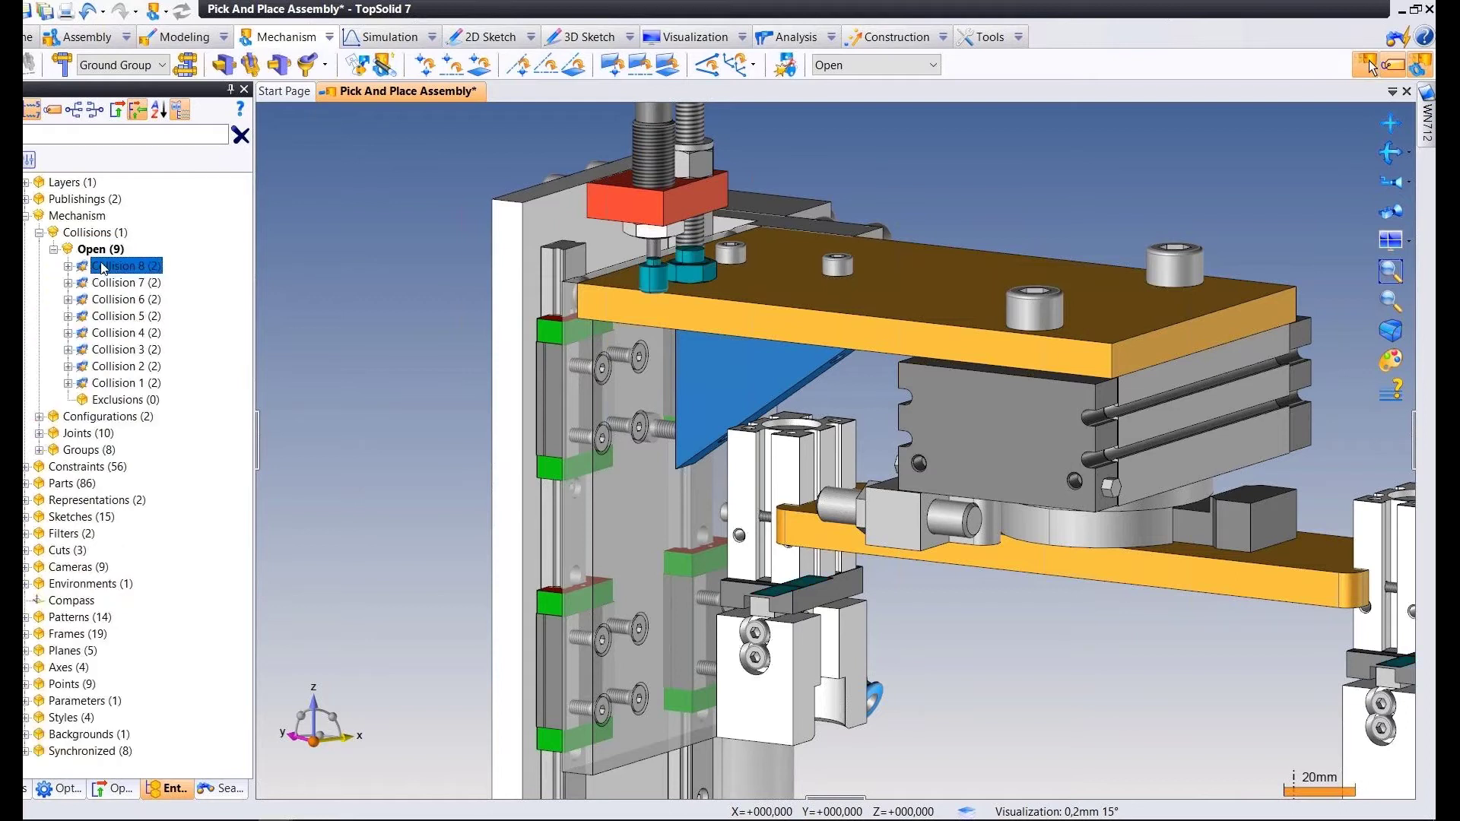
click(135, 334)
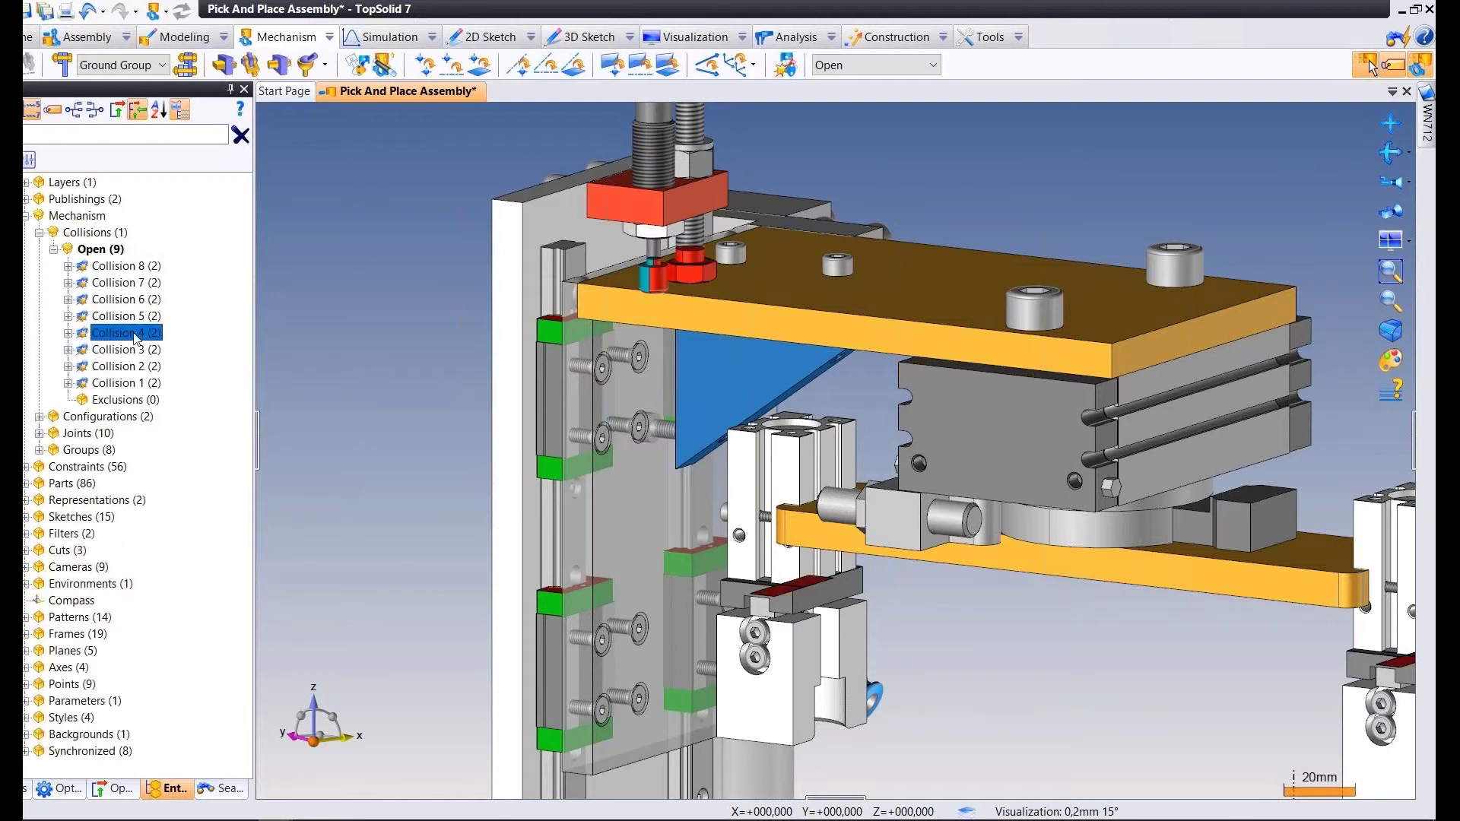
click(133, 349)
Switch the assembly to the Analysis Stage and return it to the Mechanism Stage.
click(156, 11)
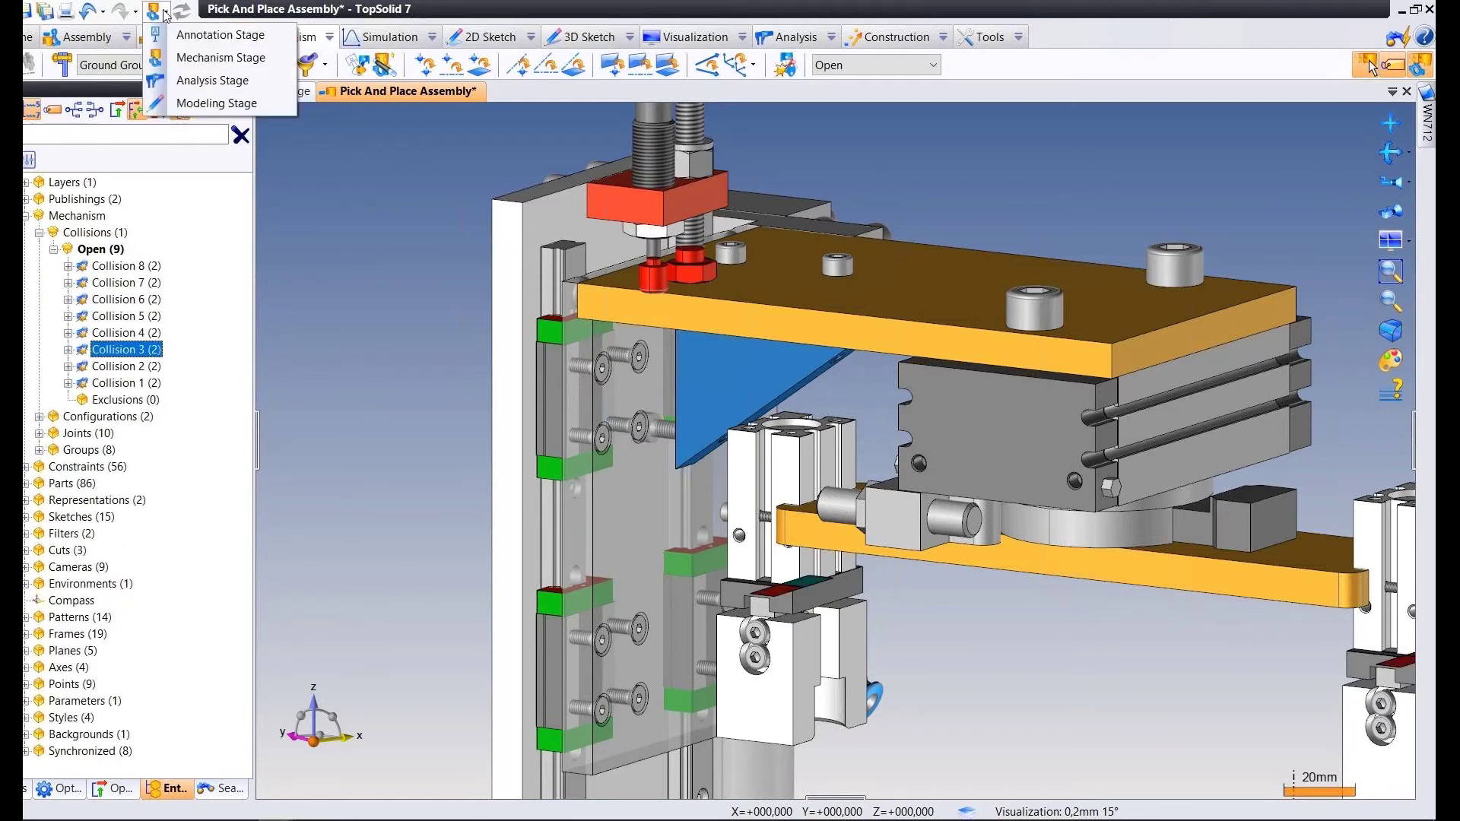
click(186, 79)
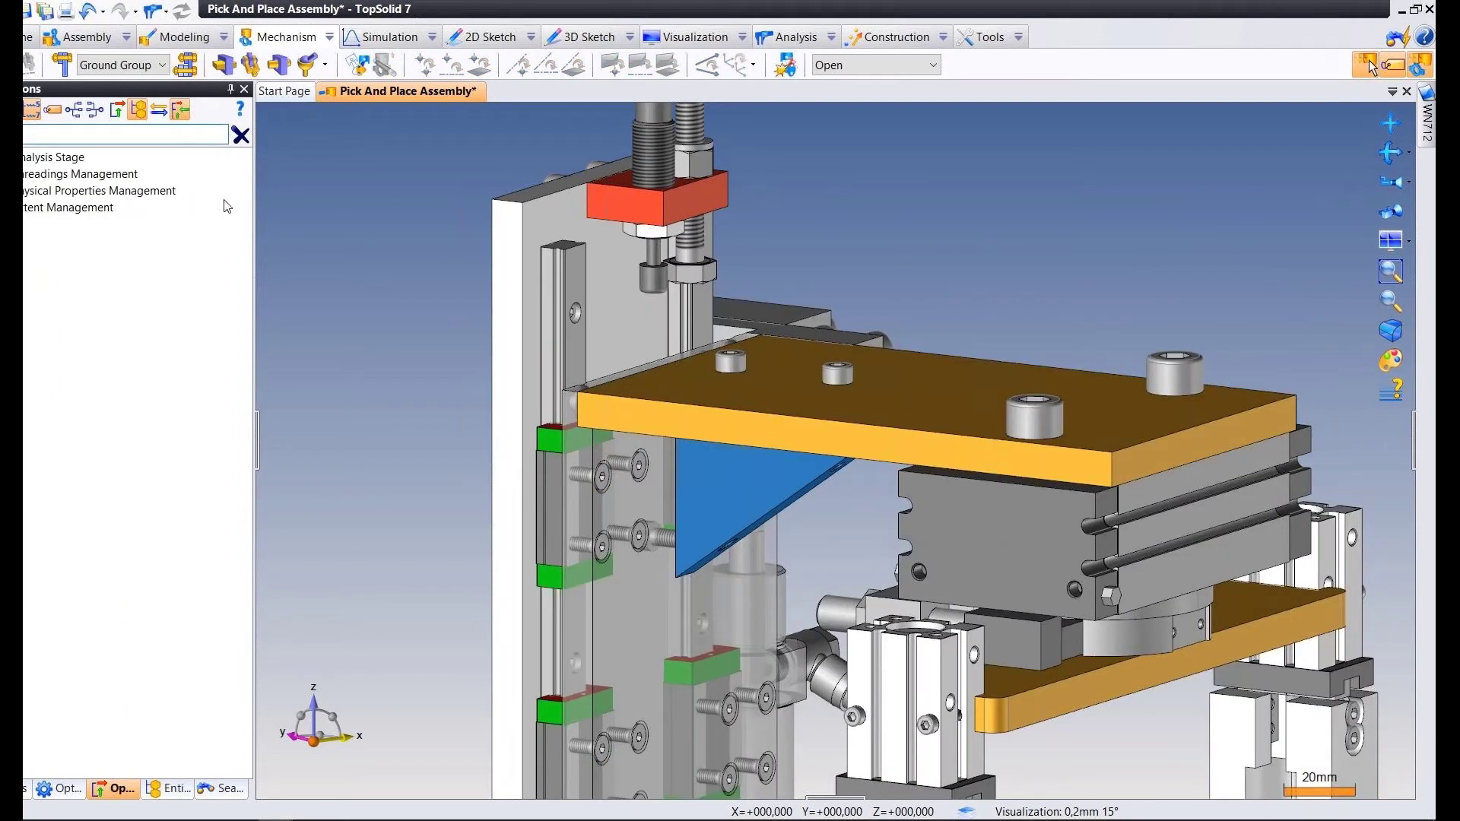
mouse_move(354, 200)
middle_down()
mouse_move(322, 203)
mouse_move(376, 208)
middle_up()
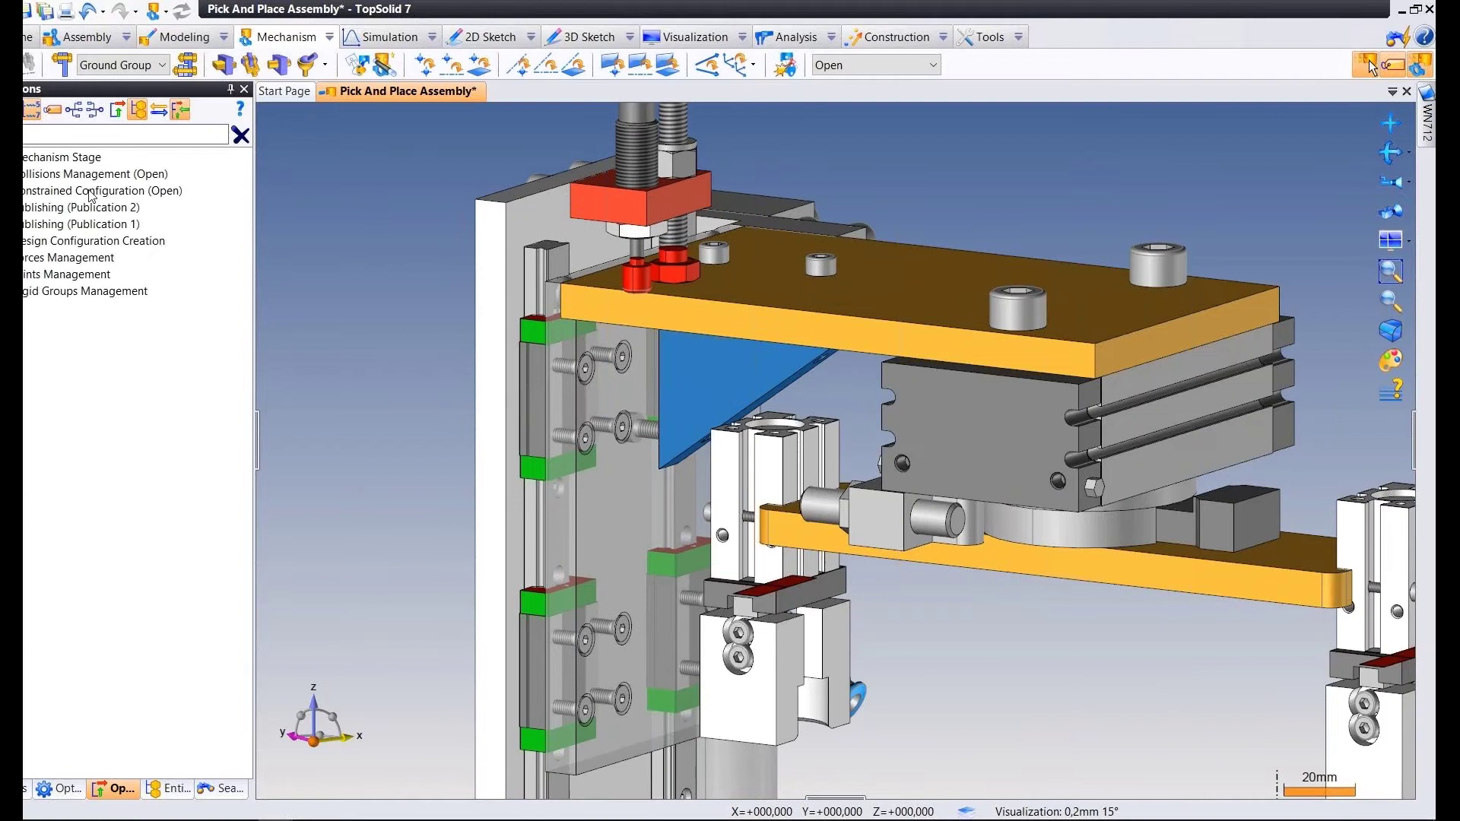
Expand Collisions Management (Open) in the operations tree and select Collision 8, then Collision 7.
double_click(85, 178)
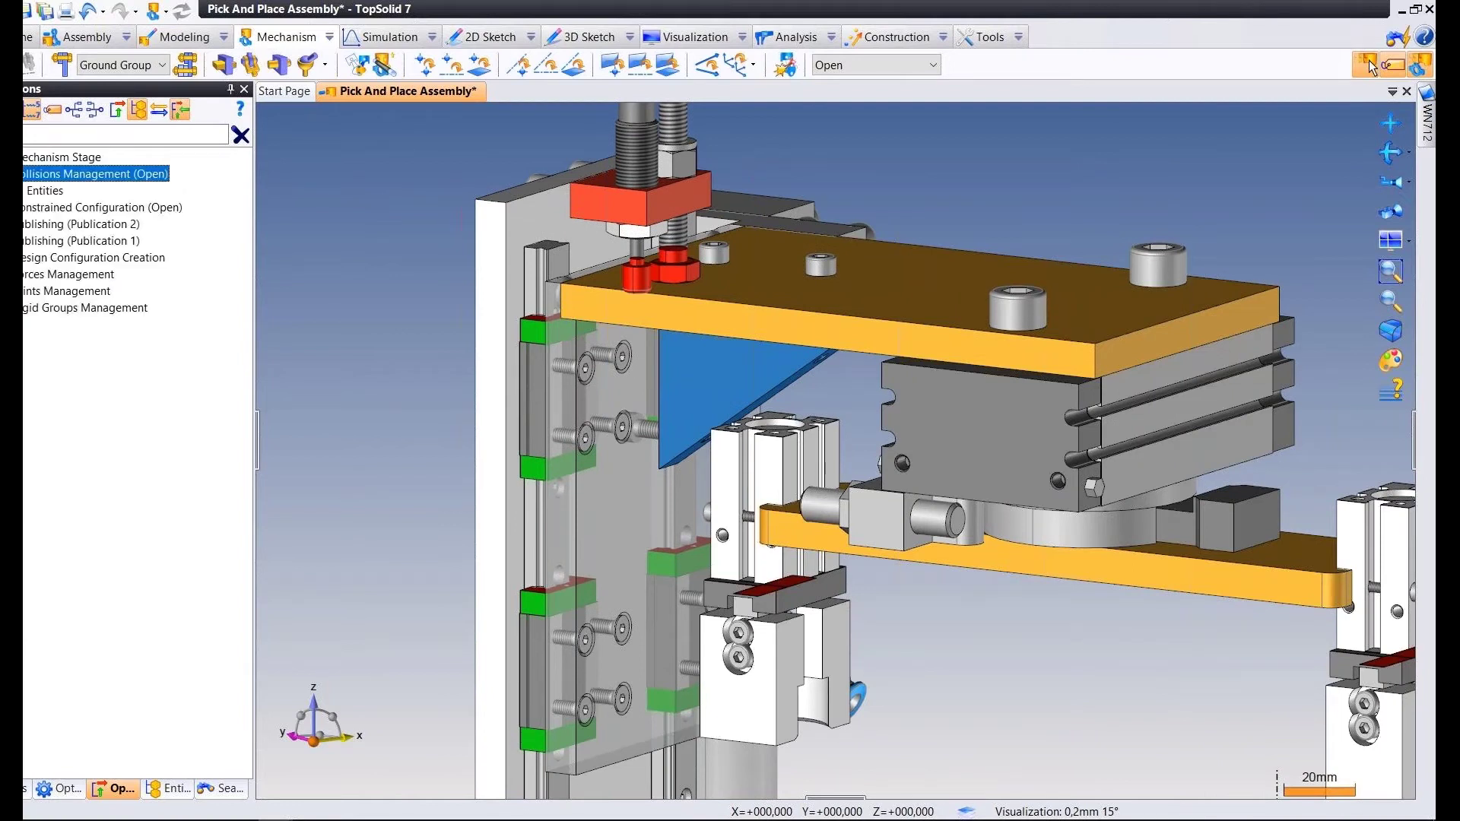
click(112, 226)
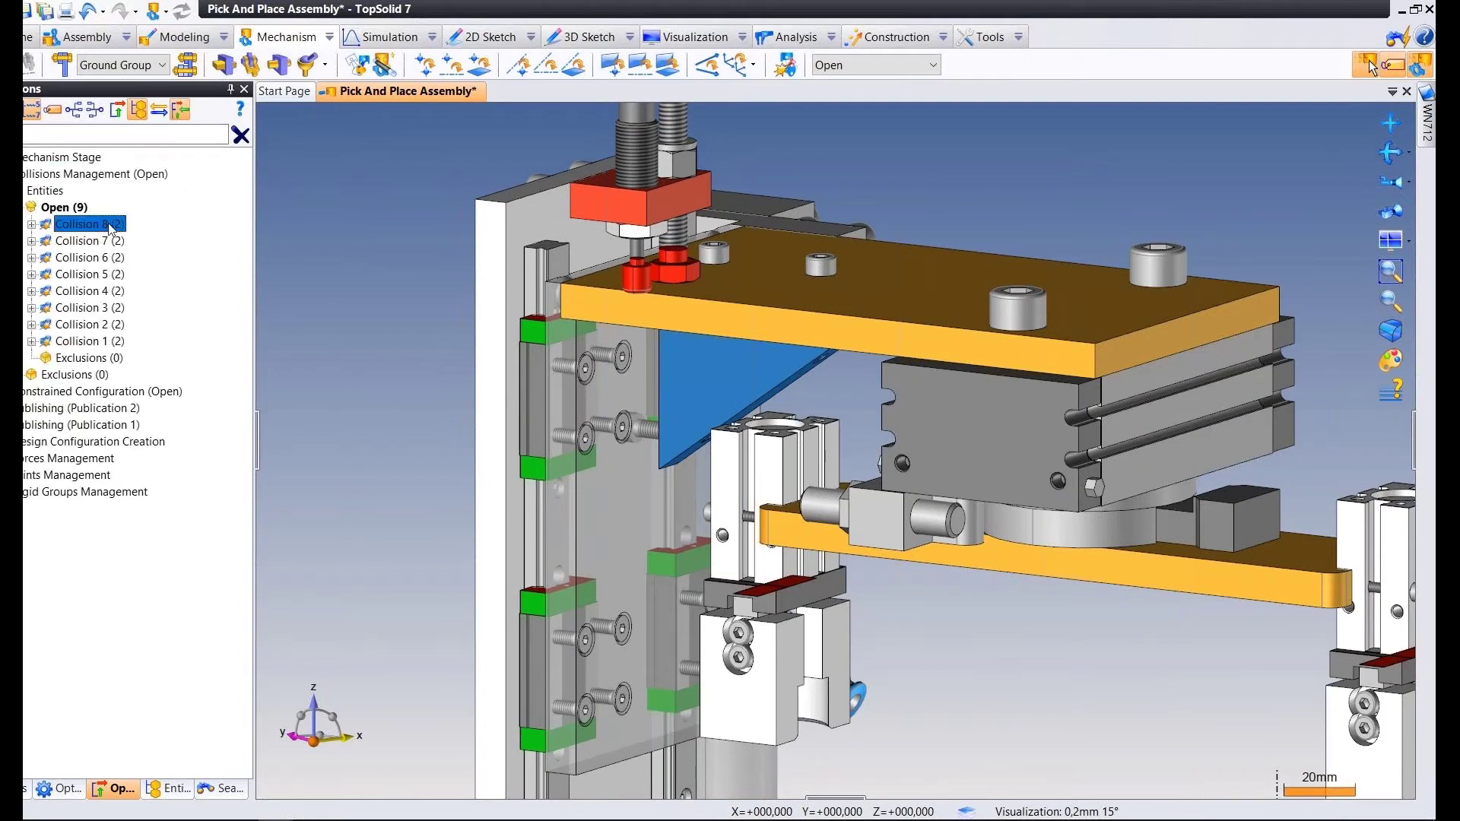
click(111, 242)
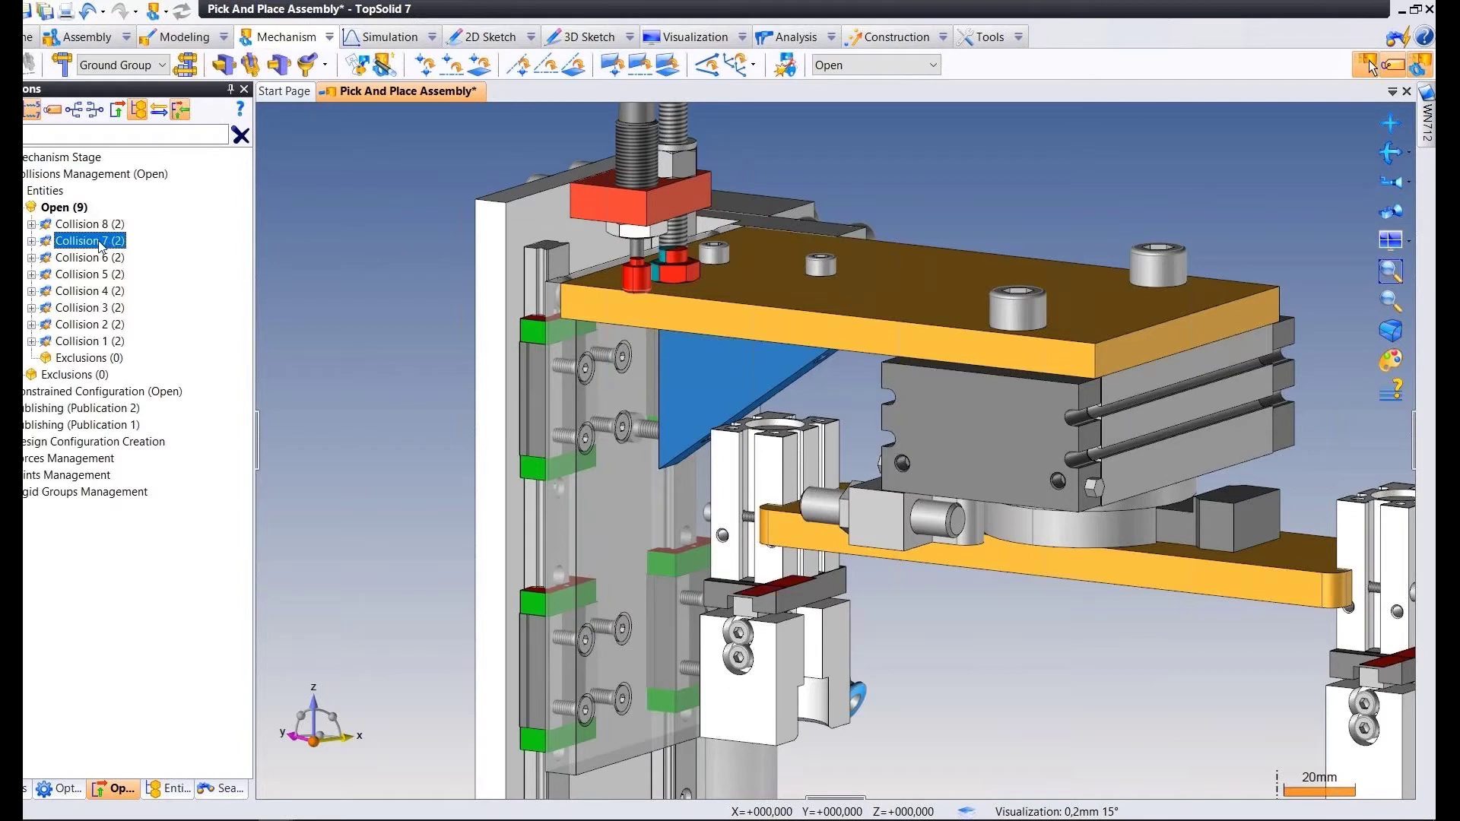
Show Collision 7 alone to examine its two colliding parts, and undo the isolation.
right_click(95, 241)
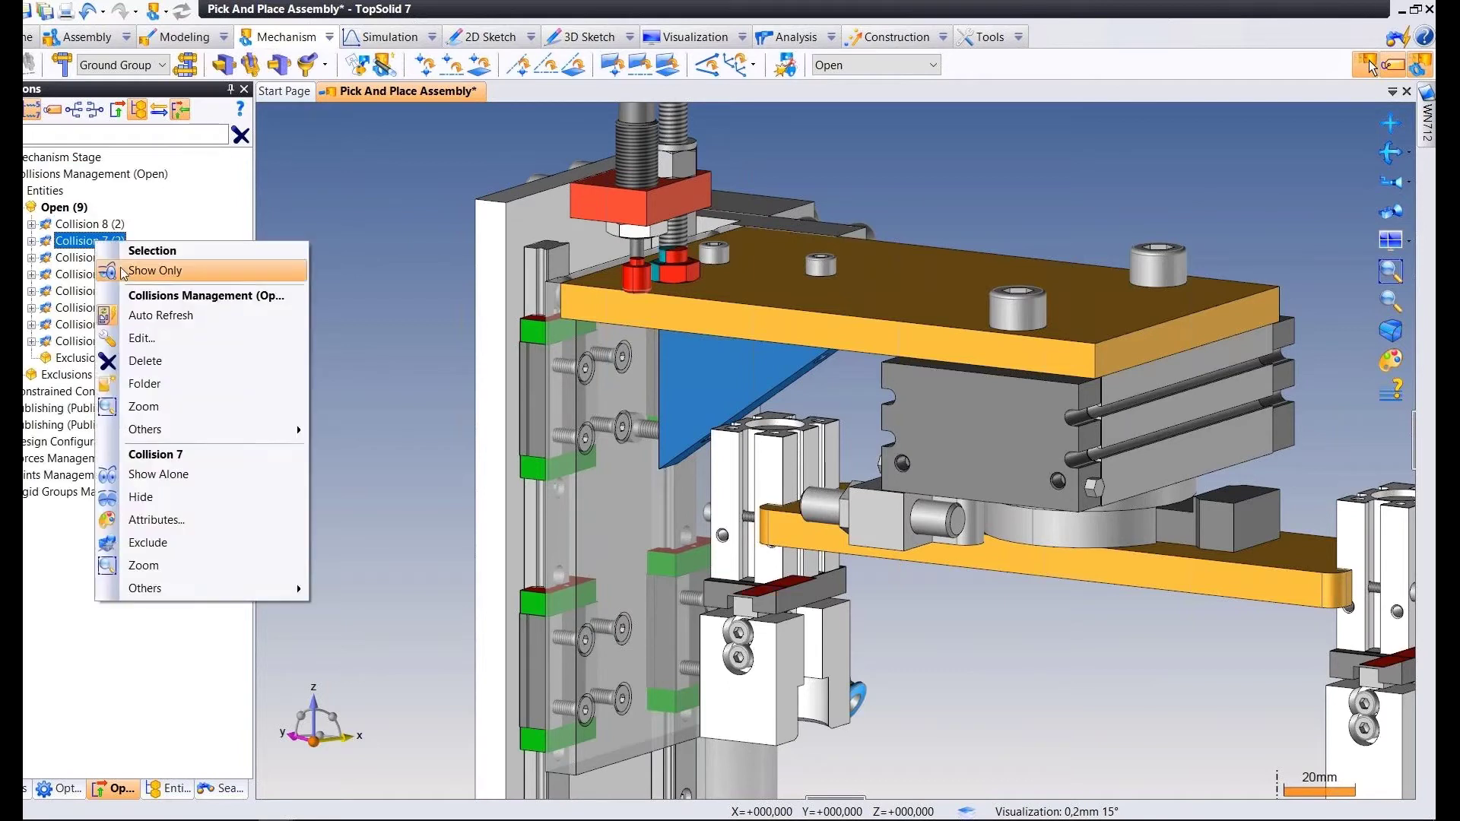
click(181, 473)
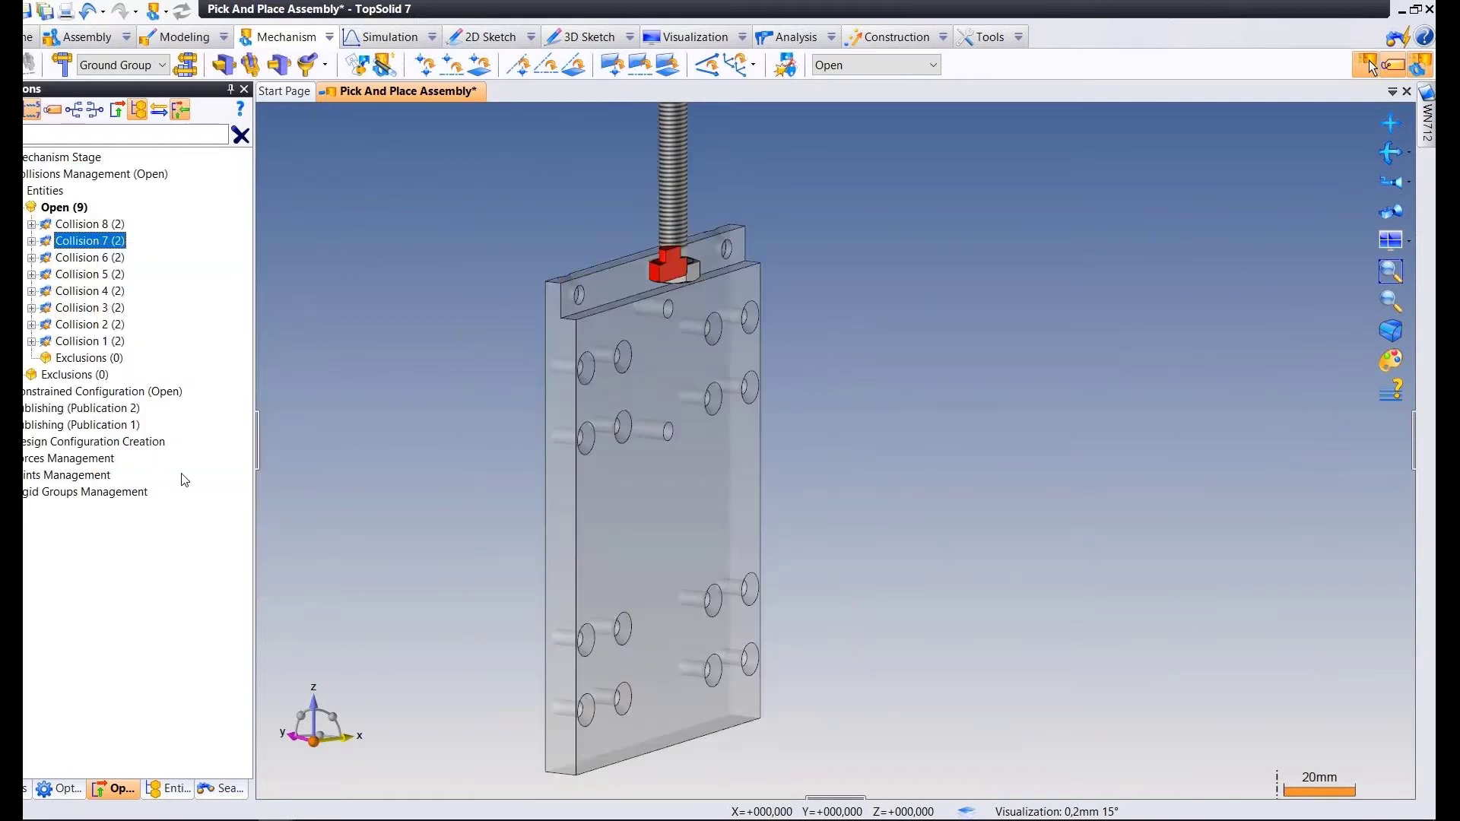
scroll(609, 296, up, 5)
mouse_move(645, 311)
middle_down()
mouse_move(690, 329)
mouse_move(683, 303)
mouse_move(656, 313)
middle_up()
scroll(616, 254, down, 5)
middle_drag(616, 254, 613, 268)
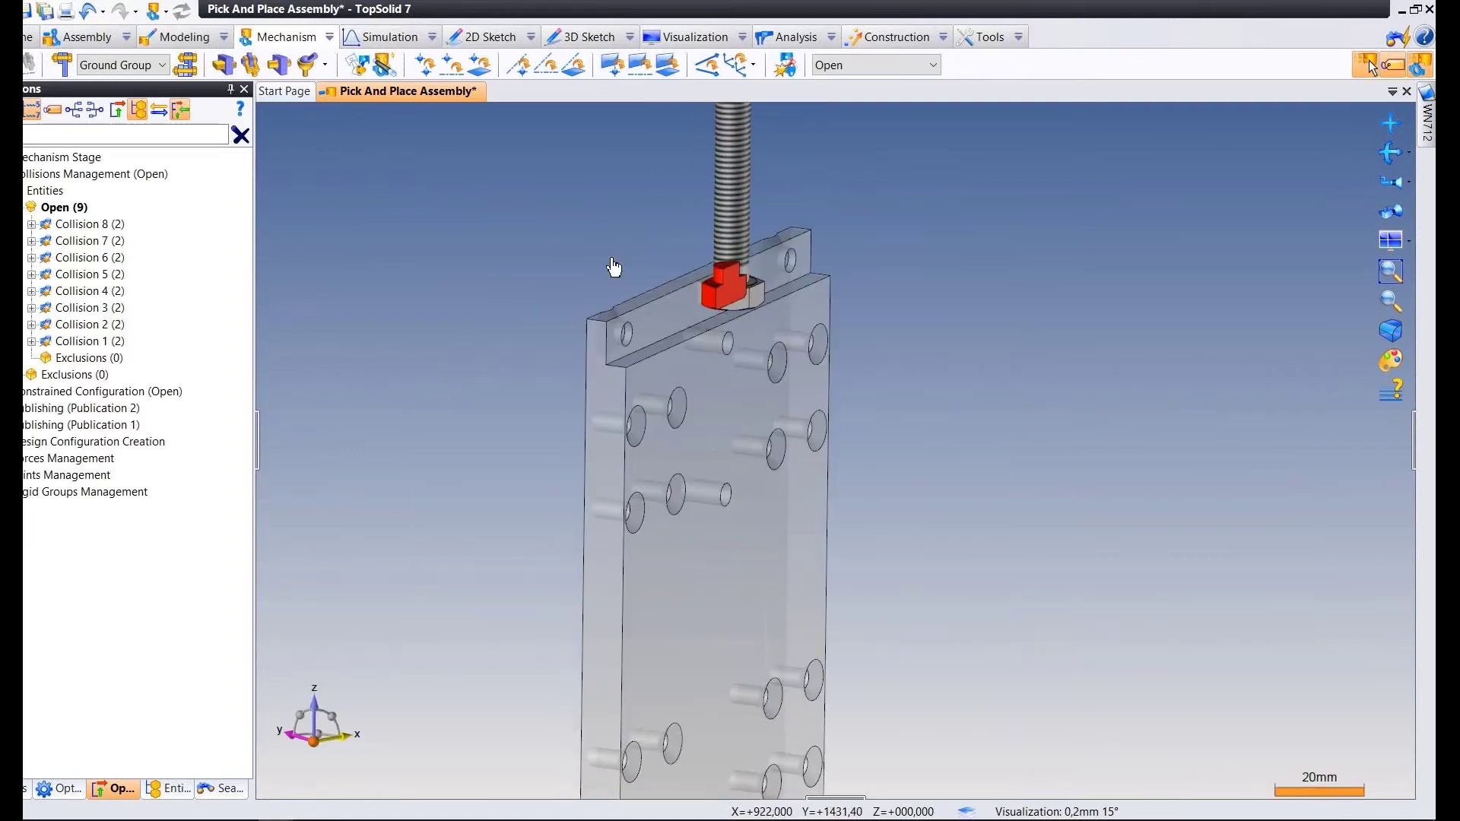
key(ctrl+z)
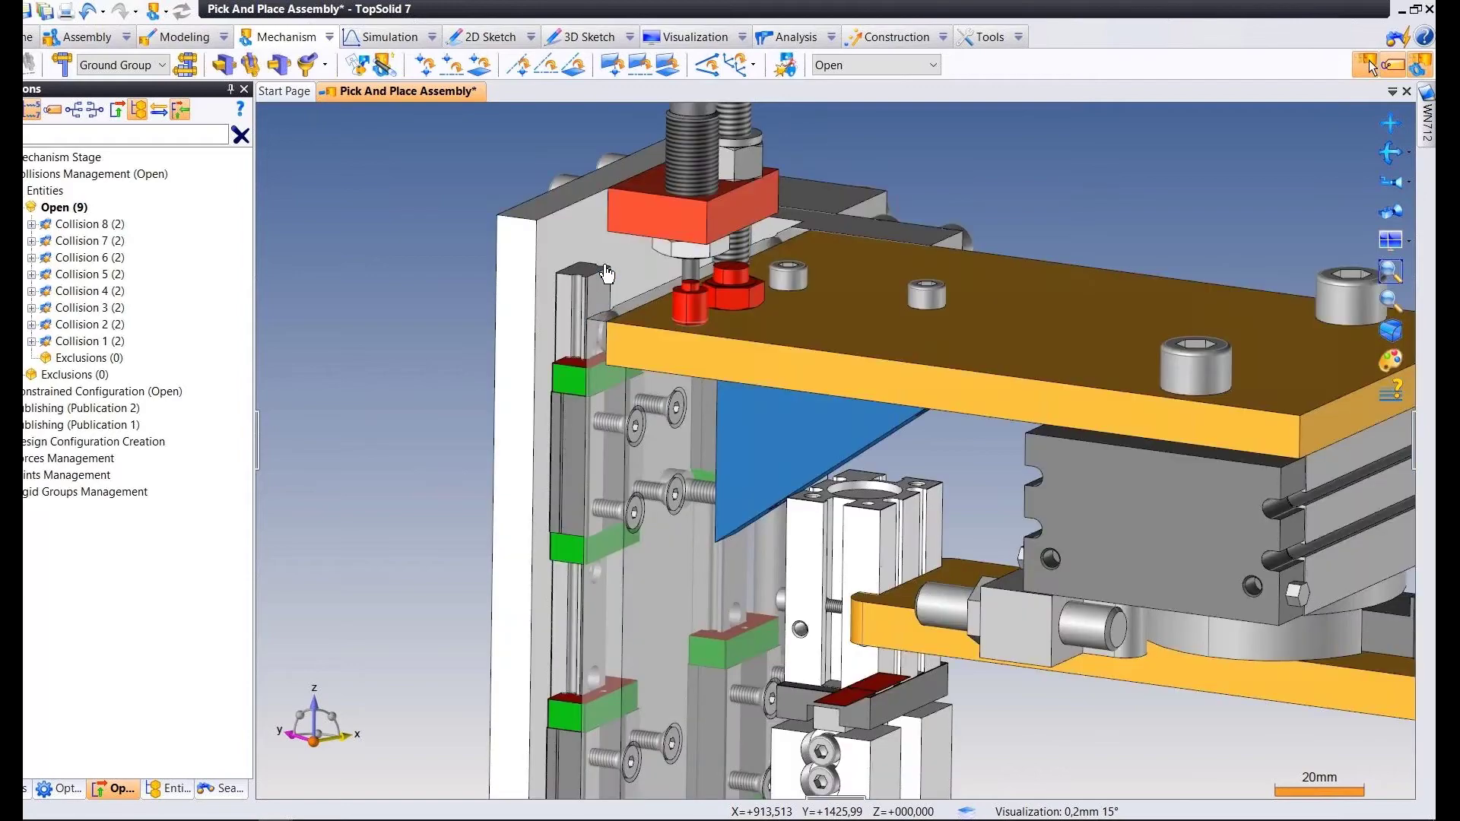
scroll(606, 274, down, 4)
right_click(693, 344)
click(776, 513)
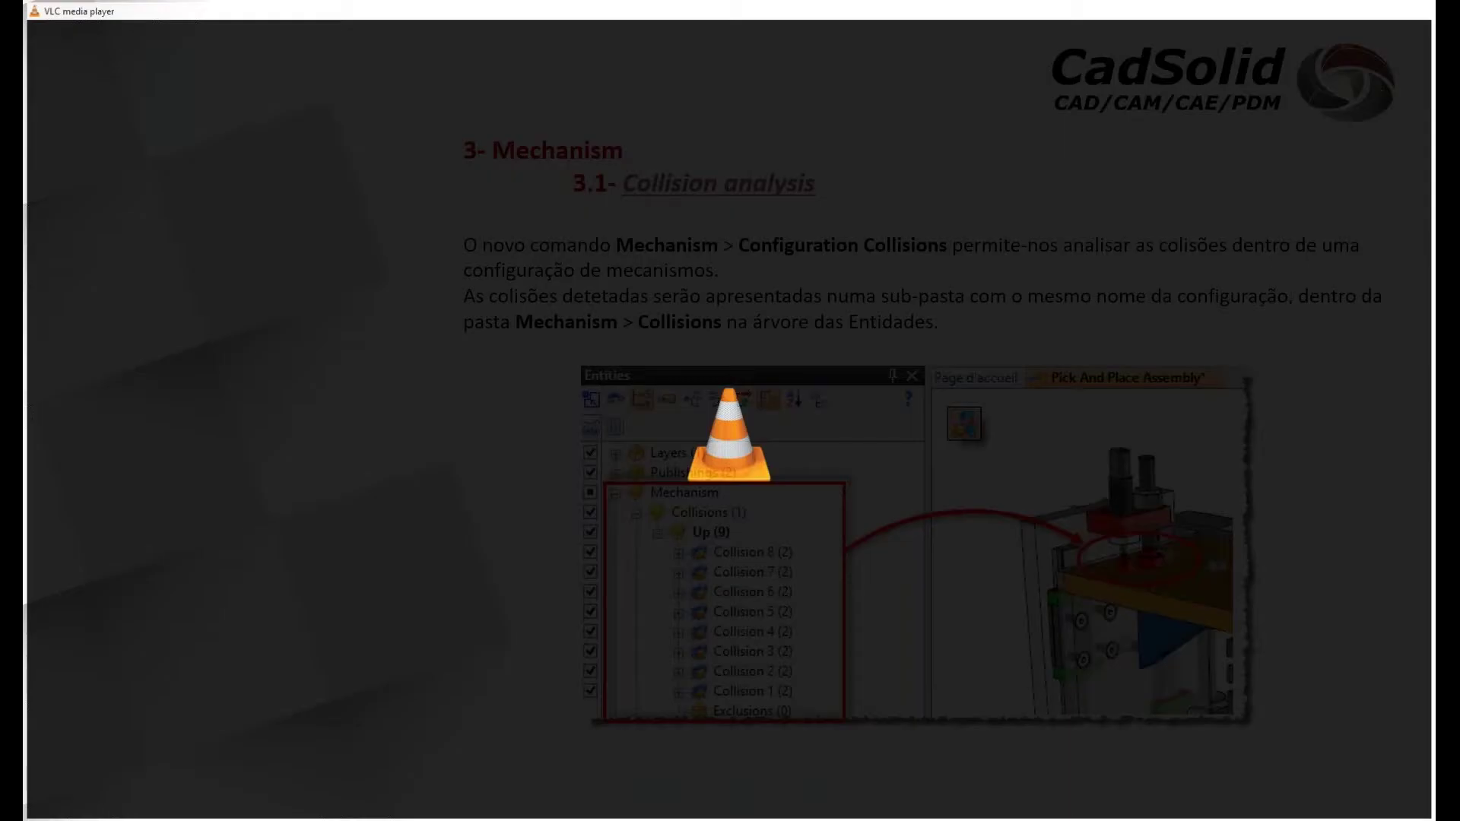
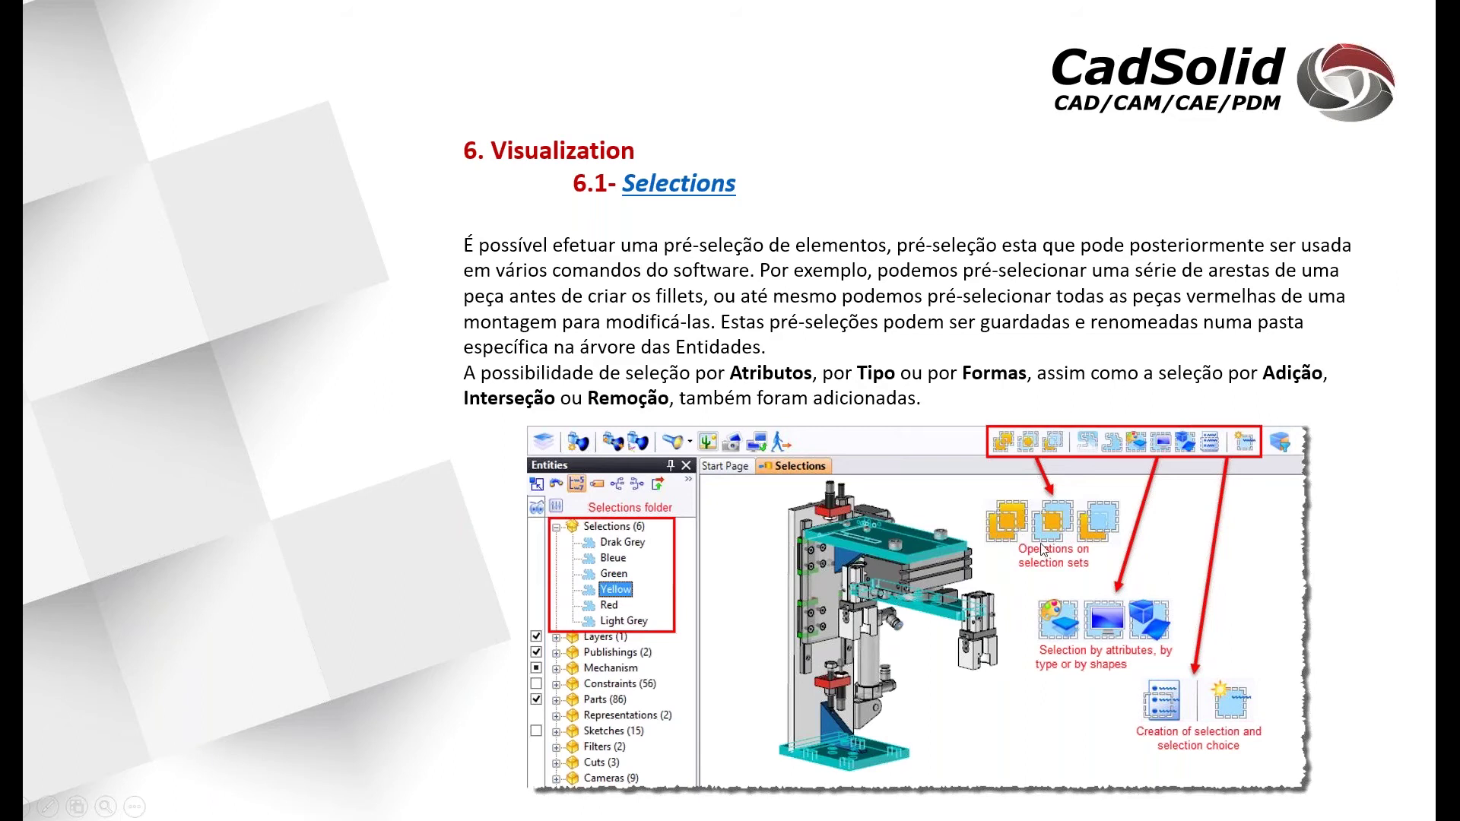
click(675, 197)
key(Return)
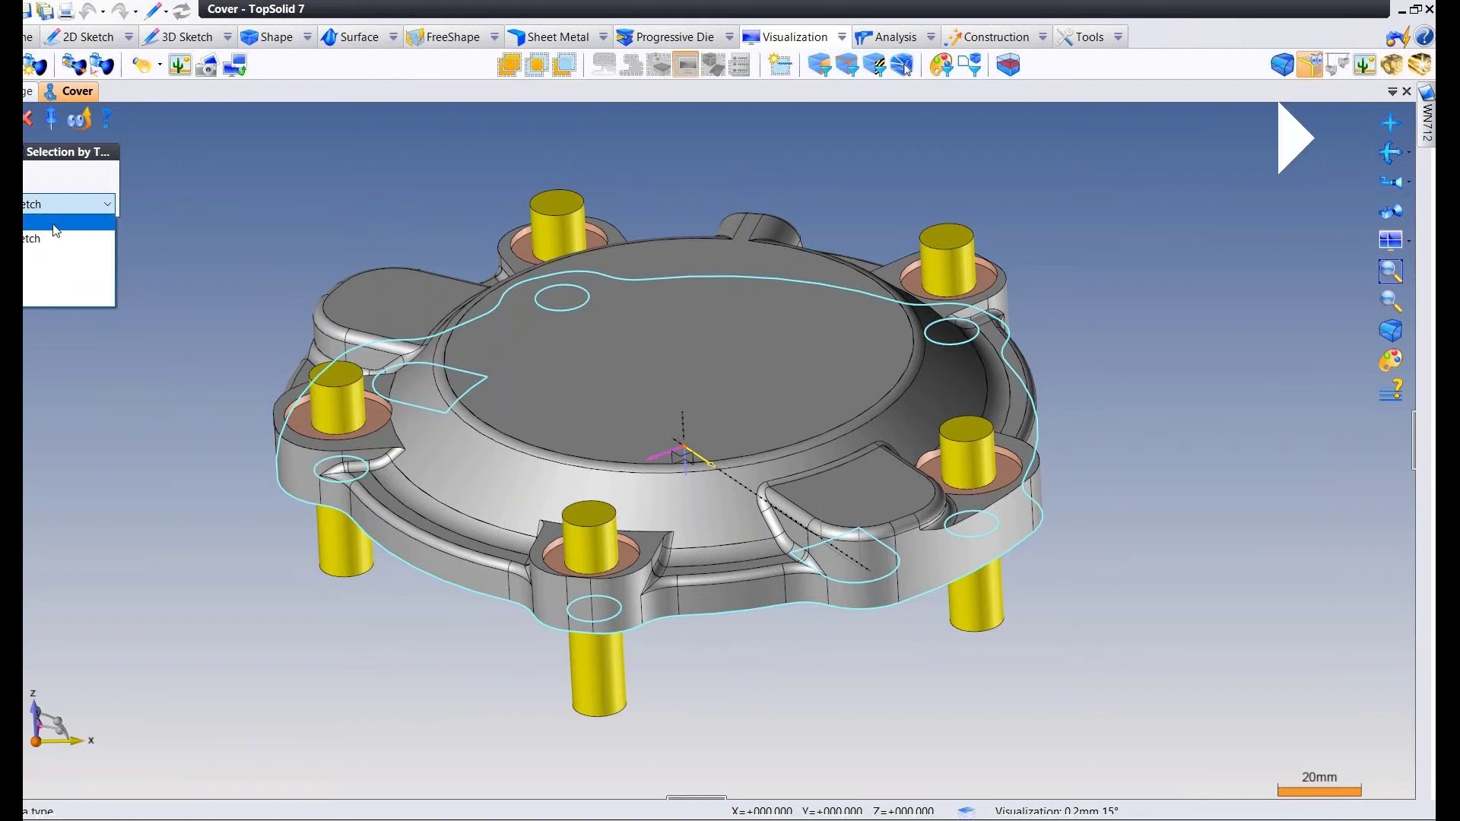
Select the sketches of the Cover part with Selection by Type and hide them.
click(52, 223)
click(51, 207)
click(50, 237)
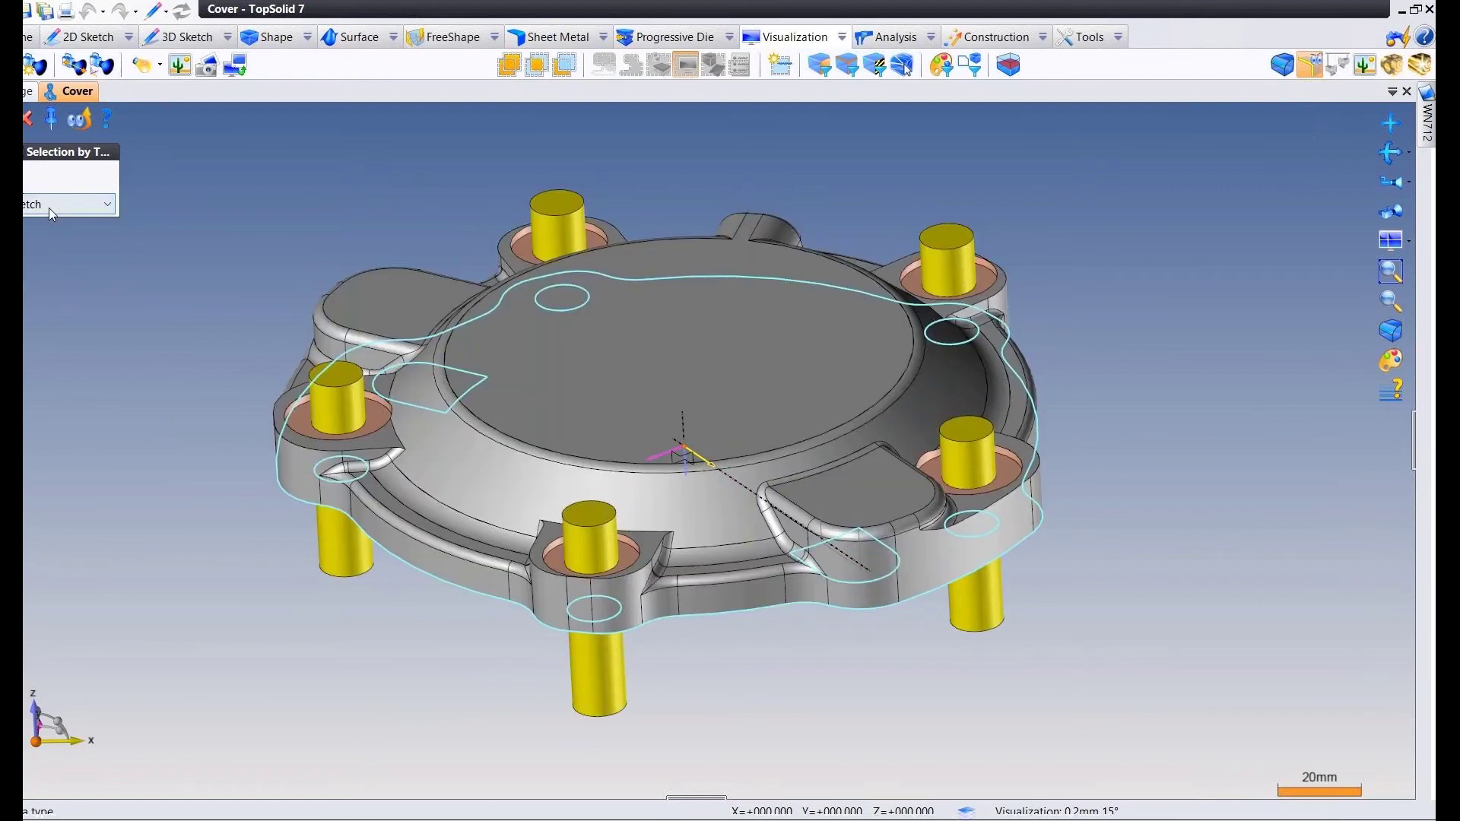
click(49, 205)
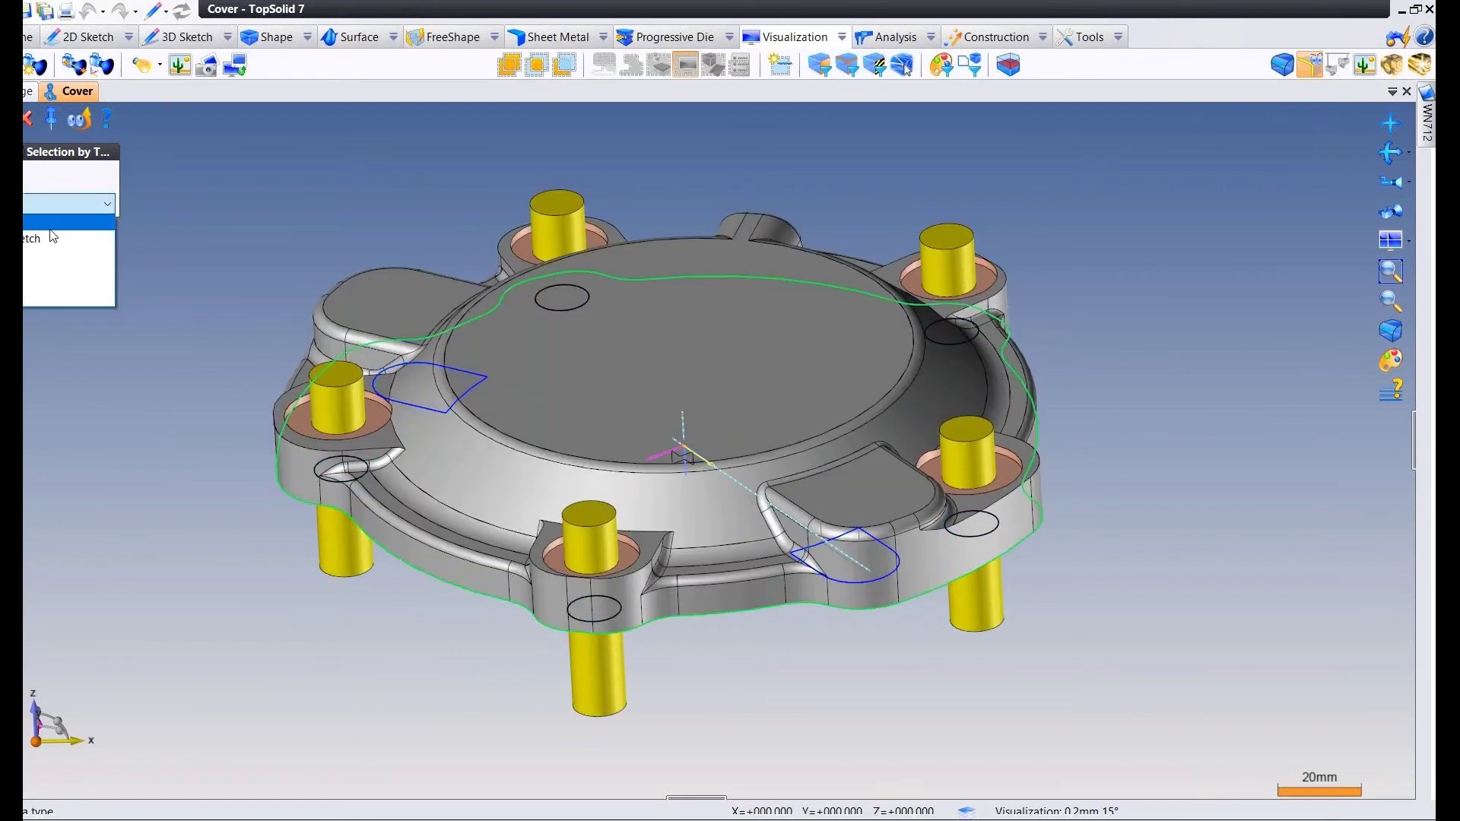
click(51, 237)
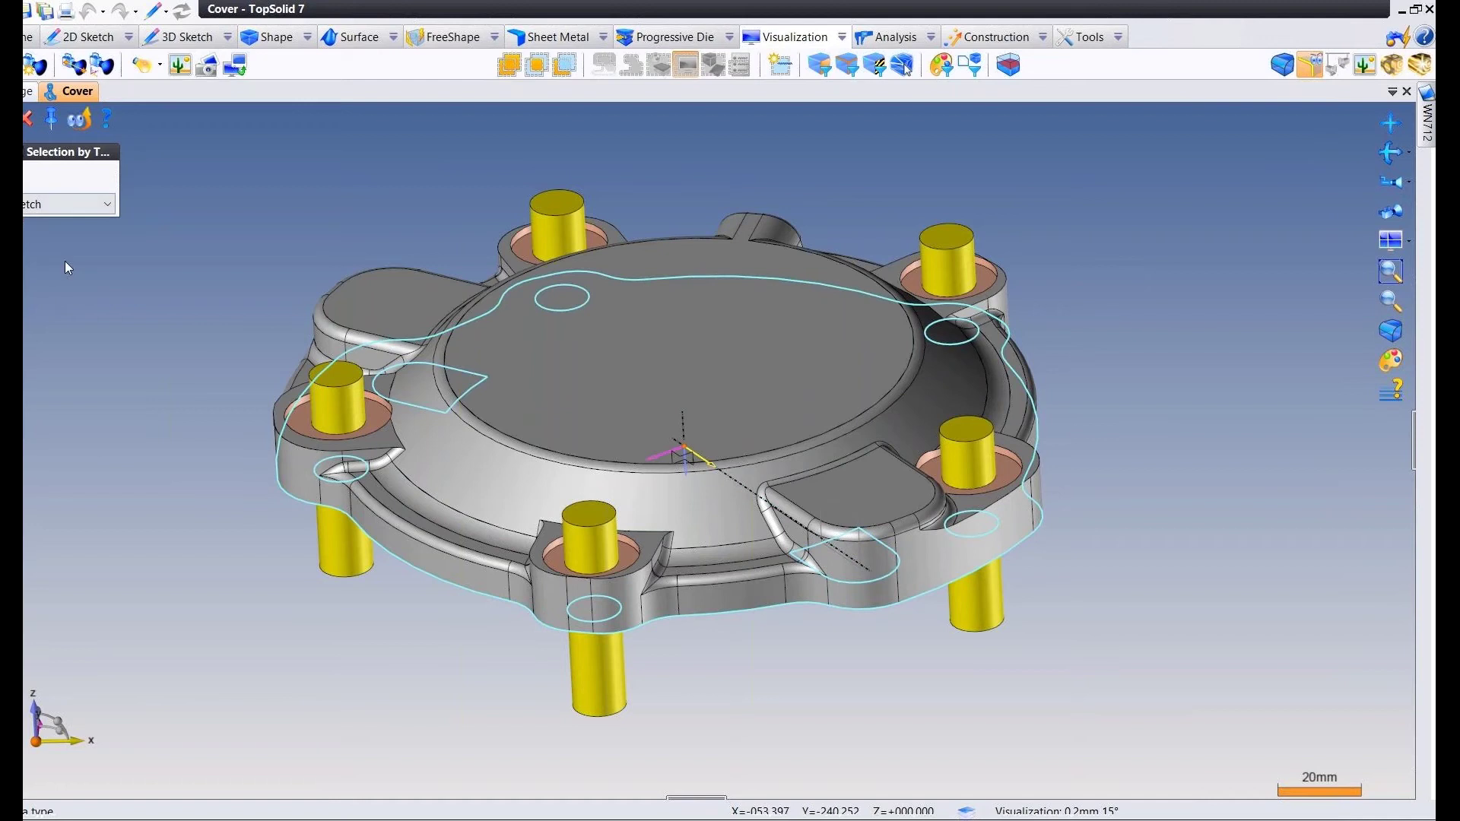
mouse_move(165, 275)
middle_down()
mouse_move(190, 298)
mouse_move(223, 261)
mouse_move(193, 317)
middle_up()
key(Escape)
right_click(193, 317)
click(220, 357)
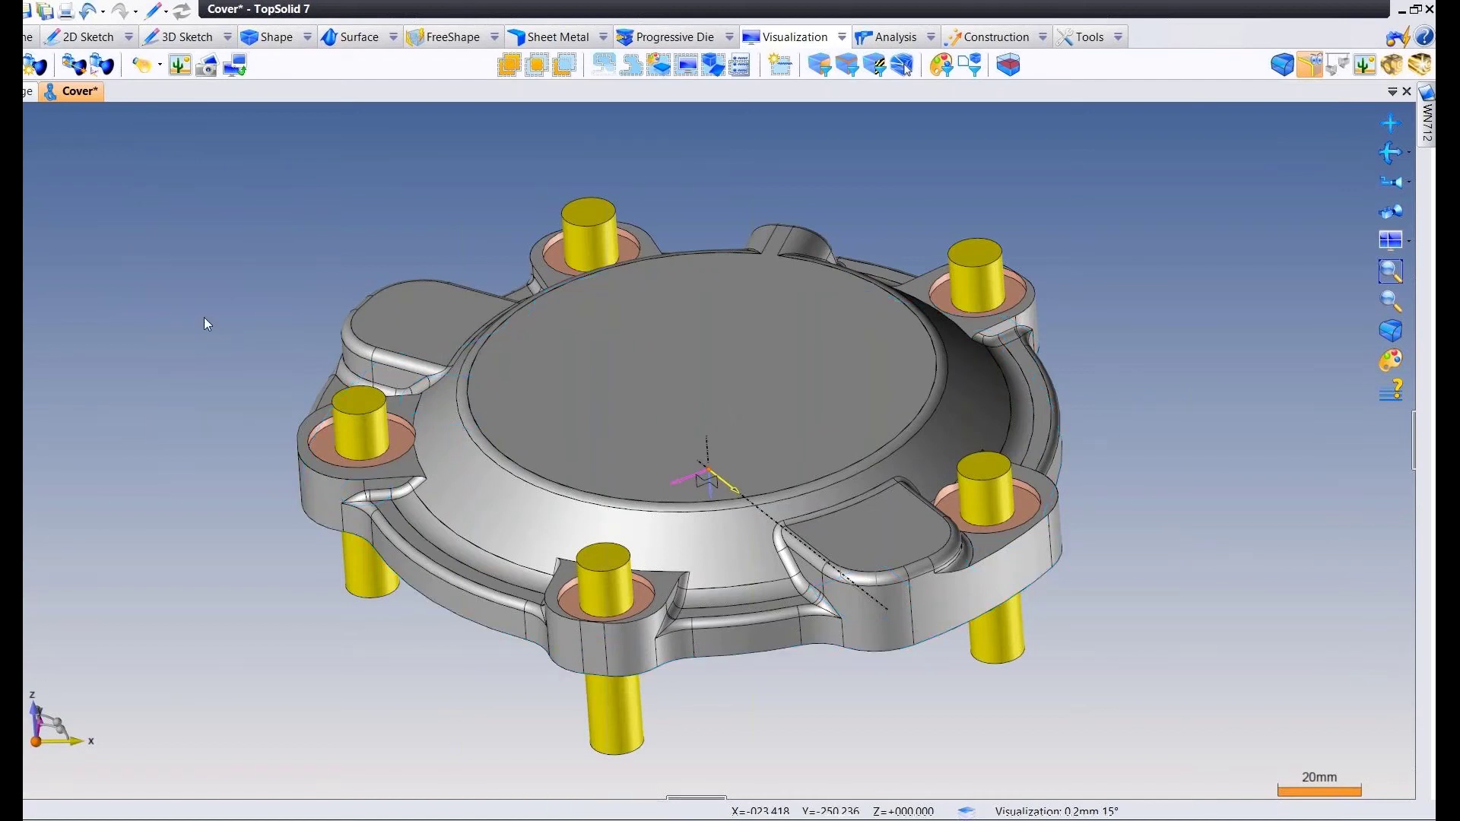
Select all shapes of the Cover part, including the yellow pins, with Selection by Type and confirm the selection.
click(687, 66)
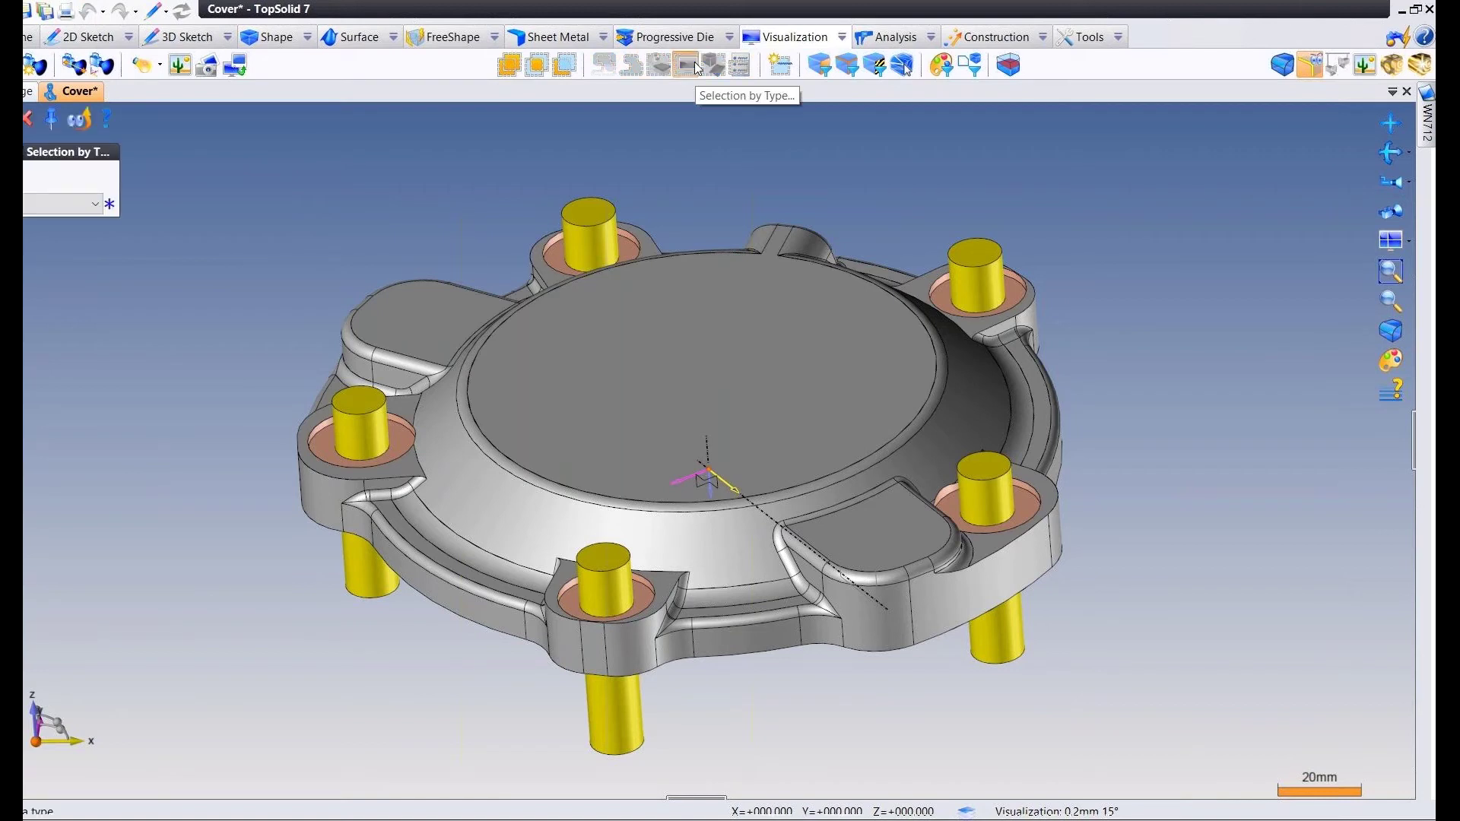
click(88, 206)
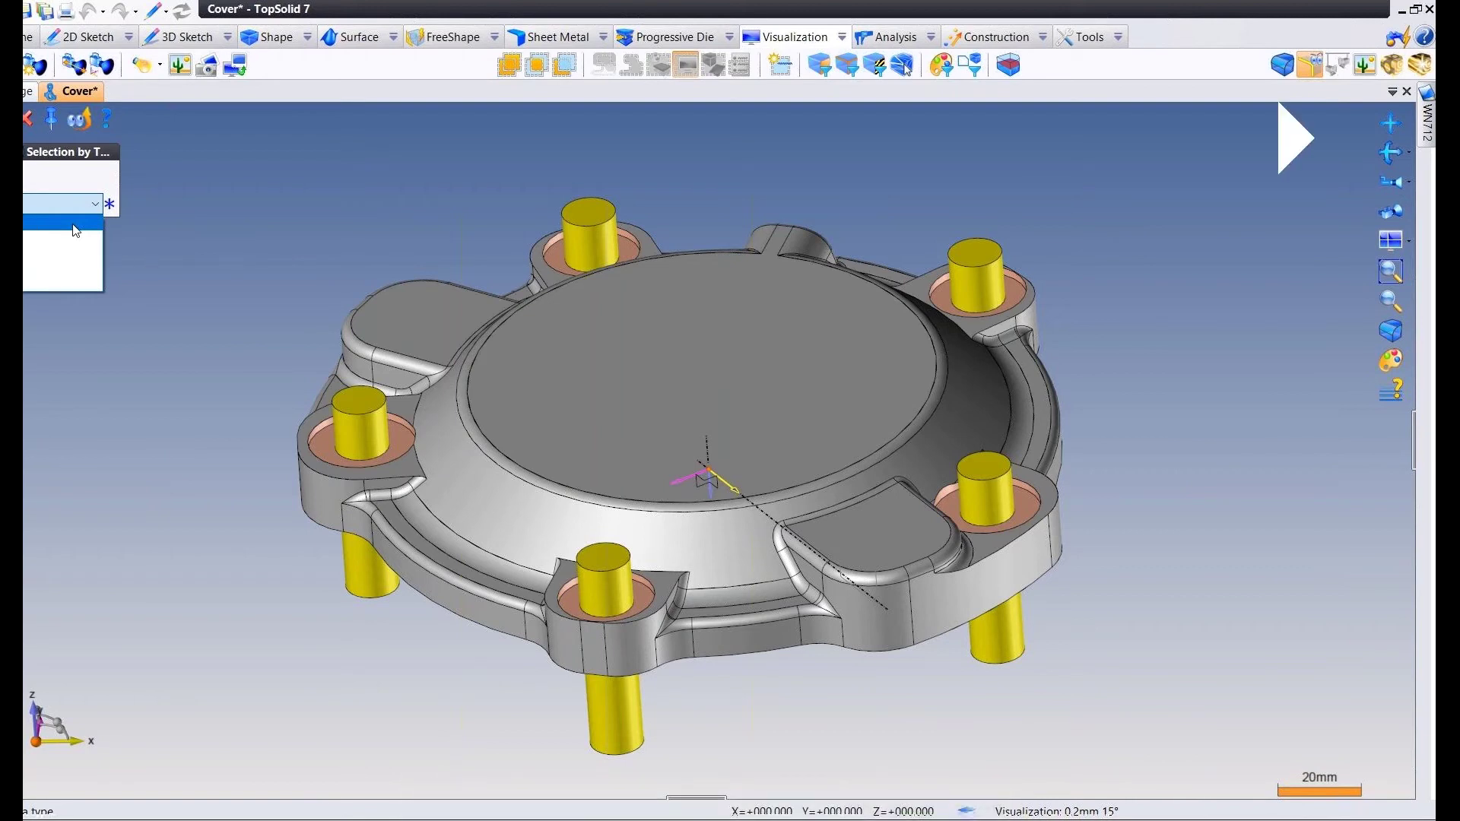
click(73, 224)
right_click(107, 259)
click(182, 272)
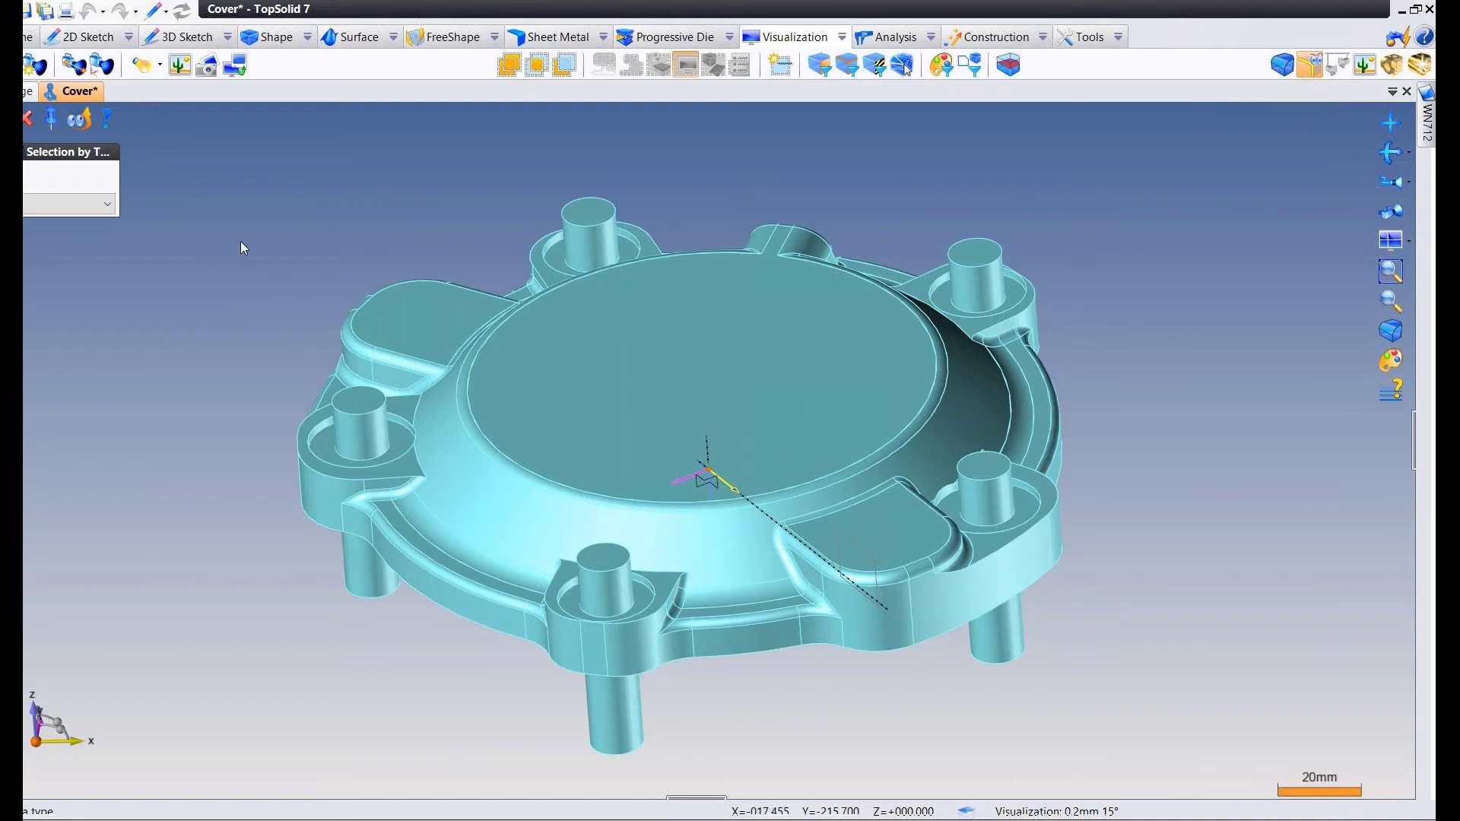
right_click(240, 240)
click(263, 253)
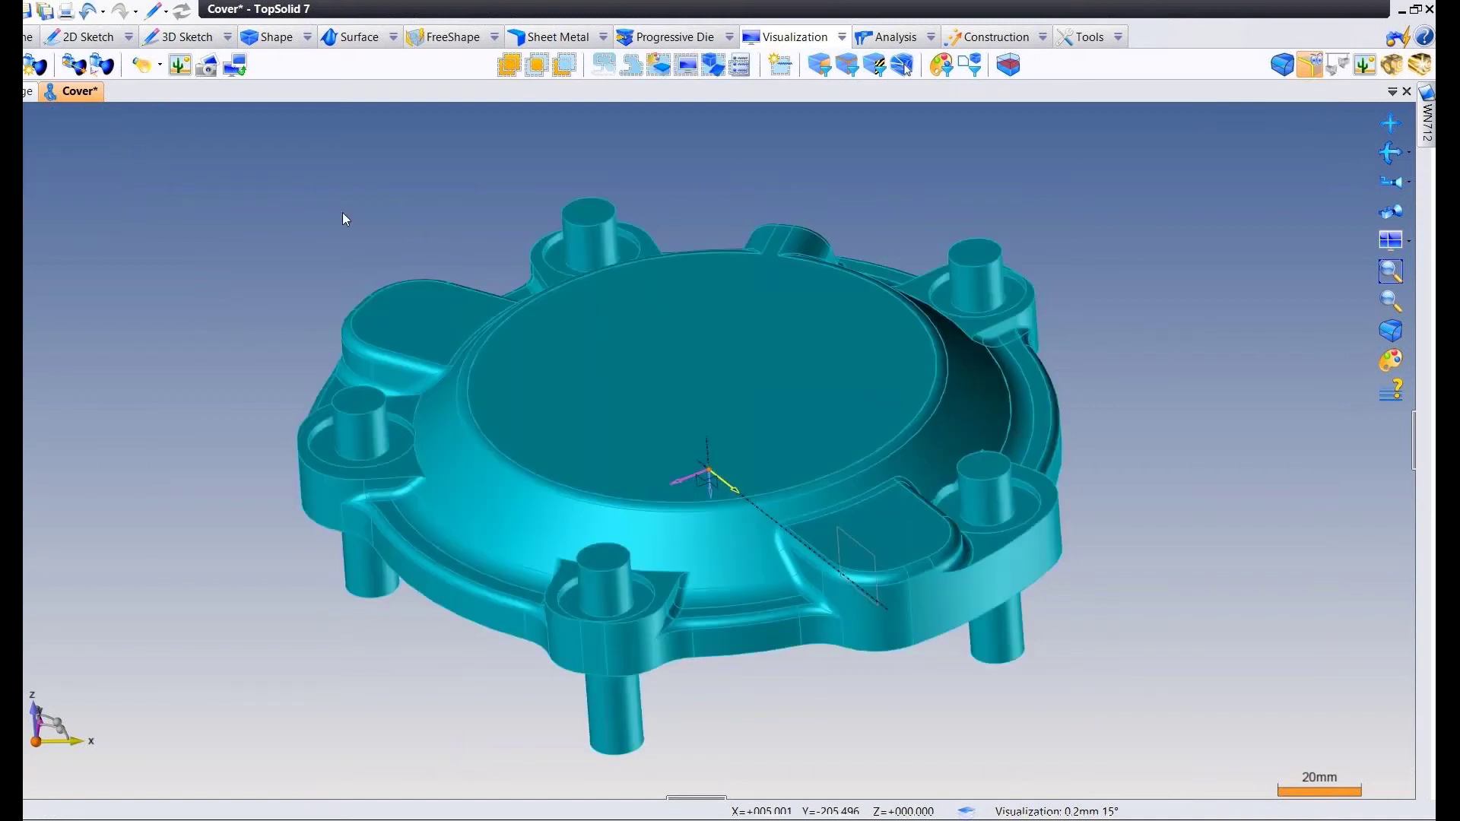
Remove the solid pins from the current selection with Selection of Shapes, using the Solid topology type and keeping the sheet shapes selected.
middle_drag(343, 213, 362, 210)
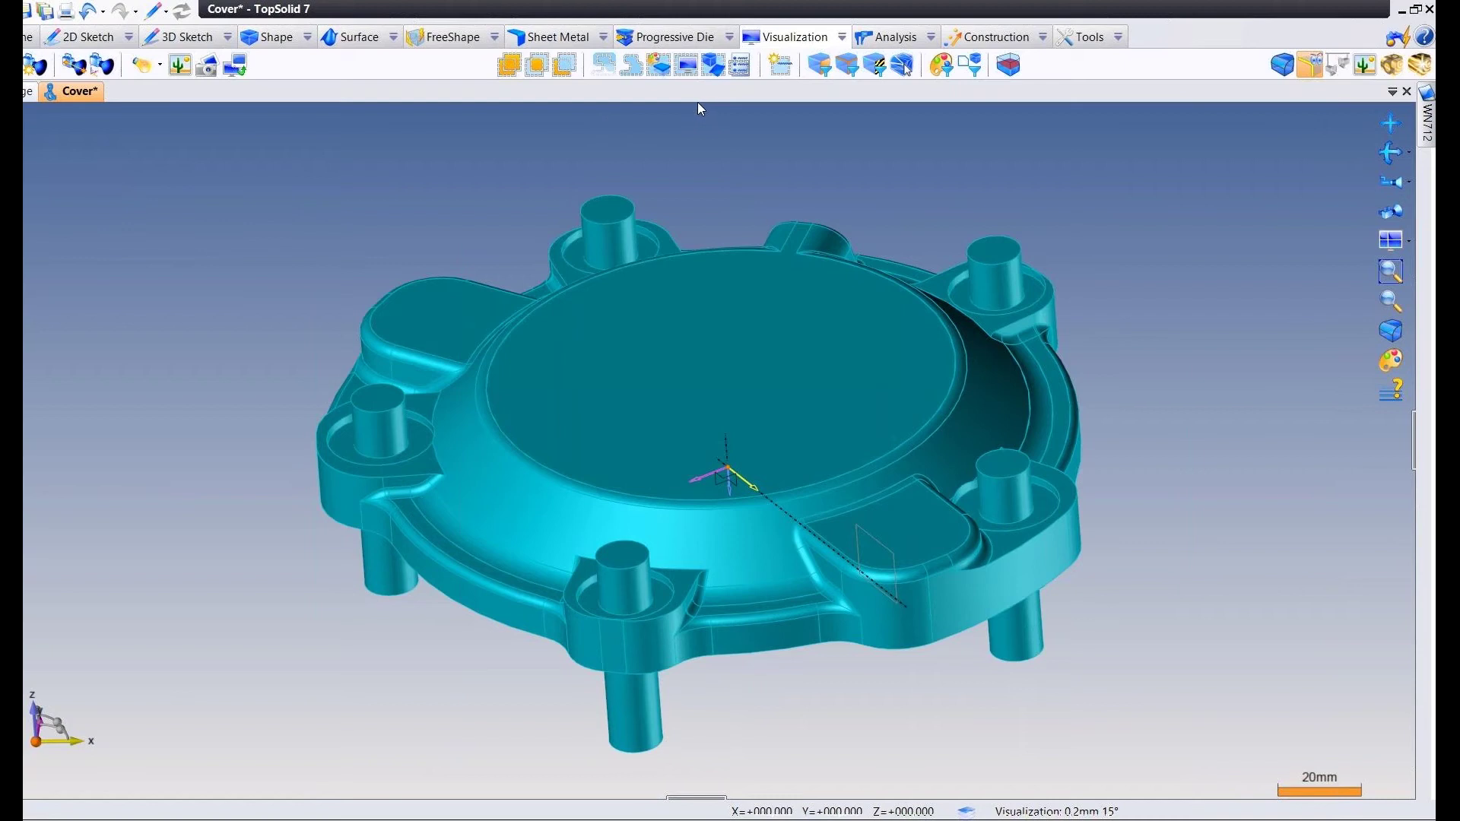
click(566, 67)
click(713, 67)
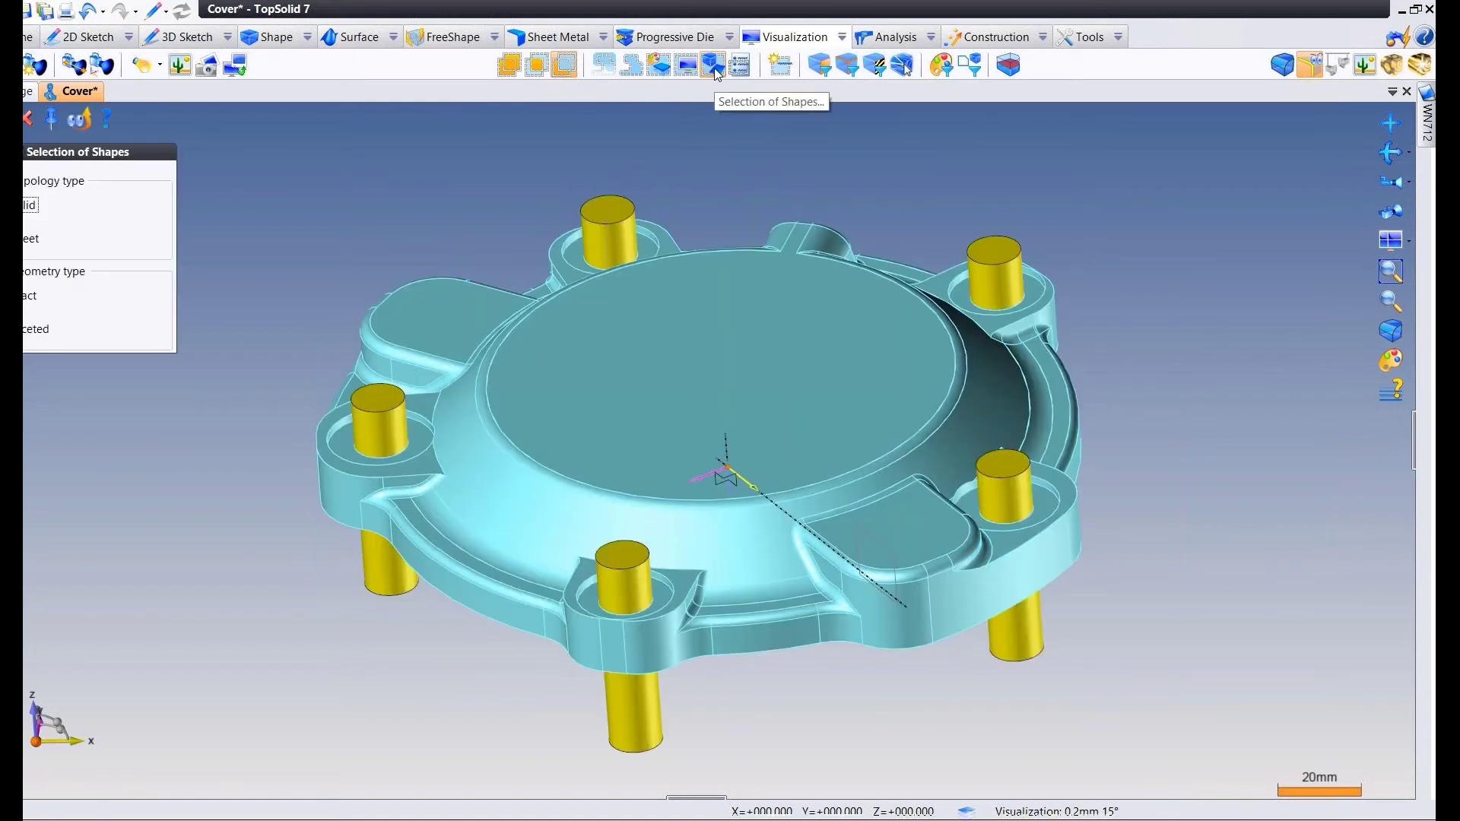
click(28, 226)
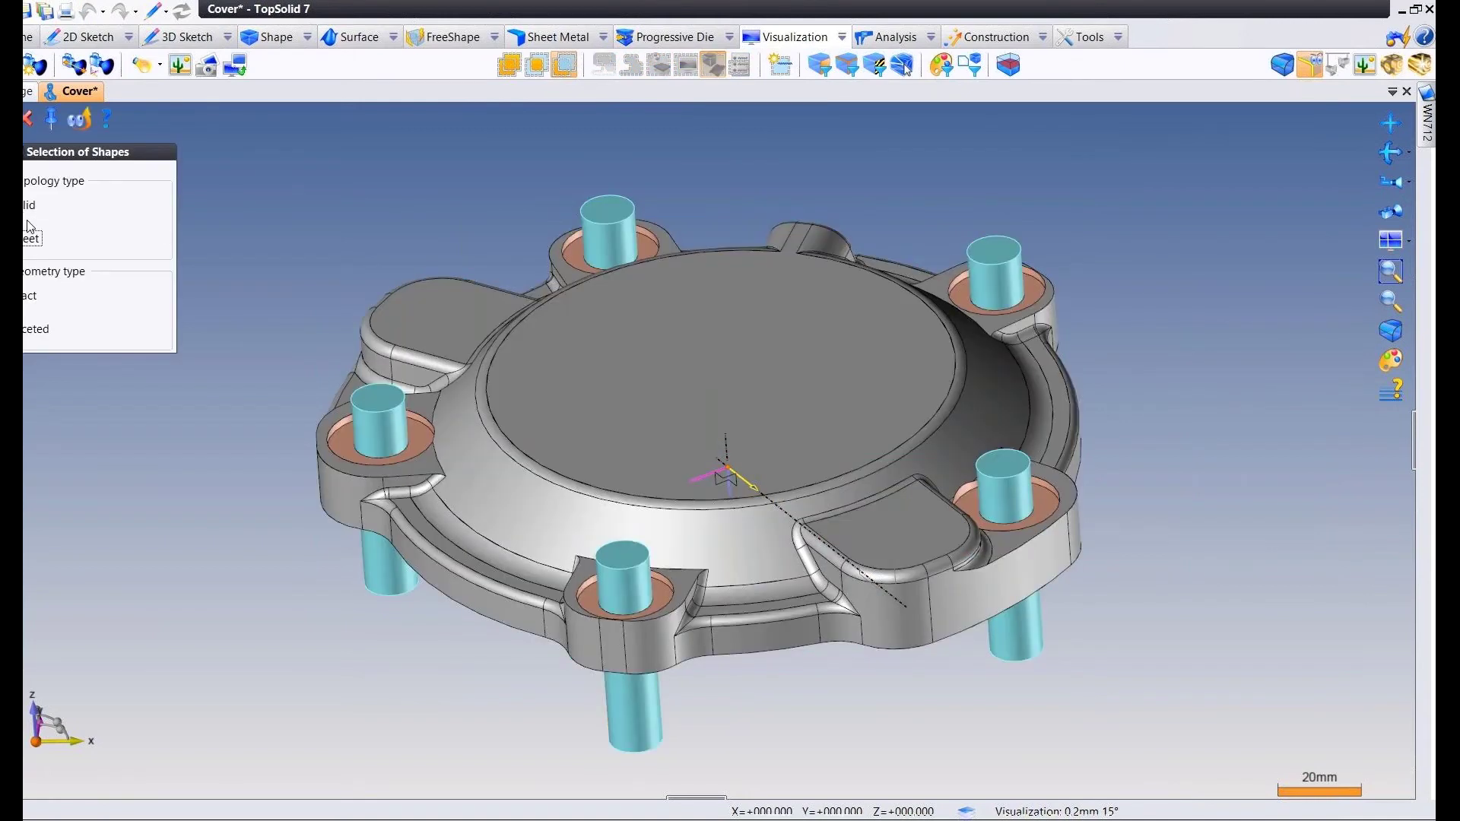
click(31, 204)
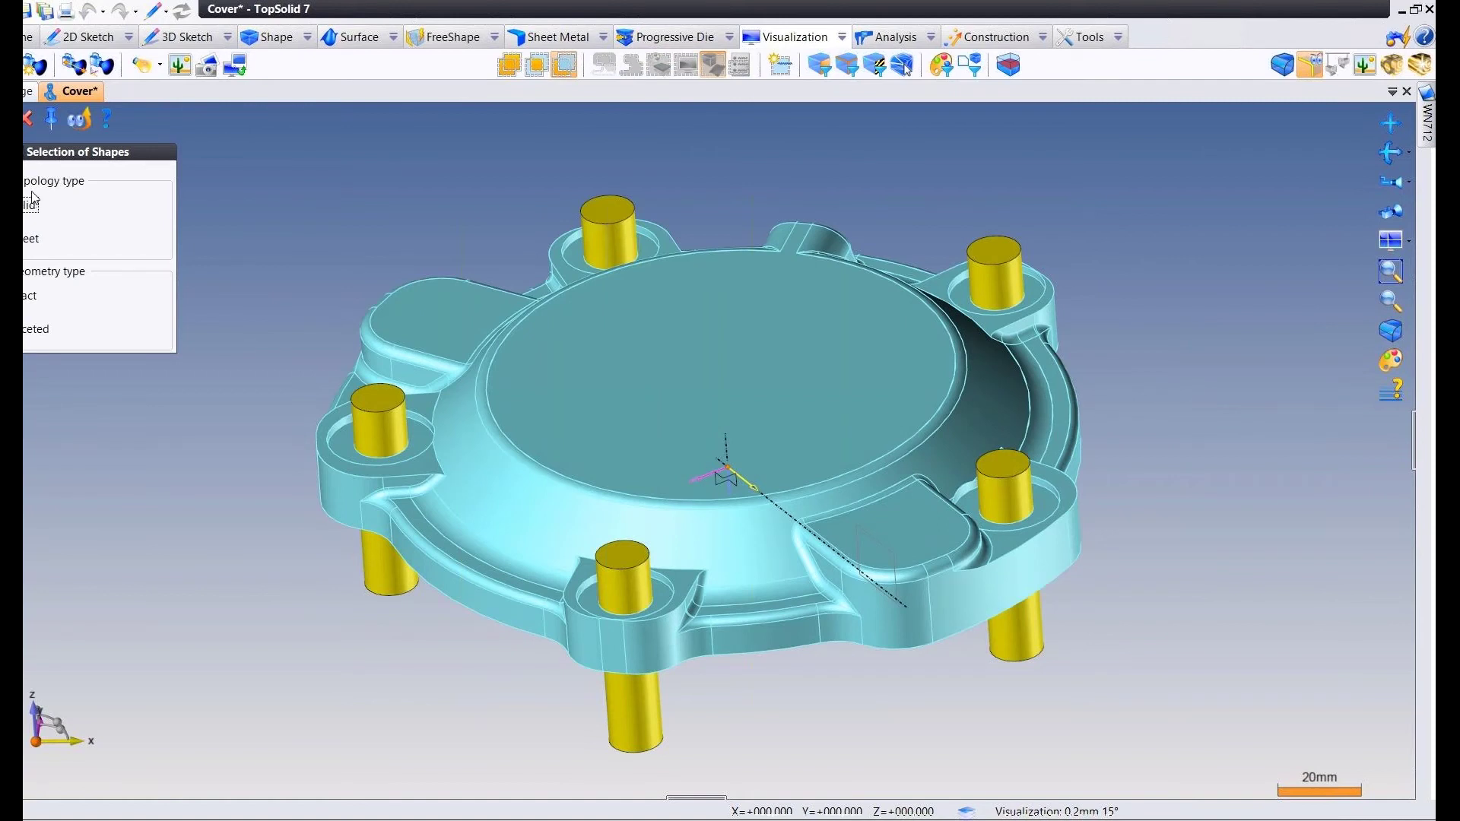
click(16, 205)
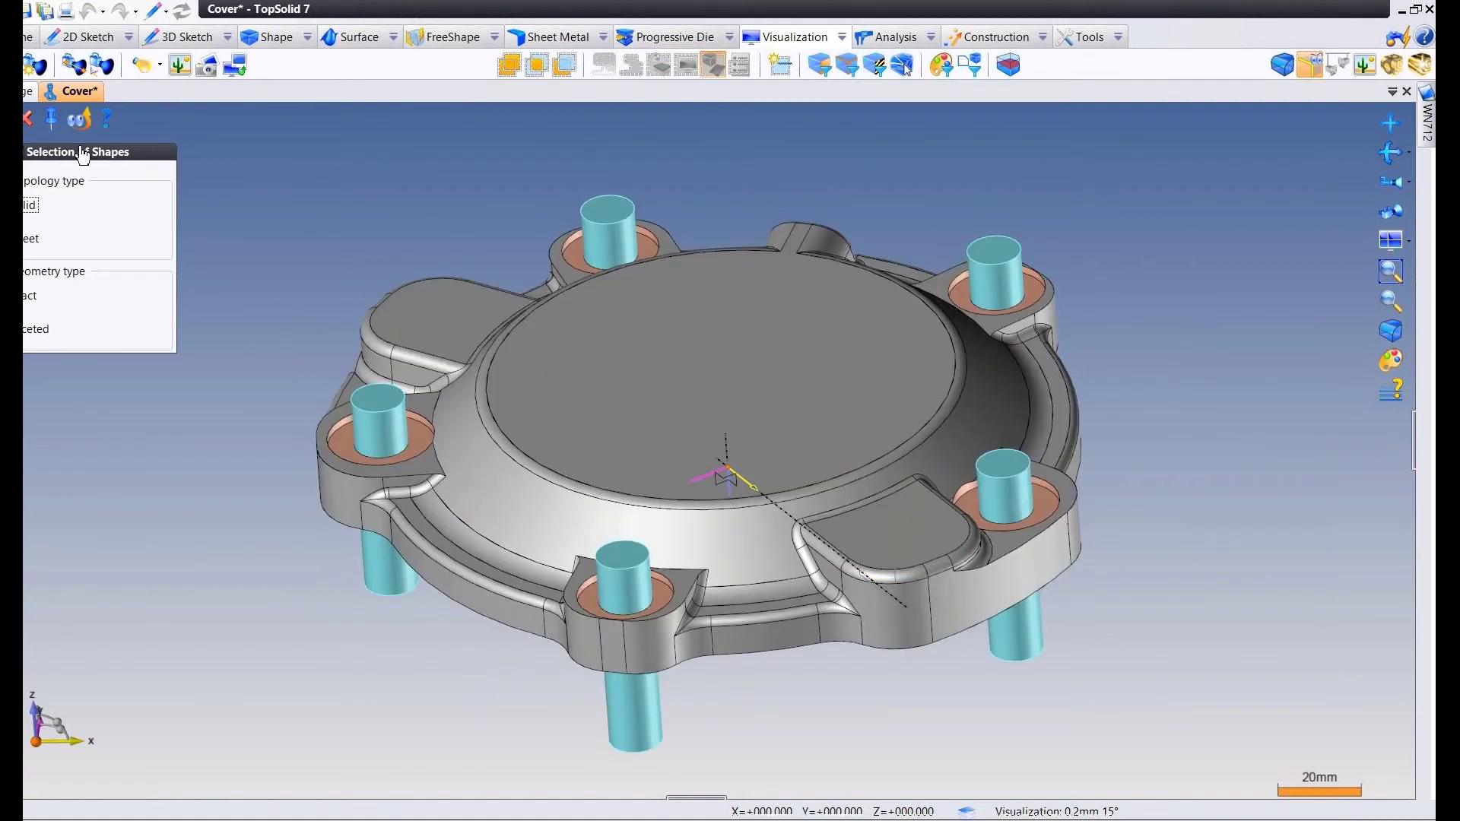
key(Escape)
Save the selected sheet shapes as a named selection called "All surfaces".
middle_drag(207, 184, 304, 200)
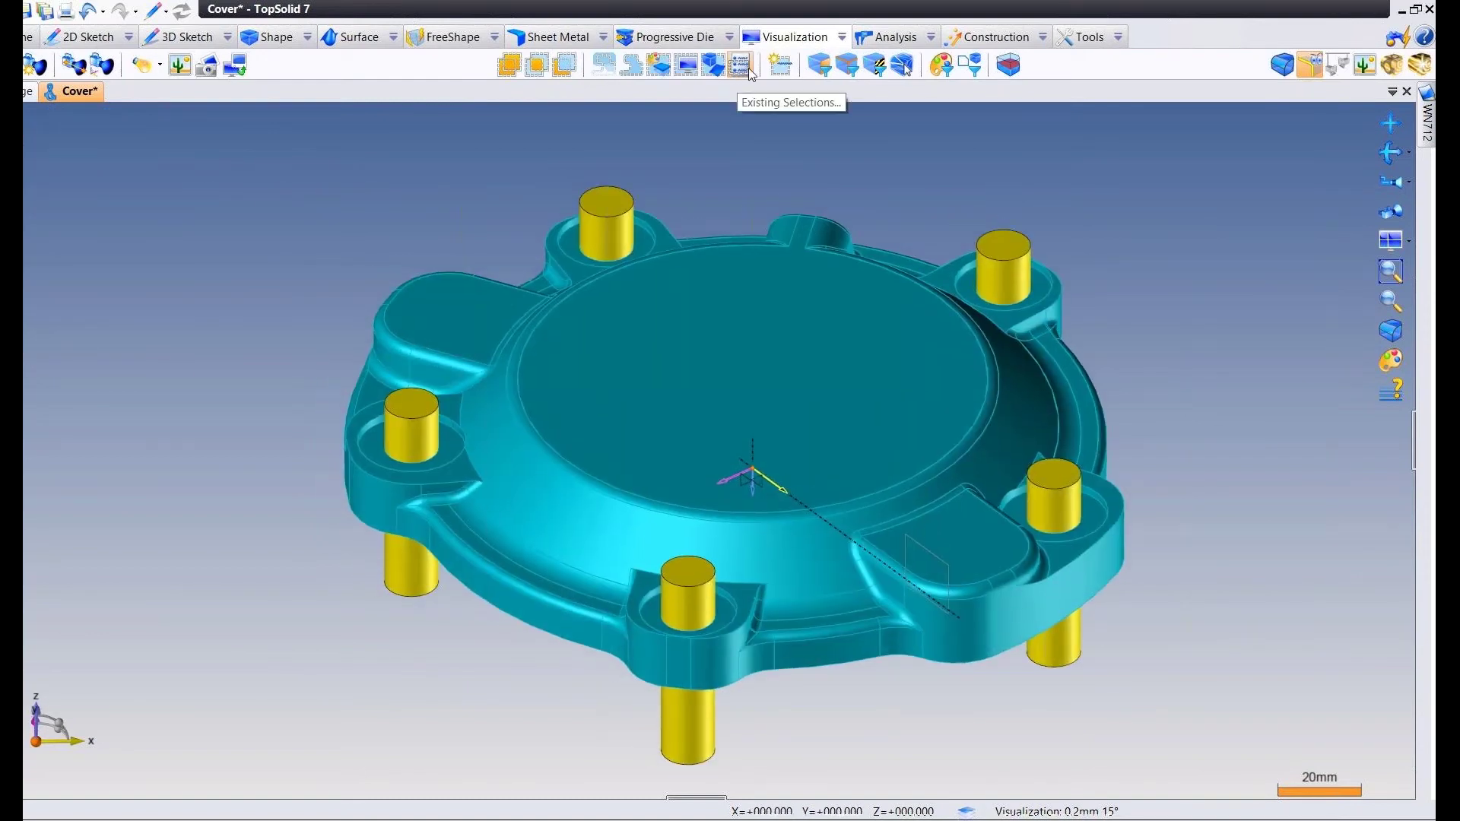
click(781, 68)
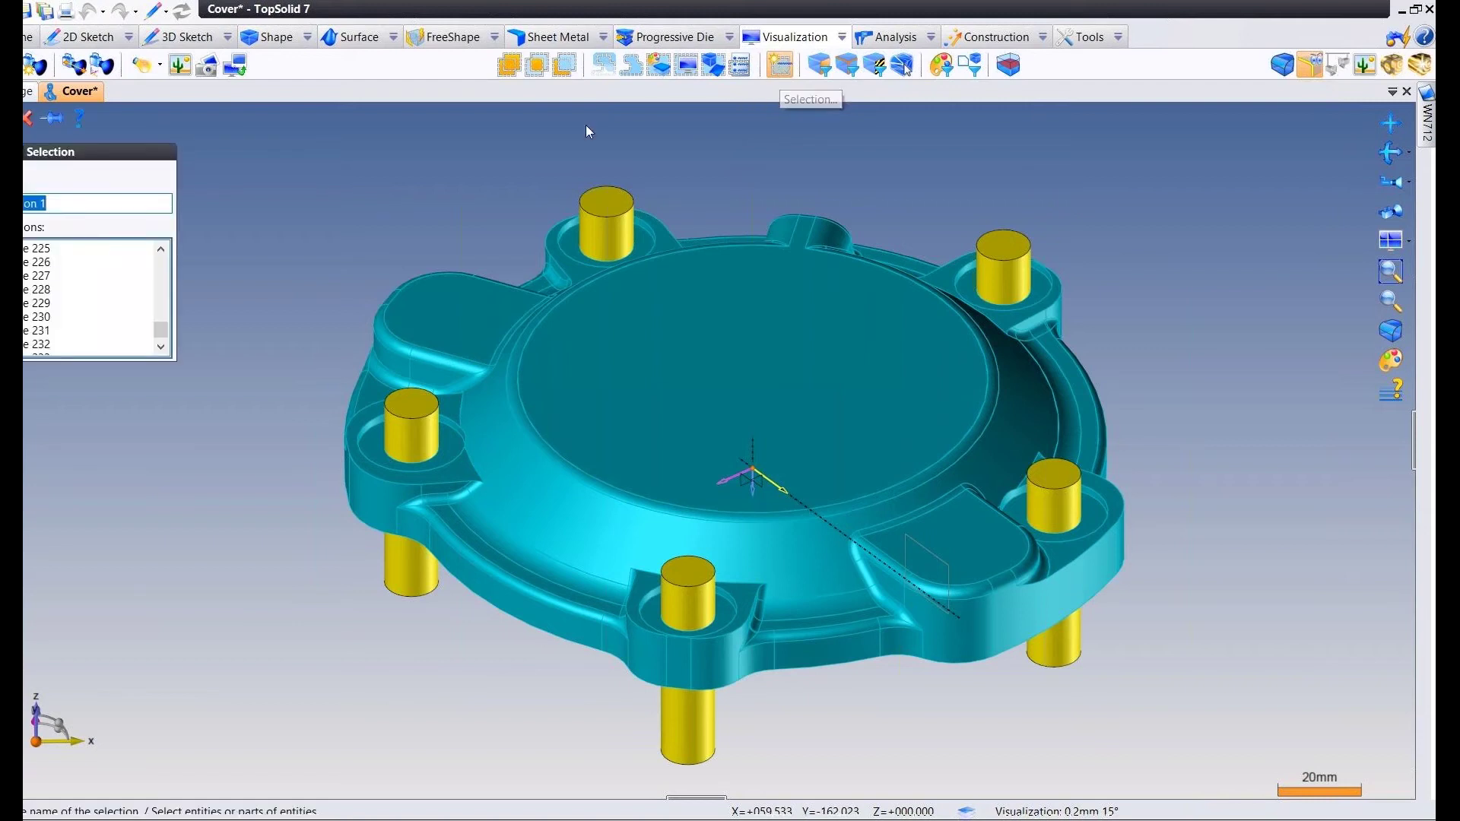
key(BackSpace)
text(Surfaces)
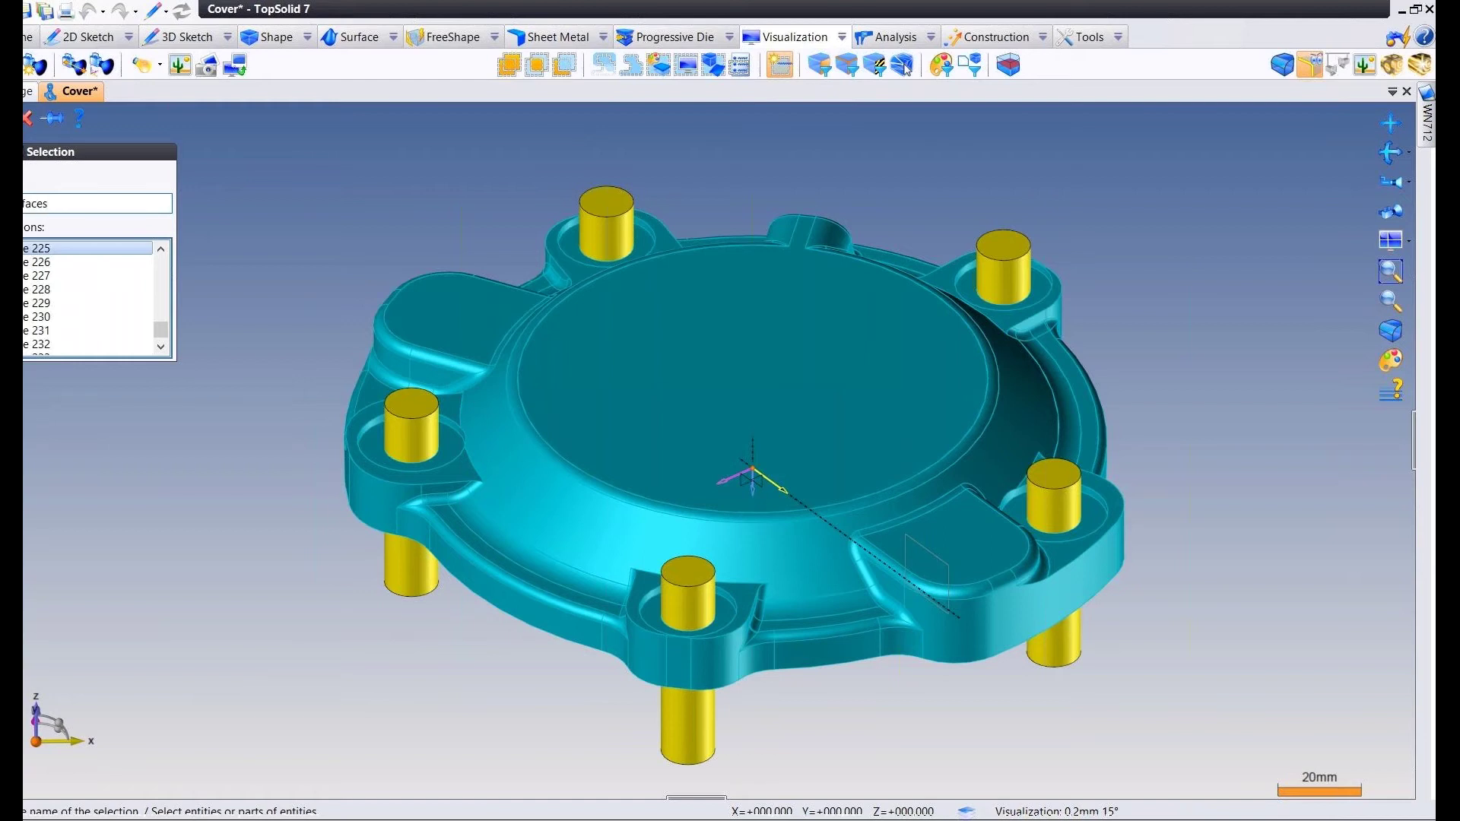
key(Return)
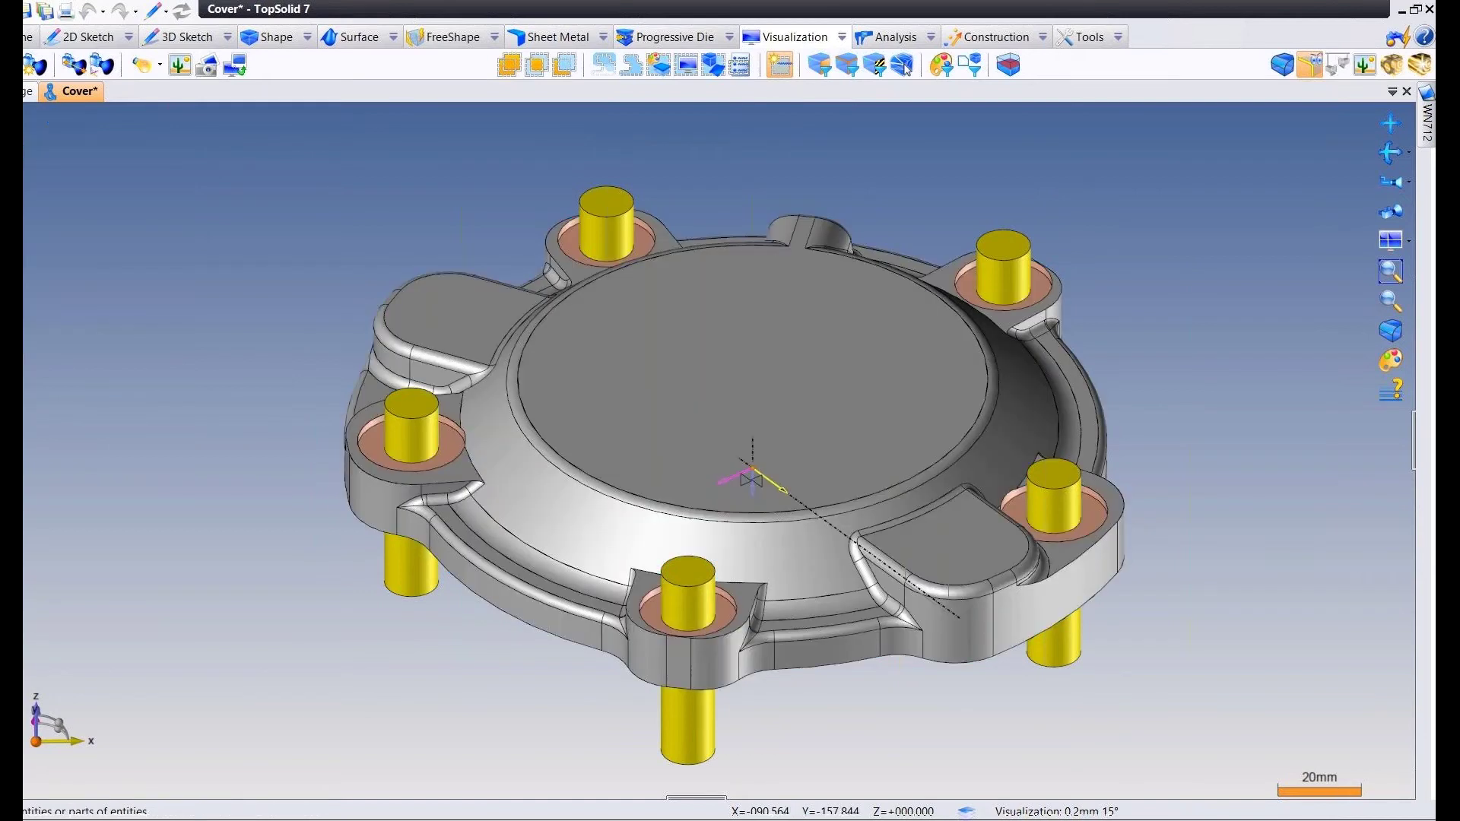
Sew the cover's large top surface to the other surfaces, using the saved "All surfaces" selection as tool shapes.
middle_drag(293, 179, 342, 189)
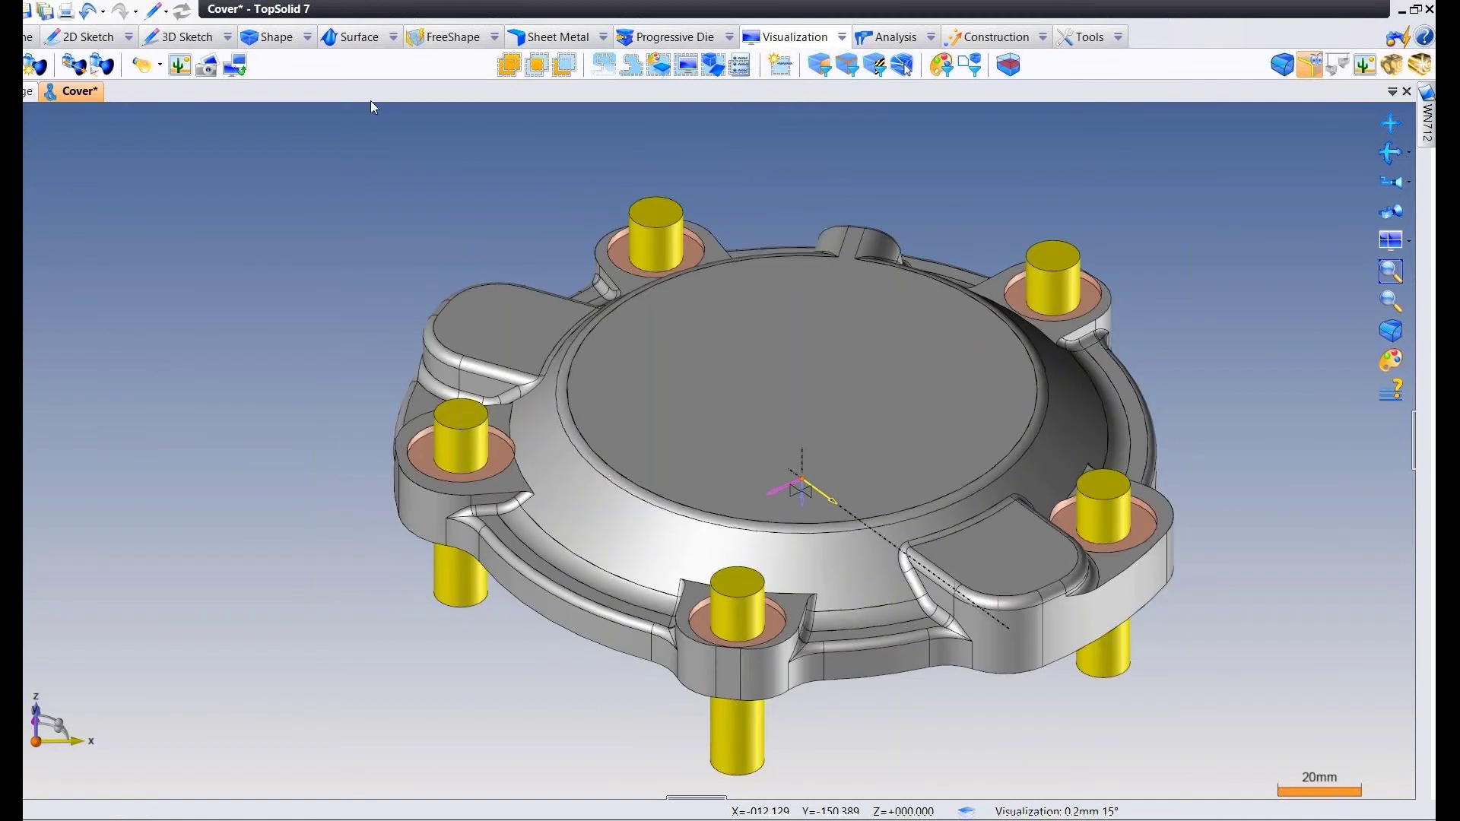
click(367, 42)
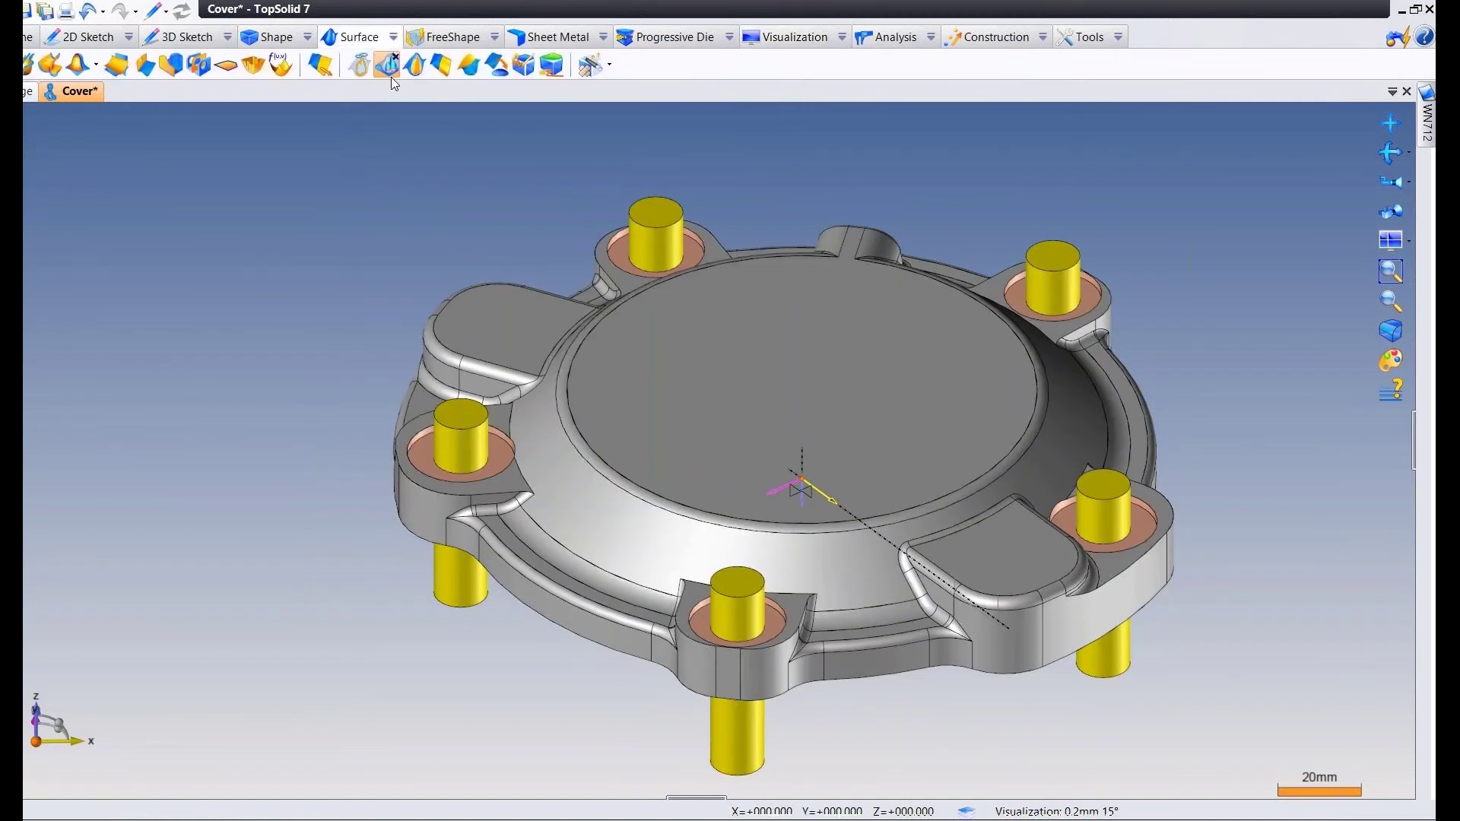
click(524, 66)
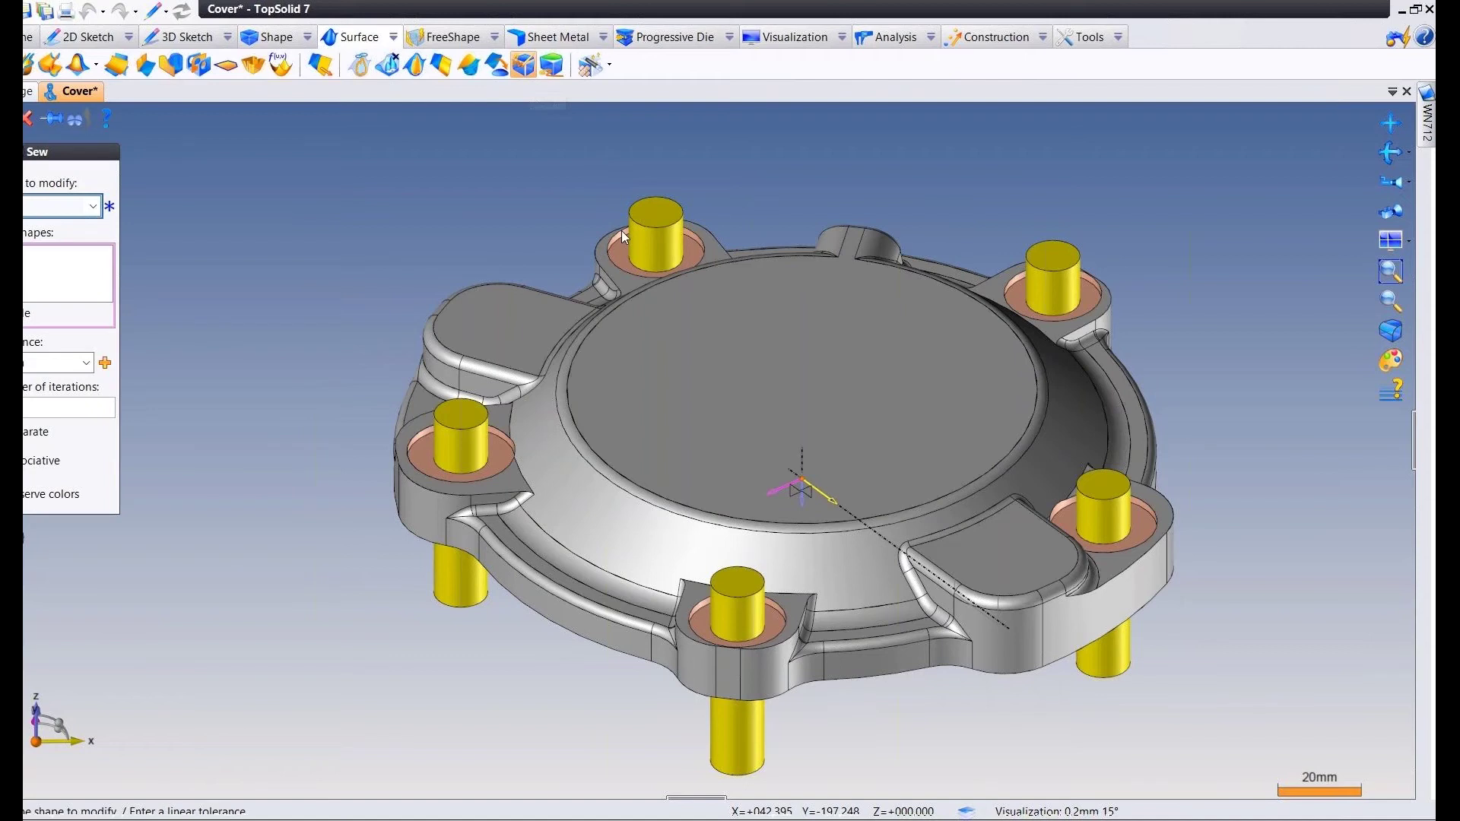
click(656, 319)
right_click(299, 175)
mouse_move(381, 313)
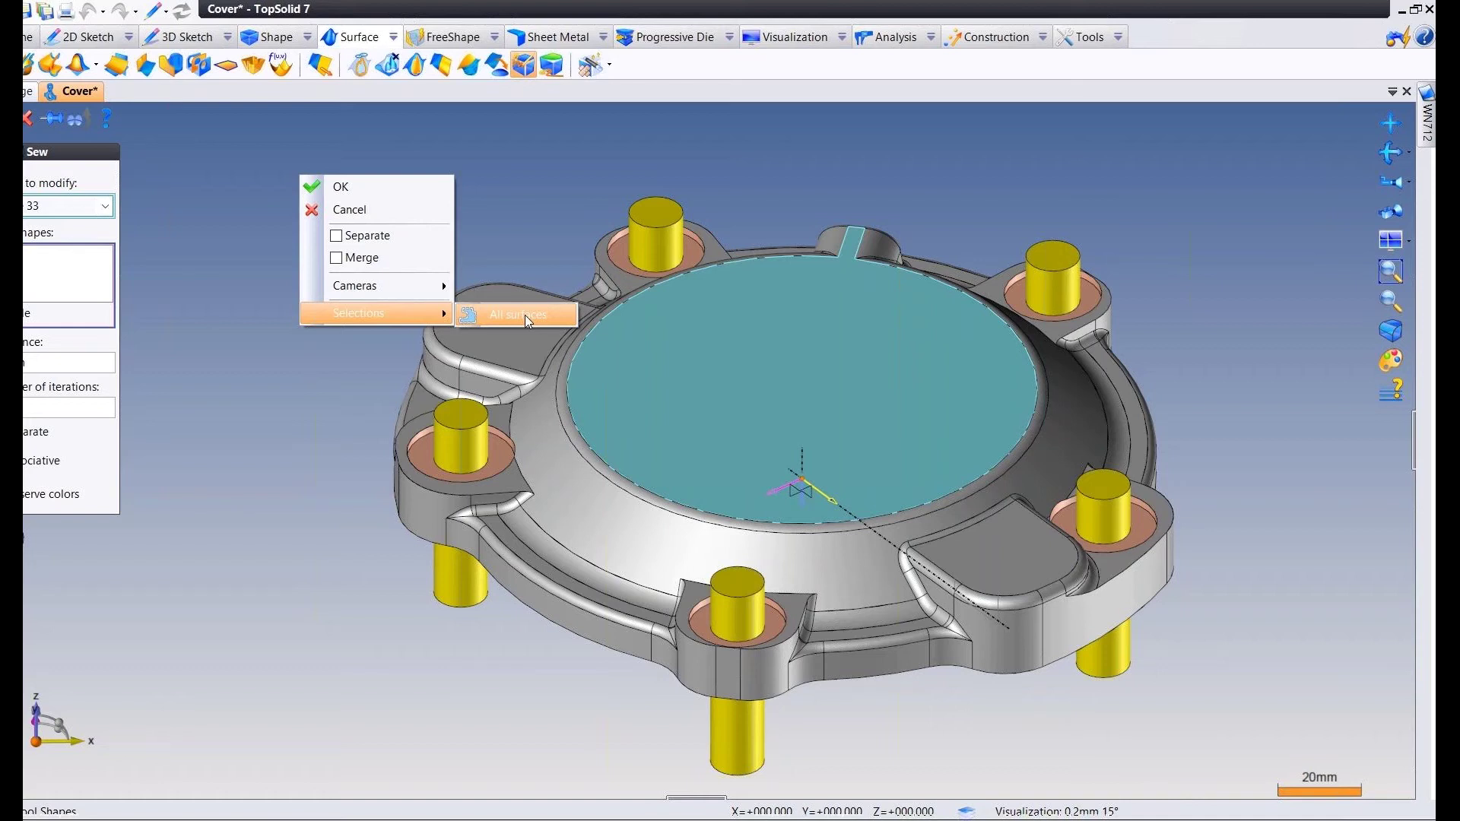
click(528, 315)
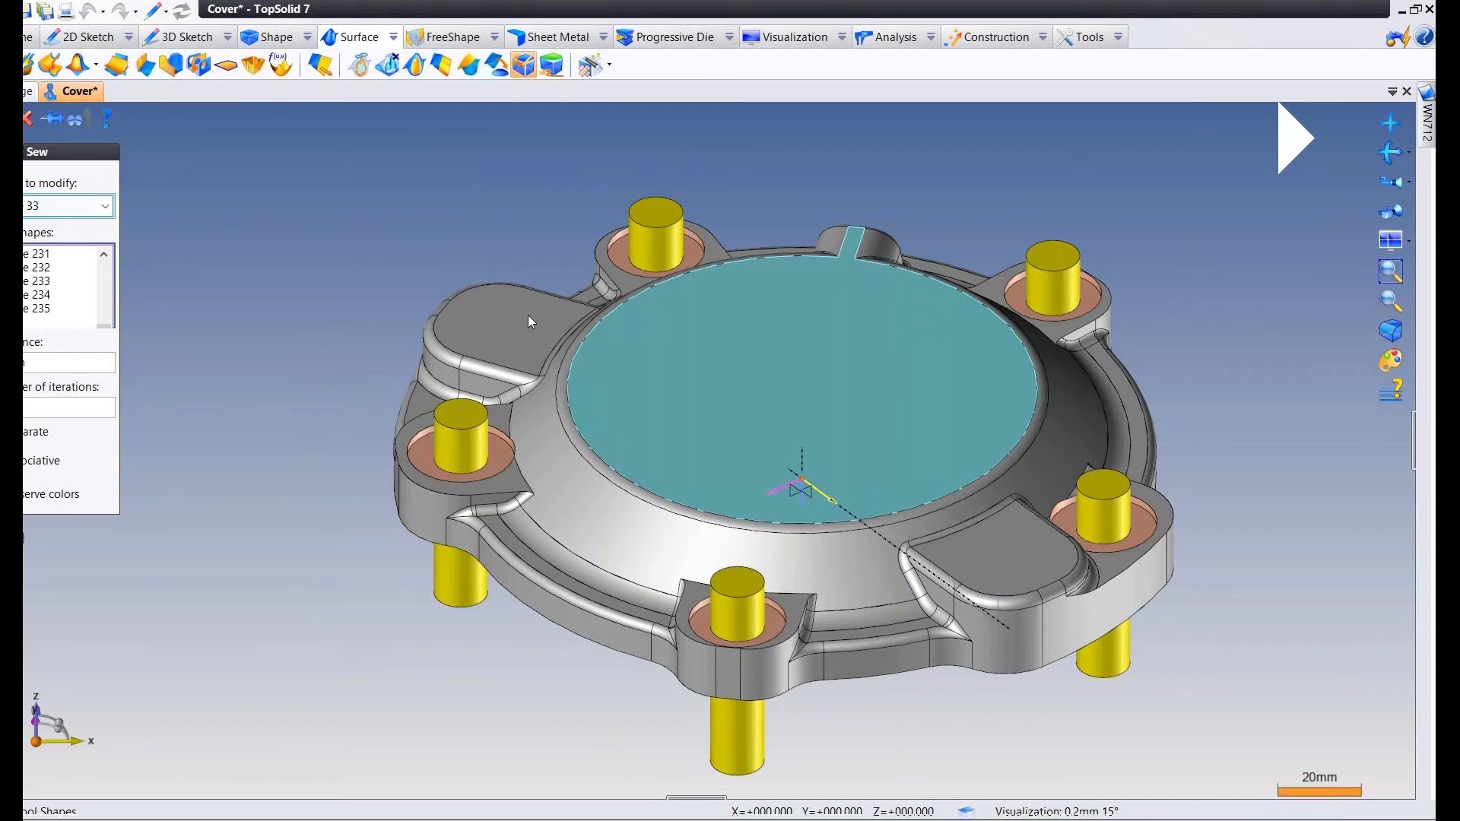
right_click(258, 227)
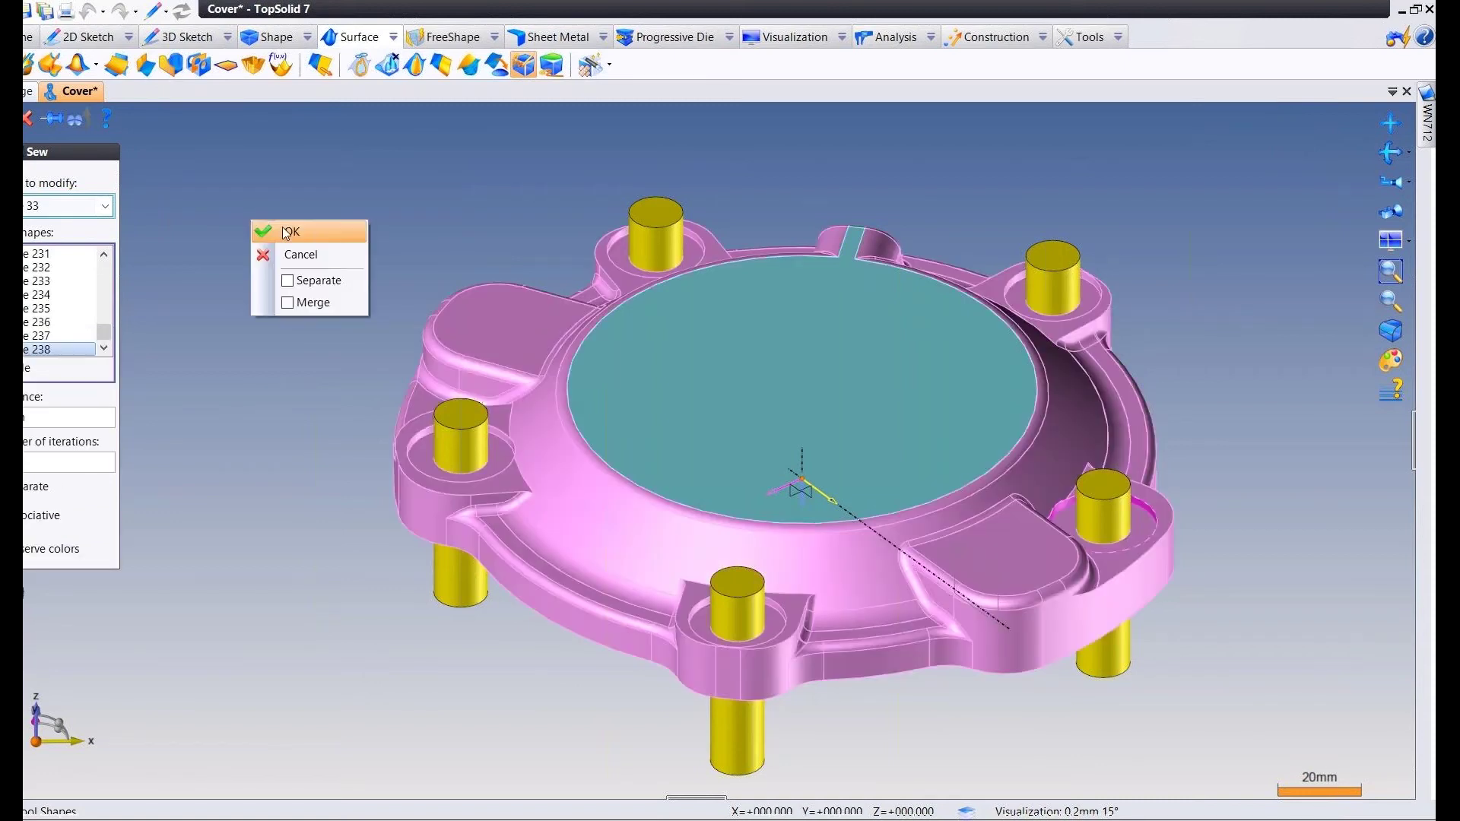
click(286, 232)
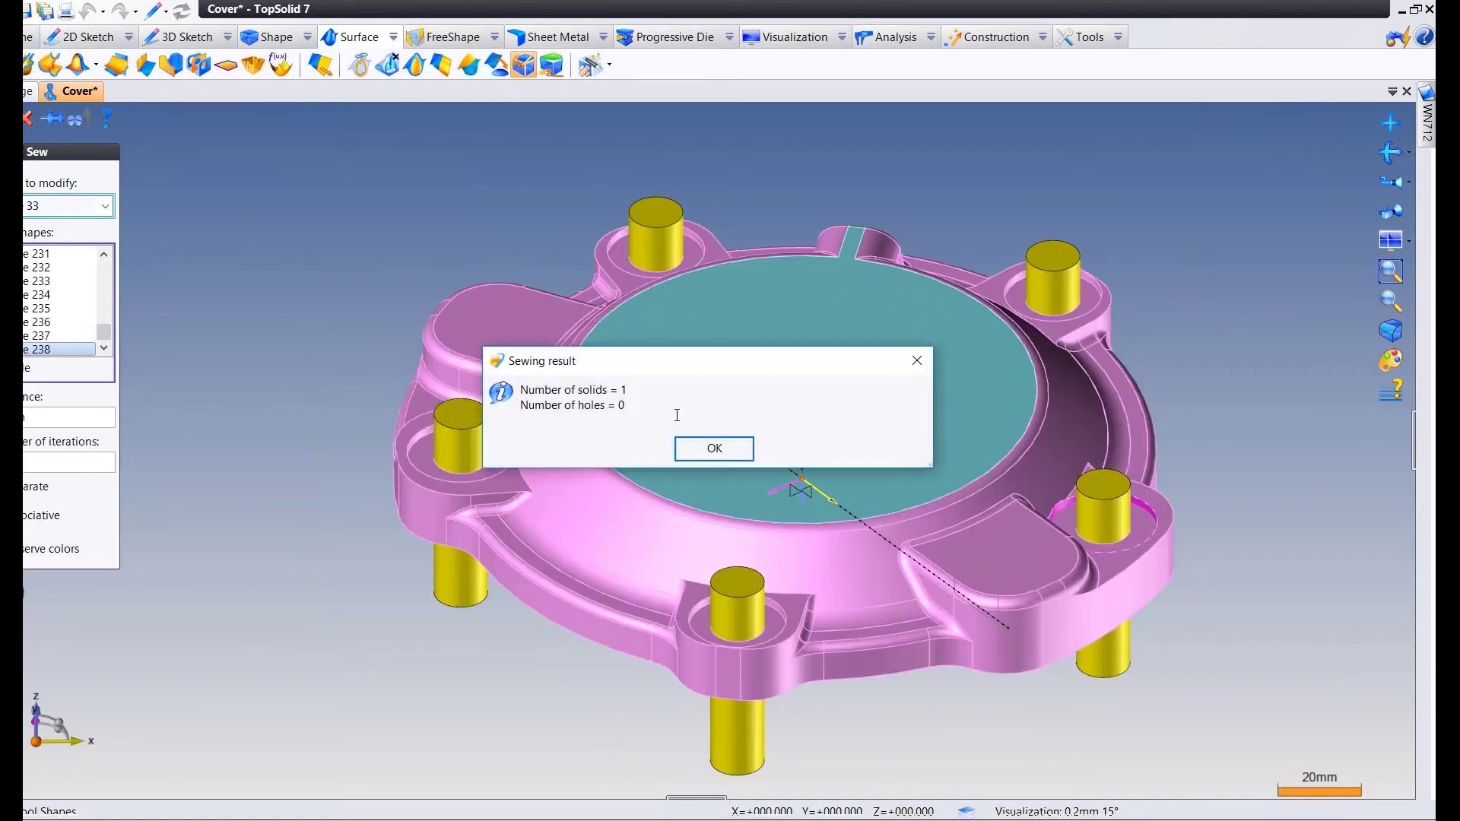
click(715, 450)
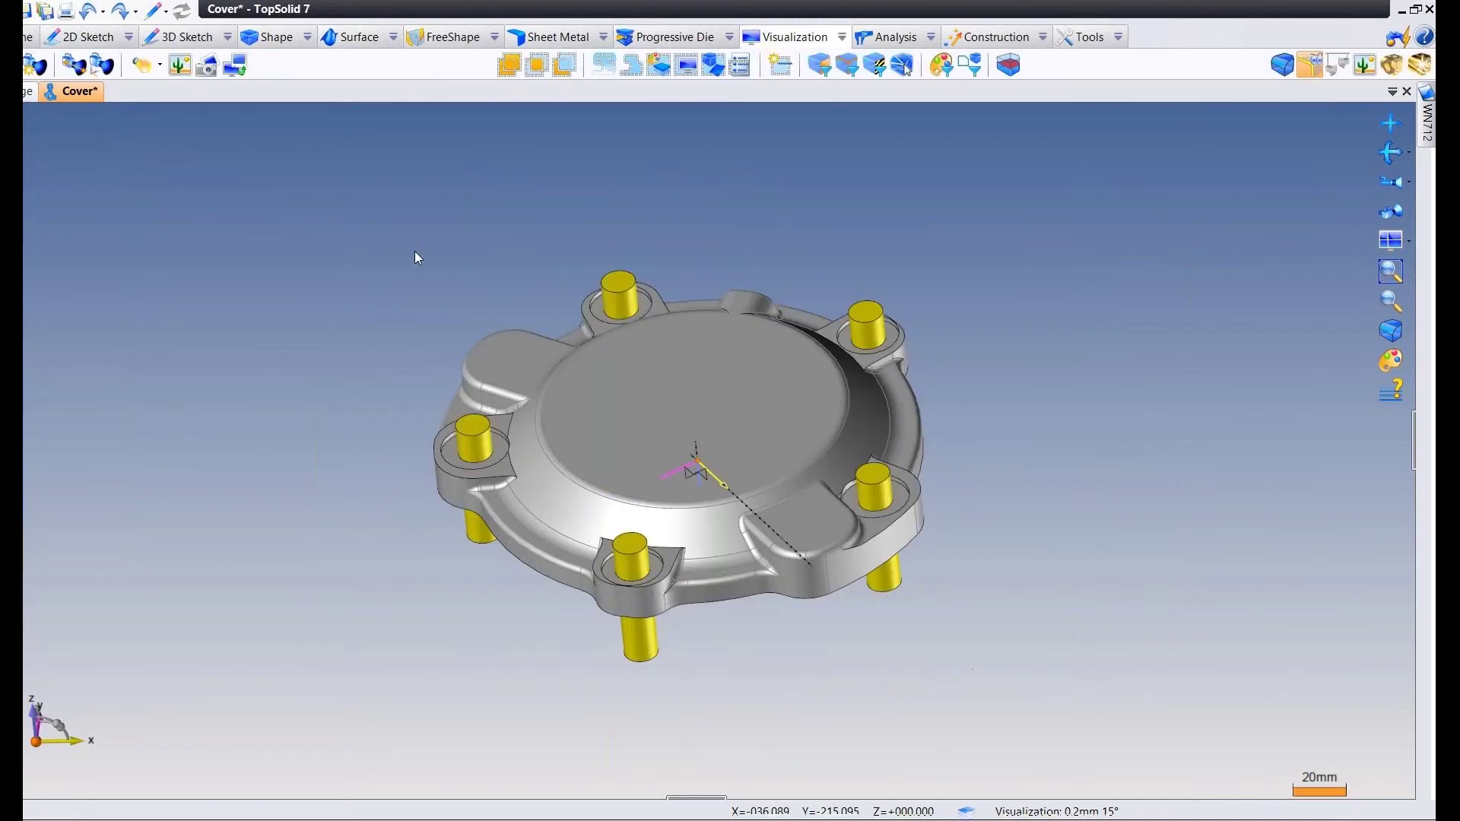
Edit the contents of the Detailed Representation and exclude all four sketches, Esquisse 1 to Esquisse 4.
click(903, 66)
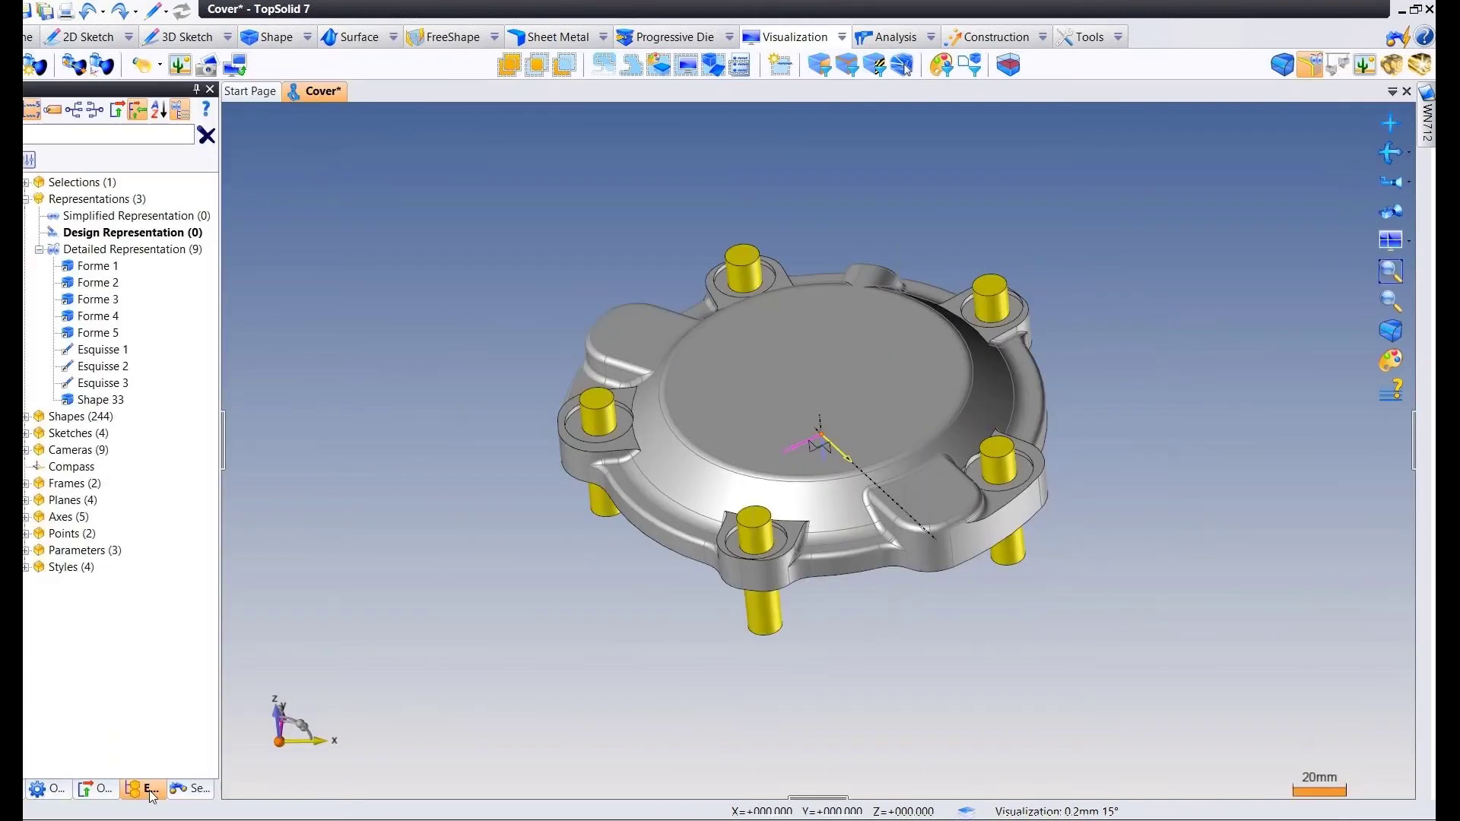
click(134, 250)
click(107, 299)
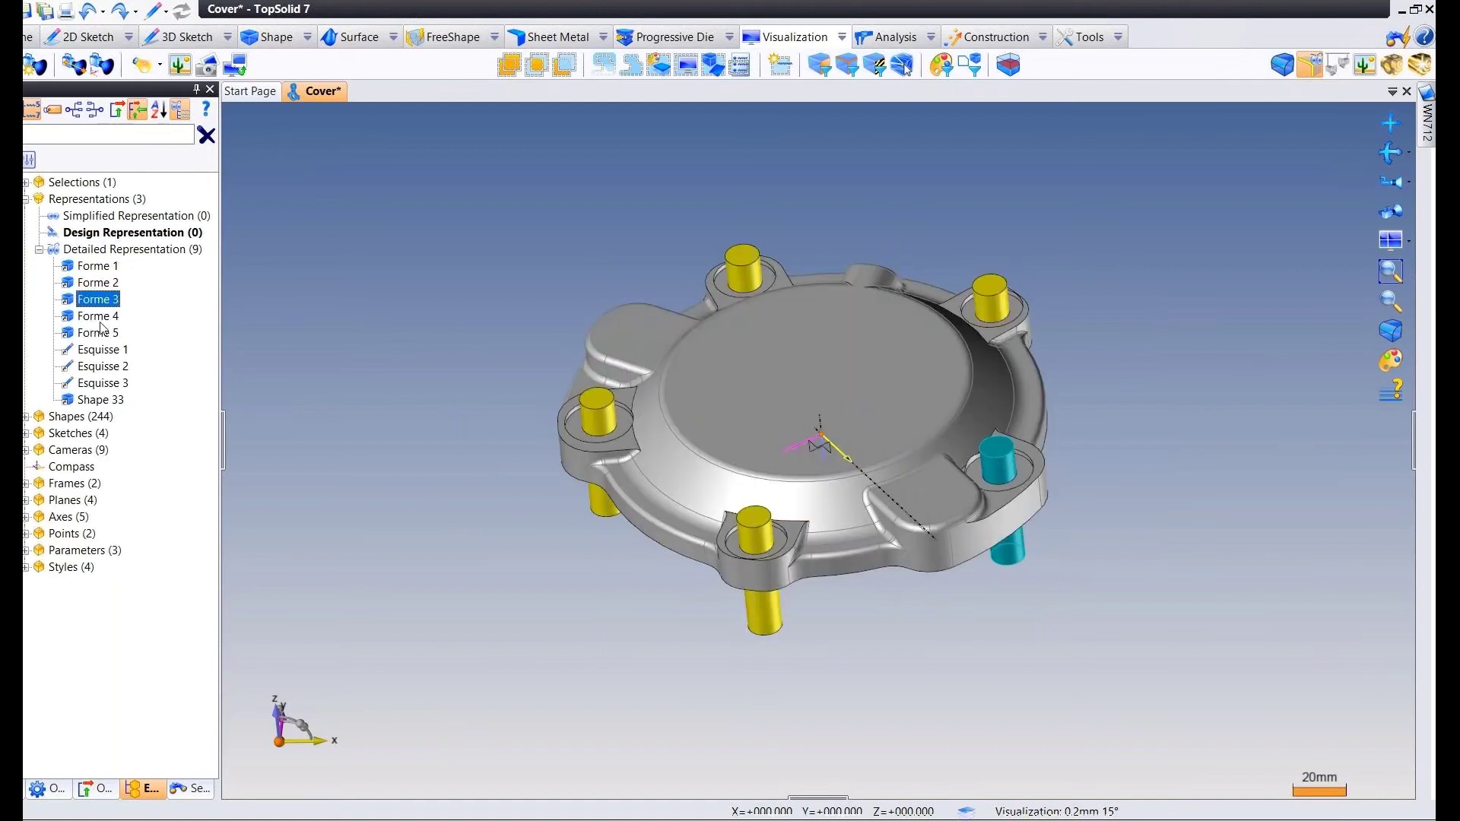
click(105, 384)
right_click(144, 249)
click(204, 279)
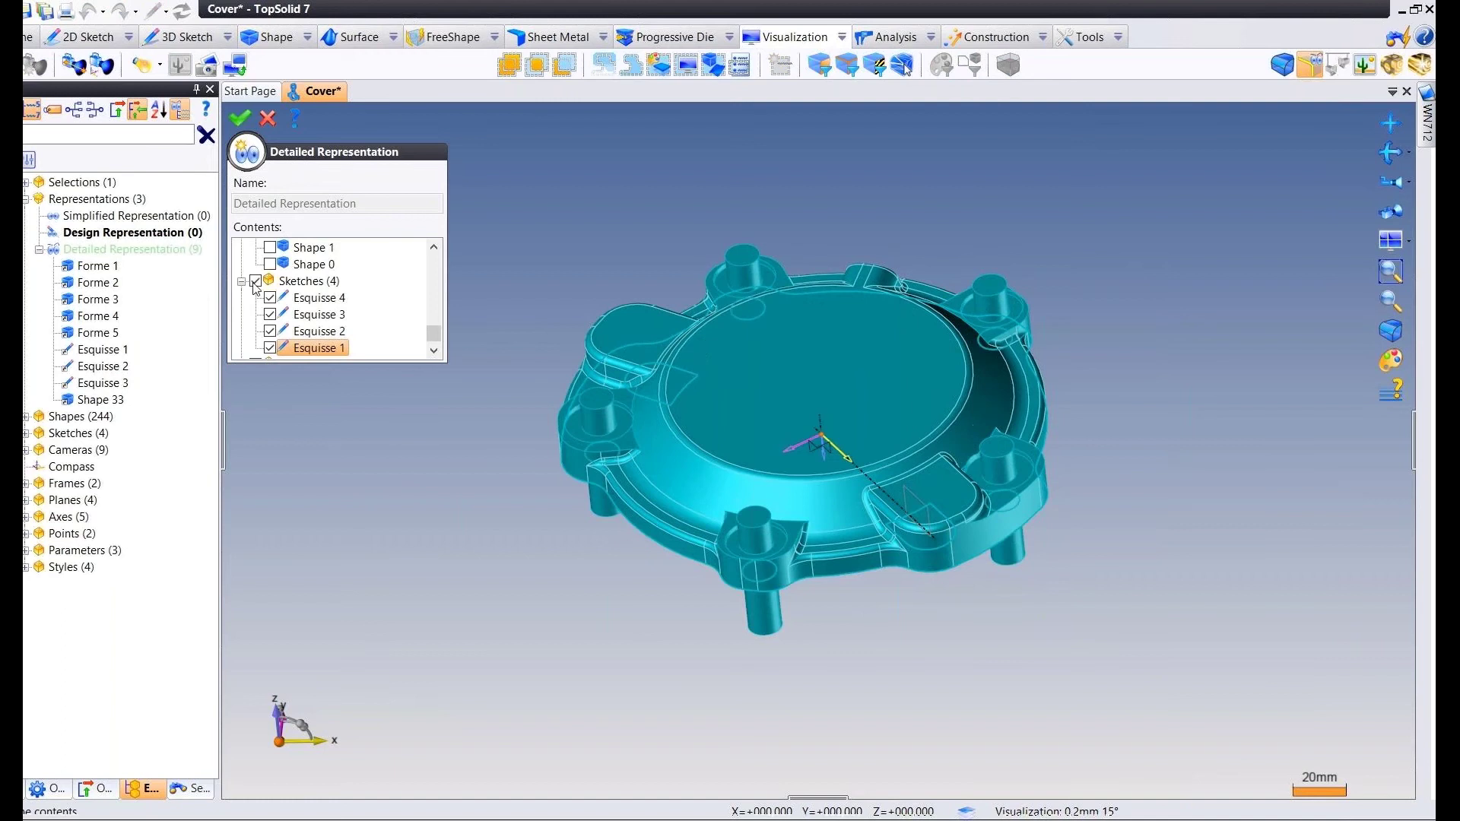
drag(437, 333, 432, 261)
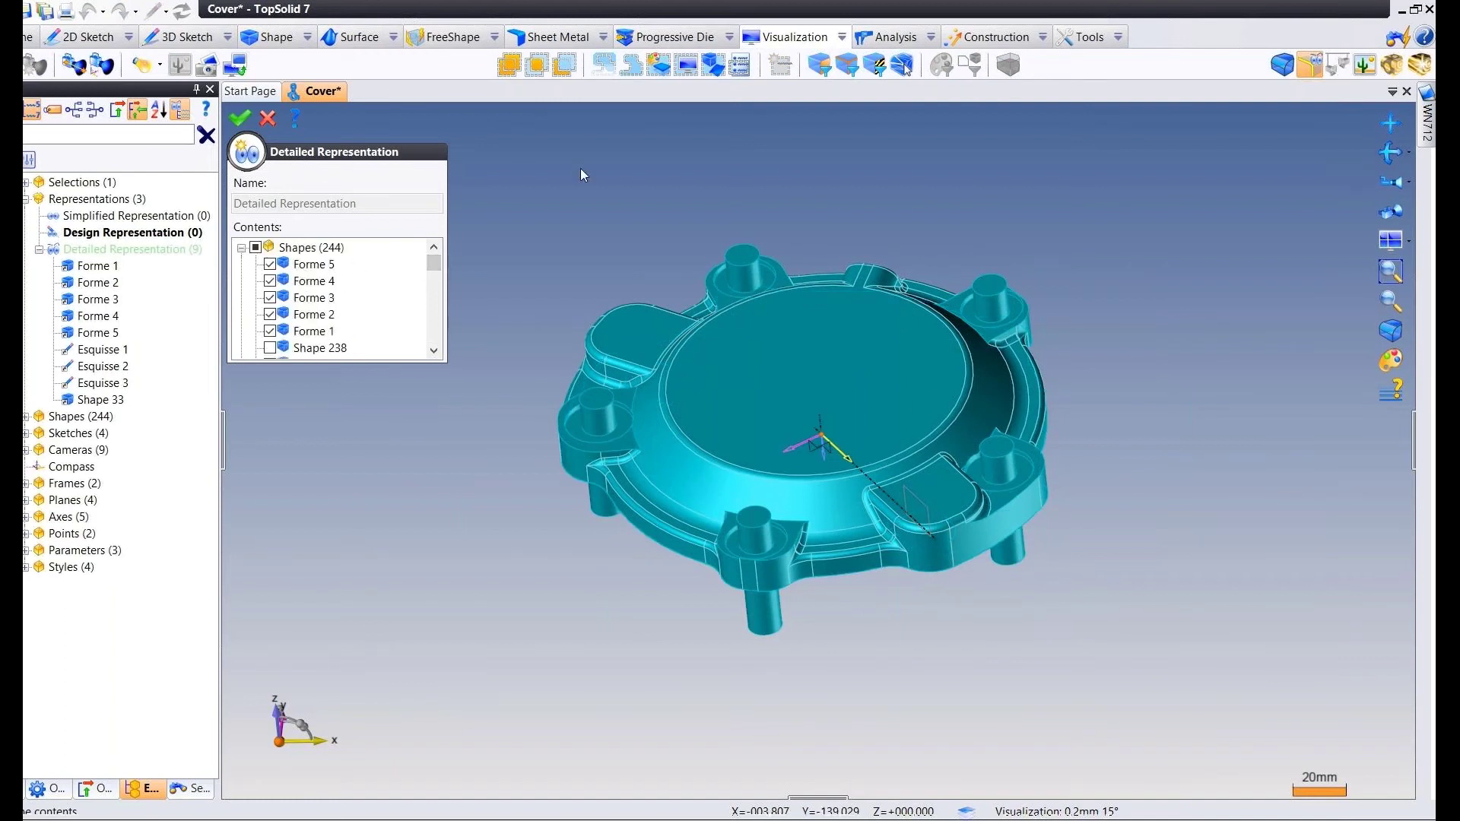
Remove the yellow pins from the Detailed Representation with Selection by Attributes, filtering by their colour, and validate the representation.
click(564, 67)
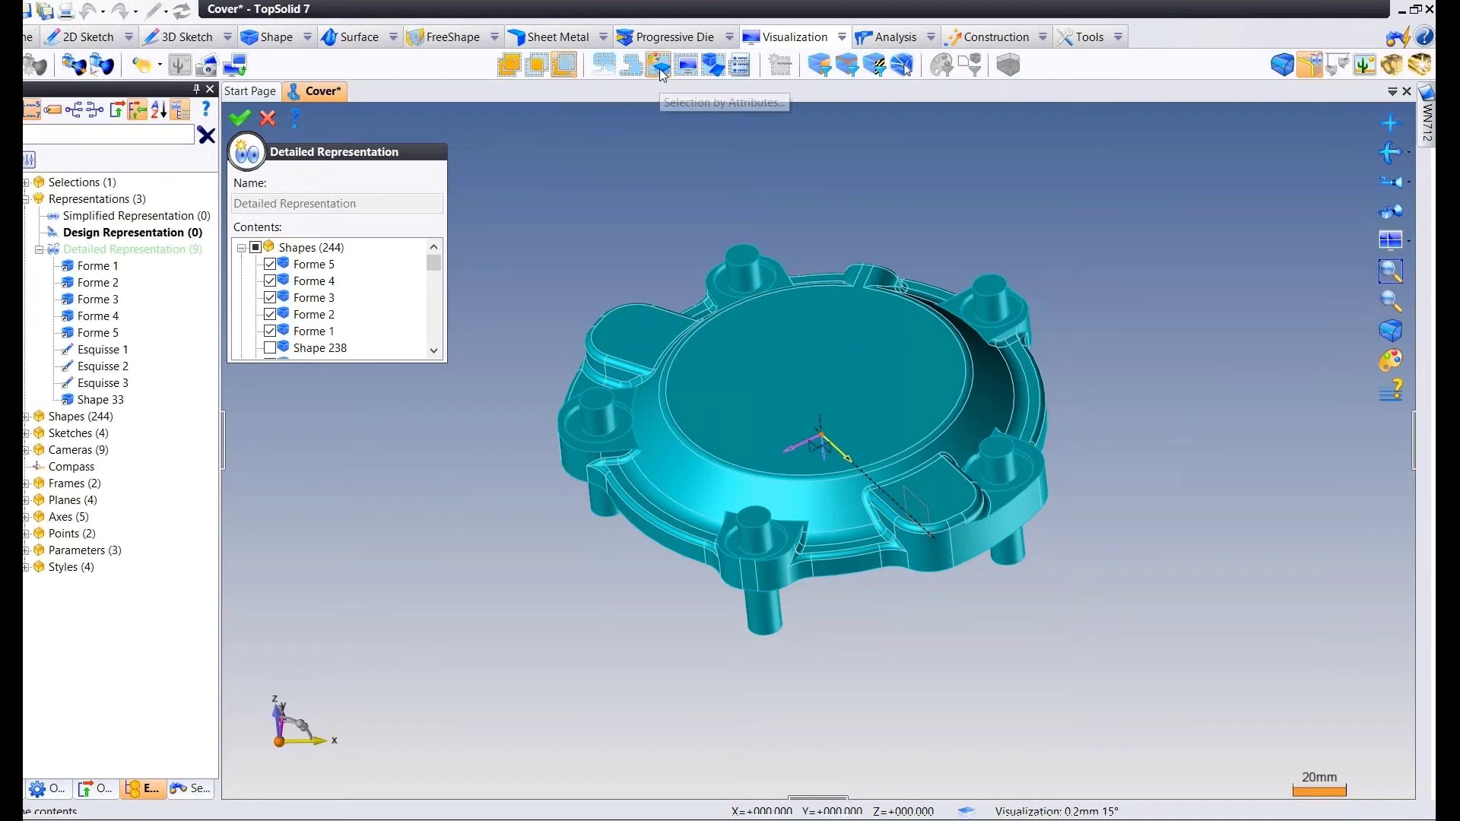
click(660, 67)
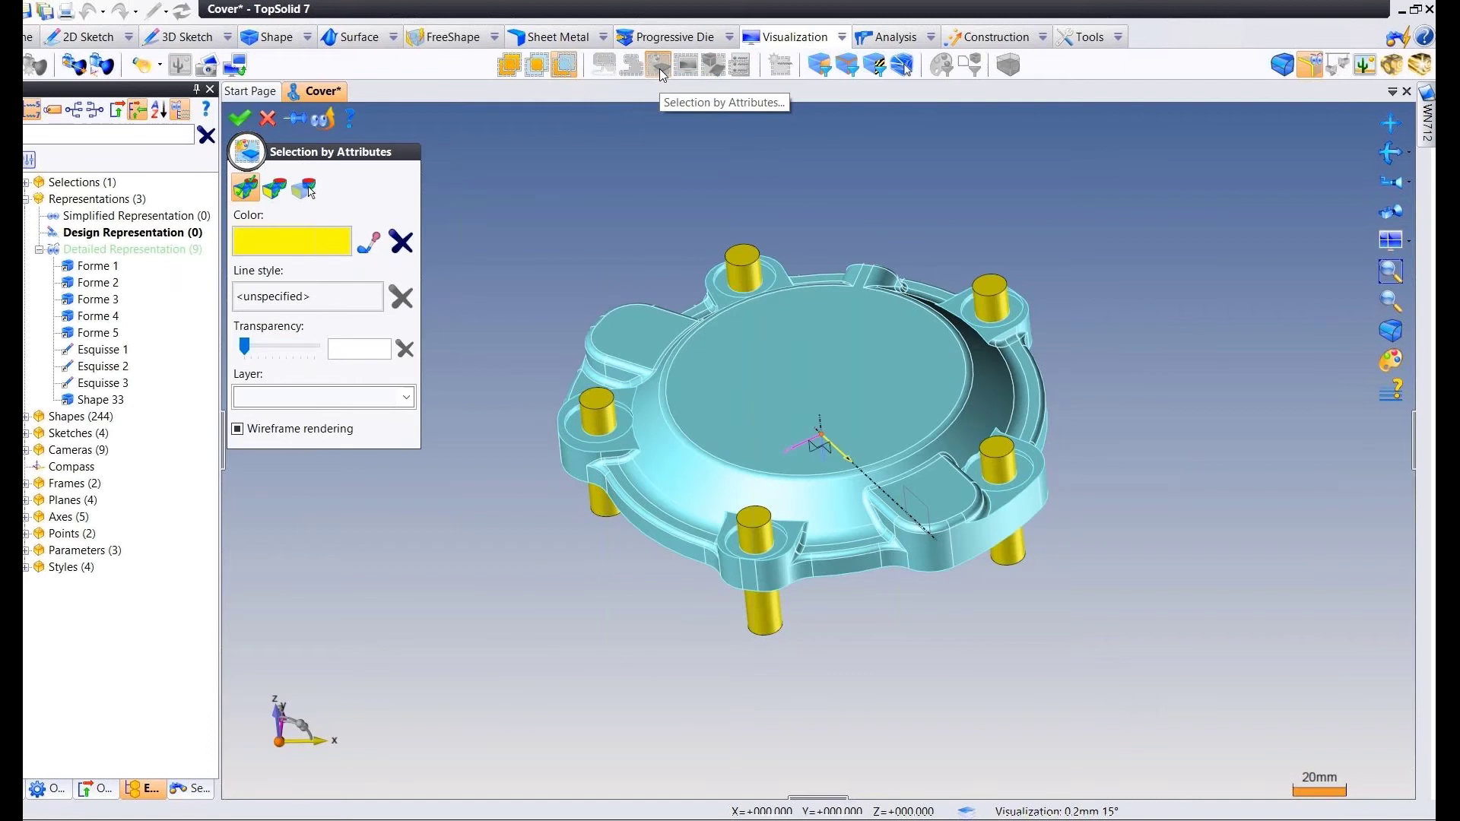
click(734, 262)
middle_drag(733, 258, 646, 222)
right_click(550, 201)
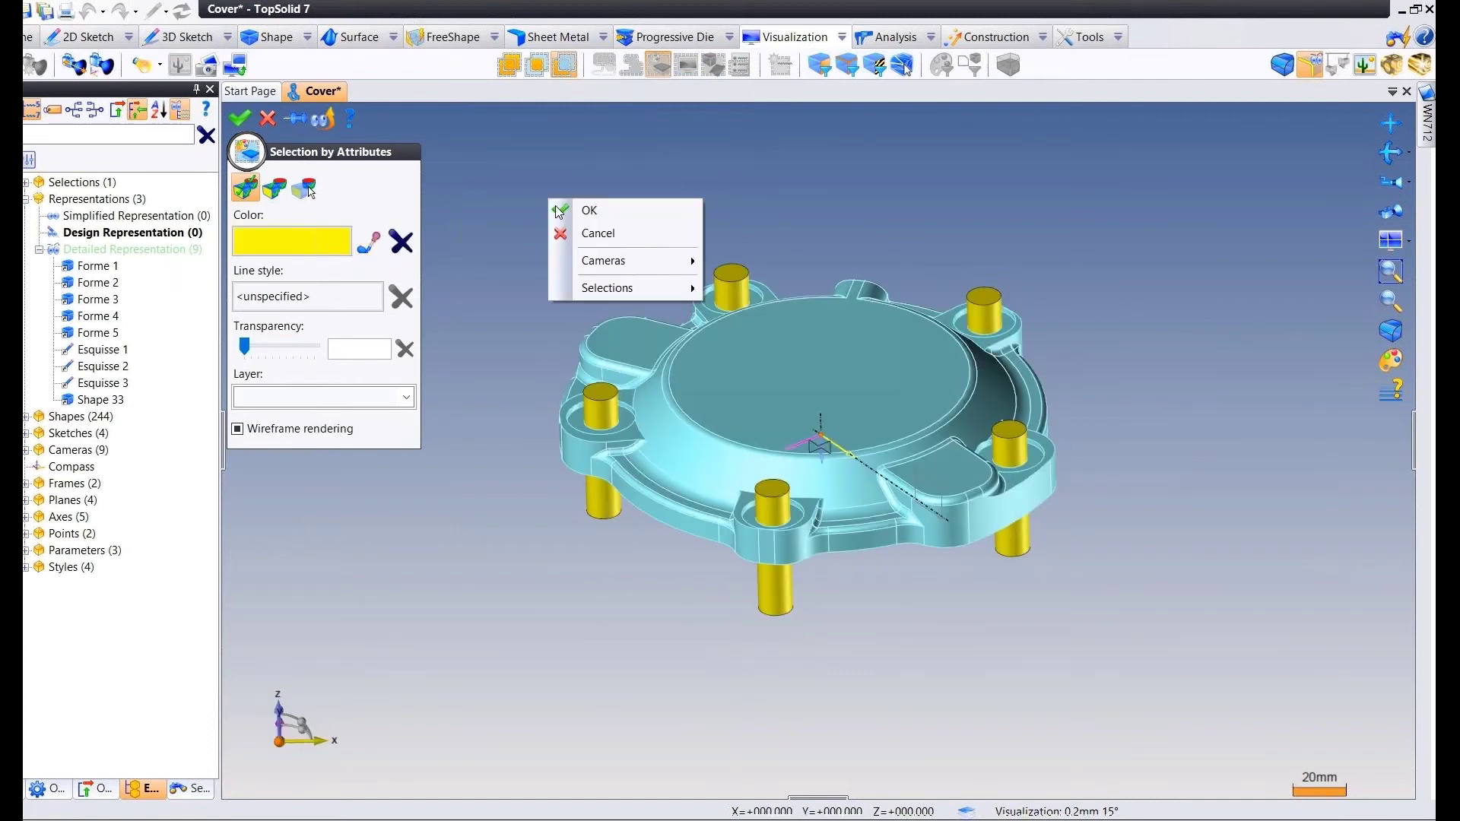
click(586, 211)
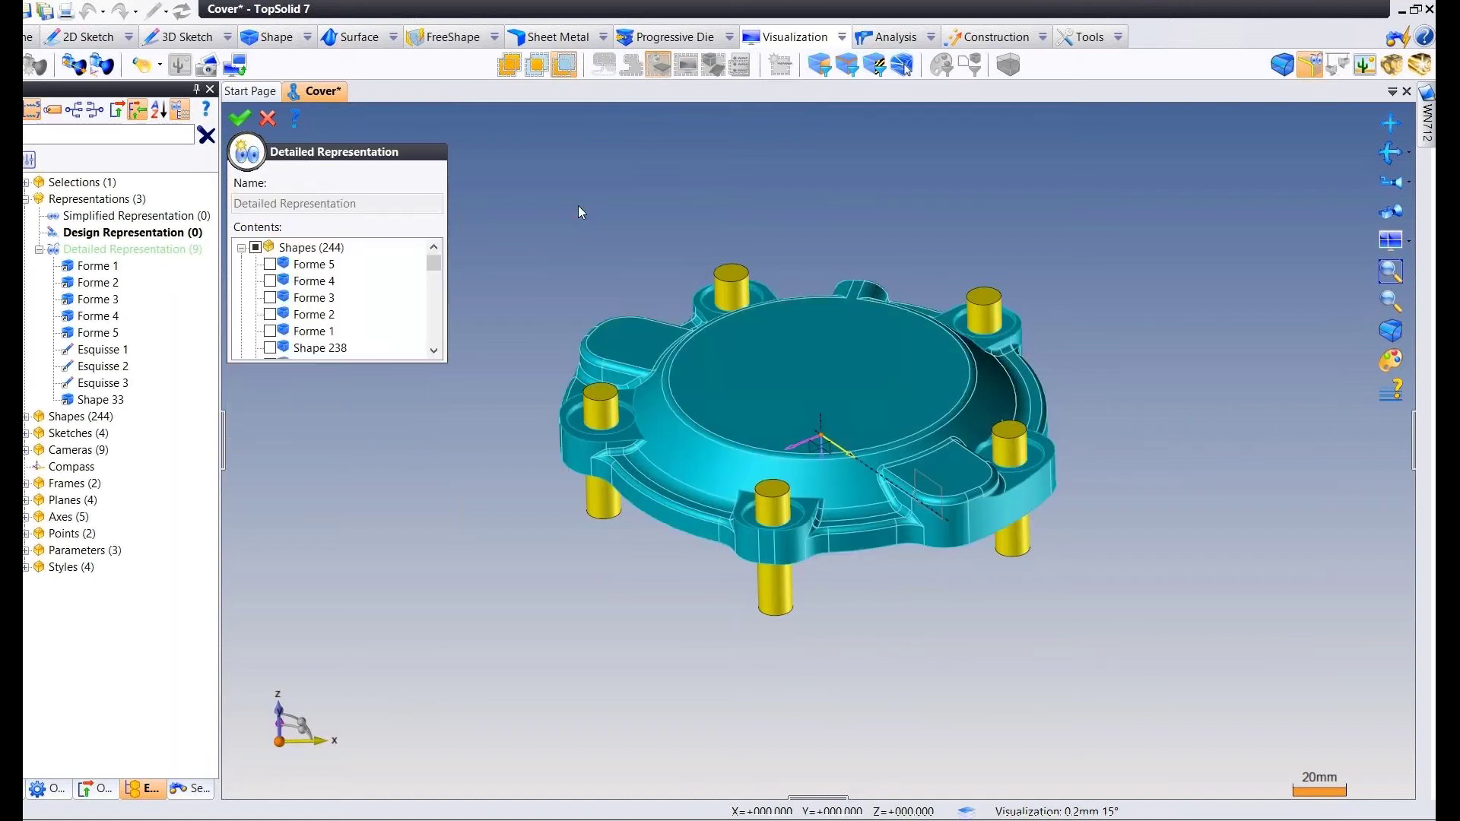
middle_drag(578, 206, 570, 202)
right_click(571, 203)
click(588, 203)
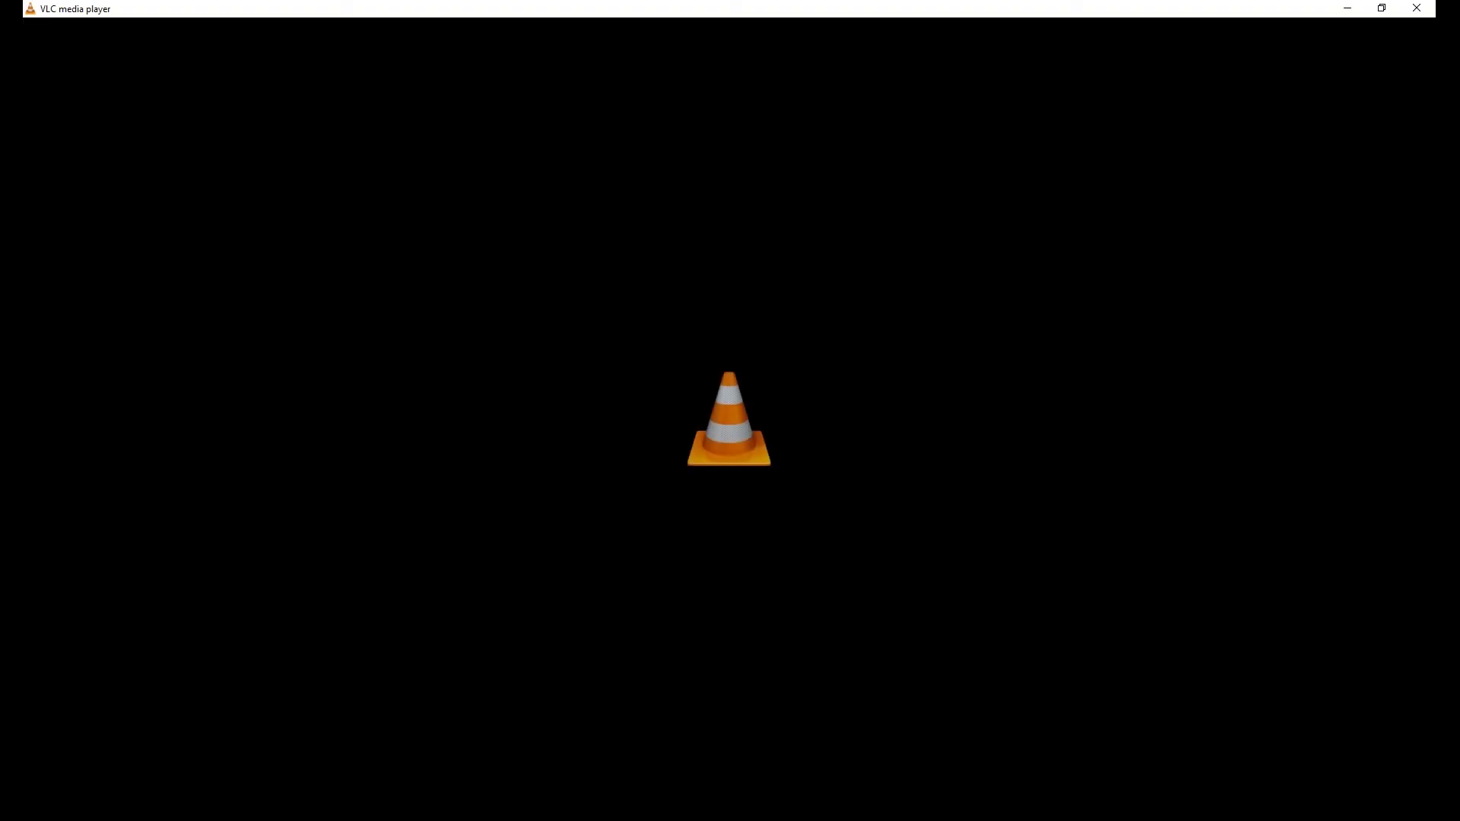
right_click(500, 252)
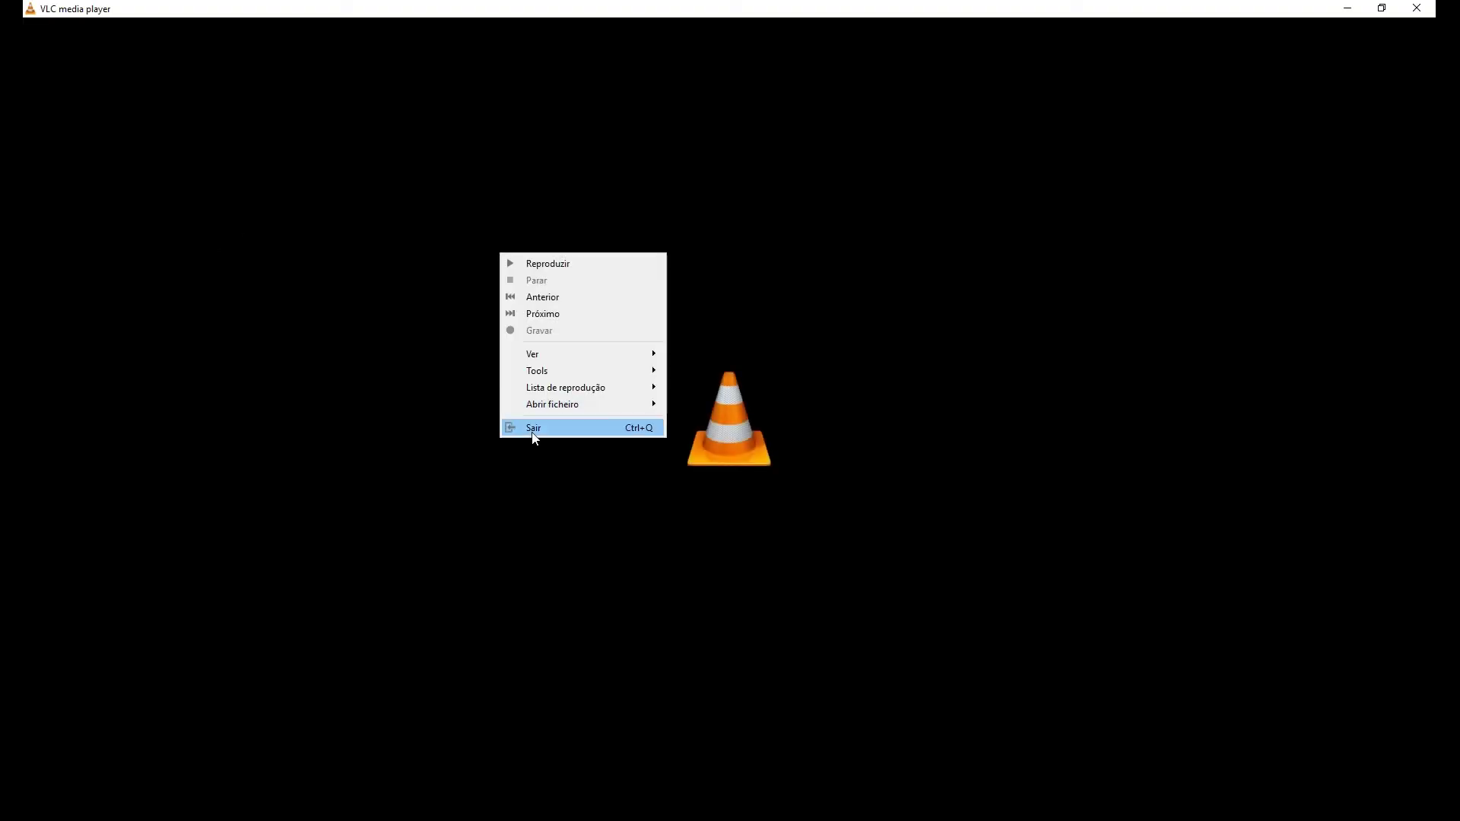